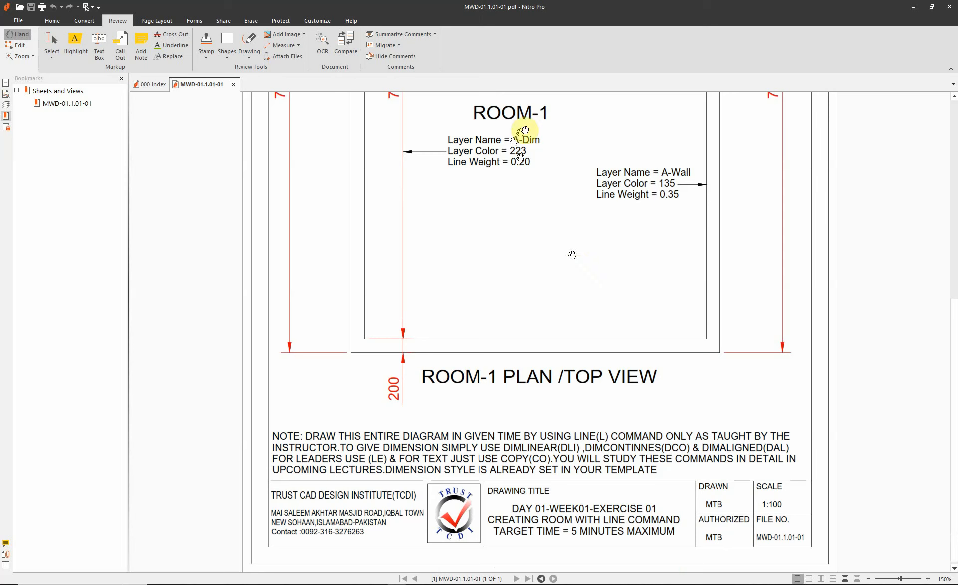
# Examine the ROOM-1 plan's dimensions, layer notes, wall thickness, instruction note and title block in the MWD-01.1.01-01 exercise sheet
pyautogui.moveTo(554, 189); pyautogui.dragTo(587, 334)
pyautogui.scroll(4, 573, 366)
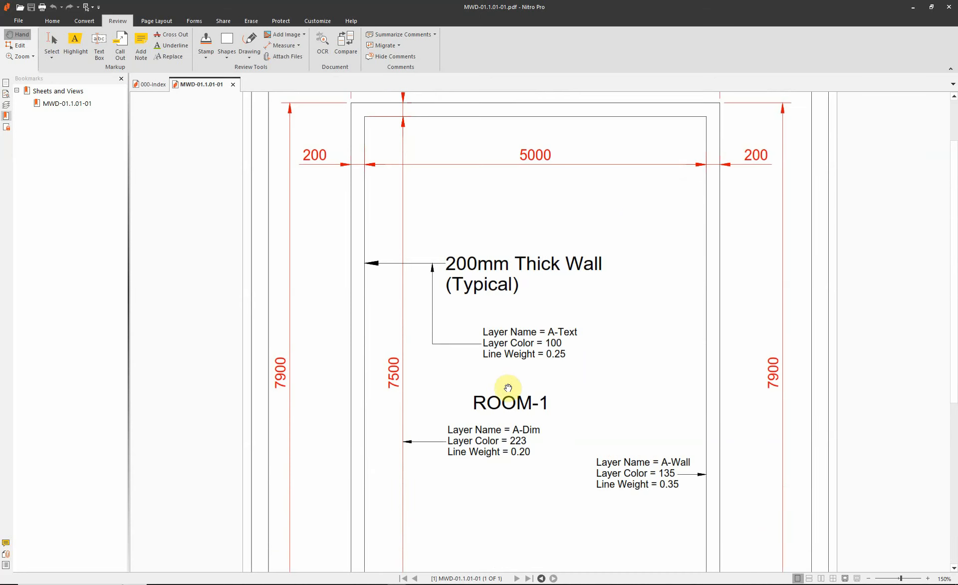
pyautogui.scroll(2, 429, 215)
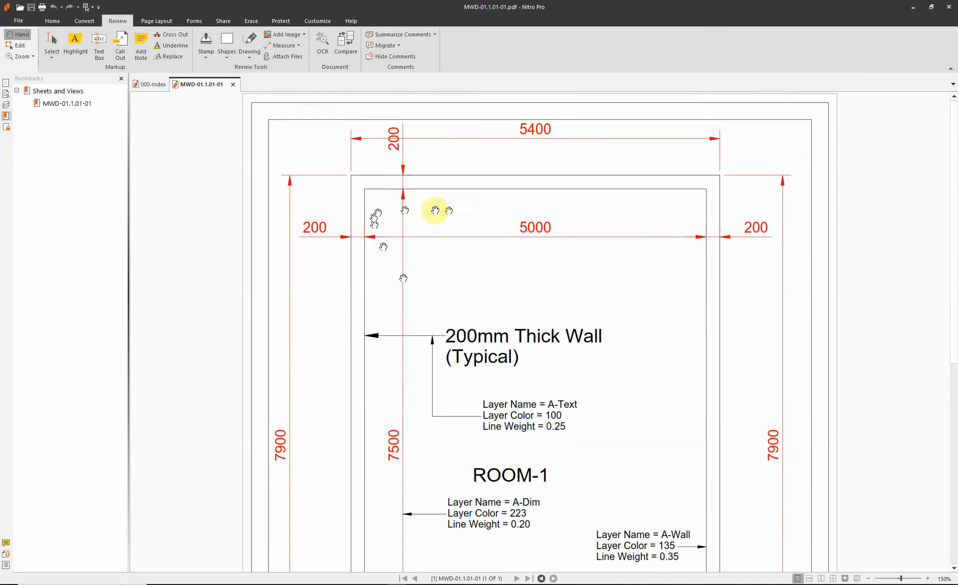
pyautogui.moveTo(596, 416); pyautogui.dragTo(593, 246)
pyautogui.moveTo(549, 399); pyautogui.dragTo(549, 243)
pyautogui.moveTo(443, 321)
pyautogui.mouseDown()
pyautogui.moveTo(447, 296)
pyautogui.moveTo(475, 539)
pyautogui.mouseUp()
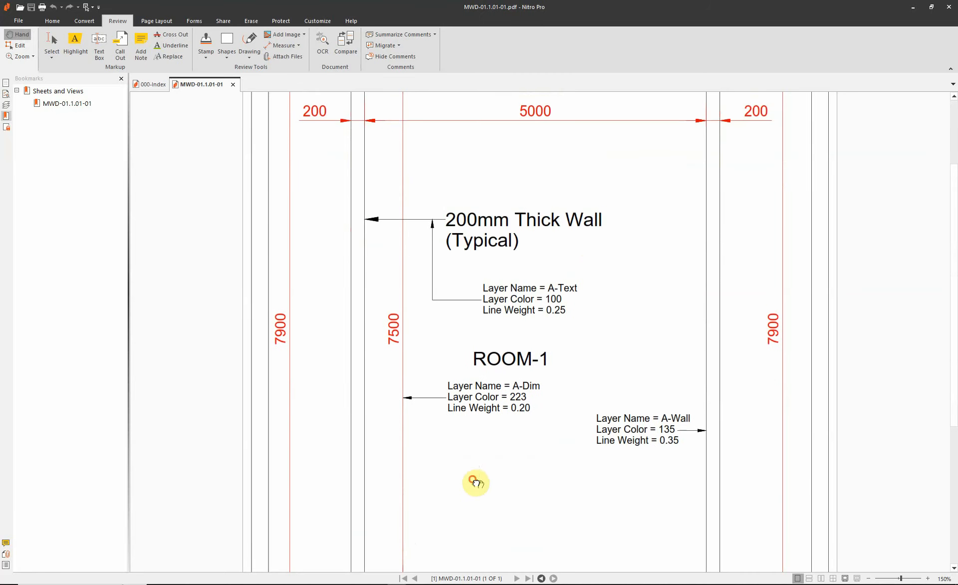
pyautogui.keyDown('ctrl'); pyautogui.scroll(-2, 319, 198); pyautogui.keyUp('ctrl')
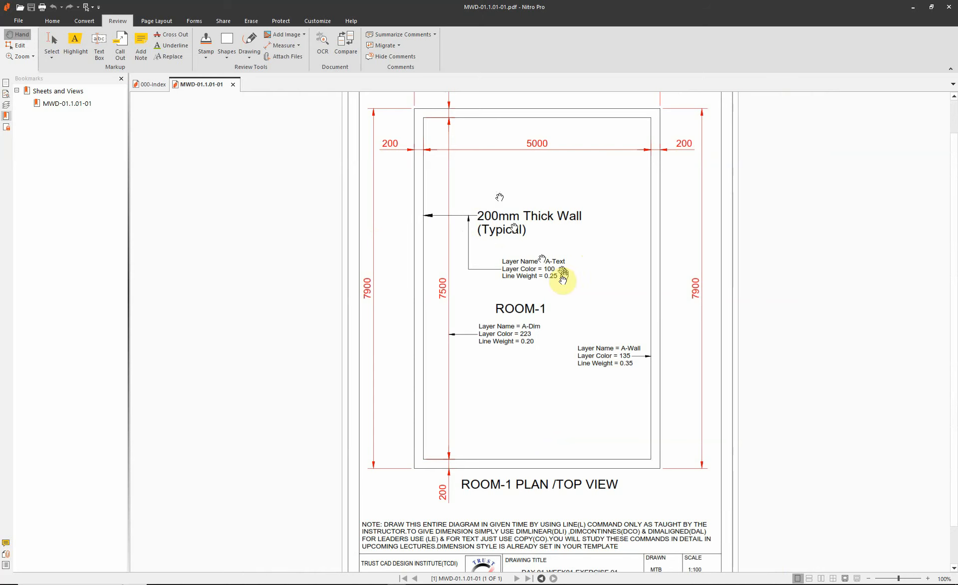
pyautogui.moveTo(450, 156); pyautogui.dragTo(459, 228)
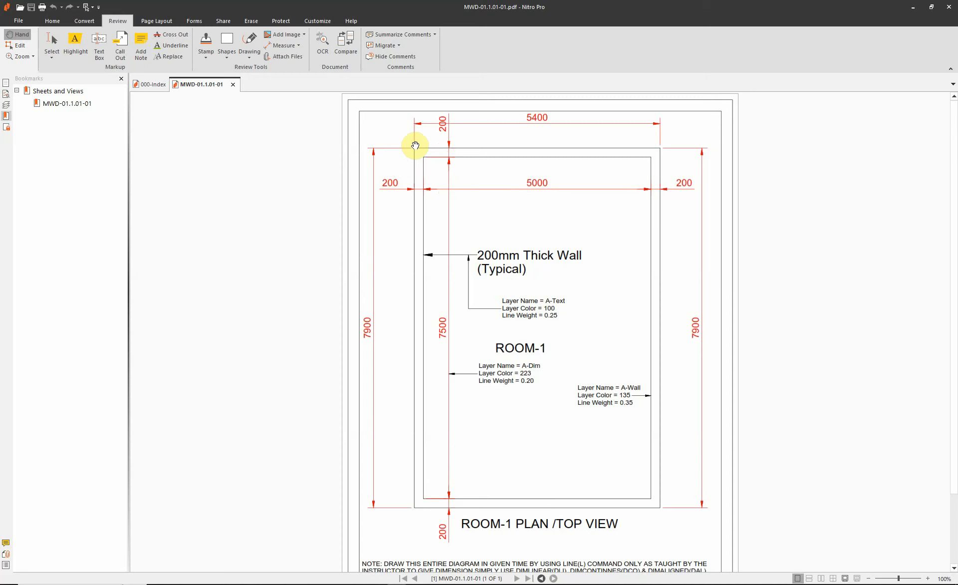
pyautogui.moveTo(530, 414); pyautogui.dragTo(531, 338)
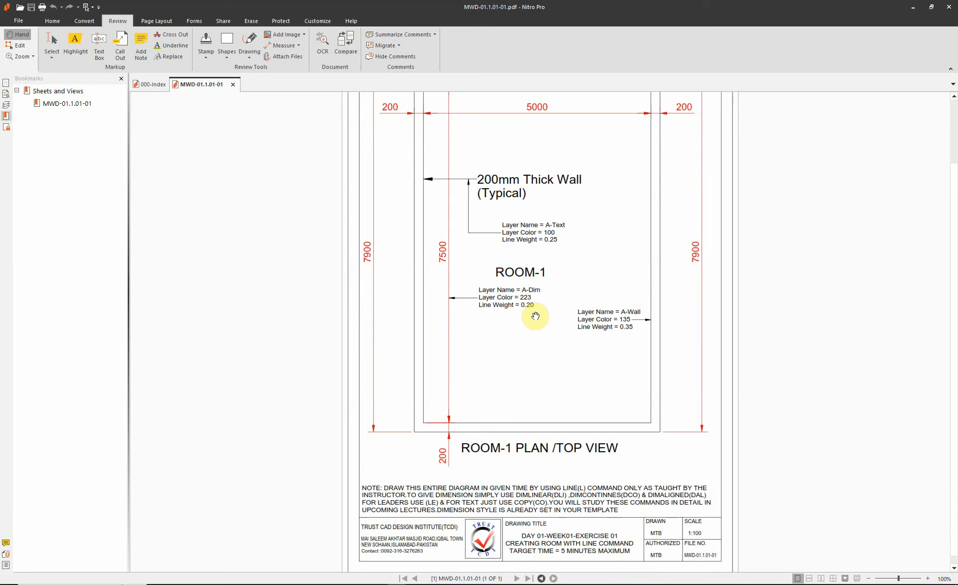
pyautogui.scroll(3, 557, 389)
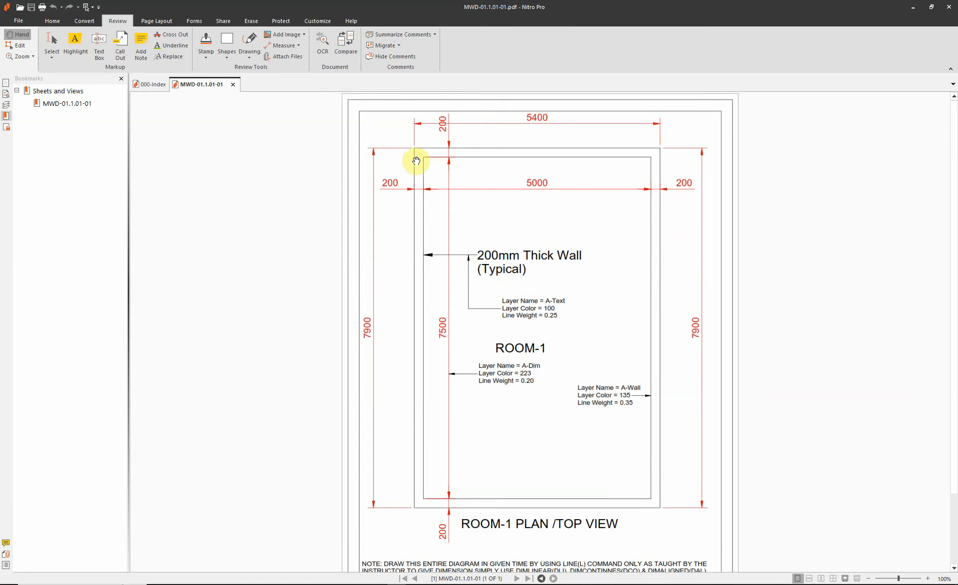
pyautogui.moveTo(496, 299); pyautogui.dragTo(501, 251)
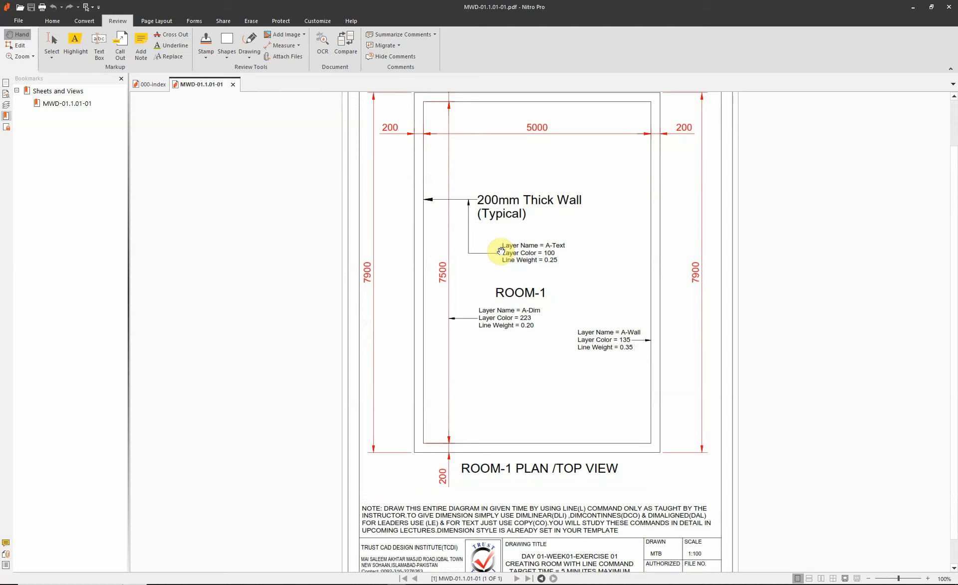
pyautogui.scroll(2, 467, 203)
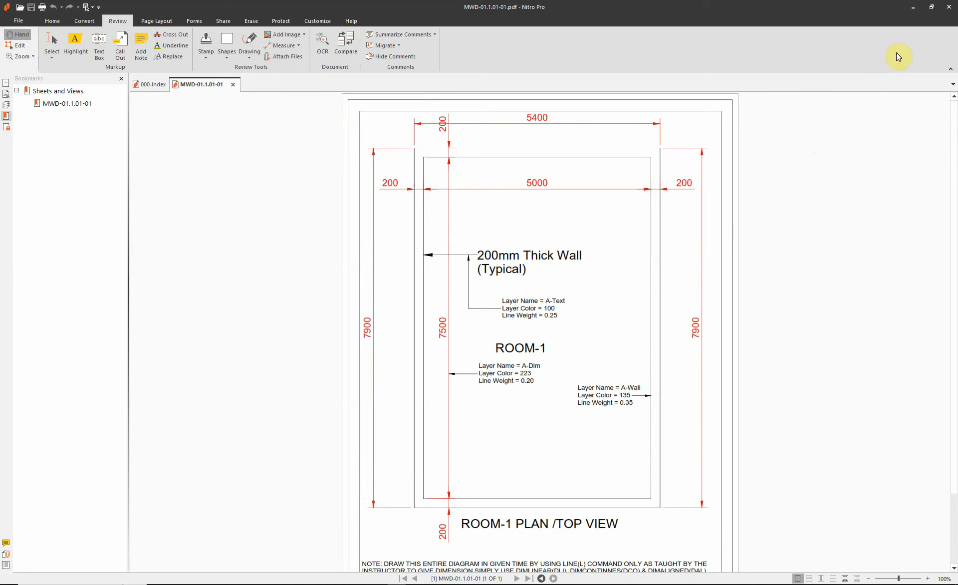
# Close the bookmarks pane and look through the Syllabus and Lesson Planner in the 000-Index document
pyautogui.click(121, 78)
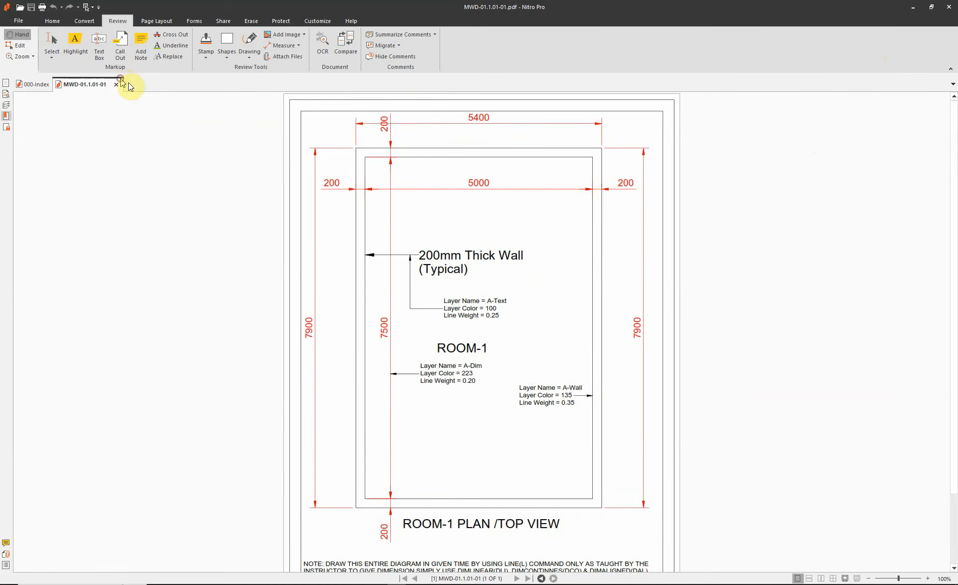
pyautogui.click(27, 84)
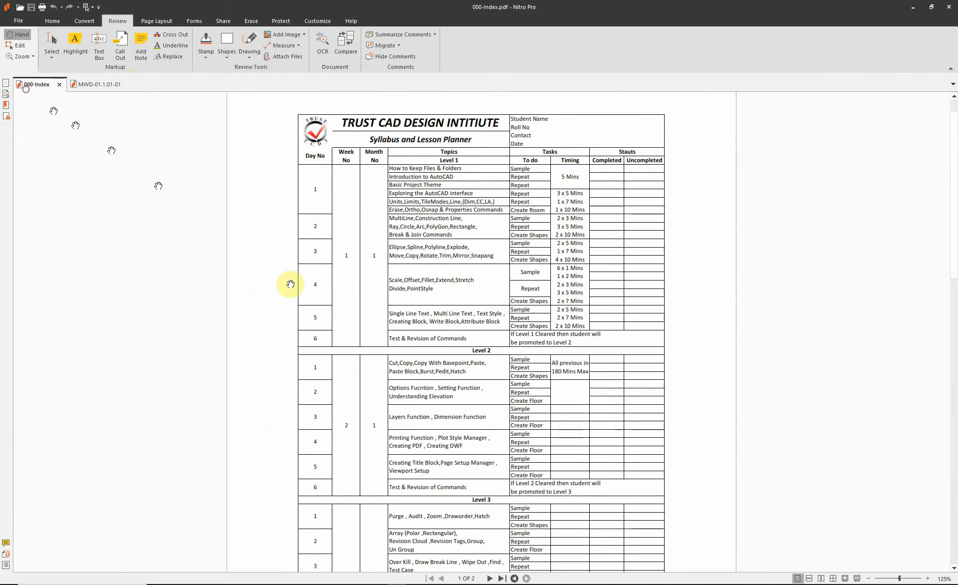
pyautogui.scroll(-3, 465, 460)
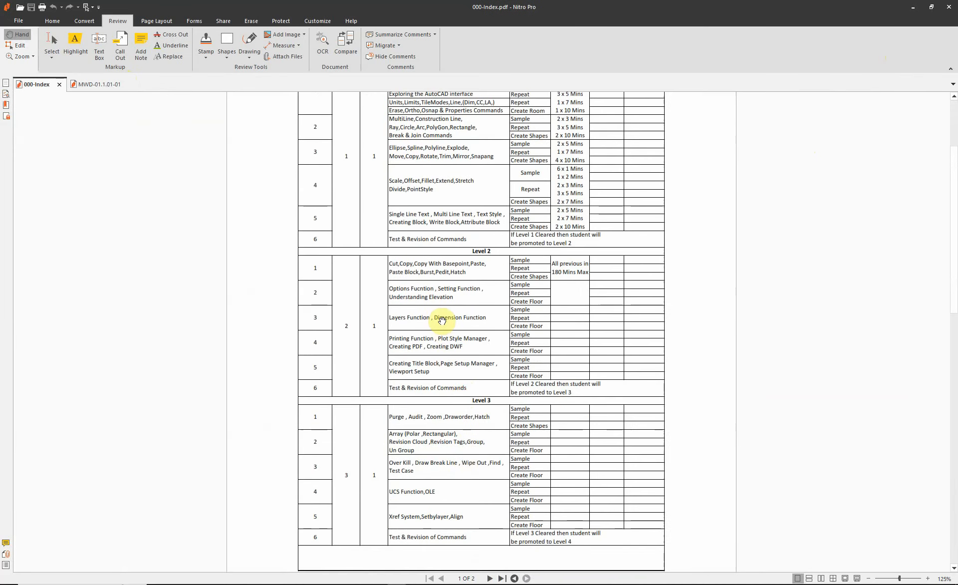
pyautogui.scroll(-2, 417, 280)
pyautogui.scroll(3, 417, 279)
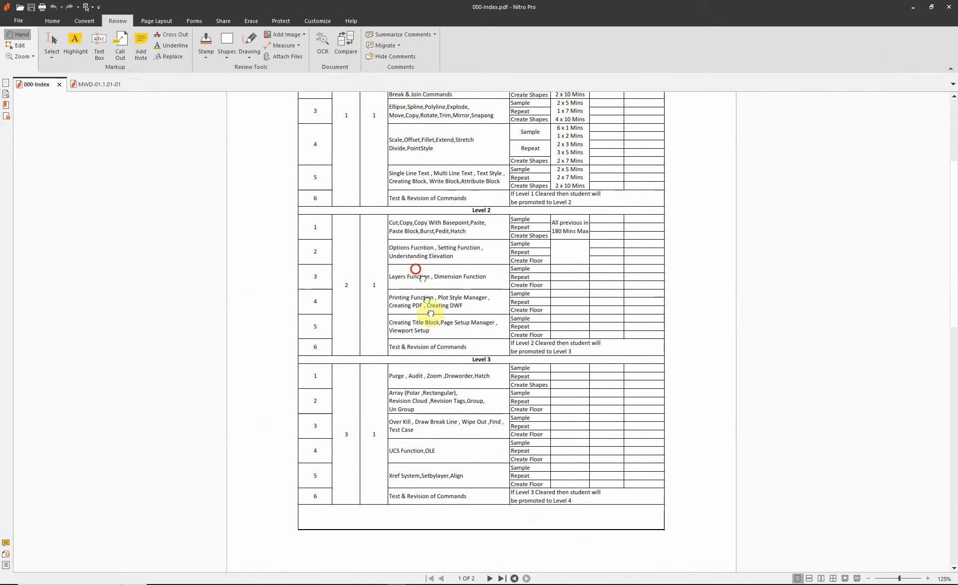
pyautogui.scroll(2, 349, 349)
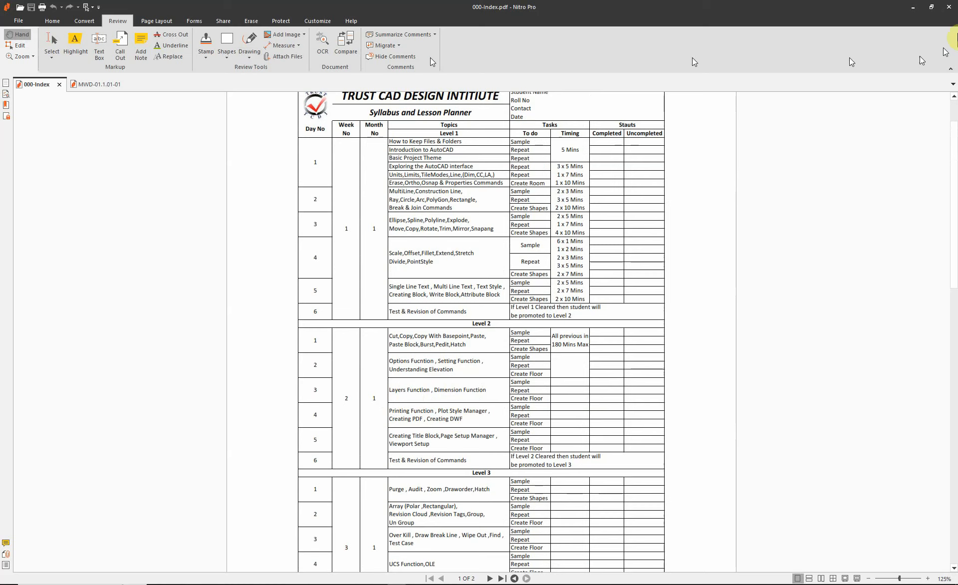
# Return to the MWD-01.1.01-01 plan and resize its window and the AutoCAD window so both sit side by side
pyautogui.click(85, 84)
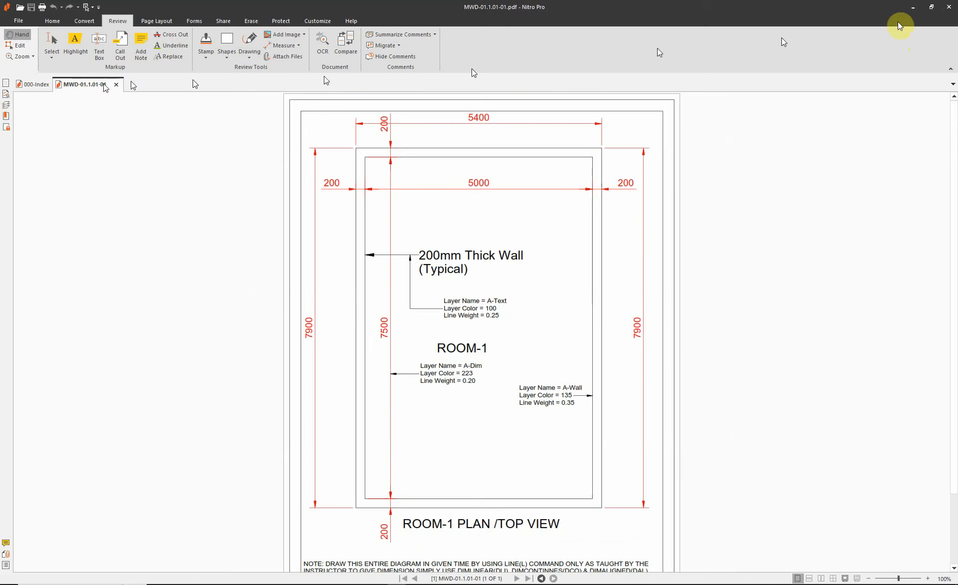
pyautogui.click(935, 7)
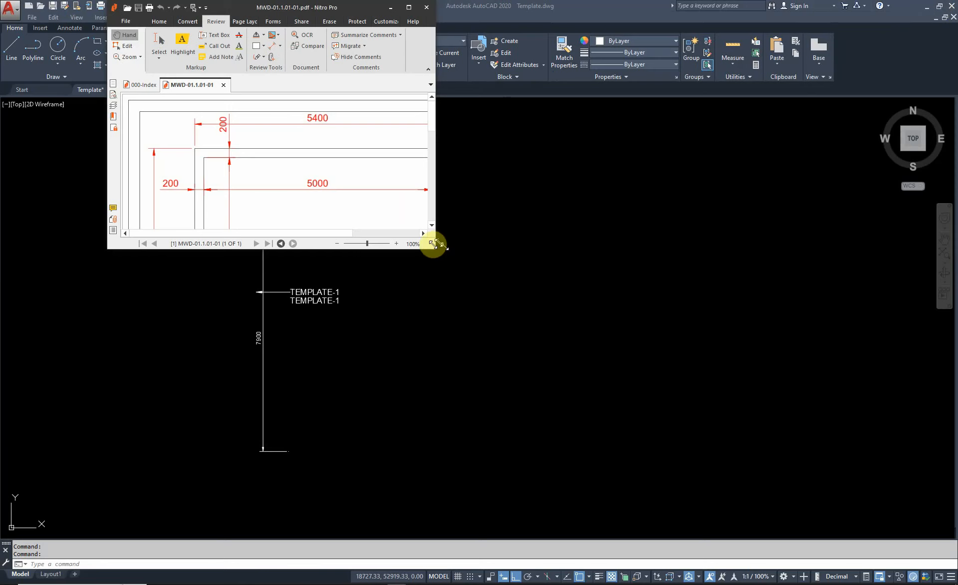
pyautogui.moveTo(435, 244)
pyautogui.mouseDown()
pyautogui.moveTo(520, 349)
pyautogui.moveTo(781, 549)
pyautogui.moveTo(687, 538)
pyautogui.moveTo(628, 560)
pyautogui.mouseUp()
pyautogui.moveTo(304, 12); pyautogui.dragTo(601, 21)
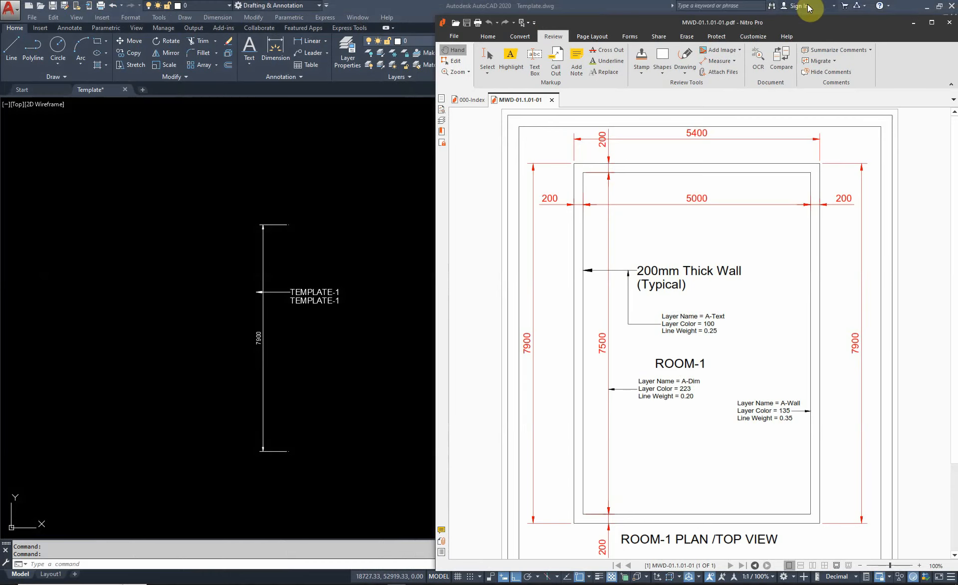
pyautogui.click(939, 6)
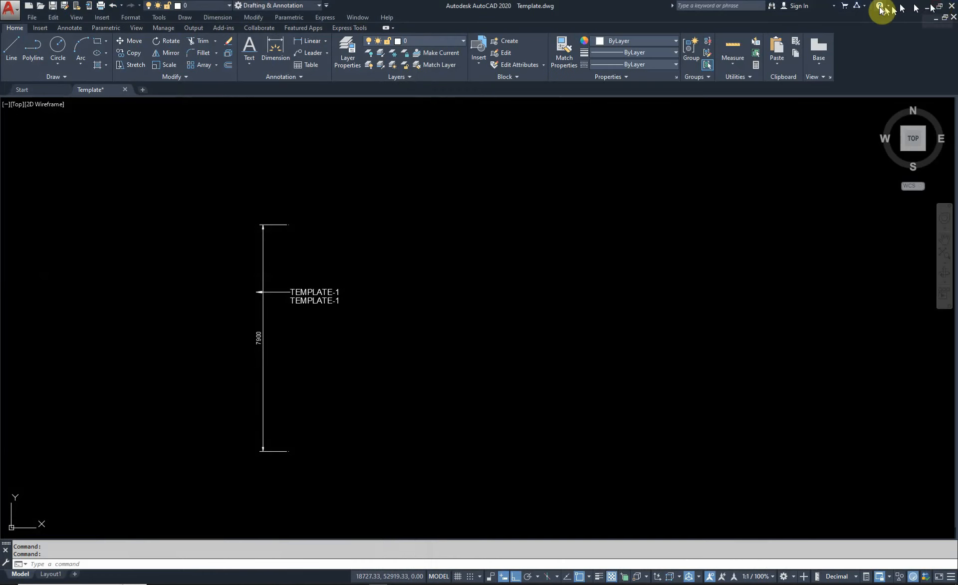
pyautogui.click(939, 6)
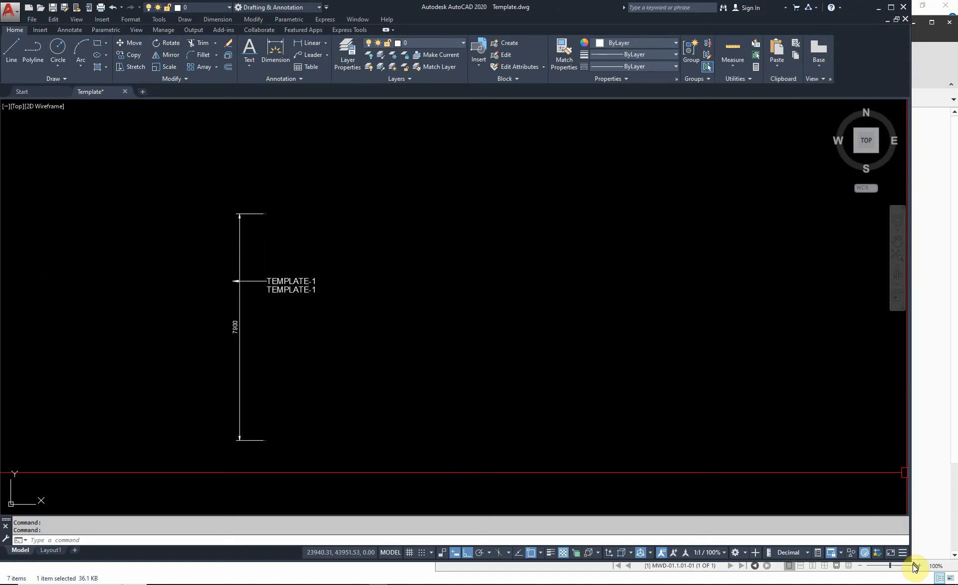
pyautogui.moveTo(912, 561)
pyautogui.mouseDown()
pyautogui.moveTo(595, 556)
pyautogui.moveTo(504, 574)
pyautogui.moveTo(509, 565)
pyautogui.moveTo(550, 577)
pyautogui.mouseUp()
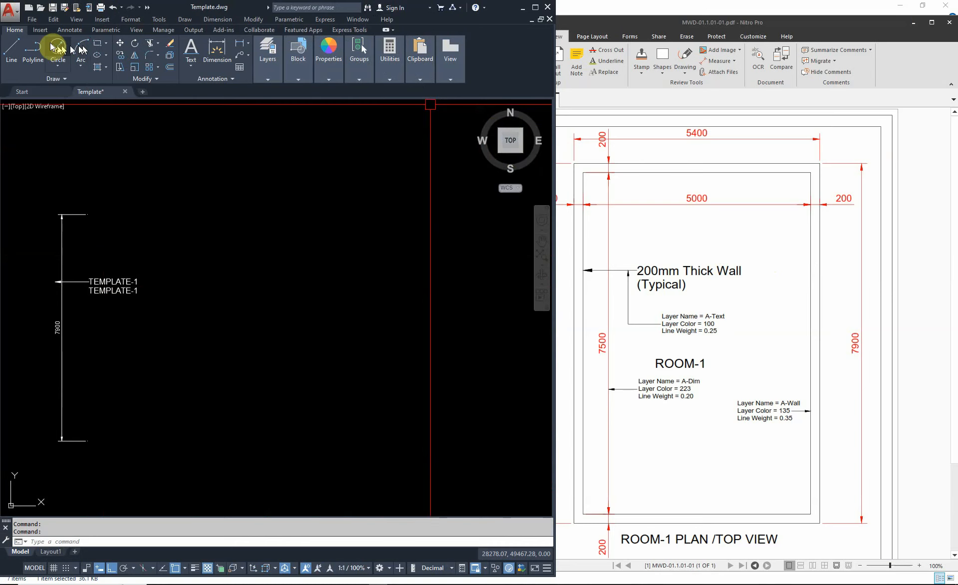
# Hide the ViewCube, navigation bar and UCS icon in the Template drawing
pyautogui.click(136, 30)
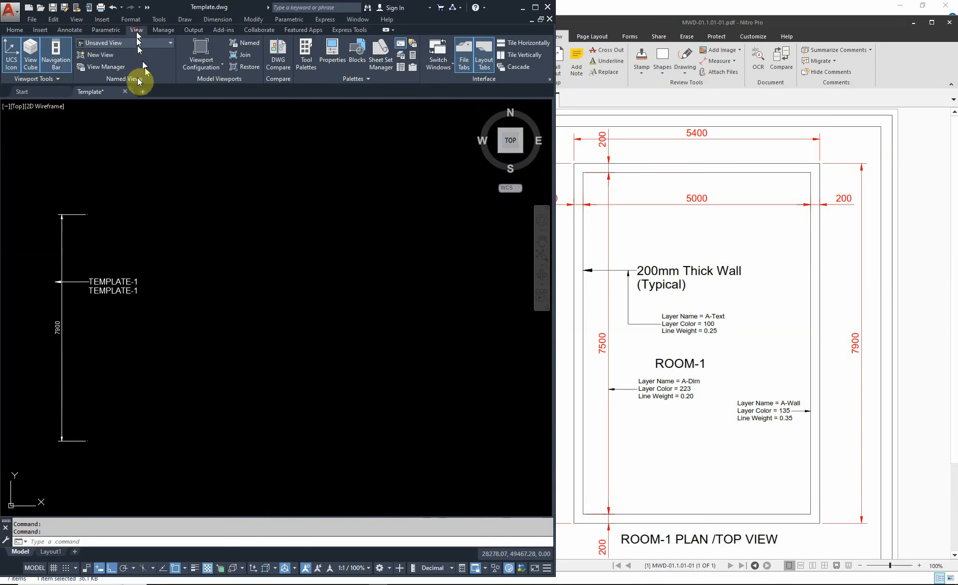
pyautogui.click(30, 56)
pyautogui.click(43, 55)
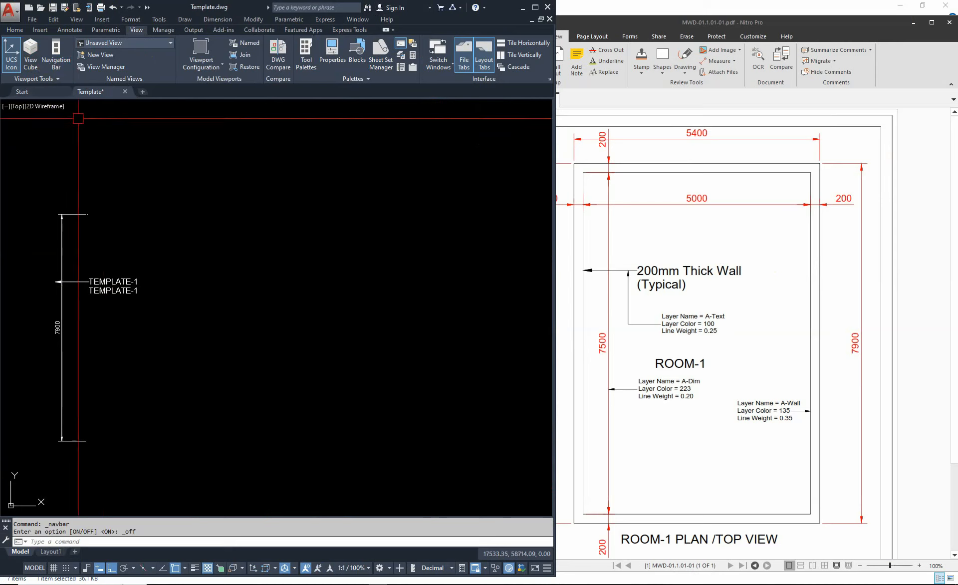
pyautogui.click(11, 56)
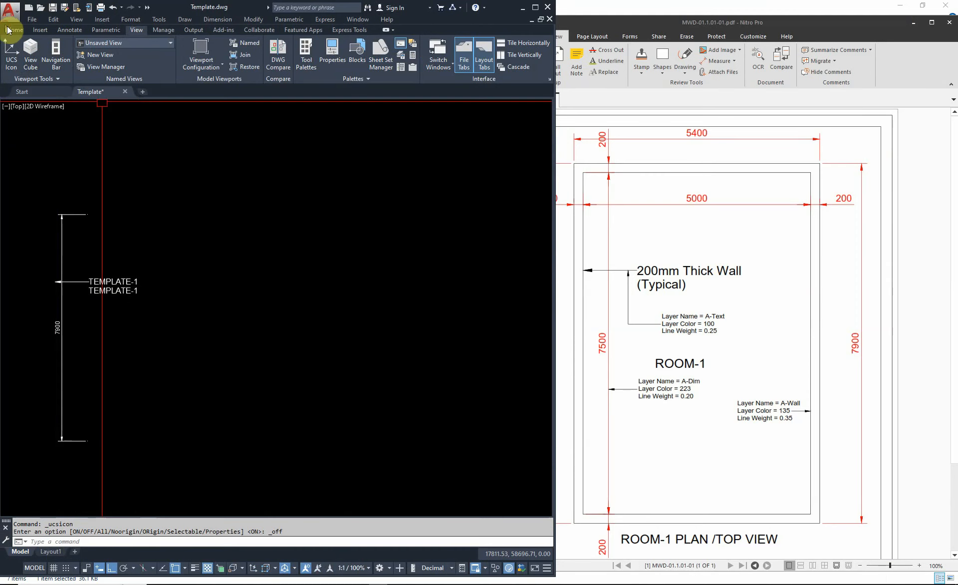
pyautogui.click(14, 30)
pyautogui.scroll(-4, 288, 312)
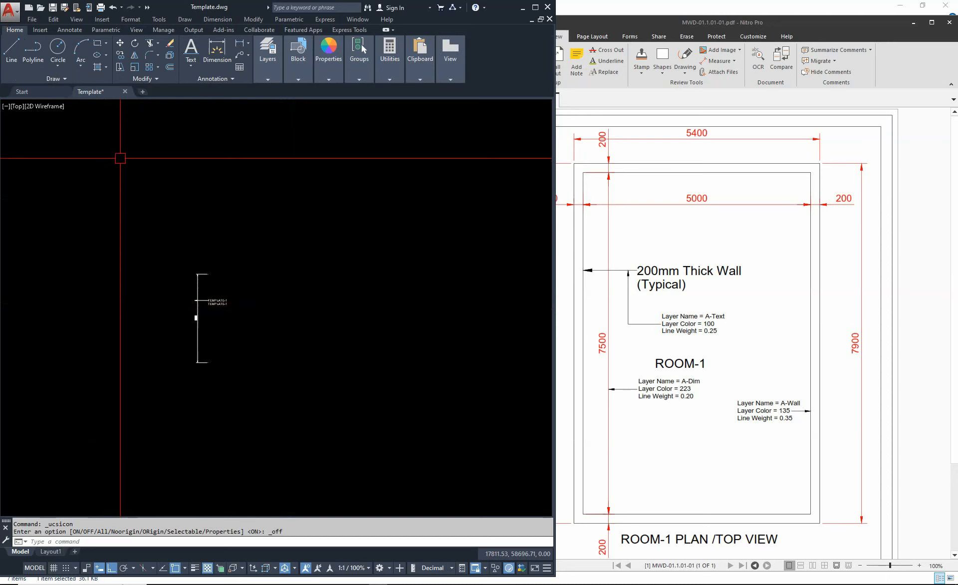
# Start a new drawing and set its insertion scale units to Millimeters, keeping the Decimal length type
pyautogui.click(143, 92)
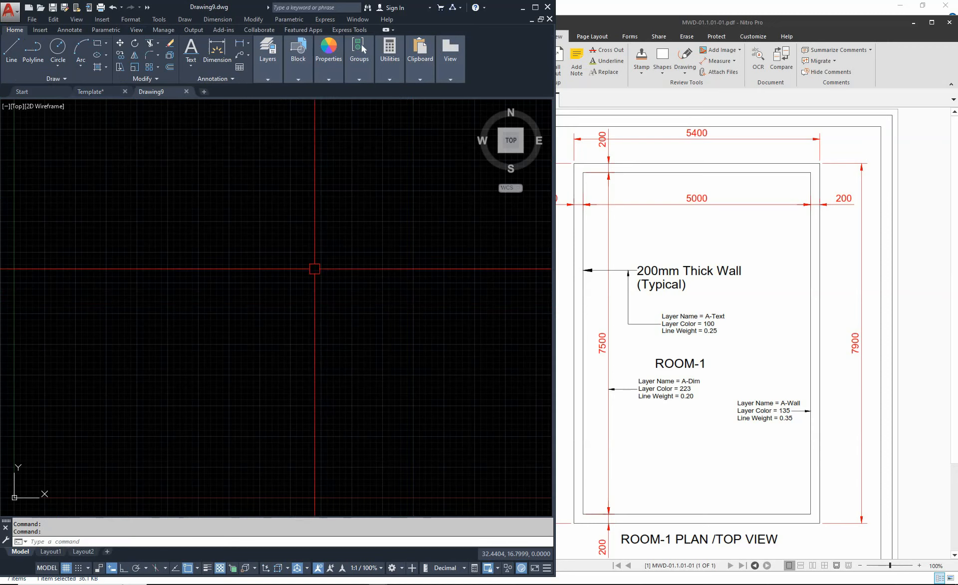
pyautogui.write('UN')
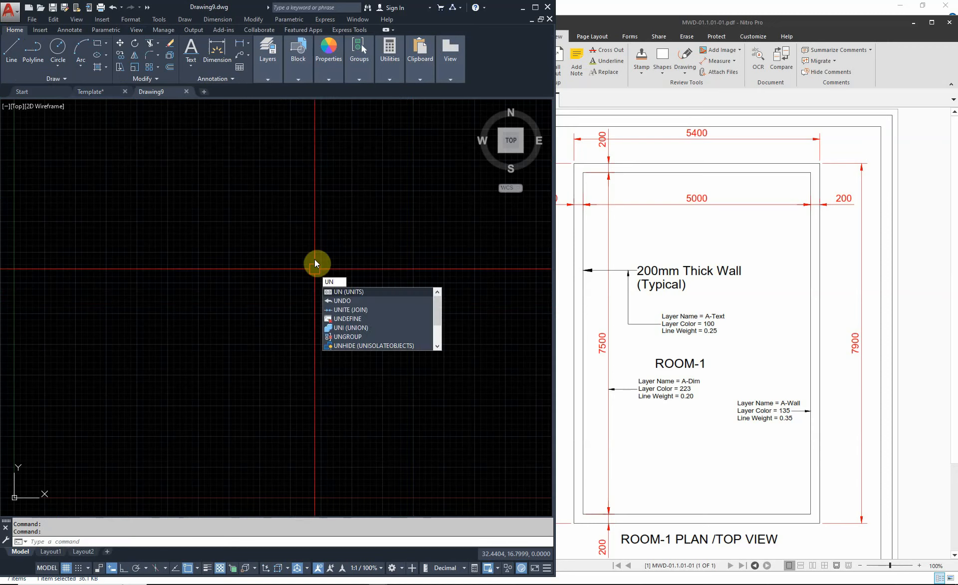
pyautogui.press('Return')
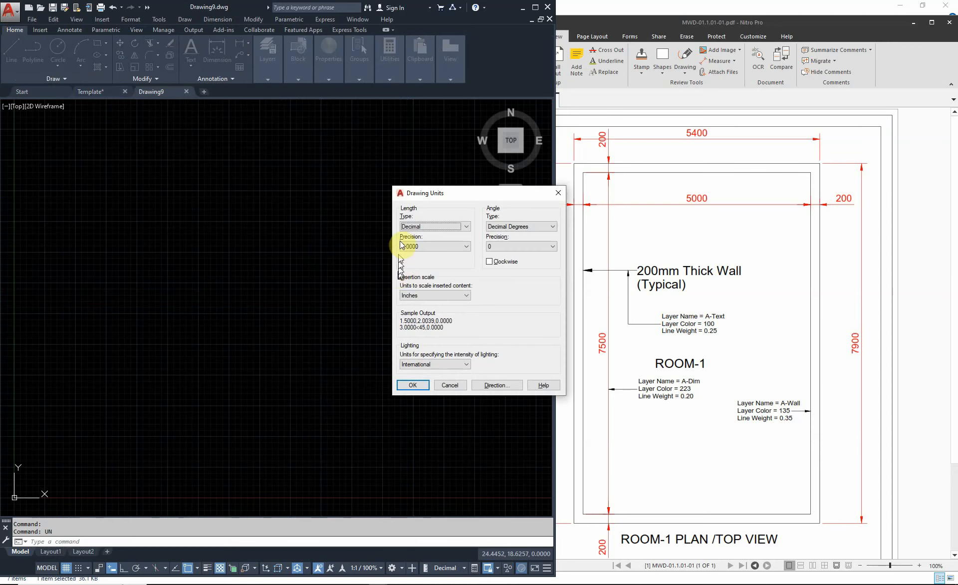
pyautogui.click(427, 228)
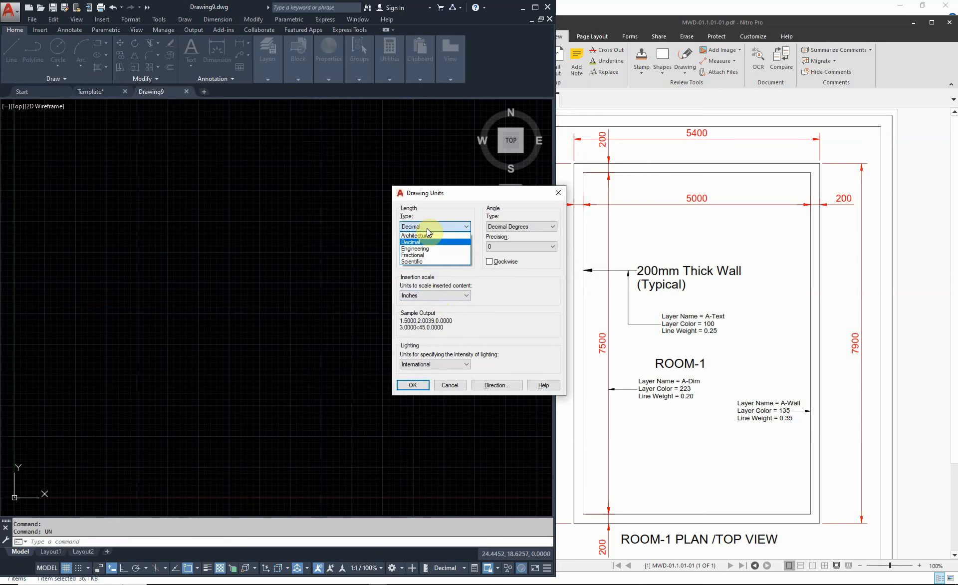
pyautogui.click(427, 227)
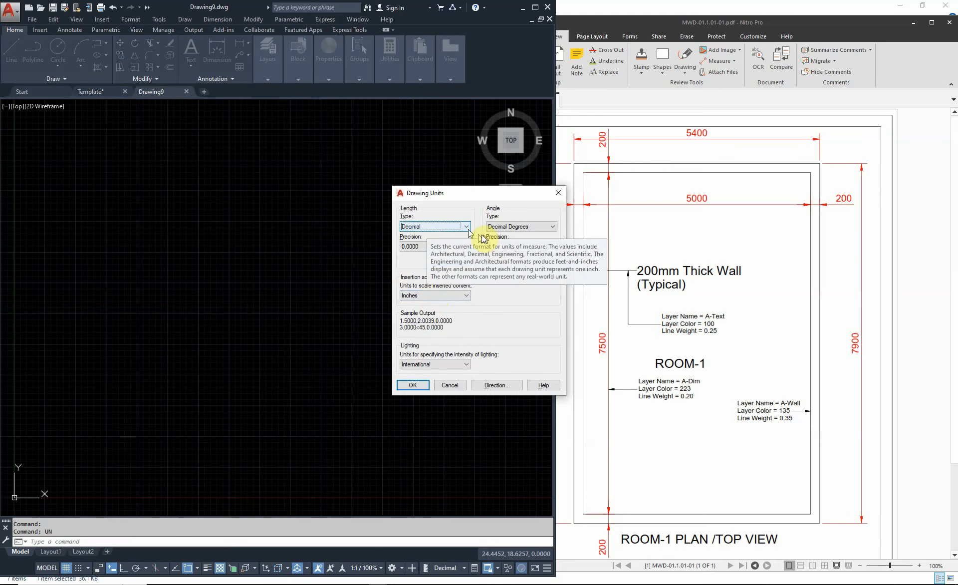
pyautogui.moveTo(452, 193); pyautogui.dragTo(386, 197)
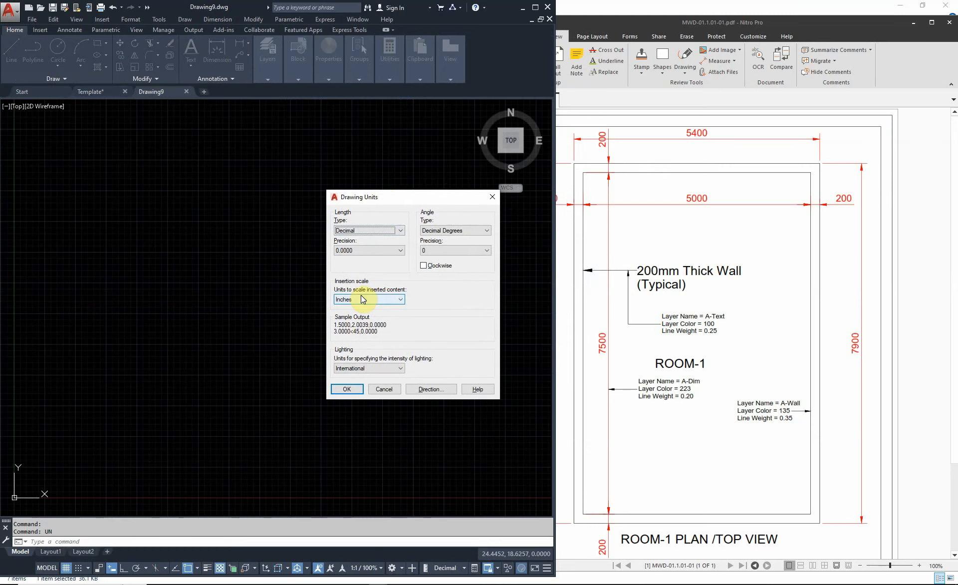
pyautogui.click(362, 299)
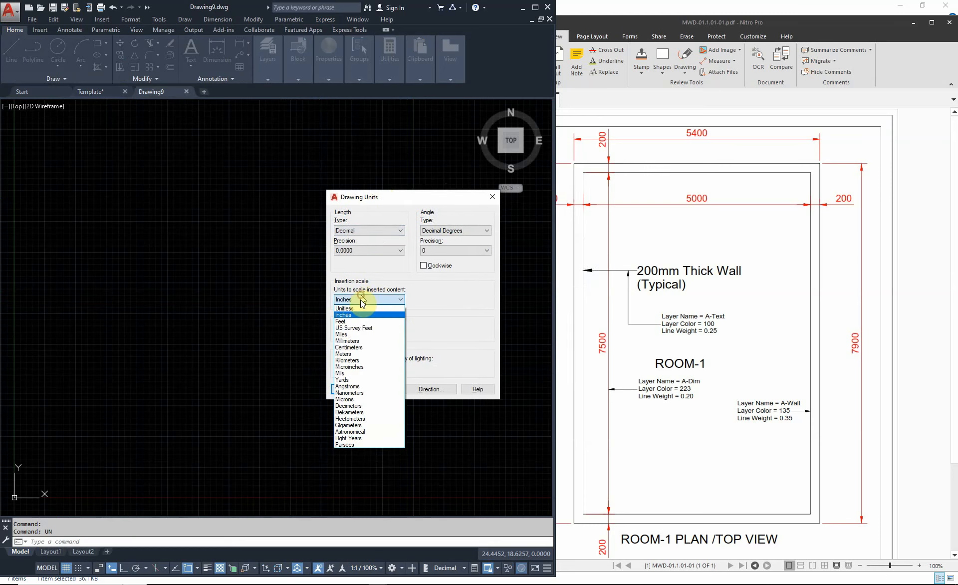
pyautogui.click(351, 341)
pyautogui.click(348, 390)
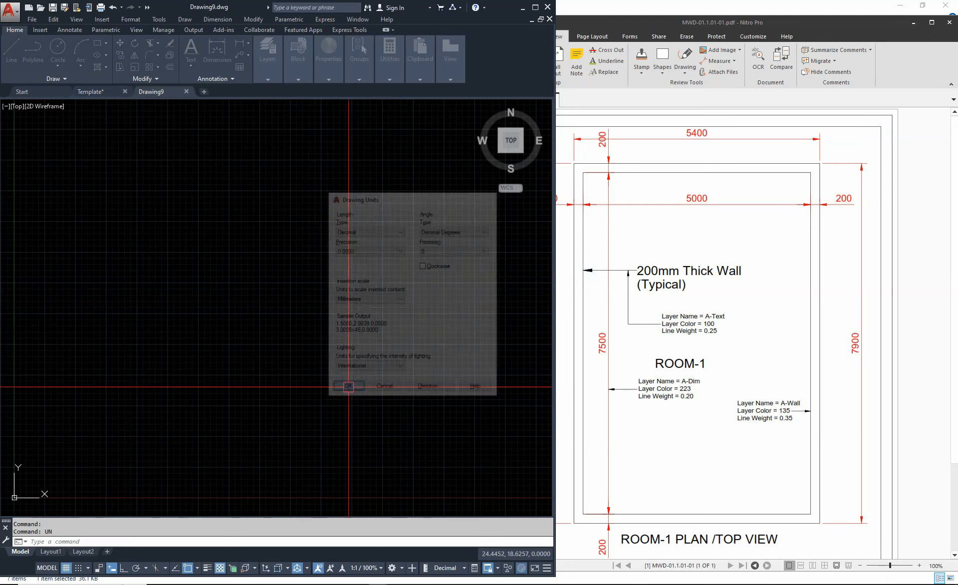
# Turn off the background grid in the new drawing
pyautogui.scroll(-5, 301, 364)
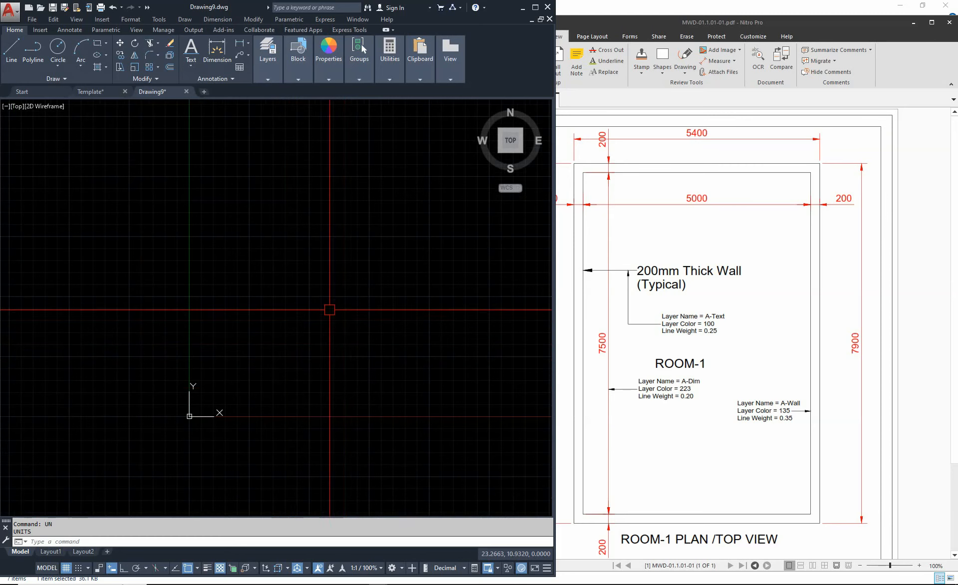
pyautogui.scroll(3, 328, 325)
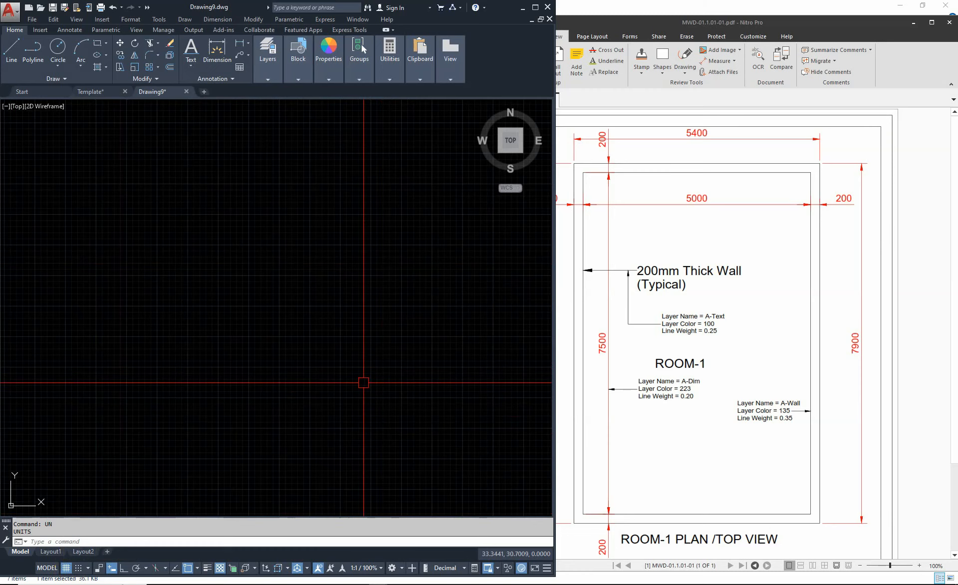
pyautogui.press('F7')
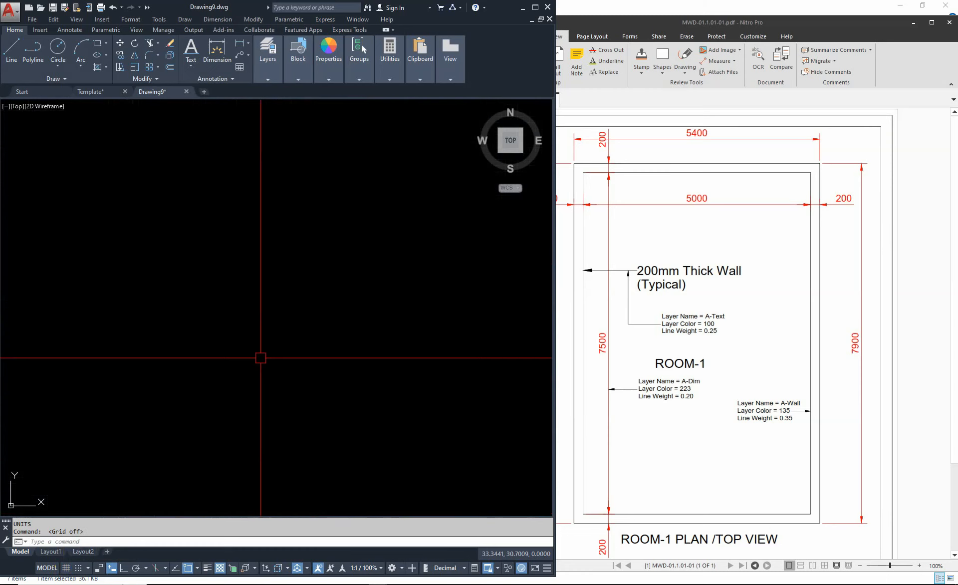
pyautogui.scroll(-4, 257, 327)
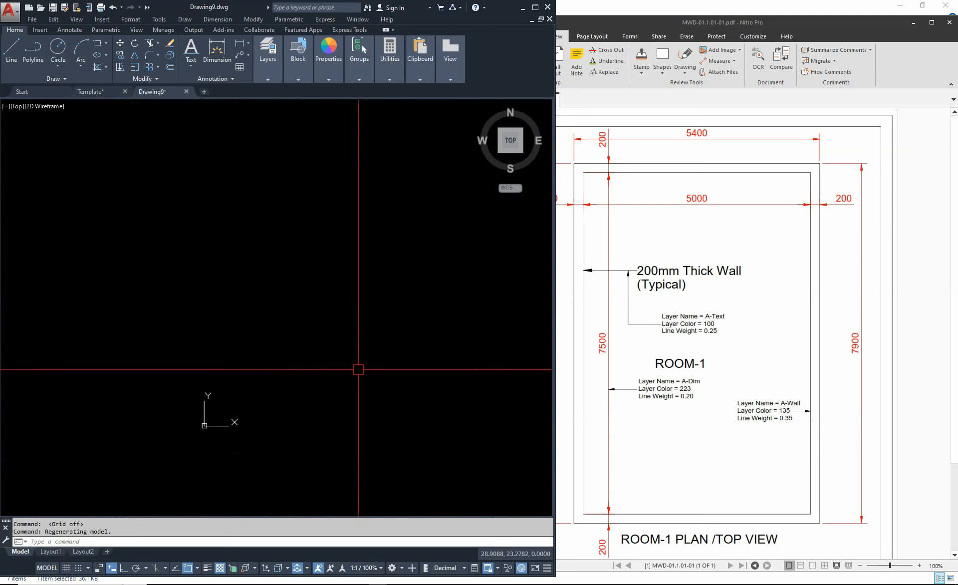
pyautogui.moveTo(359, 369); pyautogui.dragTo(239, 428, button='middle')
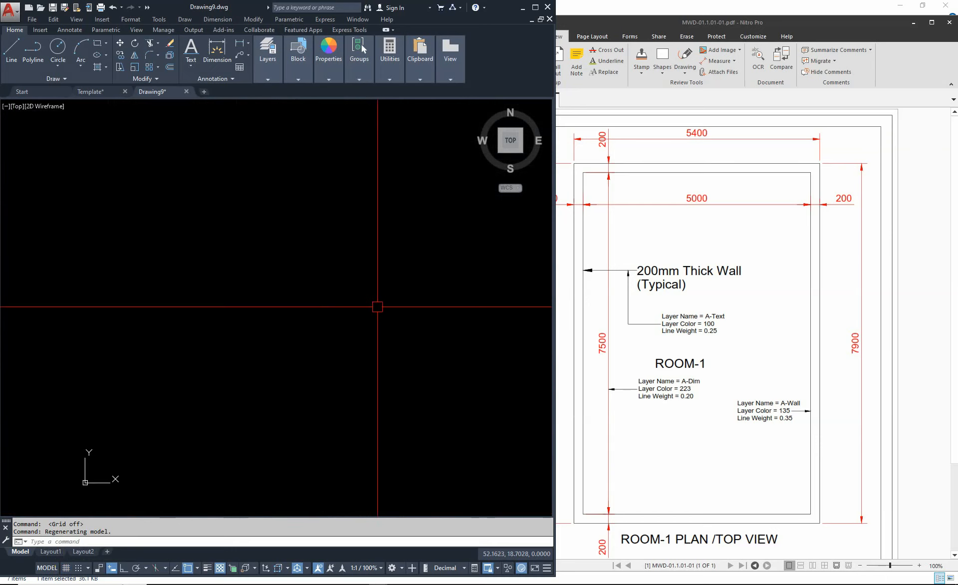
pyautogui.write('d')
pyautogui.press('Return')
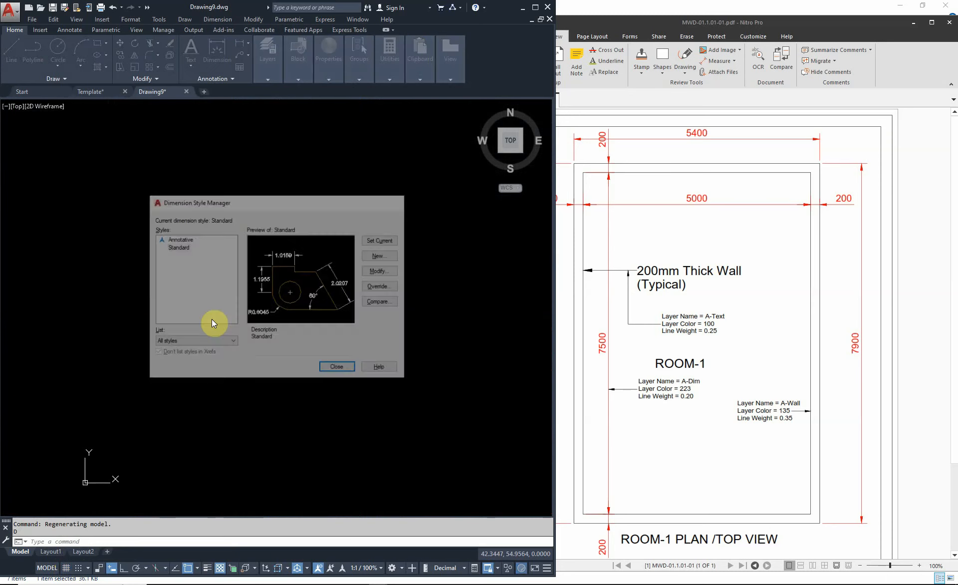
pyautogui.press('Escape')
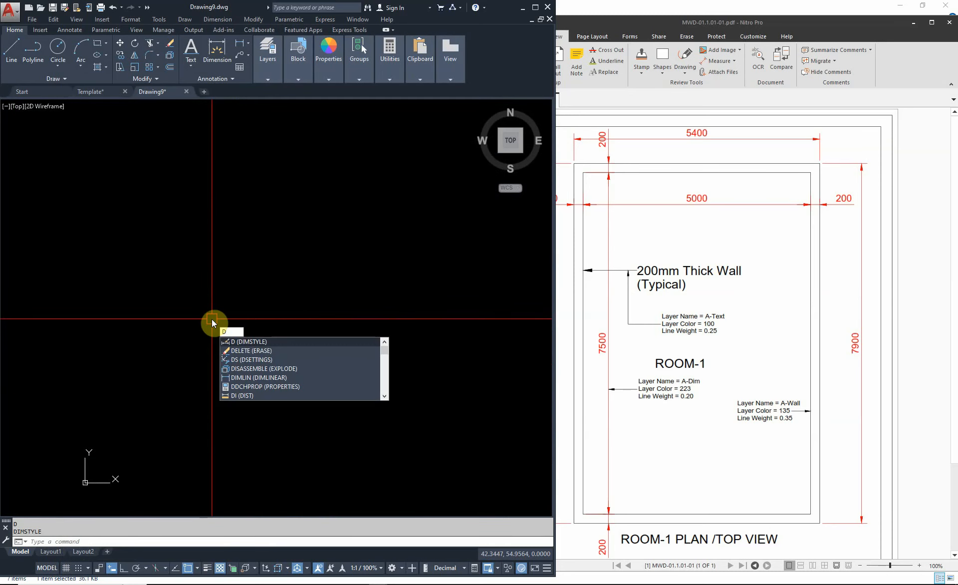
# Open the Standard dimension style for modification from the Dimension Style Manager
pyautogui.press('Return')
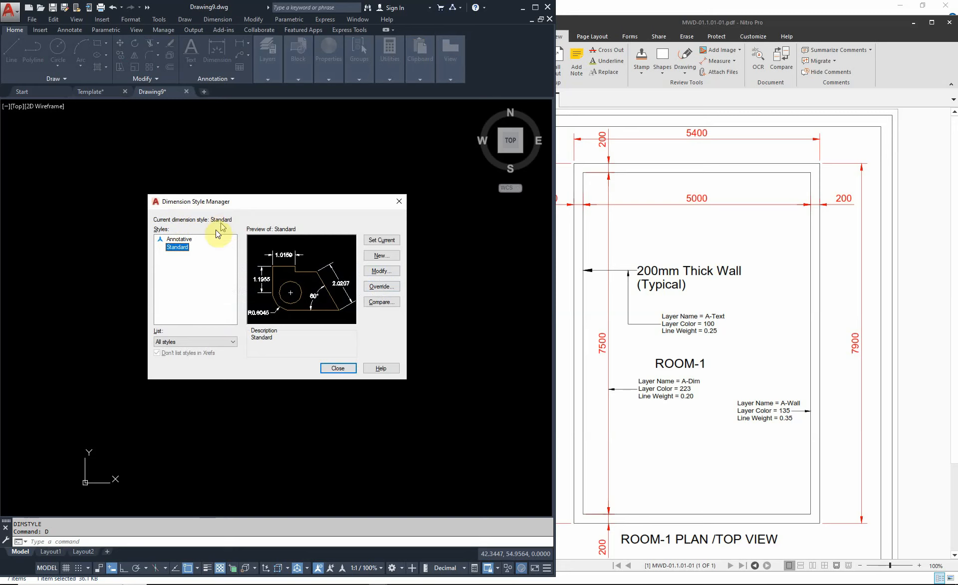
pyautogui.click(387, 271)
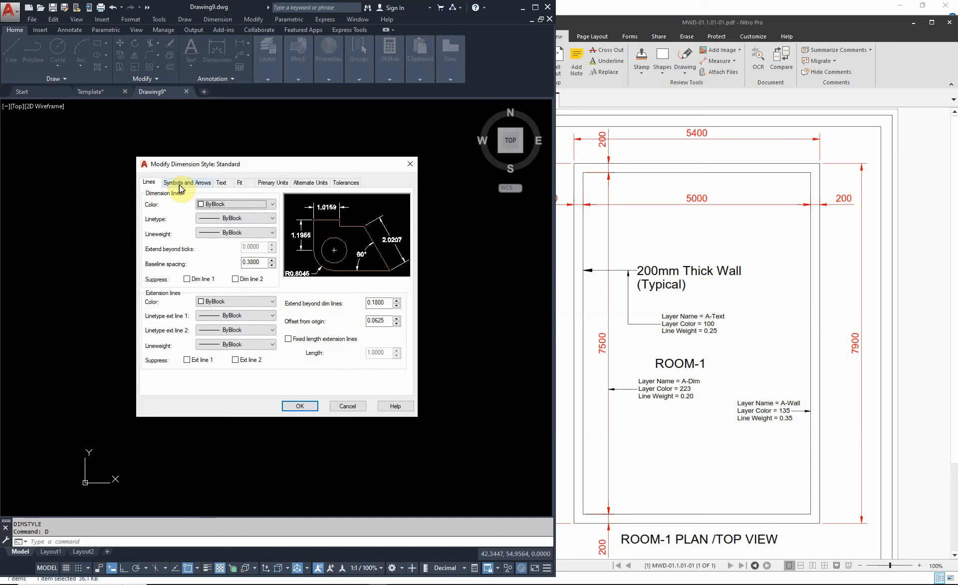
pyautogui.click(180, 184)
pyautogui.click(151, 183)
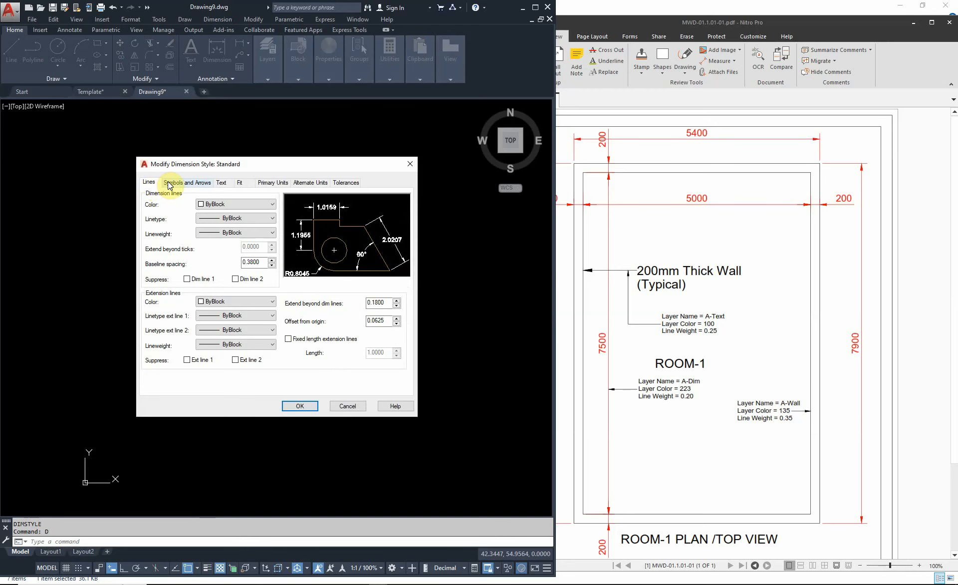
pyautogui.moveTo(244, 168); pyautogui.dragTo(297, 212)
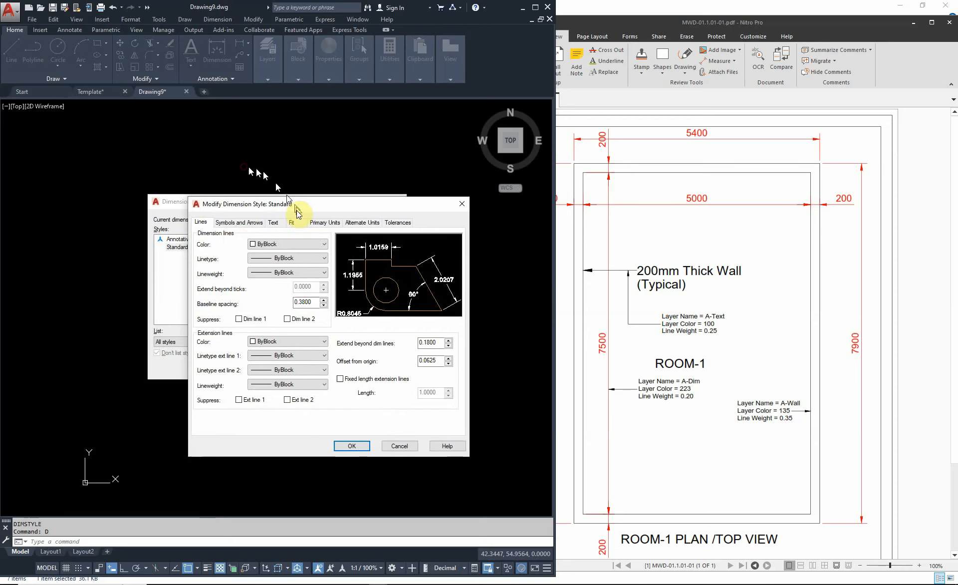
# Set the arrow size of the Standard dimension style to 1.5
pyautogui.click(240, 228)
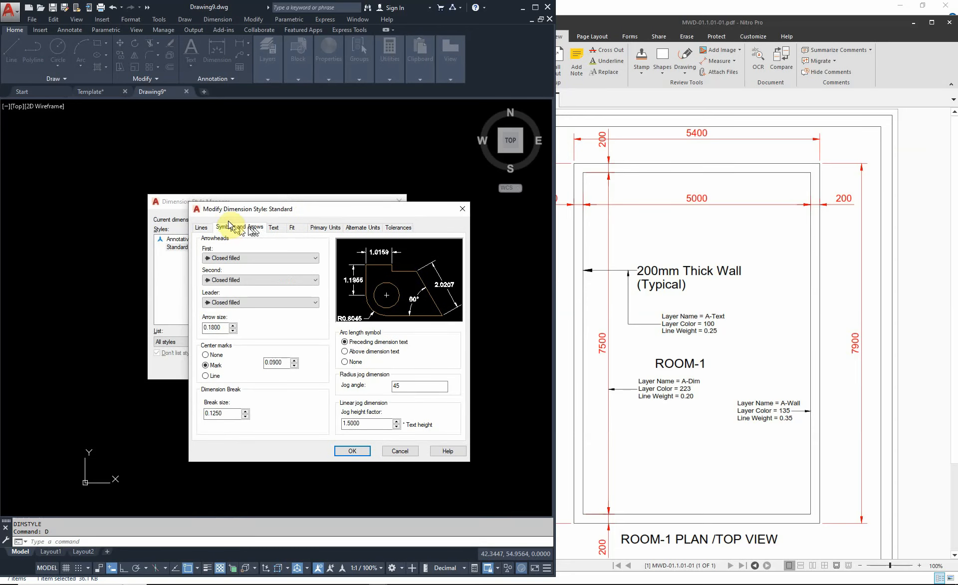
pyautogui.moveTo(224, 328); pyautogui.dragTo(189, 328)
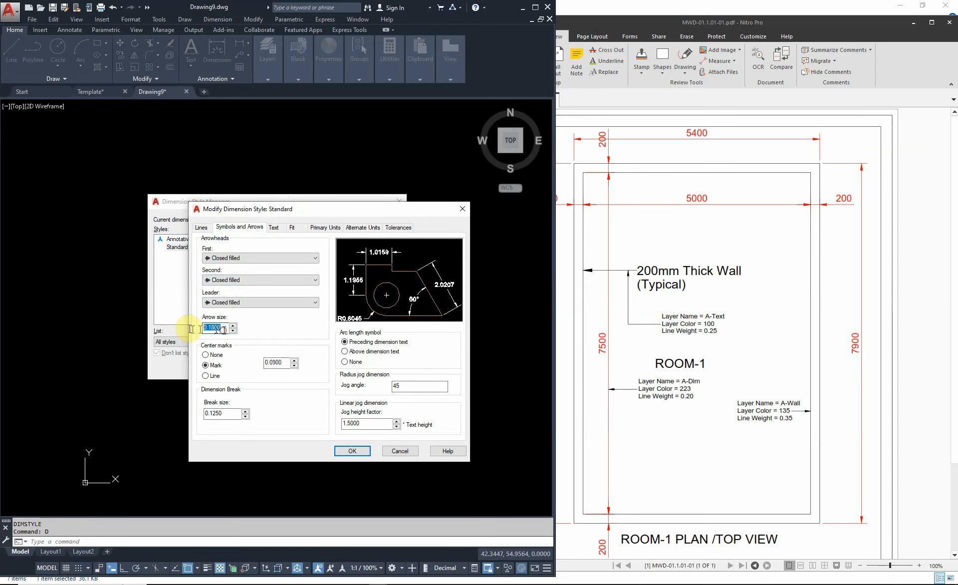
pyautogui.write('1.5')
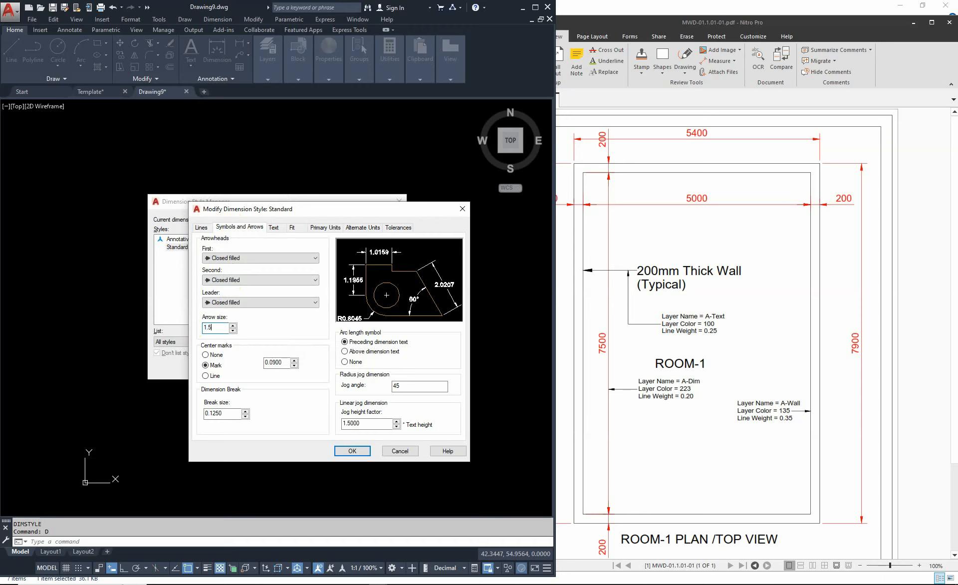
pyautogui.press('BackSpace')
pyautogui.press('BackSpace')
pyautogui.press('BackSpace')
pyautogui.write('2')
pyautogui.press('BackSpace')
pyautogui.write('1.5')
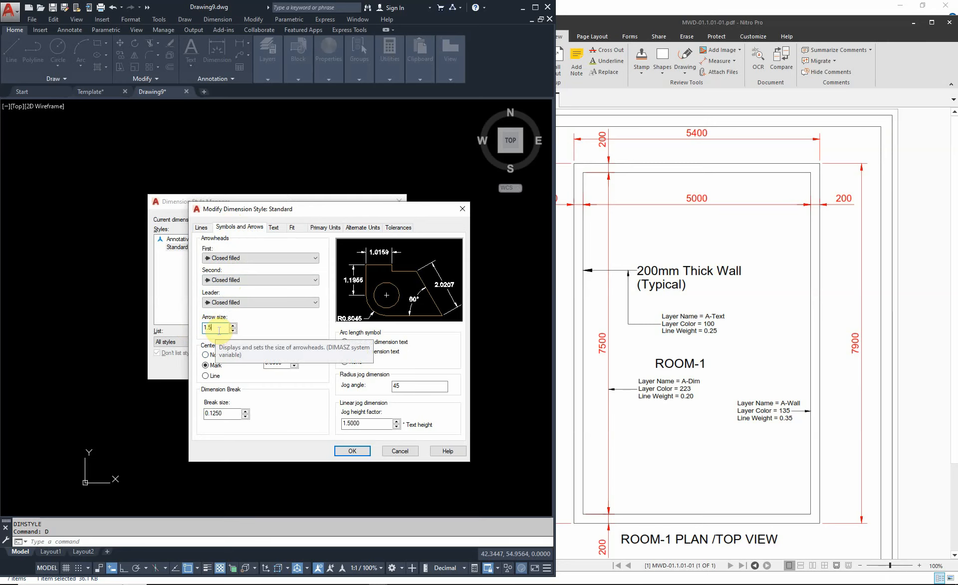
# Set the text height of the Standard dimension style to 2
pyautogui.click(278, 228)
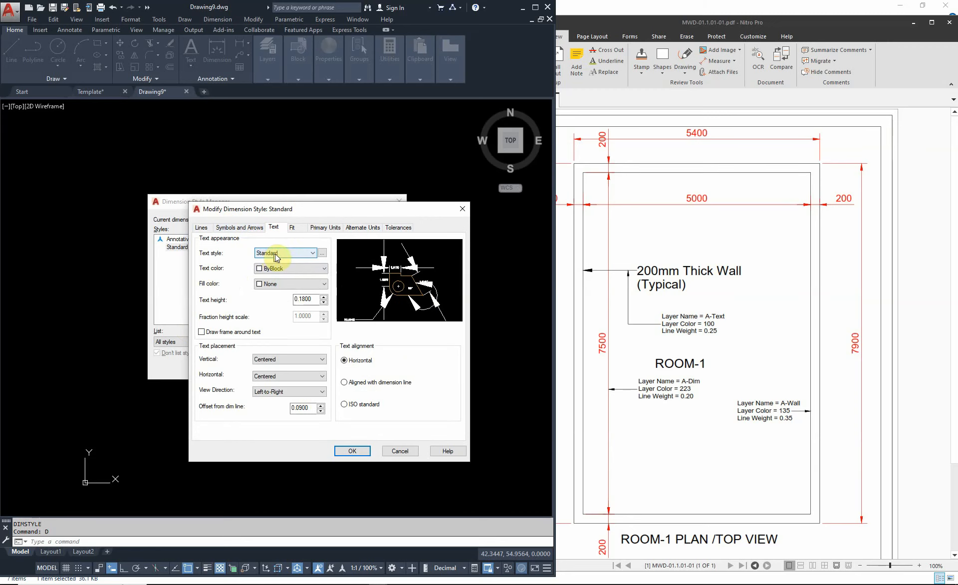
pyautogui.doubleClick(311, 300)
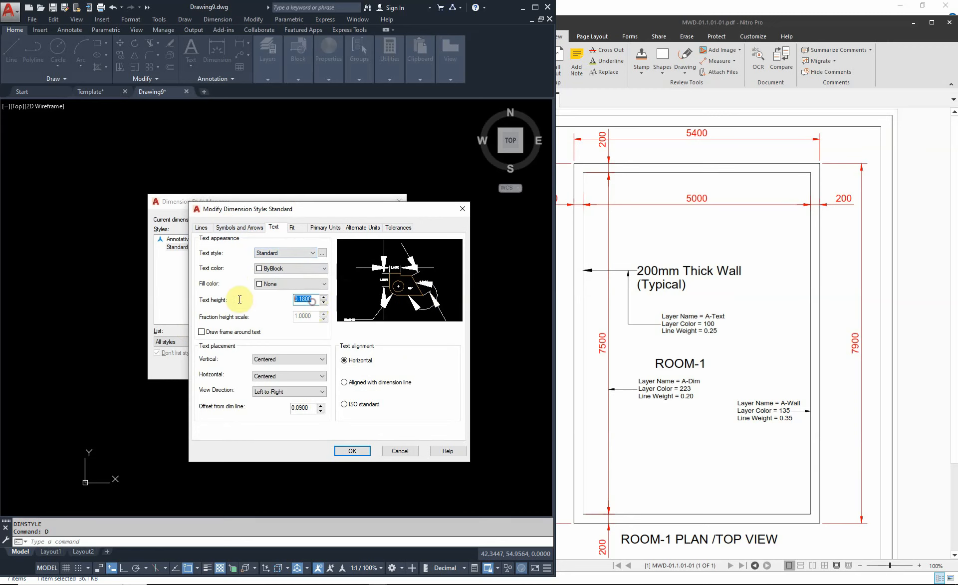
pyautogui.write('2')
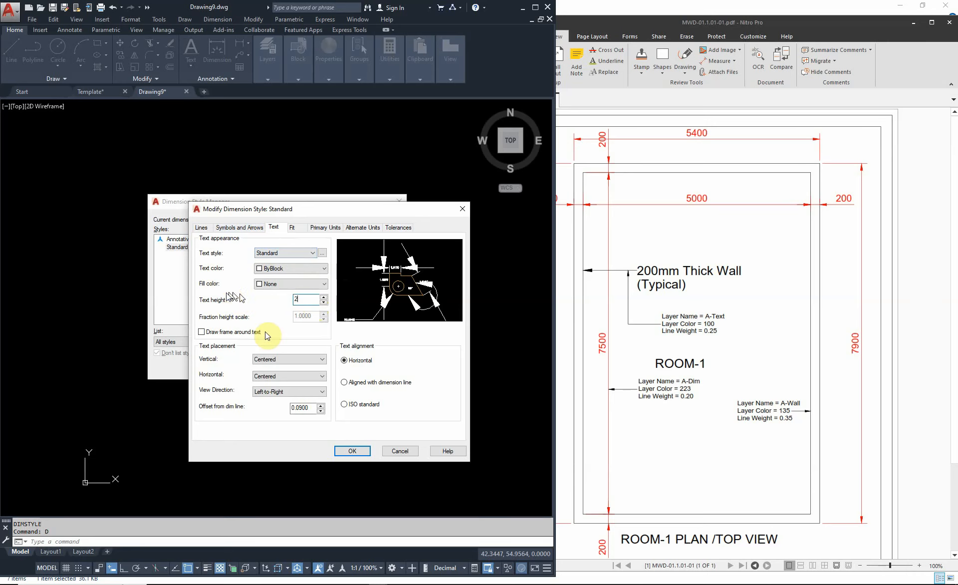
# Place the dimension text Above, aligned with the dimension line, and offset it 0.25 from that line
pyautogui.click(286, 361)
pyautogui.click(265, 374)
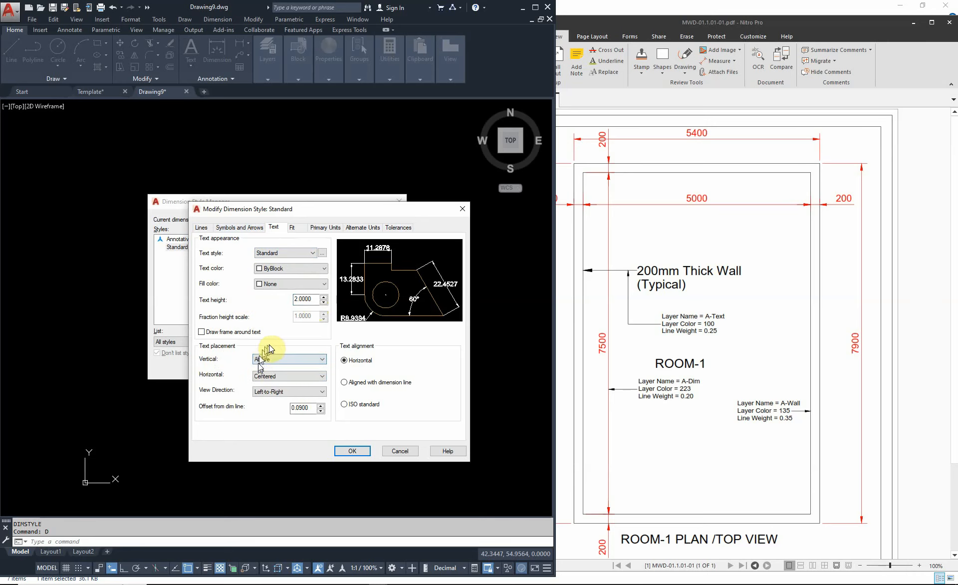
pyautogui.click(290, 360)
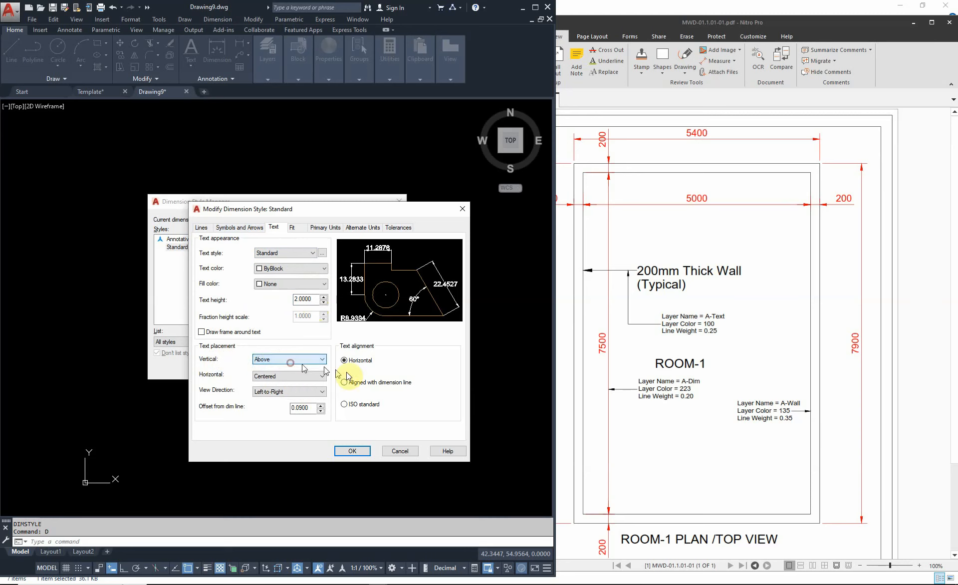
pyautogui.click(290, 364)
pyautogui.click(349, 385)
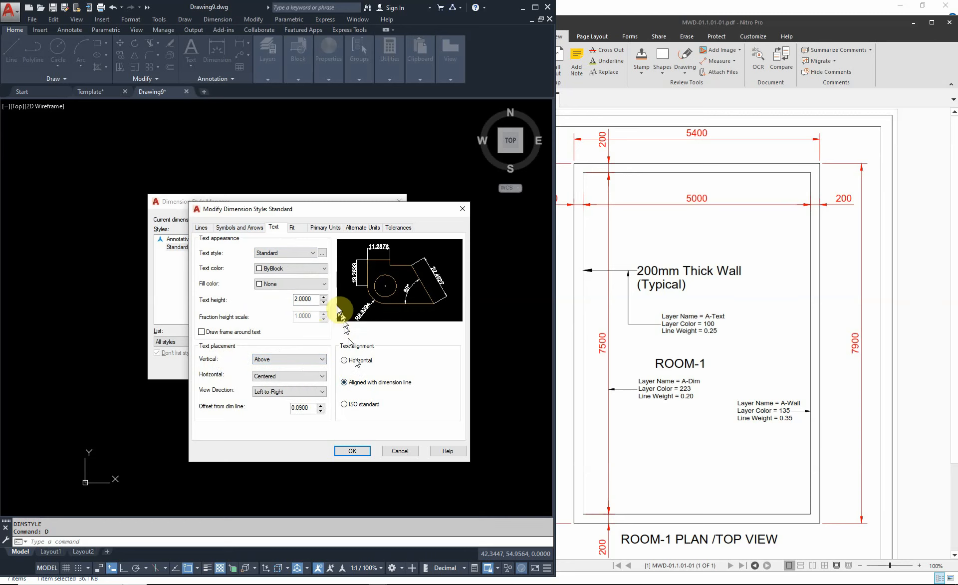
pyautogui.doubleClick(309, 407)
# Set the fit option to Both text and arrows and the overall dimension scale to 100
pyautogui.click(299, 228)
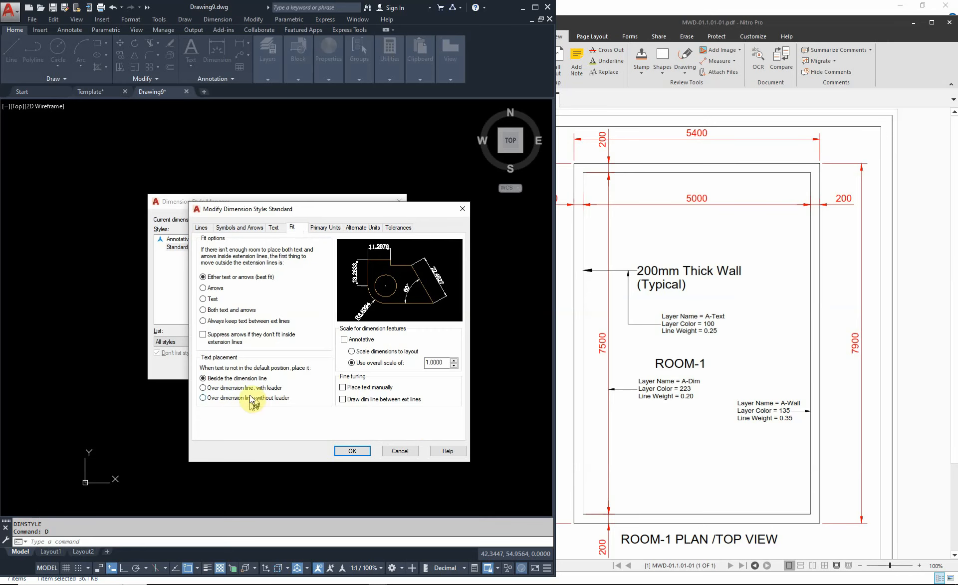
pyautogui.click(215, 312)
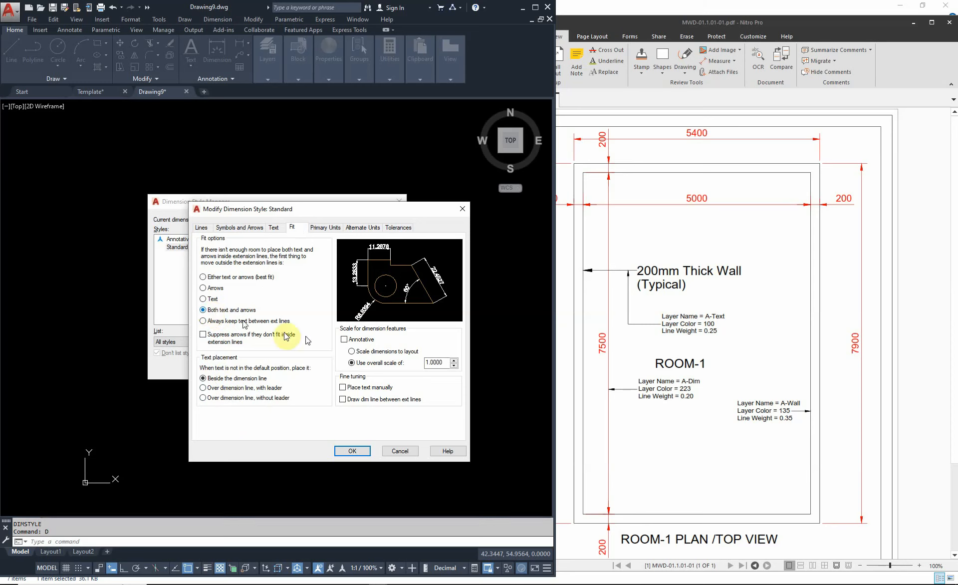
pyautogui.moveTo(443, 363); pyautogui.dragTo(369, 363)
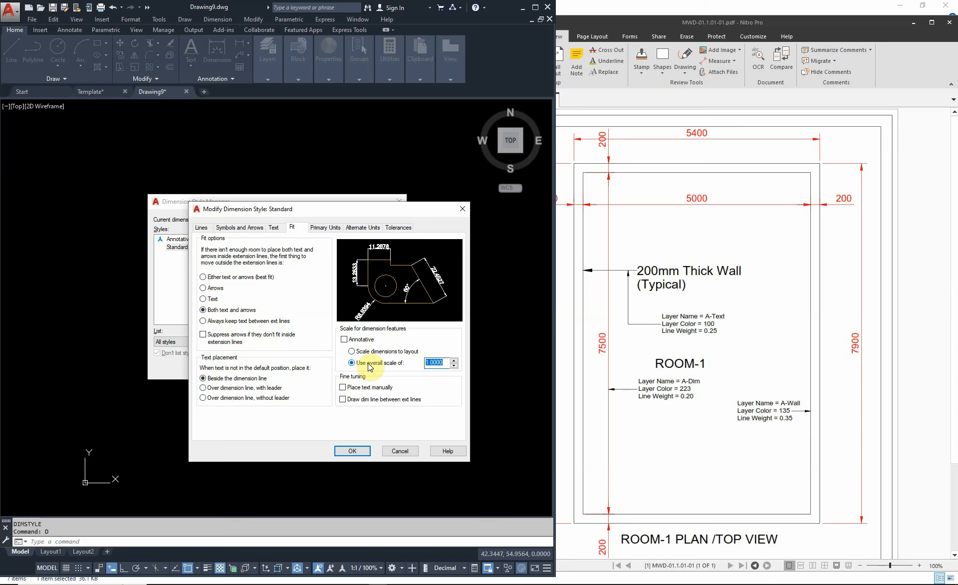
pyautogui.write('10')
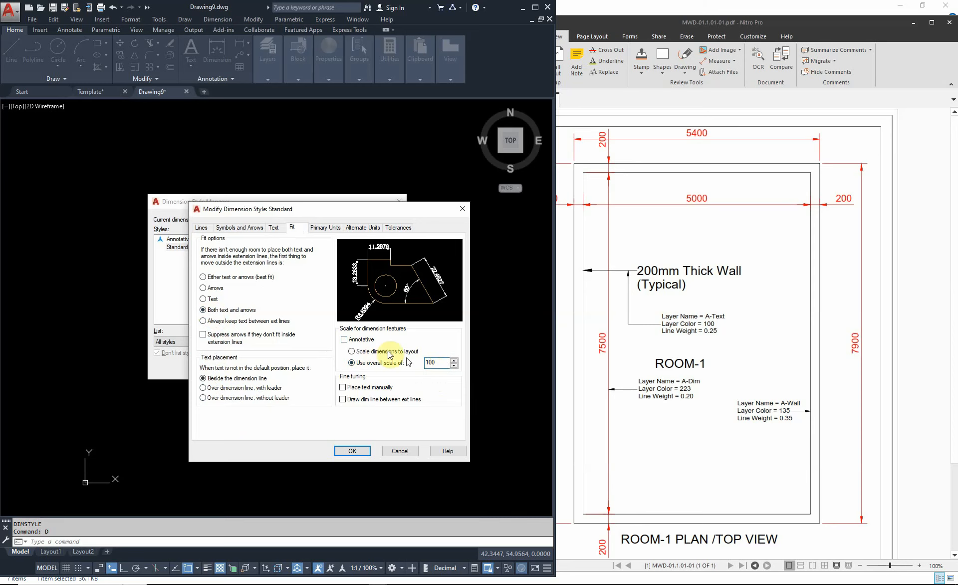
# Review the text, fit, arrow and unit settings, save the Standard dimension style and close the Dimension Style Manager
pyautogui.click(274, 228)
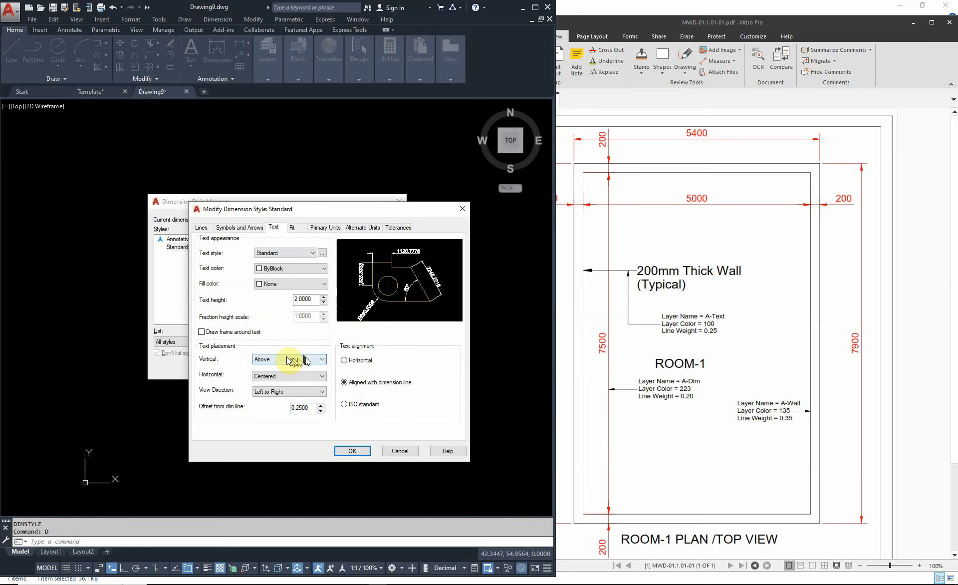
pyautogui.click(292, 228)
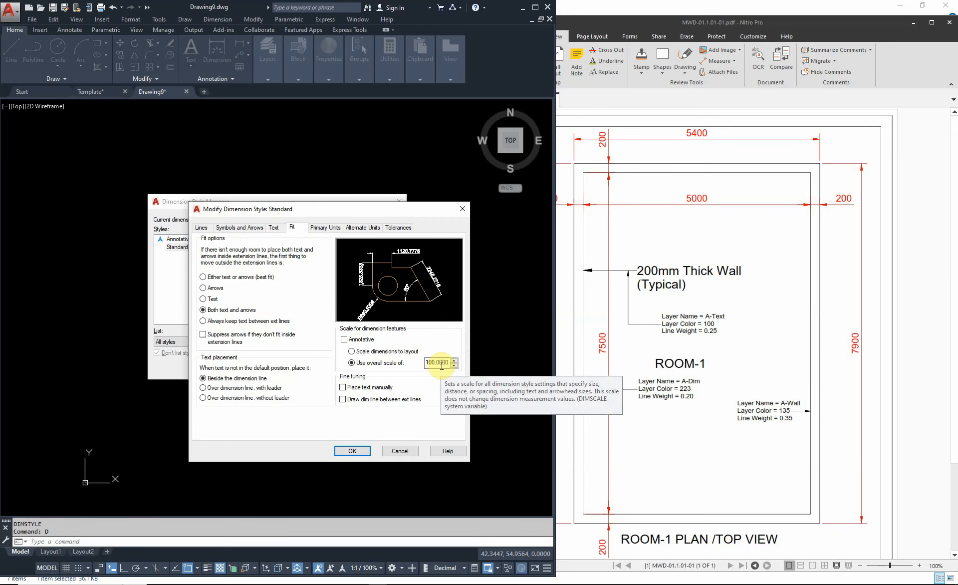
pyautogui.click(237, 228)
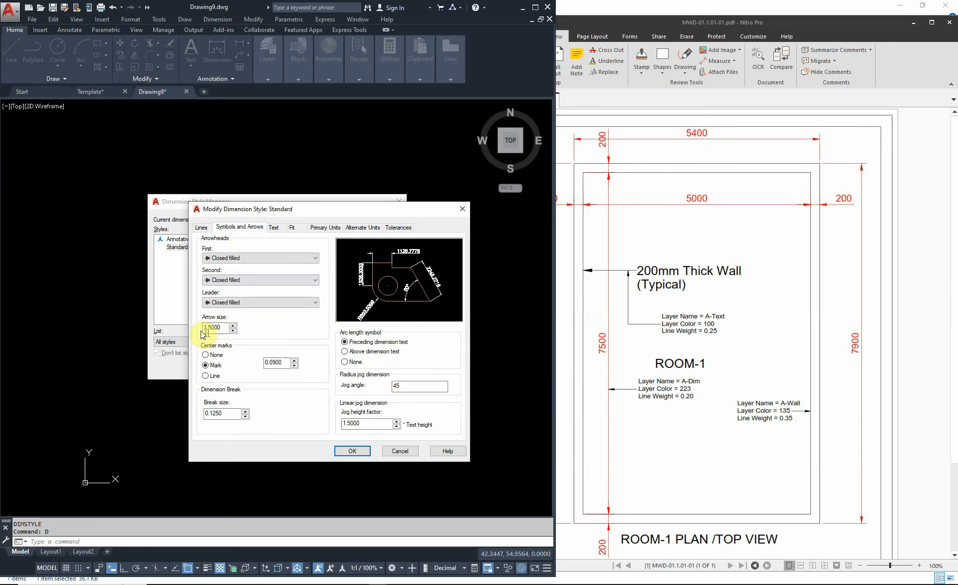
pyautogui.click(297, 226)
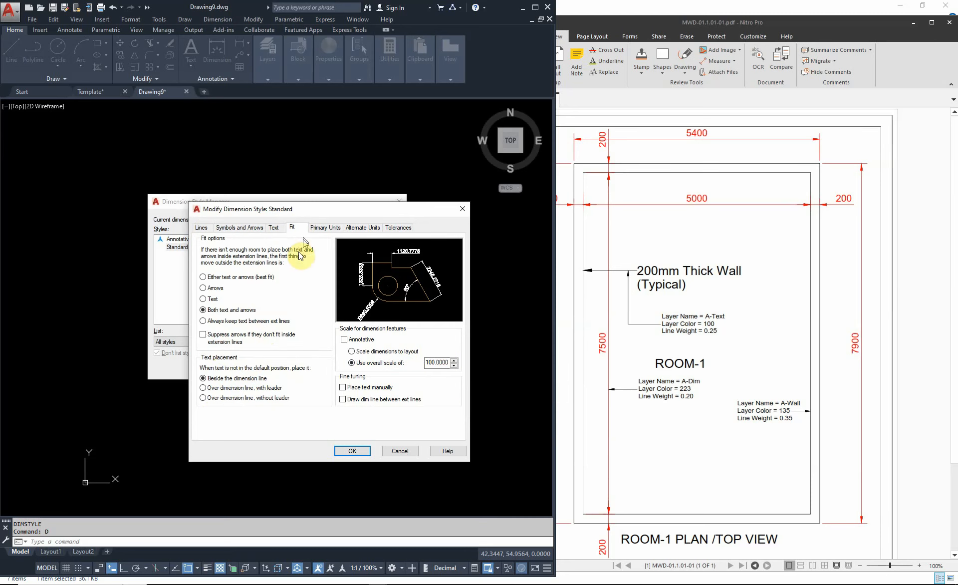
pyautogui.click(320, 226)
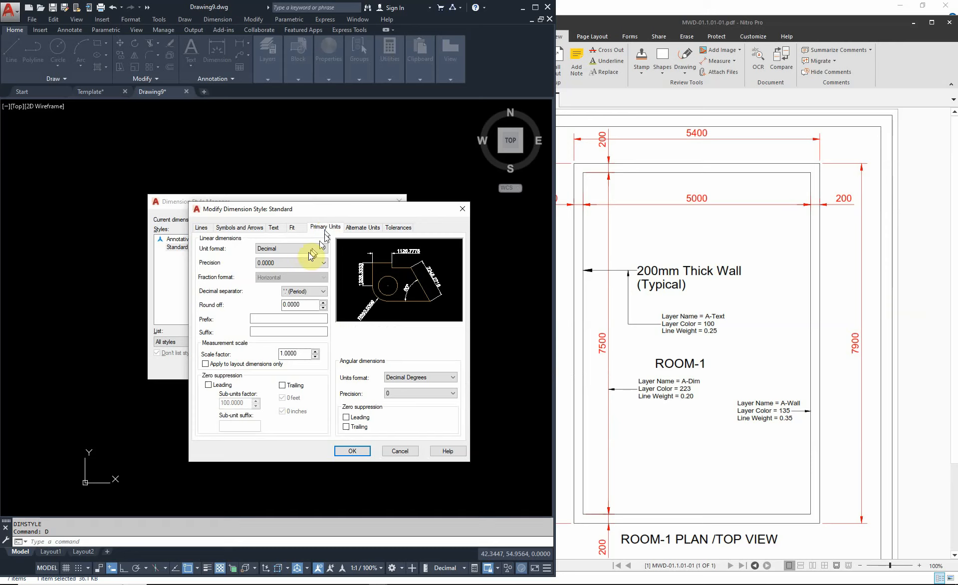
pyautogui.click(363, 228)
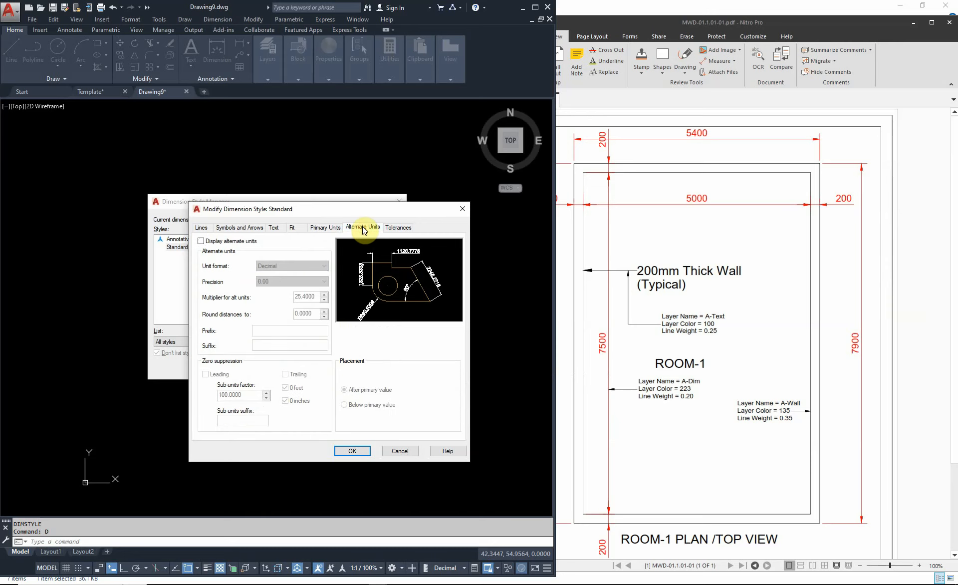
pyautogui.click(360, 451)
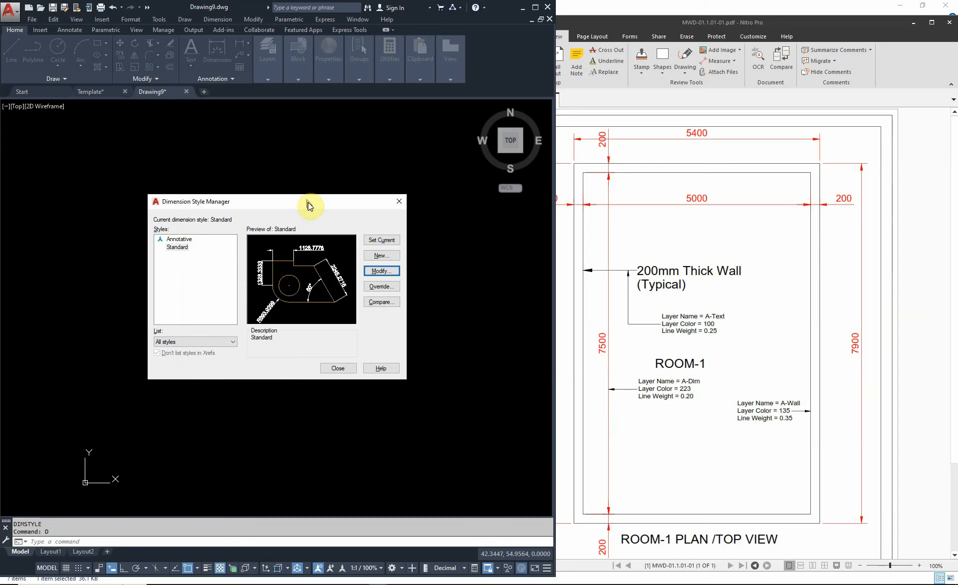
pyautogui.moveTo(307, 202); pyautogui.dragTo(255, 222)
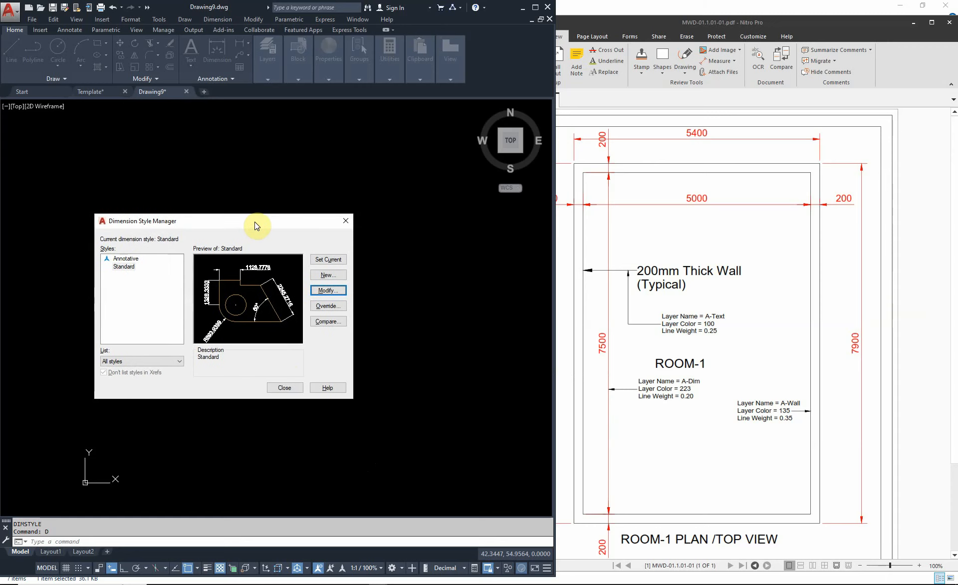
pyautogui.click(285, 387)
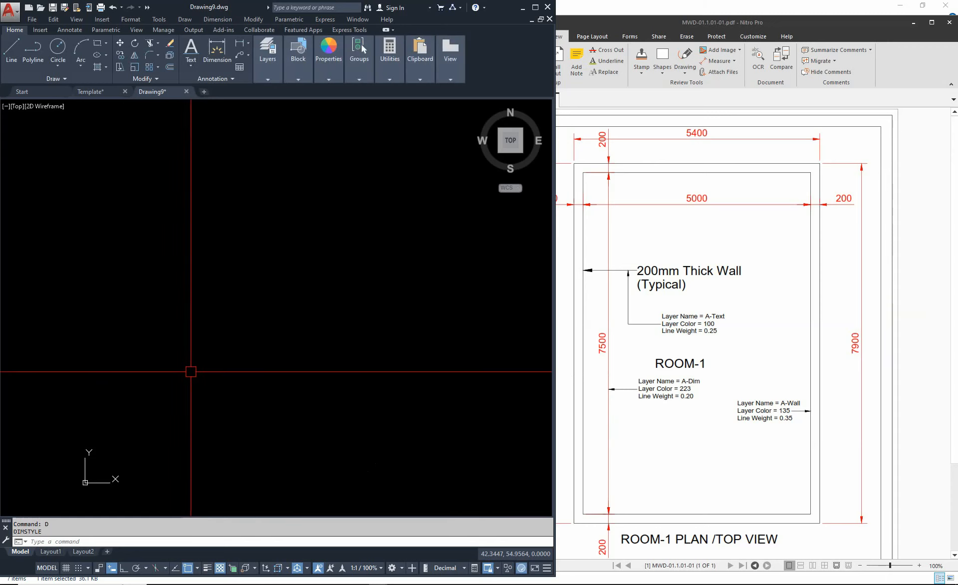
# Try a linear dimension between two free points in the empty drawing area
pyautogui.scroll(-1, 190, 371)
pyautogui.write('Sd')
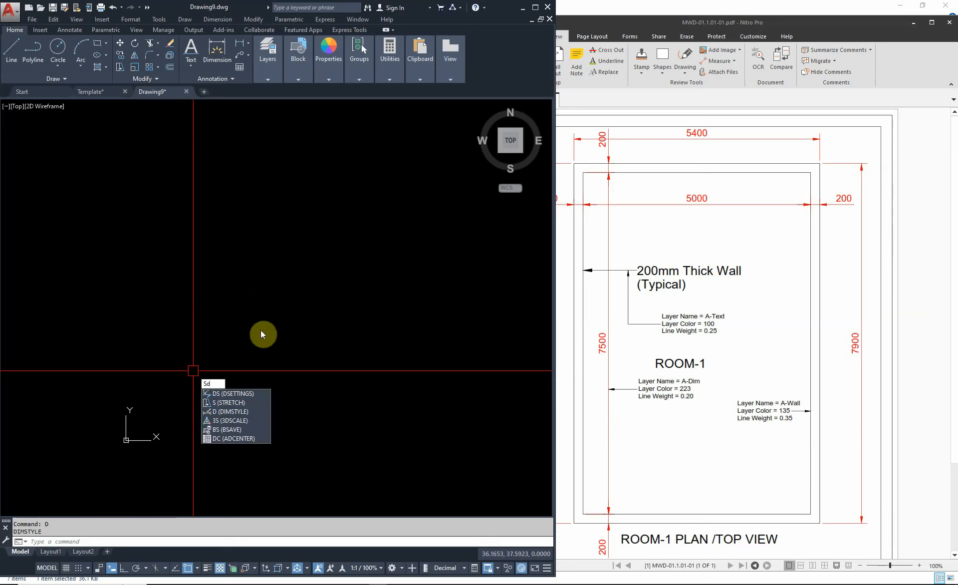
pyautogui.press('Escape')
pyautogui.press('Escape')
pyautogui.write('dli')
pyautogui.press('Return')
pyautogui.click(182, 313)
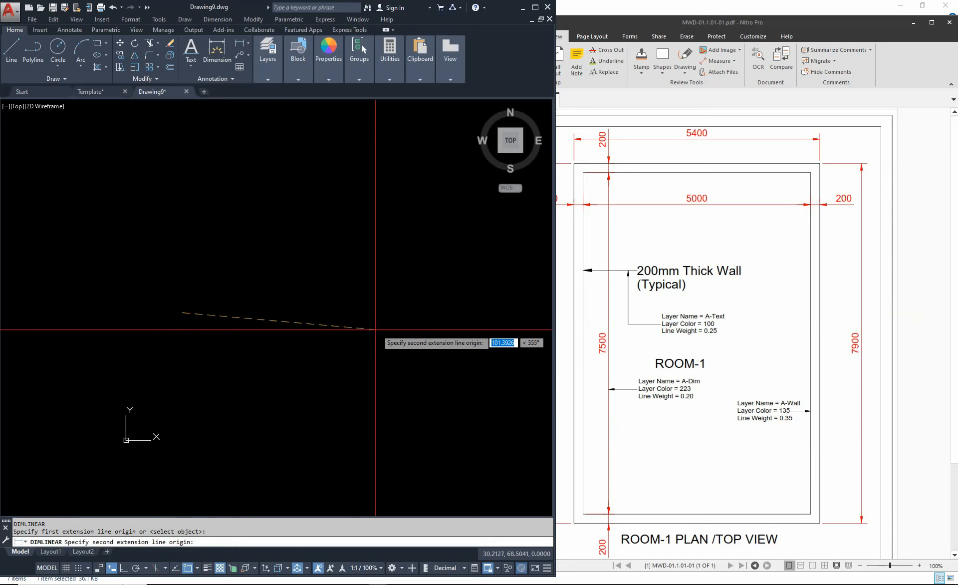
pyautogui.click(470, 330)
pyautogui.scroll(-1, 315, 285)
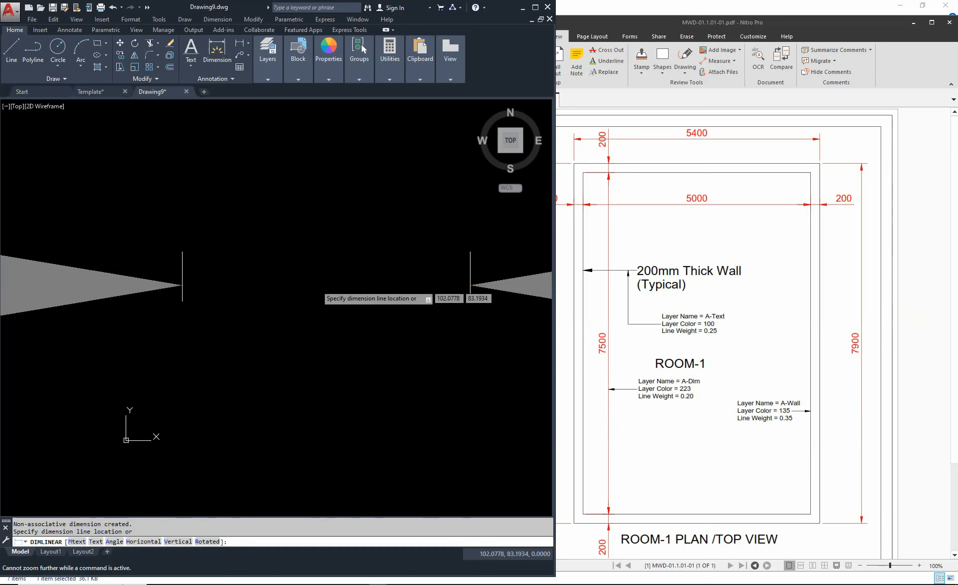
pyautogui.press('Escape')
pyautogui.scroll(-3, 195, 286)
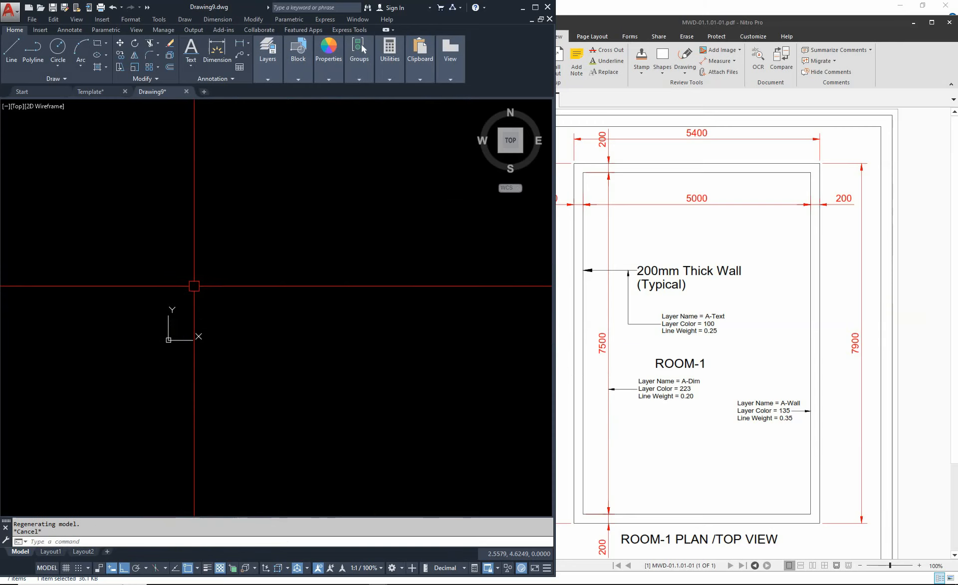
# Draw a horizontal line 5000 mm long, running in the positive X direction from a free point close to the origin
pyautogui.write('l')
pyautogui.press('Return')
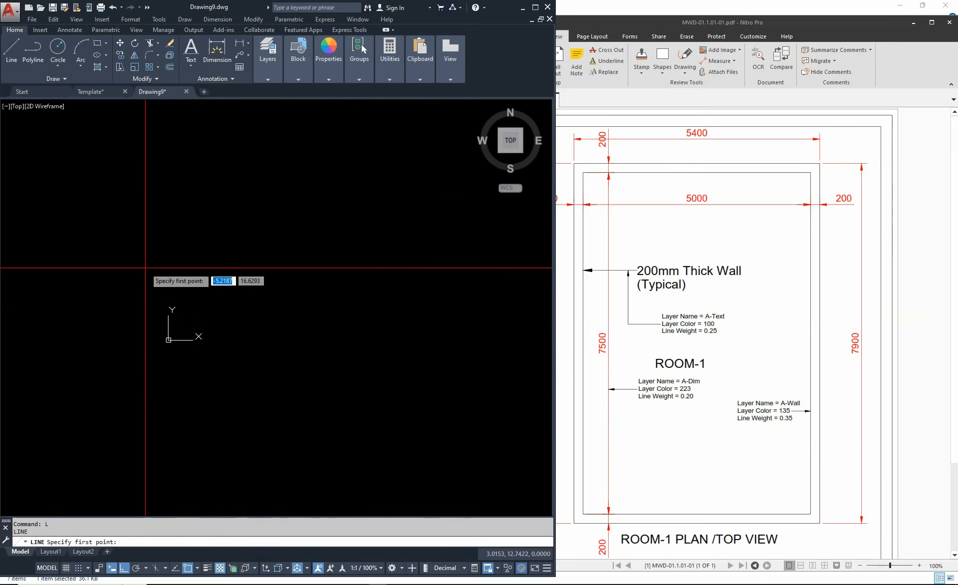
pyautogui.click(146, 268)
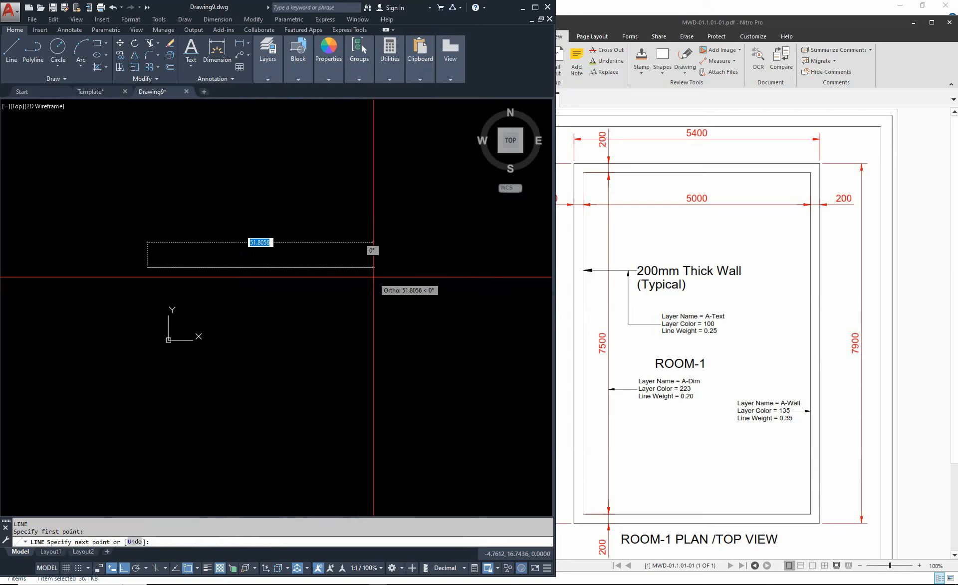
pyautogui.write('5000')
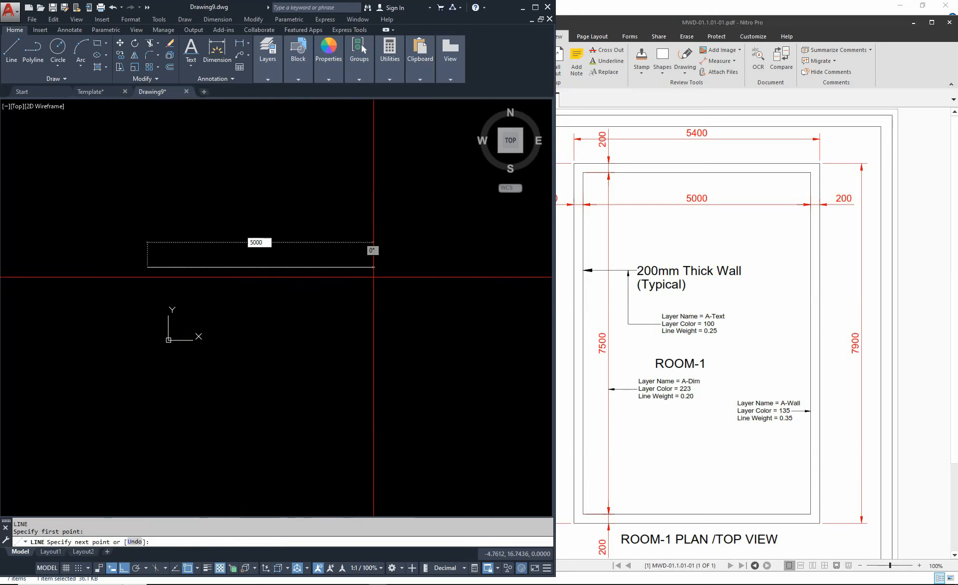
pyautogui.press('Return')
pyautogui.press('Escape')
pyautogui.press('Escape')
pyautogui.scroll(-10, 374, 277)
pyautogui.scroll(10, 207, 353)
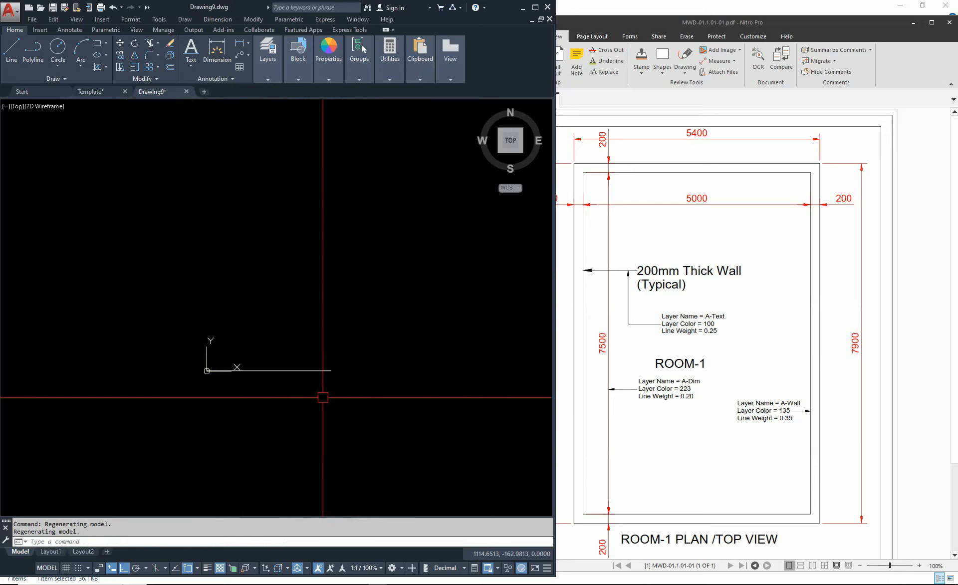
# Move the 5000 mm line straight up about 2360 mm, away from the origin
pyautogui.scroll(-2, 362, 366)
pyautogui.write('m')
pyautogui.click(338, 340)
pyautogui.click(294, 411)
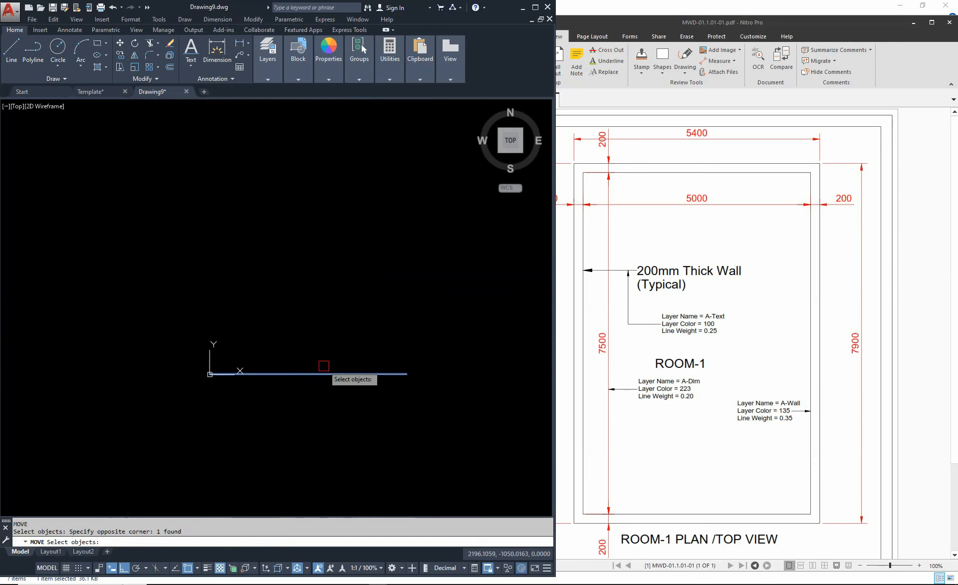
pyautogui.press('Return')
pyautogui.click(315, 324)
pyautogui.click(316, 229)
pyautogui.press('Escape')
pyautogui.scroll(2, 276, 276)
# Switch to the reference PDF in Nitro Pro, read the note on dimension commands below the plan, and return to AutoCAD
pyautogui.rightClick(276, 276)
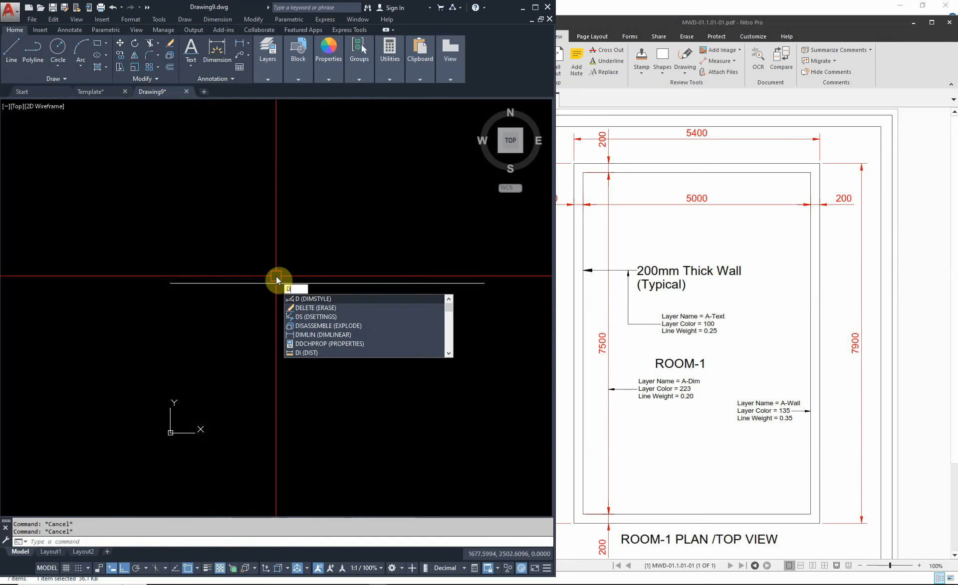
pyautogui.press('Escape')
pyautogui.click(642, 364)
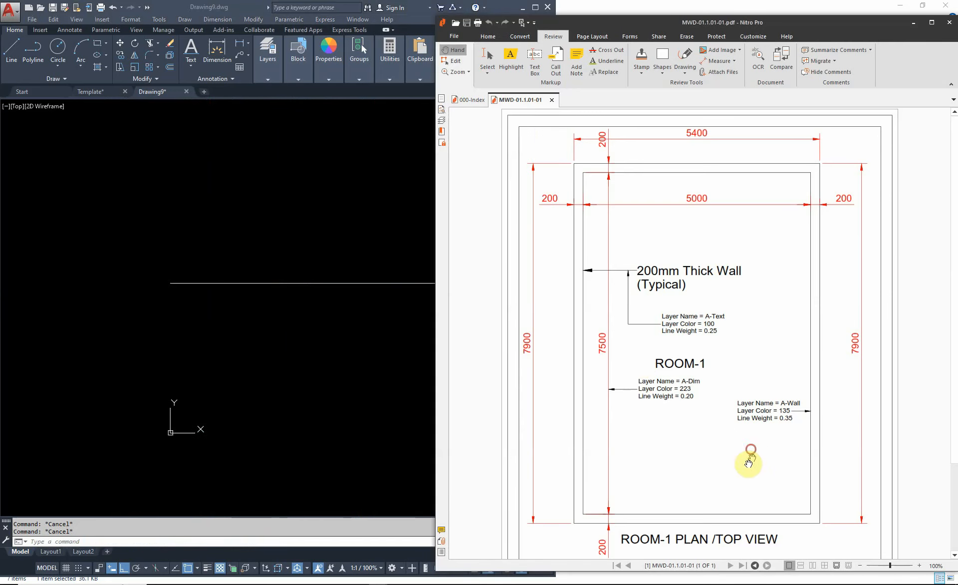
pyautogui.scroll(-3, 747, 349)
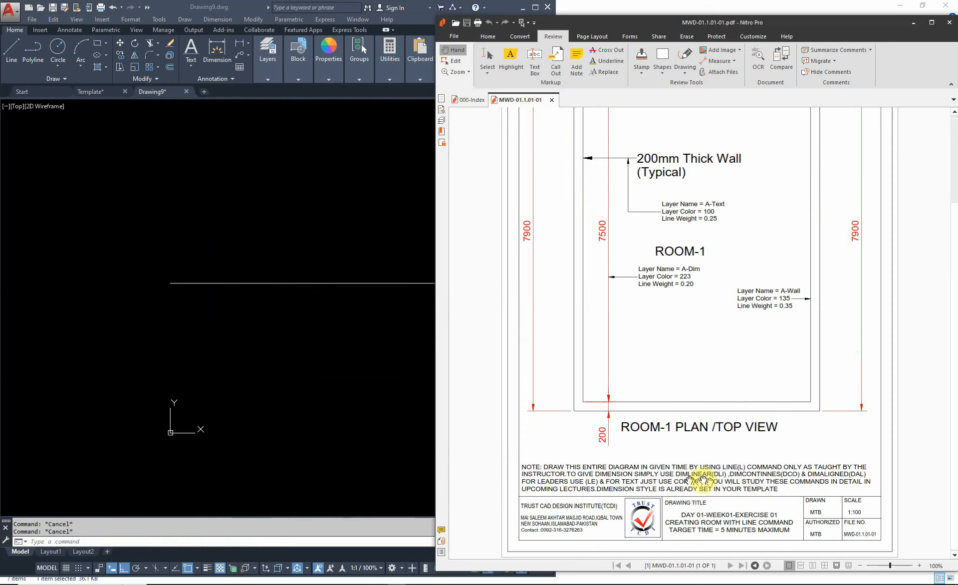
pyautogui.click(188, 424)
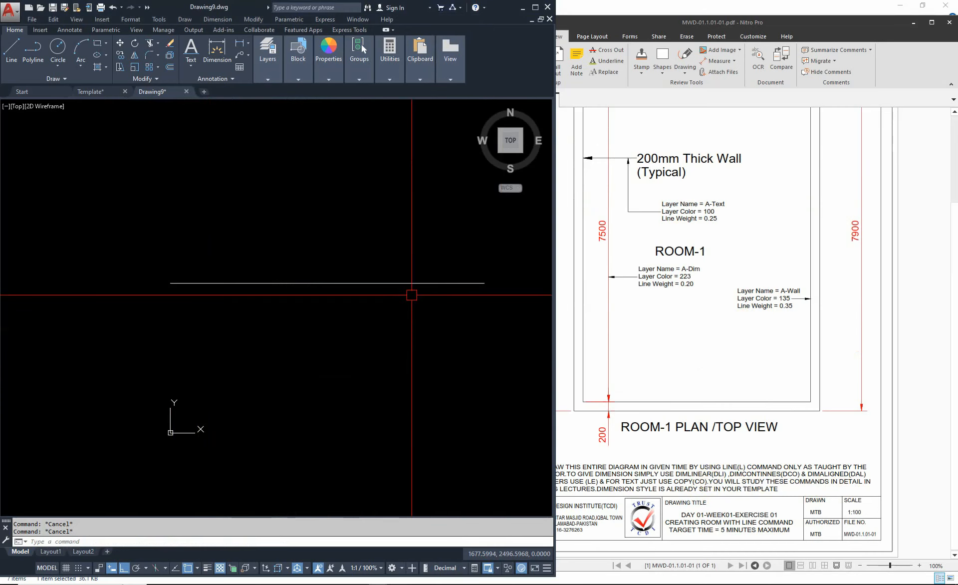
pyautogui.moveTo(448, 300); pyautogui.dragTo(449, 376, button='middle')
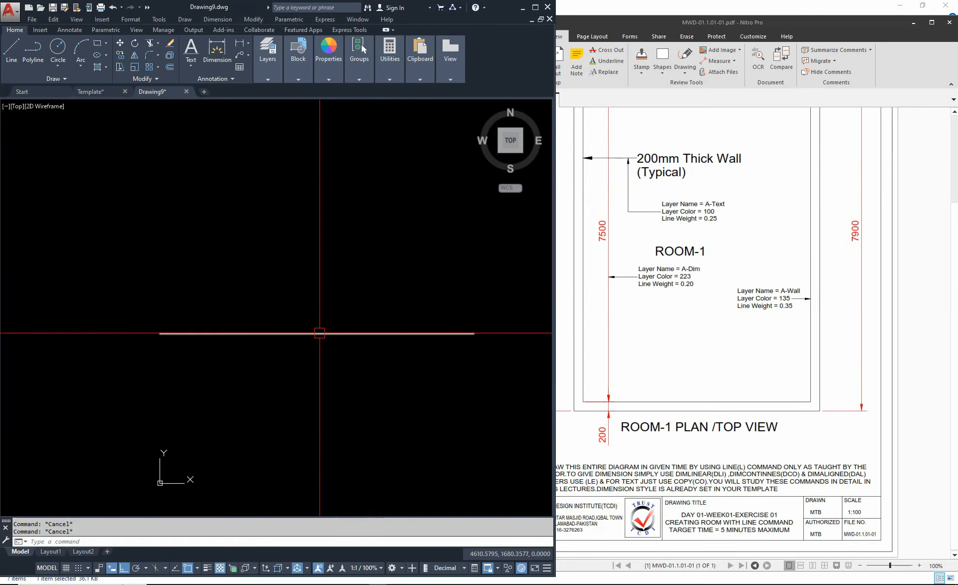
pyautogui.write('DI')
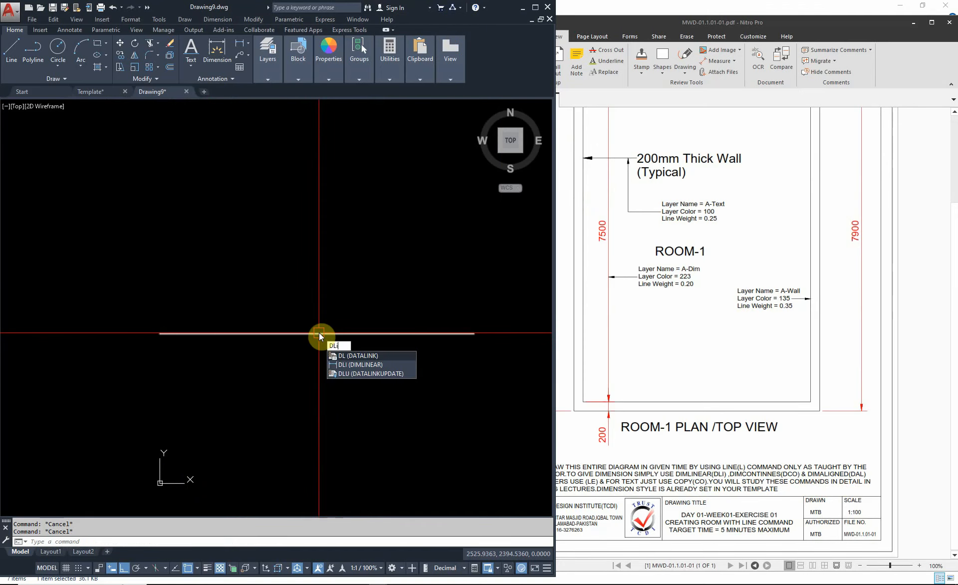
pyautogui.write('L')
pyautogui.press('Return')
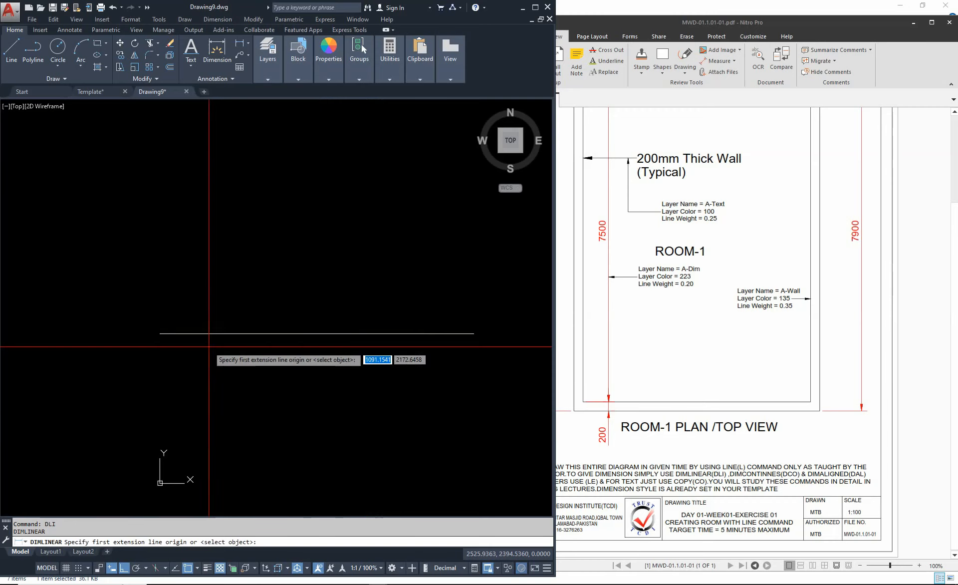
pyautogui.press('Escape')
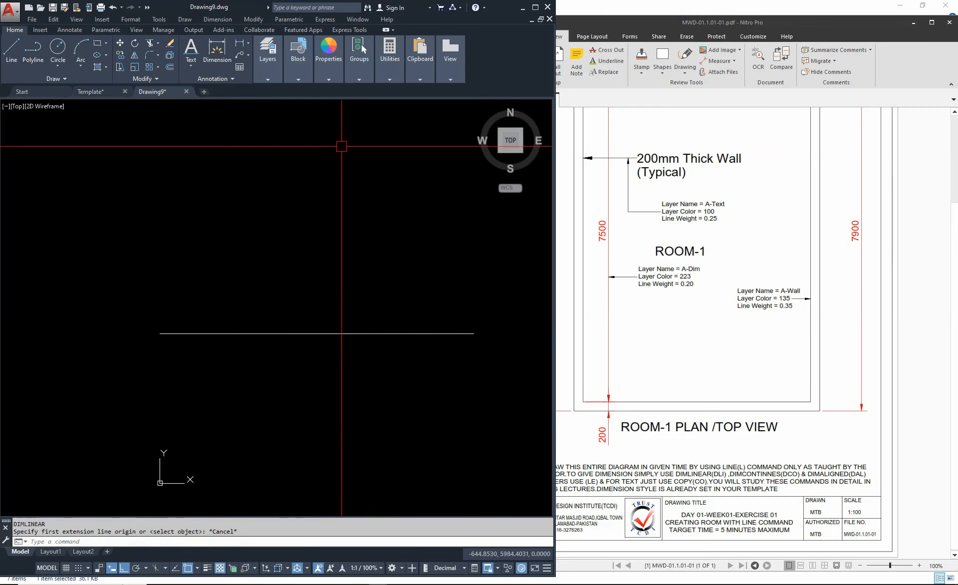
pyautogui.click(217, 19)
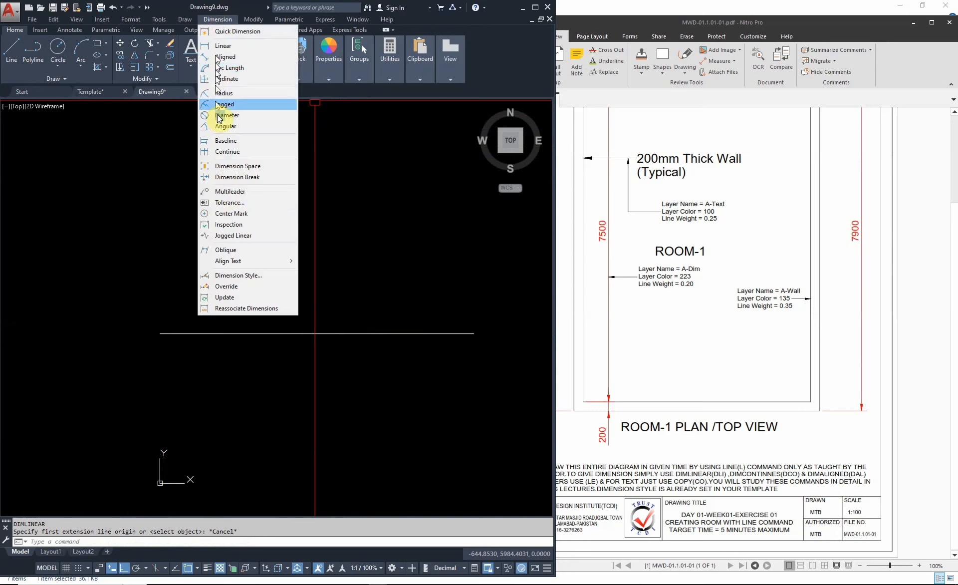
pyautogui.click(158, 143)
pyautogui.click(241, 331)
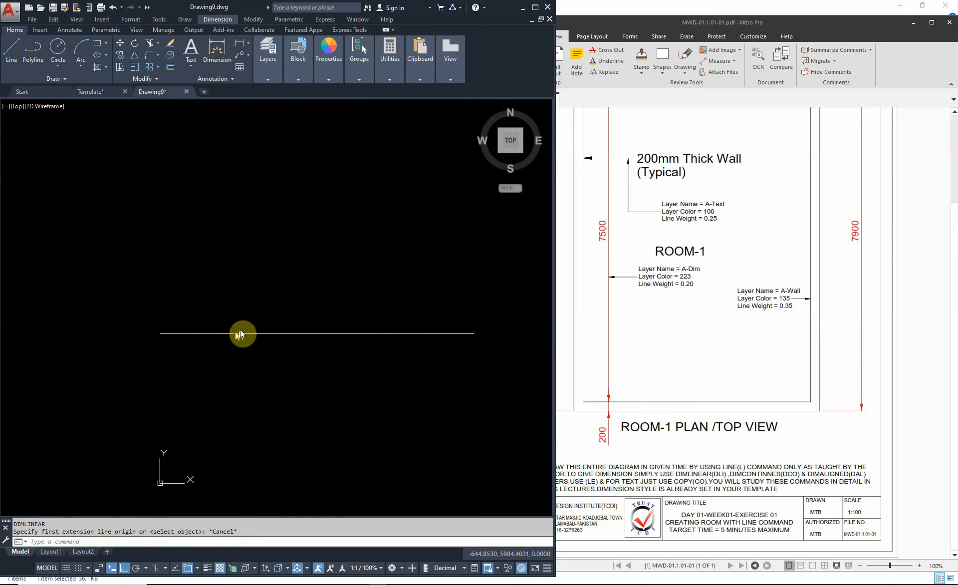
pyautogui.press('Escape')
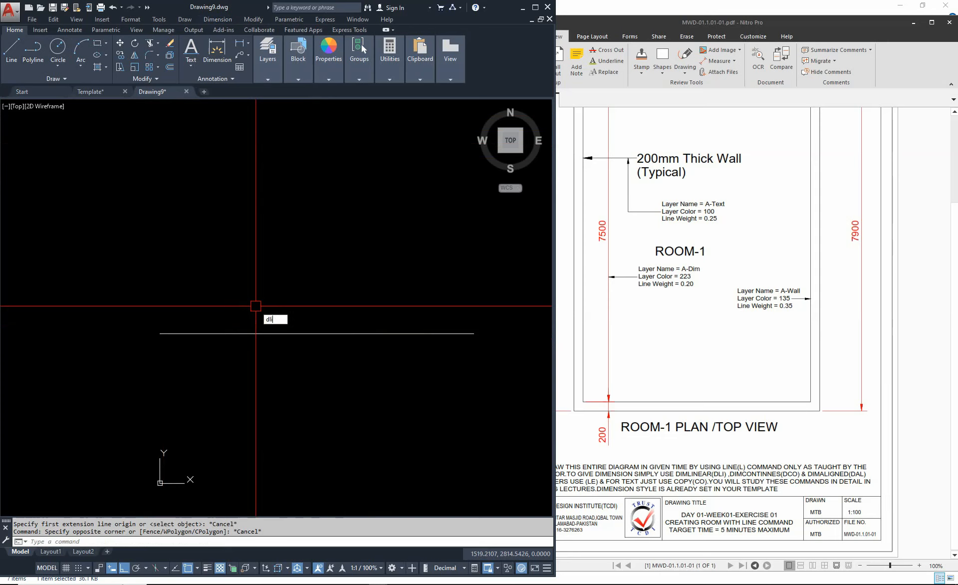
pyautogui.press('Return')
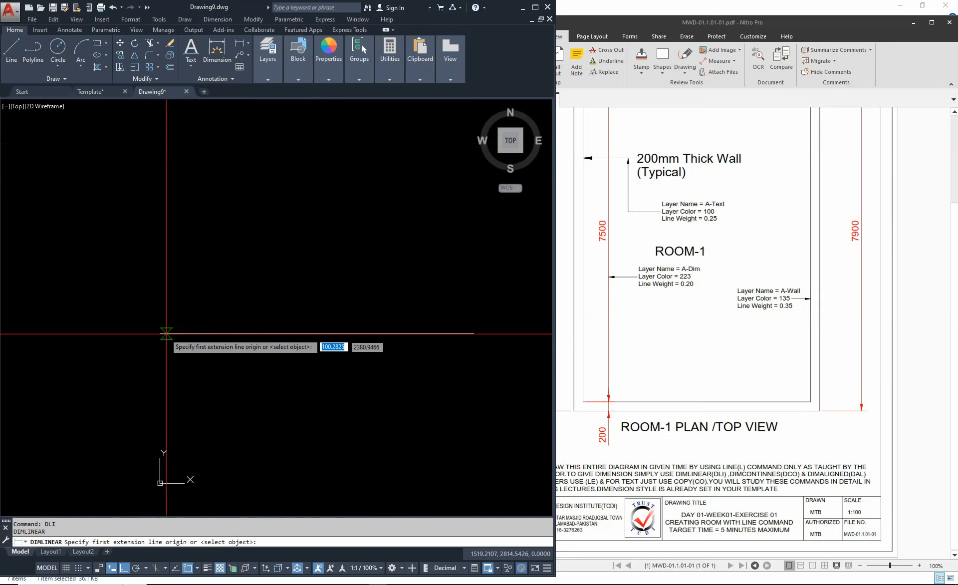
pyautogui.click(159, 333)
pyautogui.press('Escape')
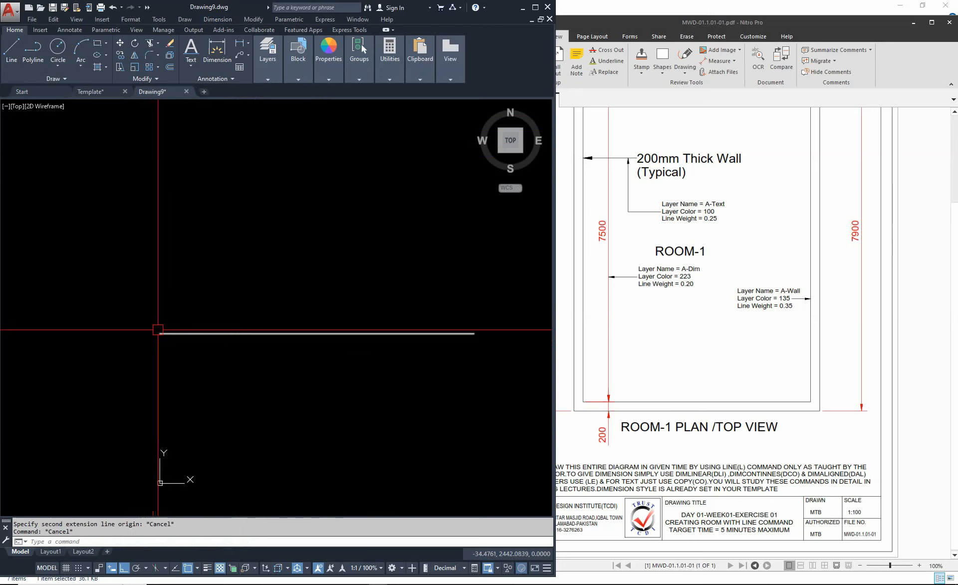
# Add a linear dimension between the two endpoints of the 5000 mm line, placed below it, and inspect its text closely
pyautogui.press('Return')
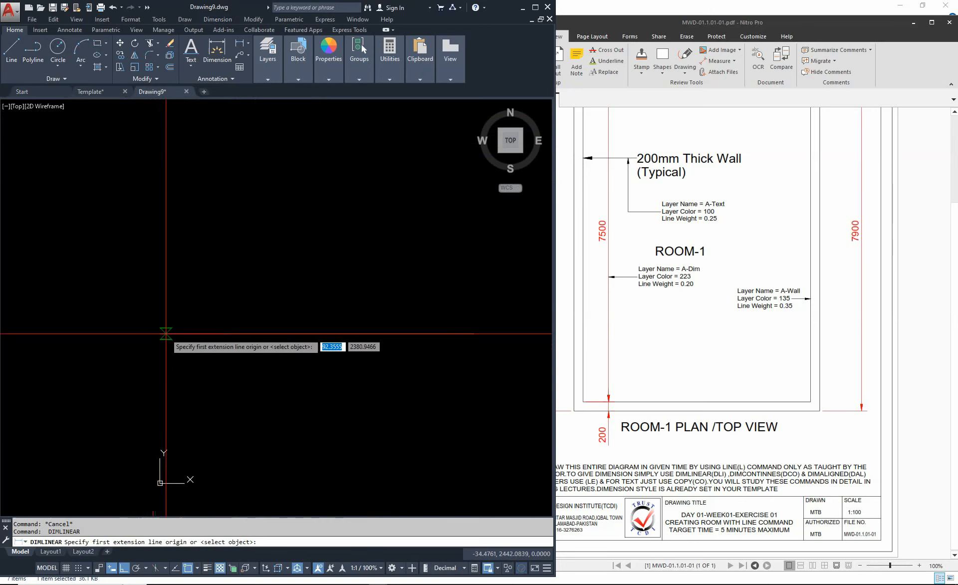
pyautogui.click(160, 333)
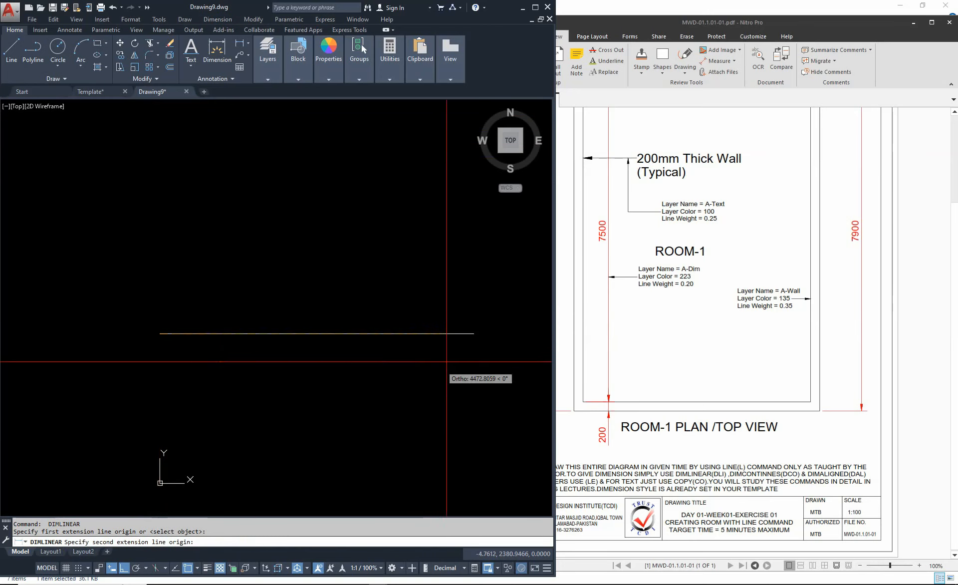
pyautogui.click(475, 334)
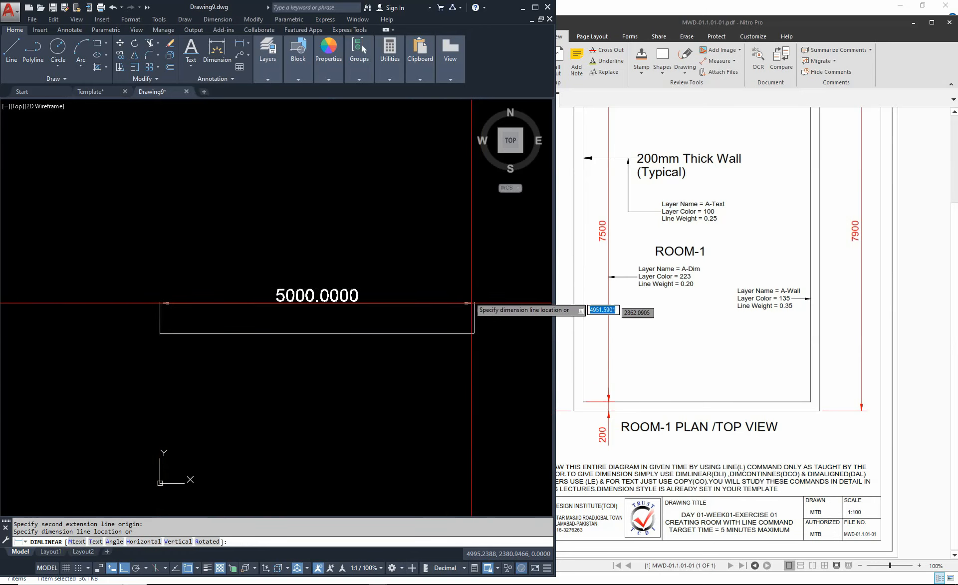
pyautogui.click(478, 379)
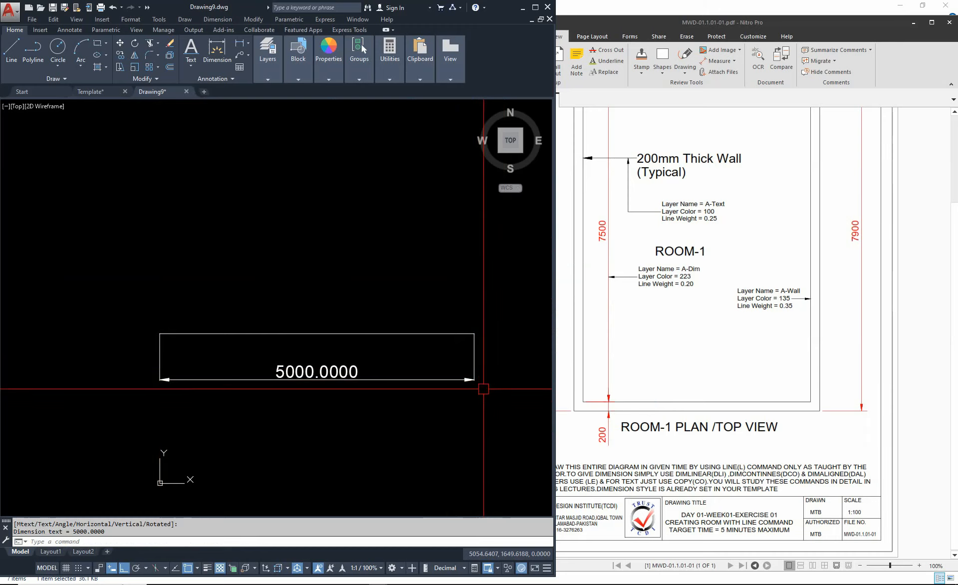
pyautogui.moveTo(358, 387); pyautogui.dragTo(197, 383, button='middle')
pyautogui.scroll(2, 3, 353)
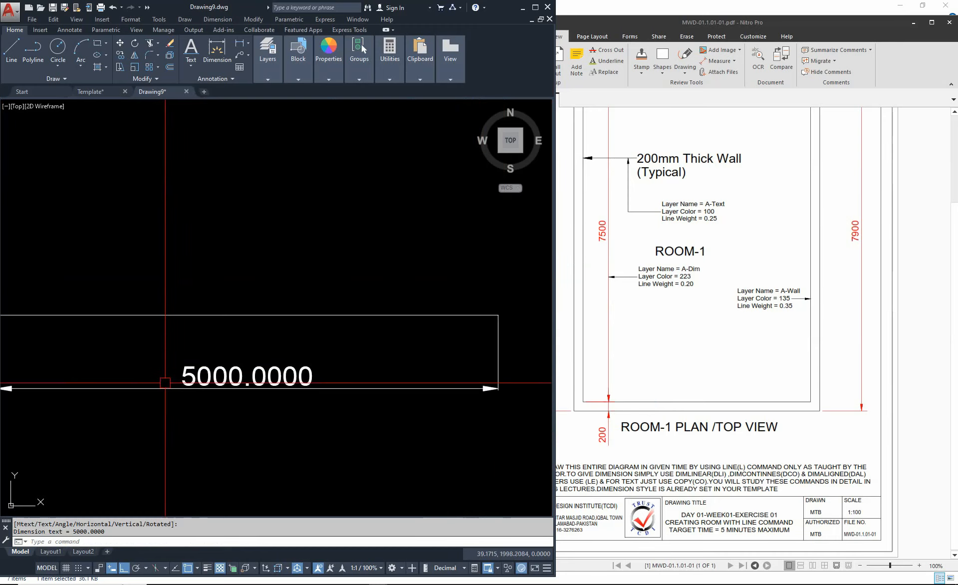
pyautogui.scroll(5, 165, 383)
pyautogui.scroll(-1, 235, 386)
pyautogui.scroll(-1, 349, 390)
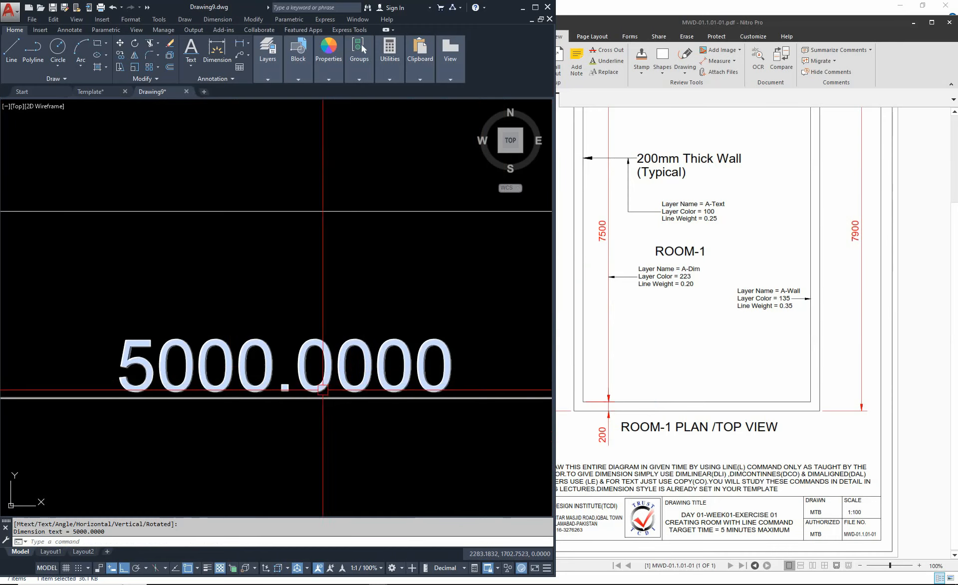
pyautogui.scroll(-3, 433, 388)
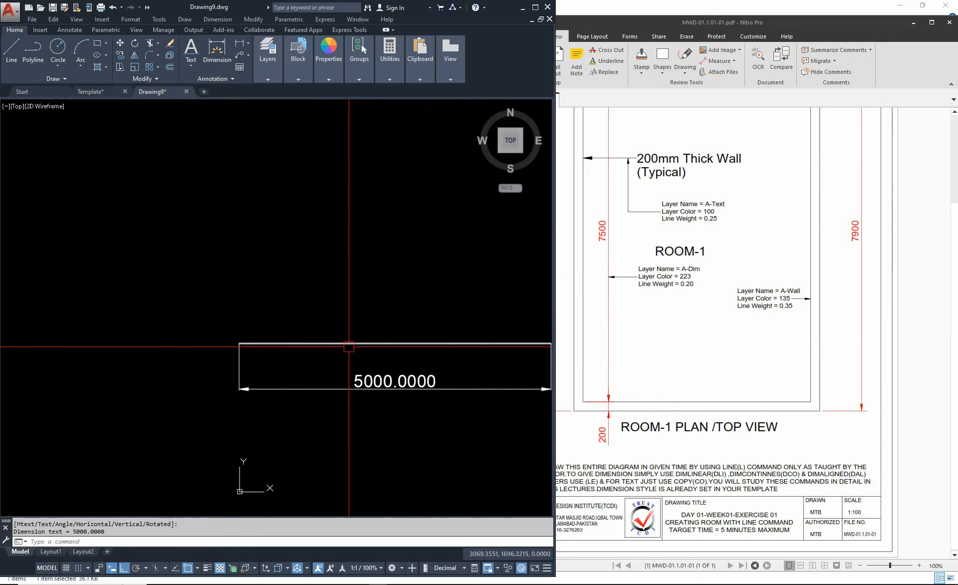
pyautogui.press('Escape')
# Set the Standard dimension style's linear precision to 0 decimal places, save the style and check the dimension text
pyautogui.scroll(-2, 279, 297)
pyautogui.write('D')
pyautogui.press('Return')
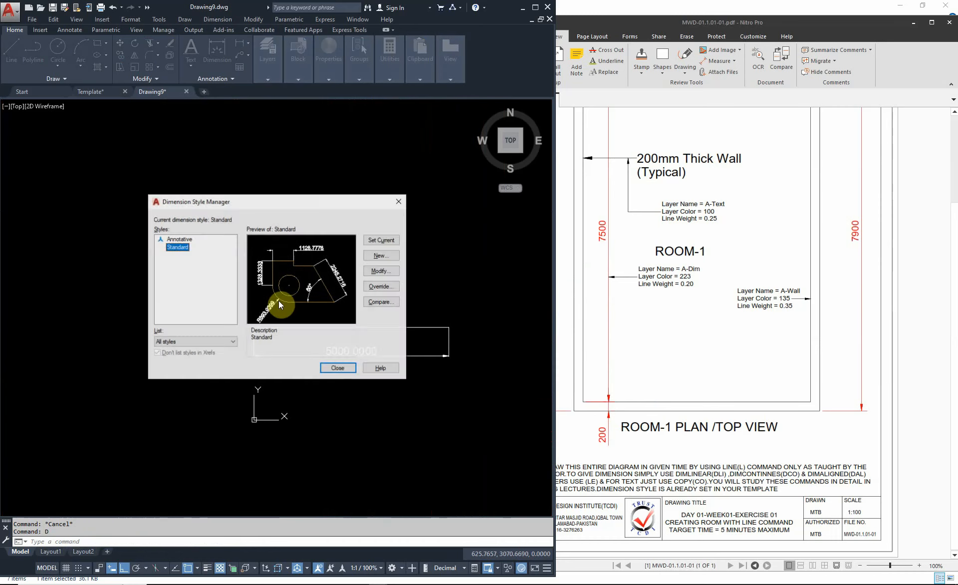
pyautogui.click(394, 275)
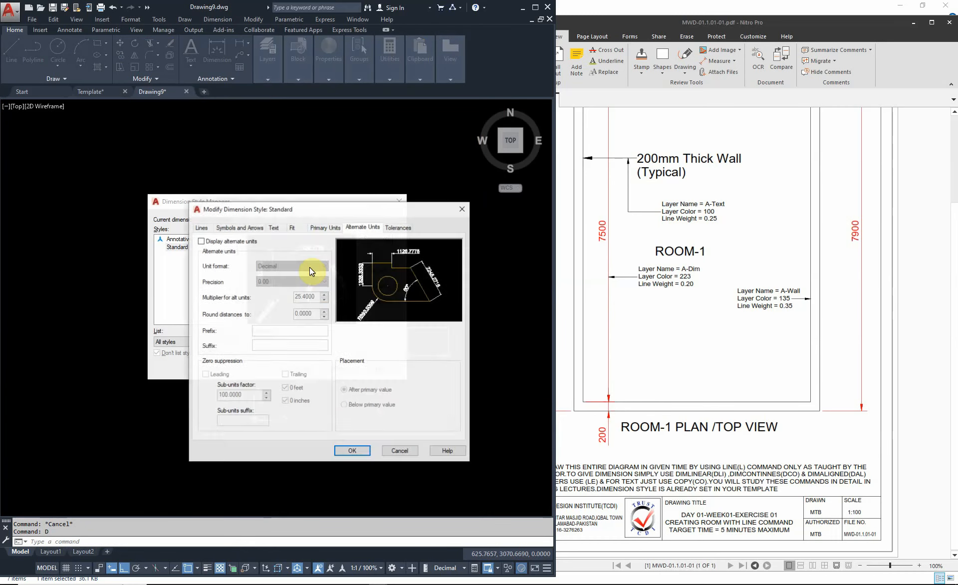
pyautogui.click(325, 229)
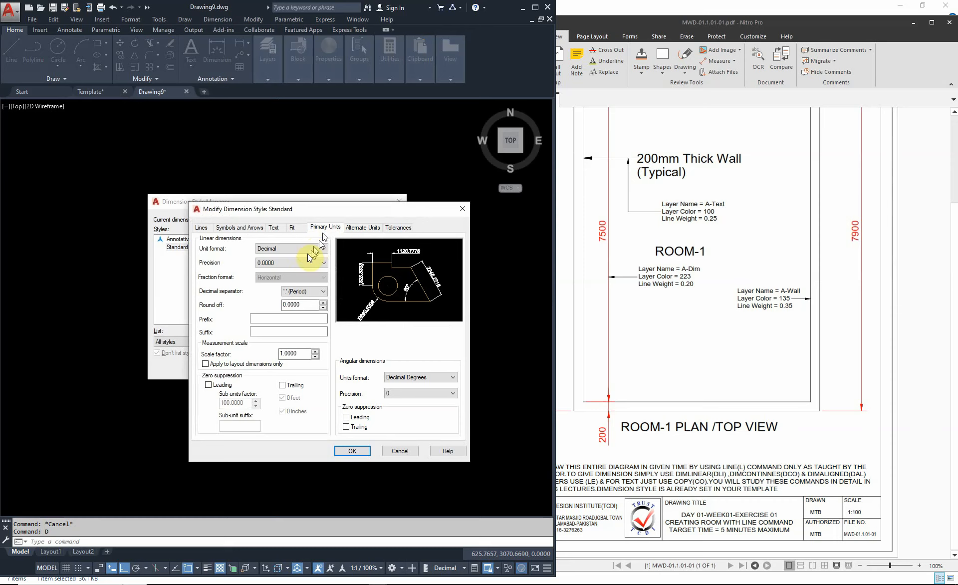
pyautogui.click(295, 263)
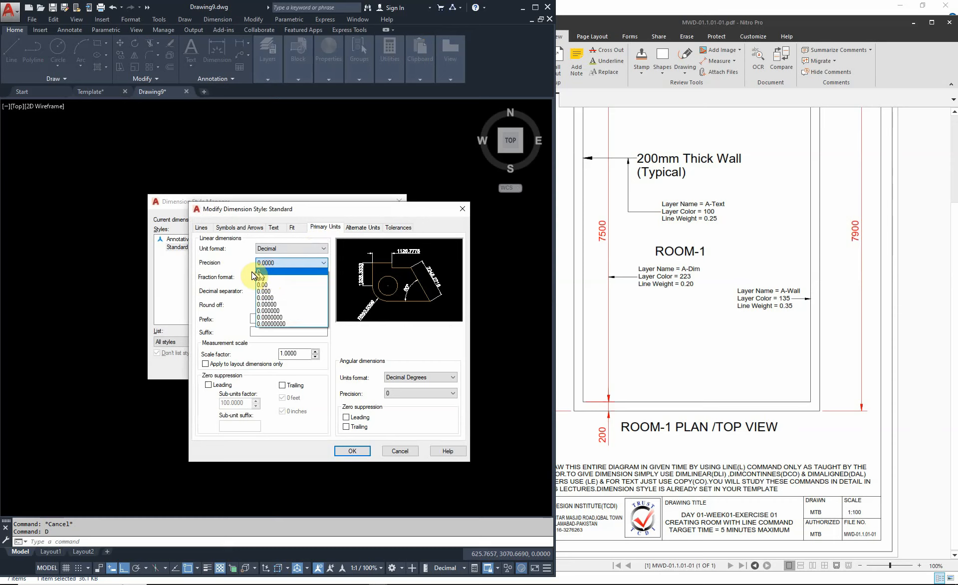
pyautogui.click(270, 273)
pyautogui.click(353, 451)
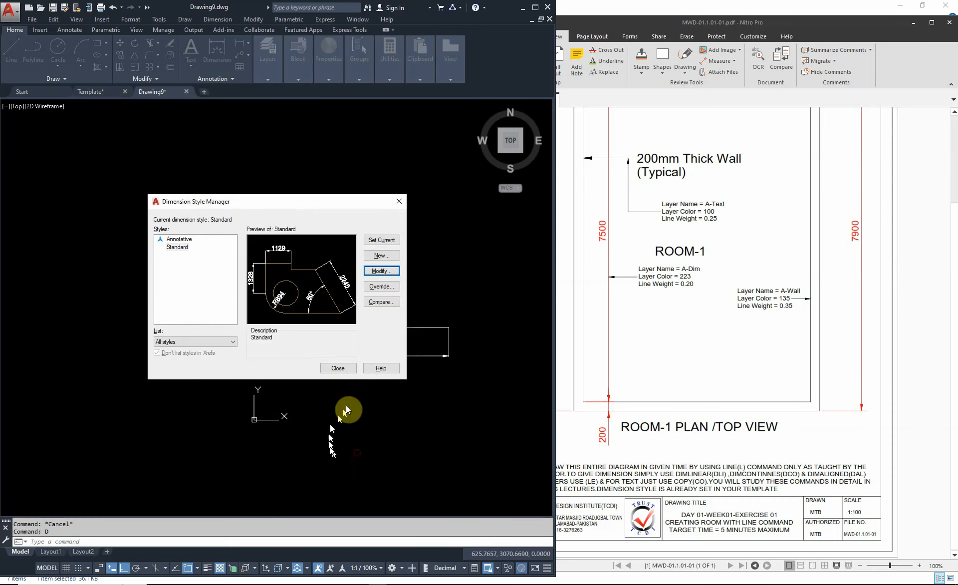
pyautogui.click(350, 367)
pyautogui.scroll(5, 391, 326)
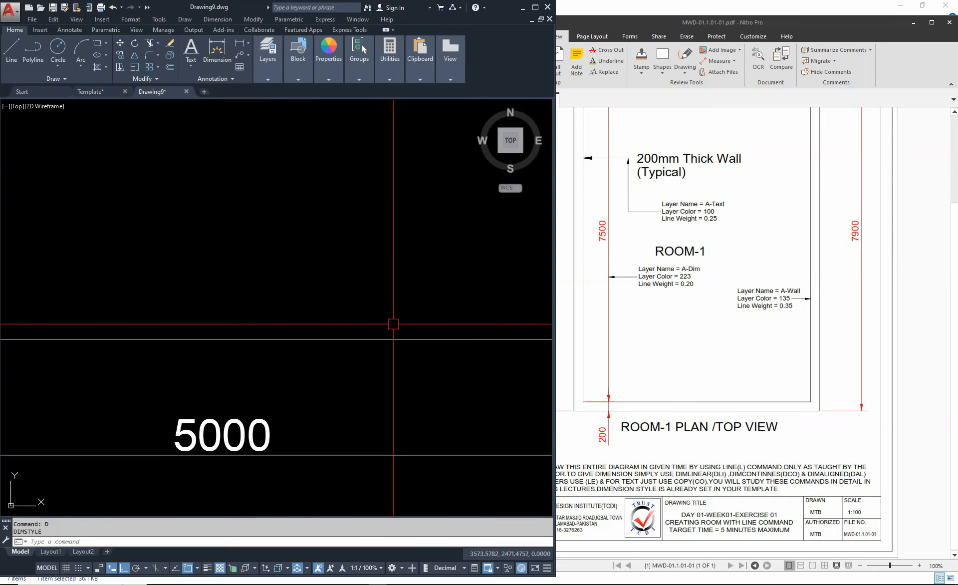
pyautogui.scroll(-5, 296, 380)
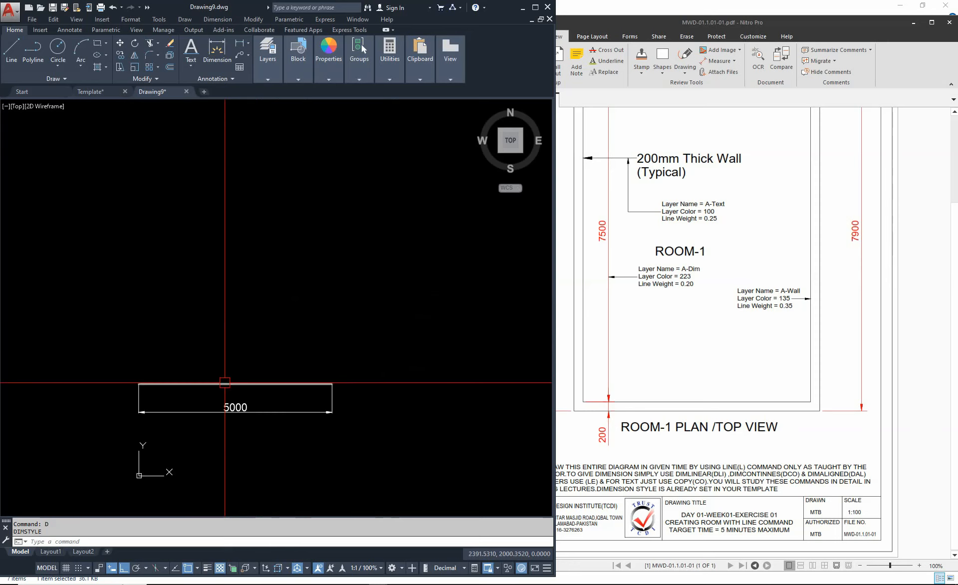
# Erase the horizontal 5000 mm line above the dimension
pyautogui.write('e')
pyautogui.press('Return')
pyautogui.click(257, 384)
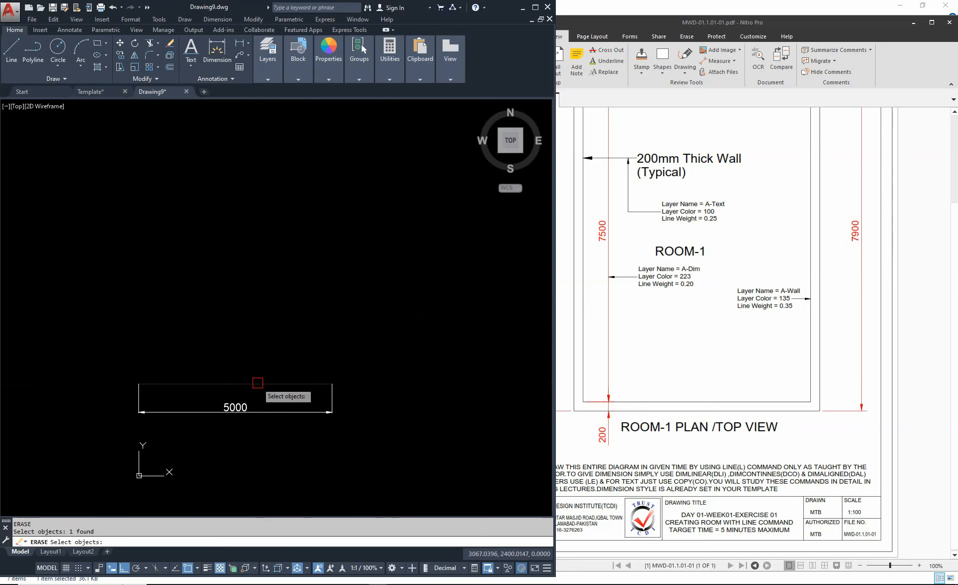
pyautogui.press('Return')
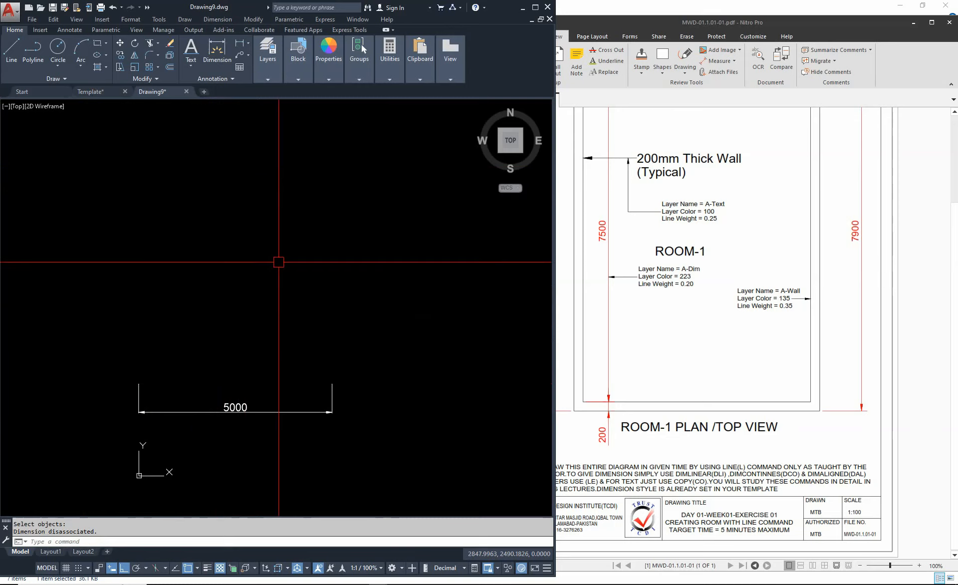
pyautogui.hotkey('ctrl', 's')
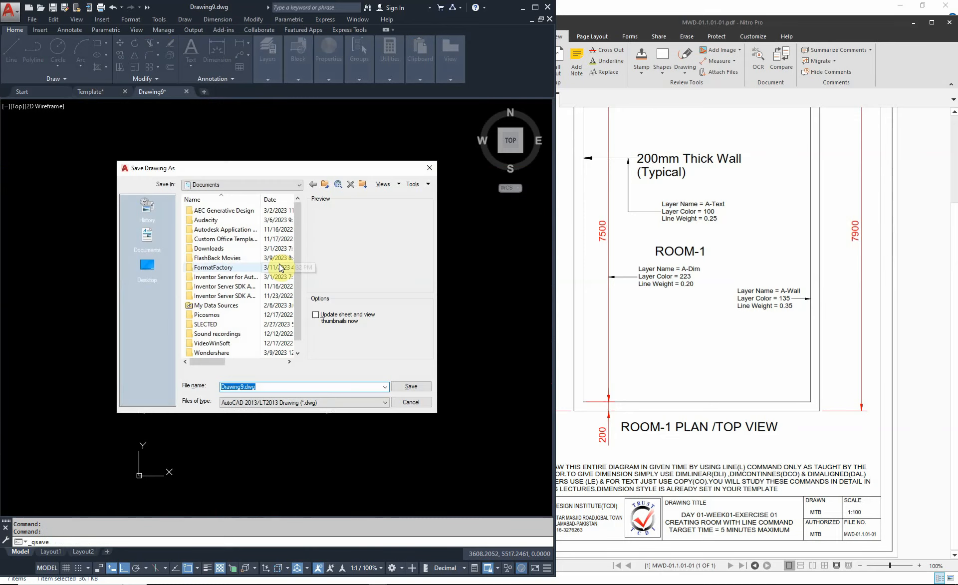
pyautogui.press('Escape')
pyautogui.write('sac')
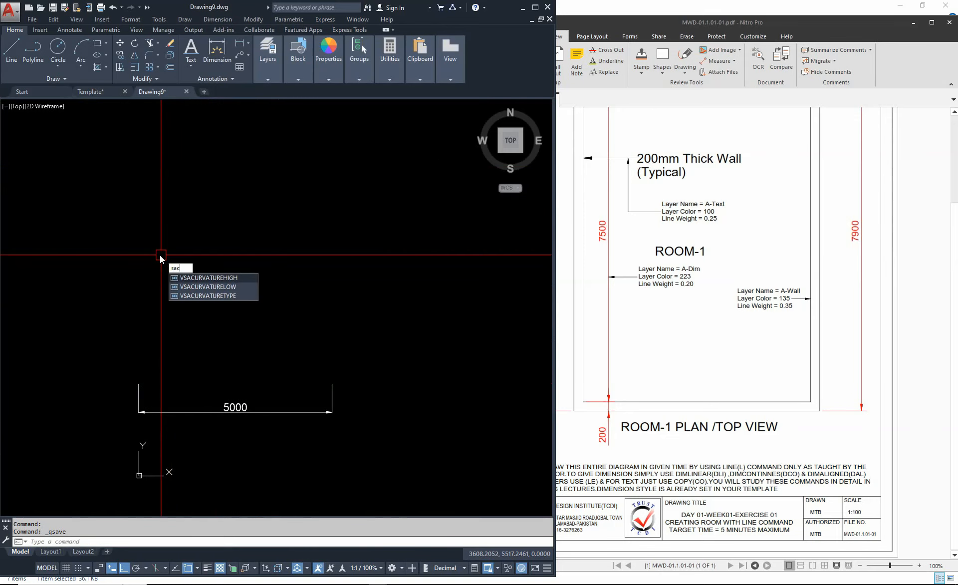
pyautogui.press('Escape')
pyautogui.press('Escape')
pyautogui.write('sa')
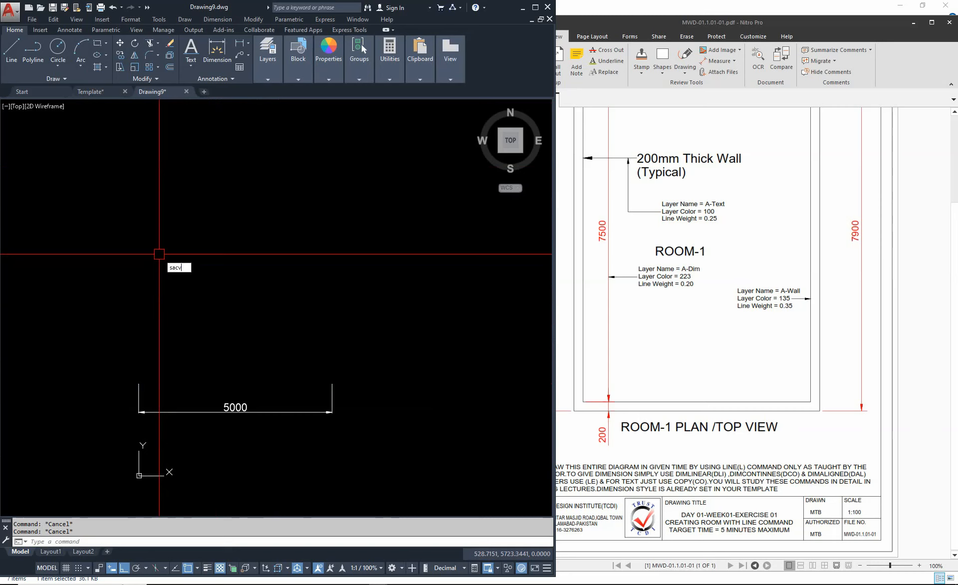
pyautogui.press('Escape')
# Save the drawing to the Desktop under the file name Template
pyautogui.press('Return')
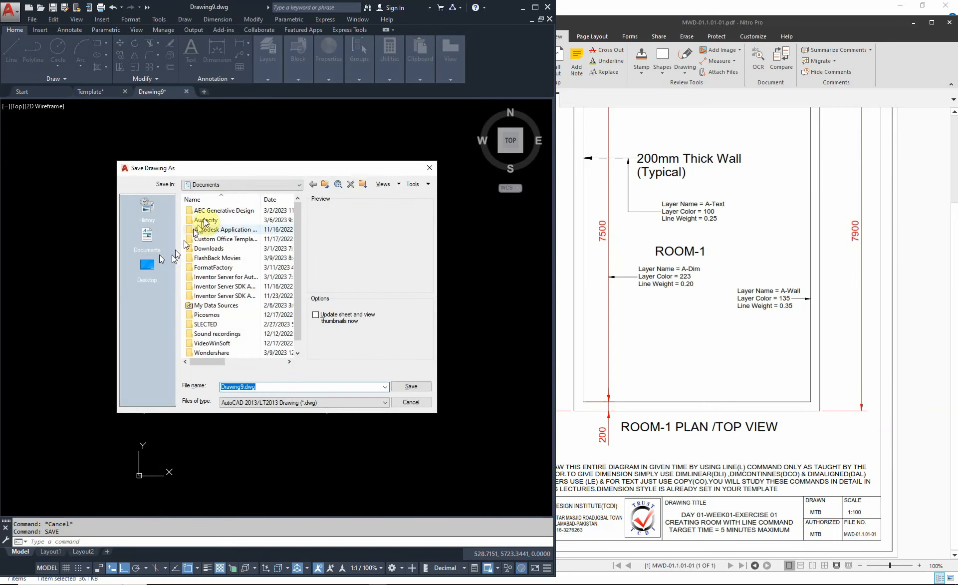
pyautogui.click(245, 185)
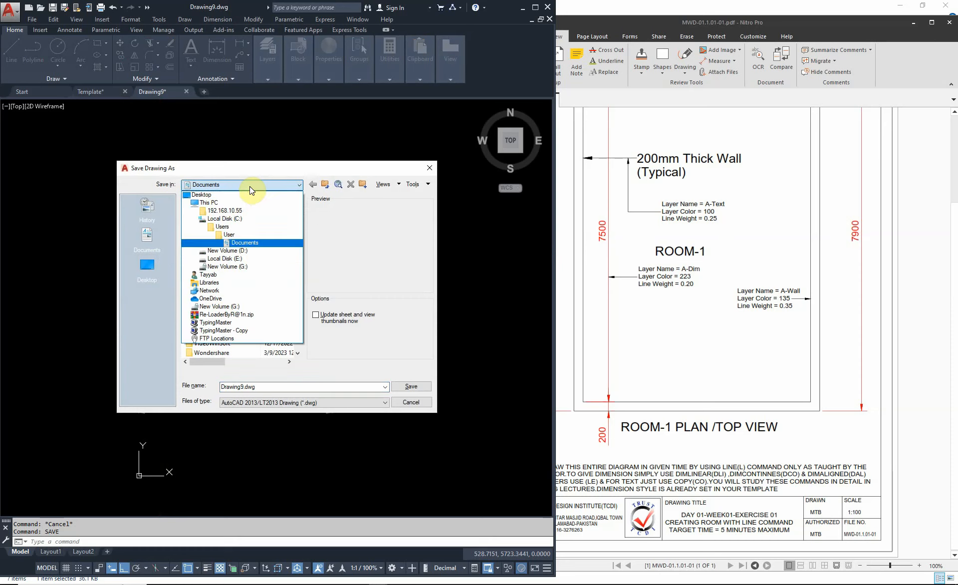
pyautogui.click(258, 250)
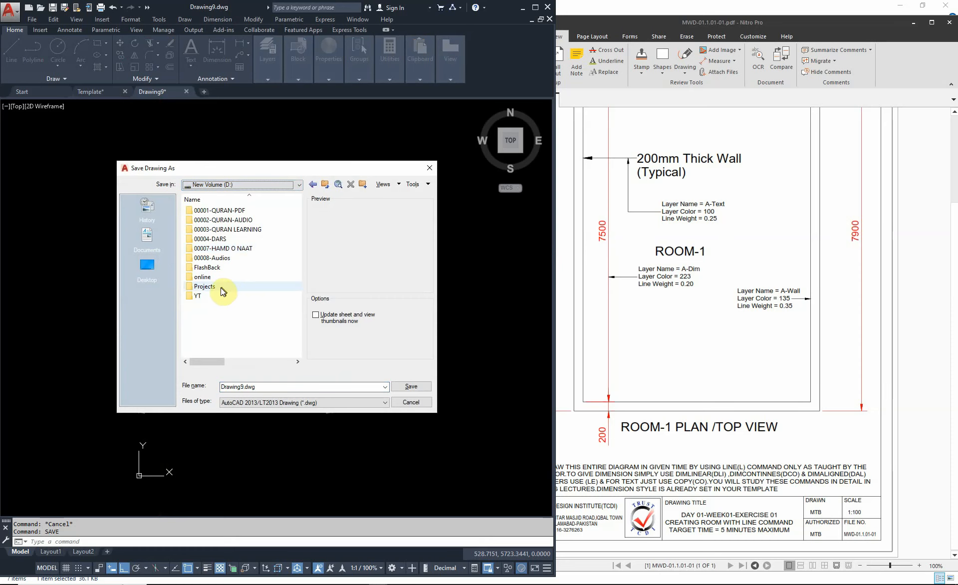
pyautogui.click(245, 183)
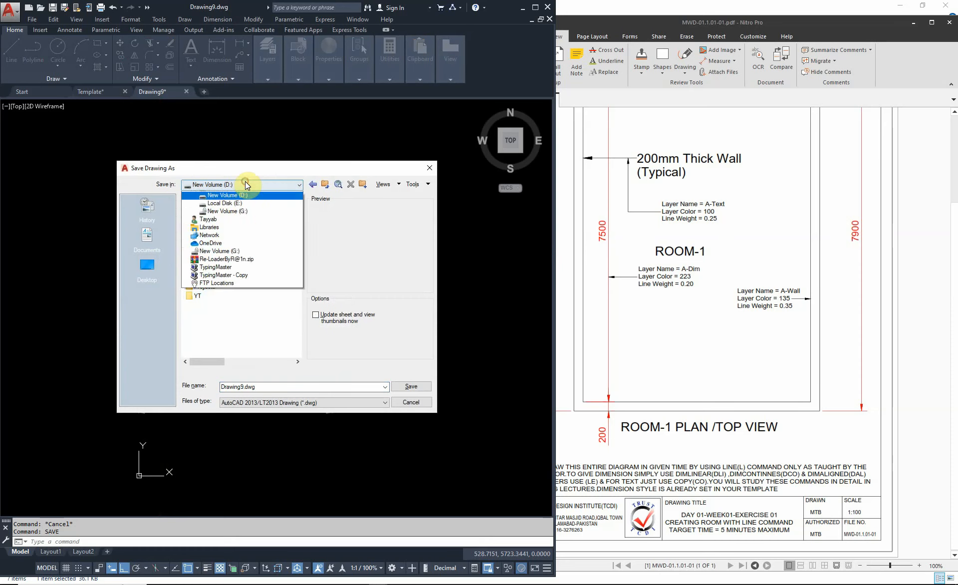
pyautogui.click(245, 182)
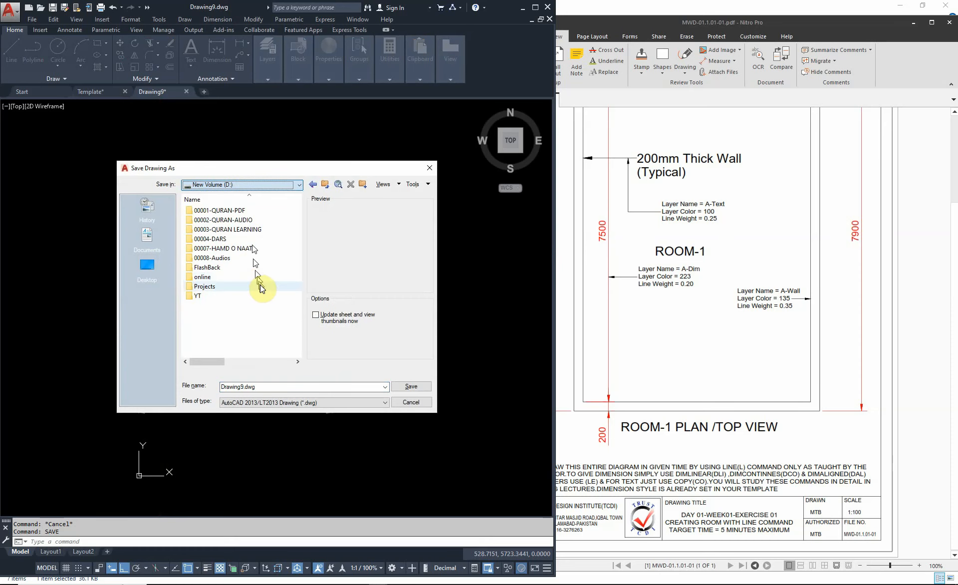
pyautogui.click(151, 283)
pyautogui.click(286, 387)
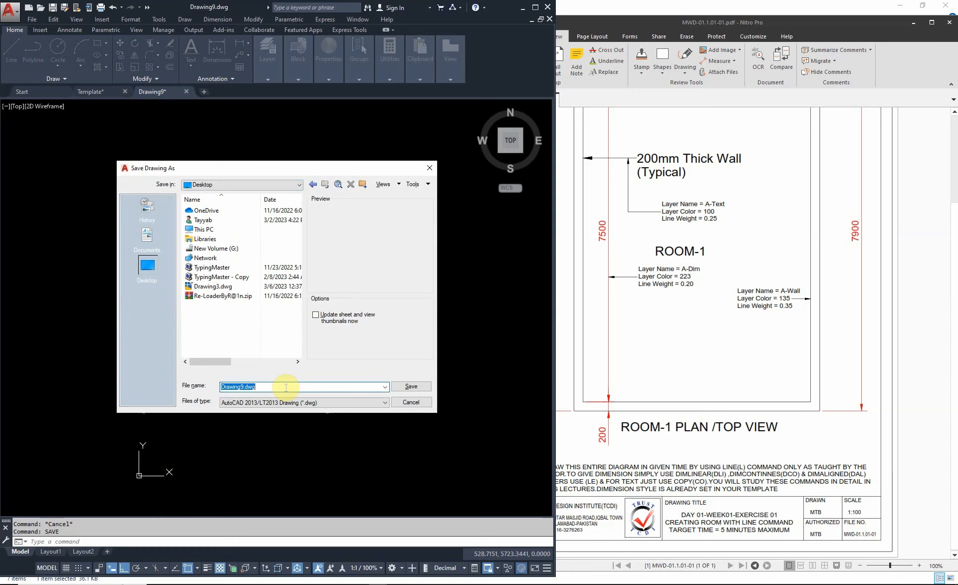
pyautogui.write('Template')
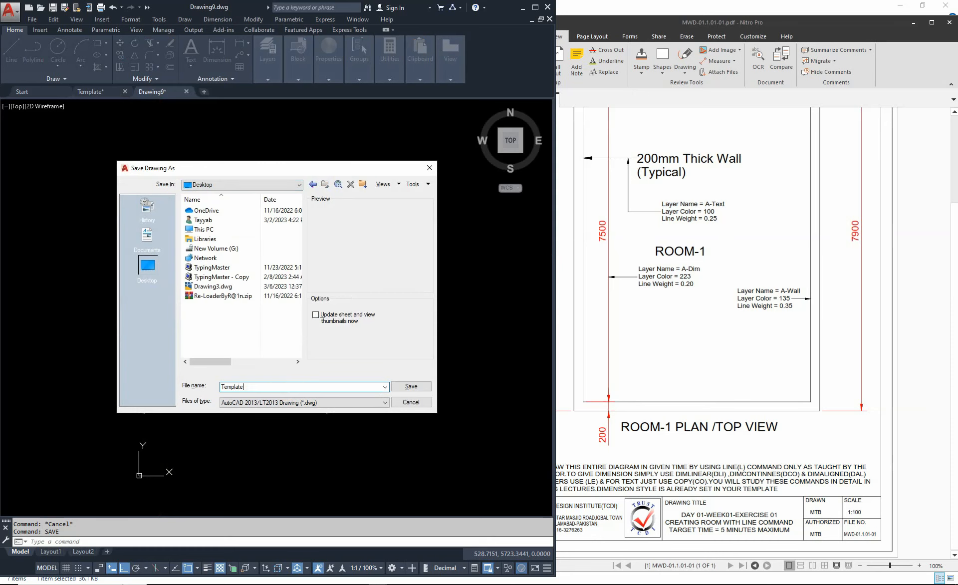
pyautogui.click(406, 389)
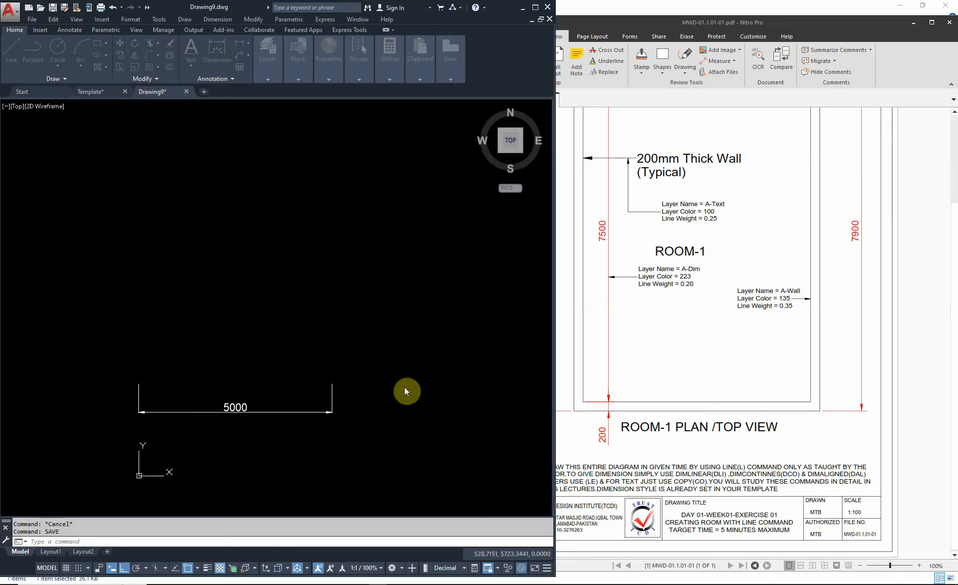
# Draw a horizontal quick leader about 1230 mm long above the 5000 dimension, with its arrowhead pointing left and no text
pyautogui.scroll(-3, 174, 344)
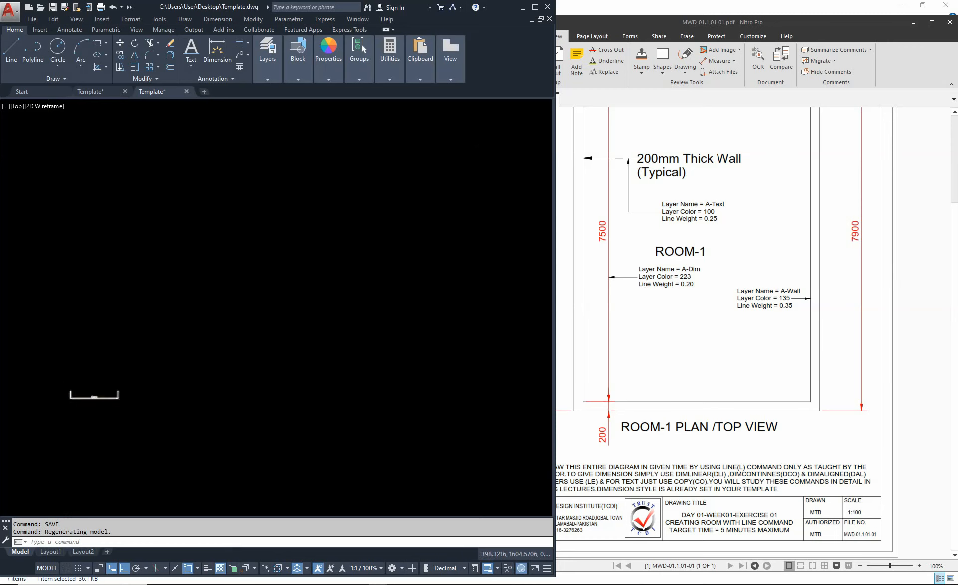
pyautogui.scroll(3, 174, 344)
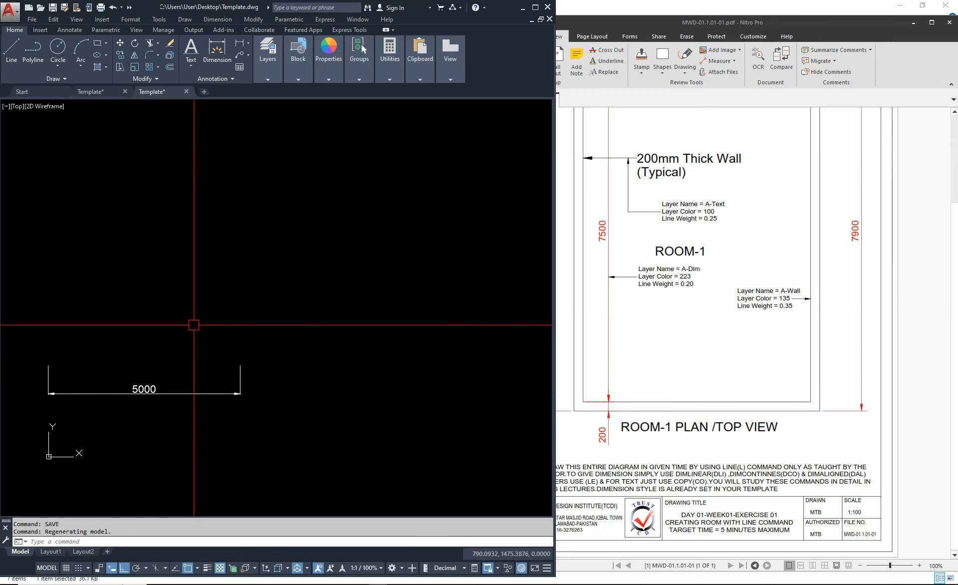
pyautogui.write('l')
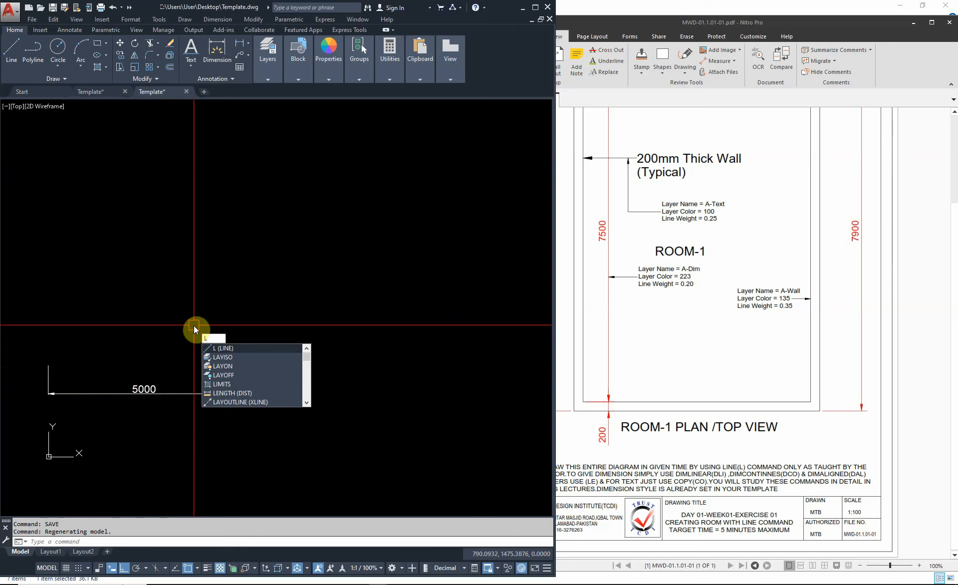
pyautogui.write('e')
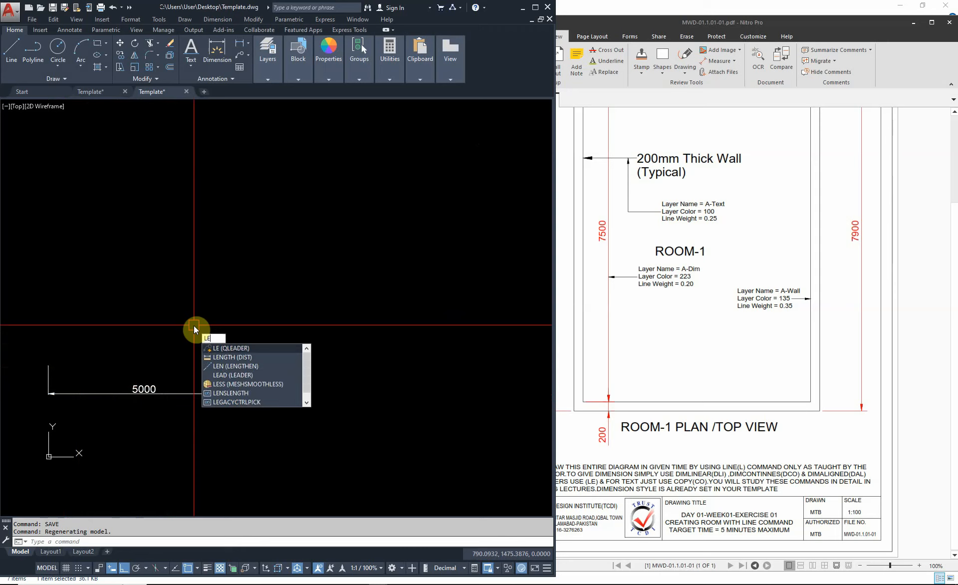
pyautogui.press('Return')
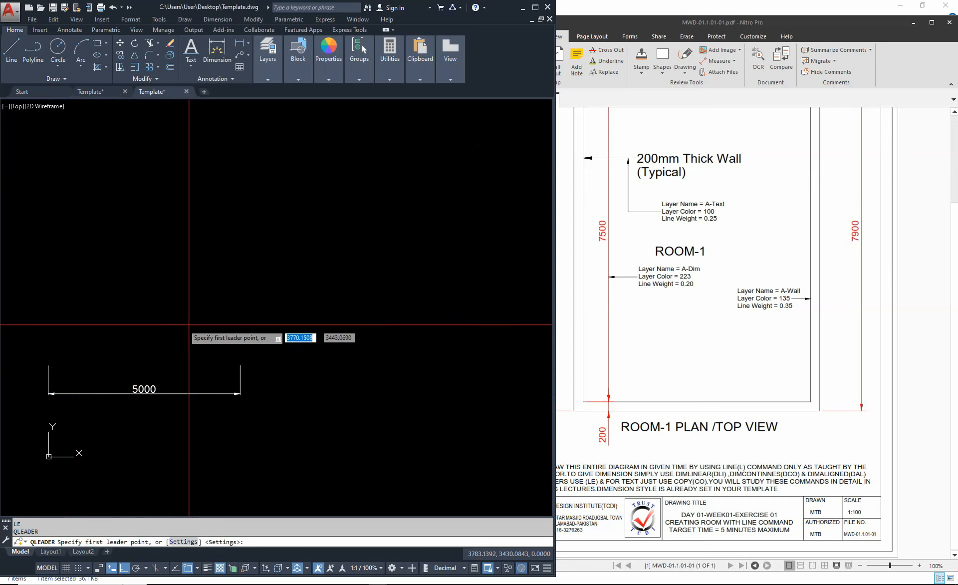
pyautogui.click(190, 314)
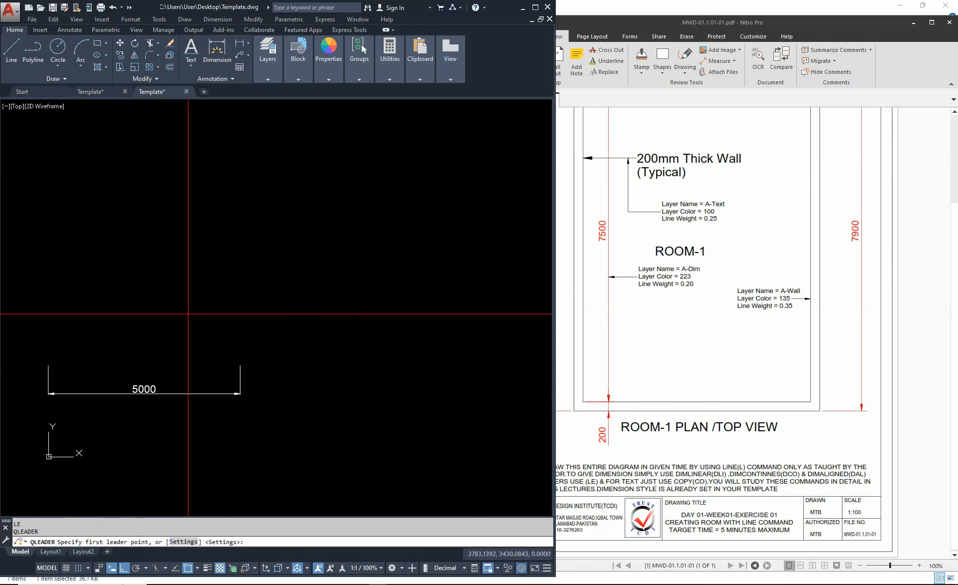
pyautogui.click(236, 318)
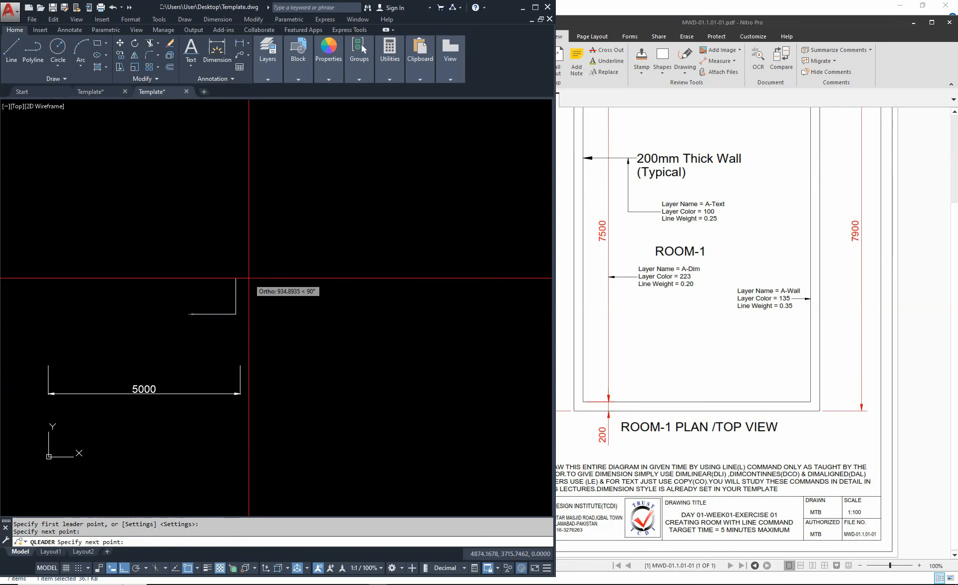
pyautogui.press('Escape')
# Examine the leader's arrowhead up close and check its arrow size, dimension style and overall scale in its properties
pyautogui.scroll(5, 200, 280)
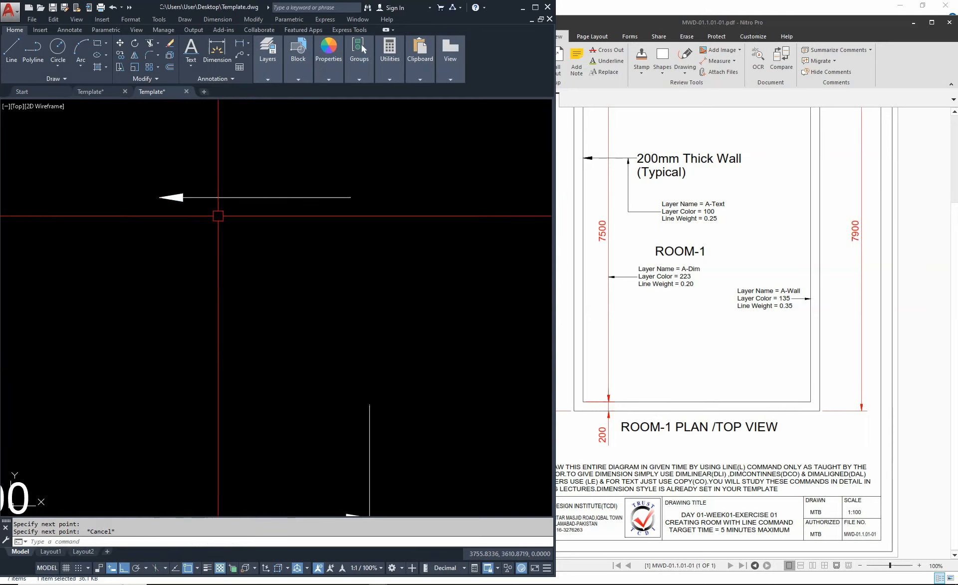
pyautogui.click(218, 198)
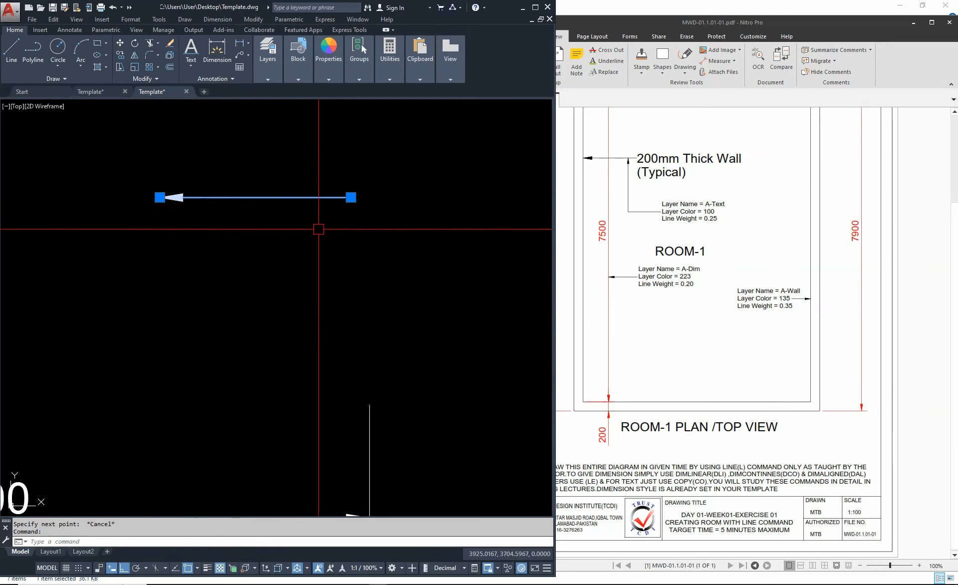
pyautogui.scroll(-5, 286, 203)
pyautogui.scroll(3, 274, 205)
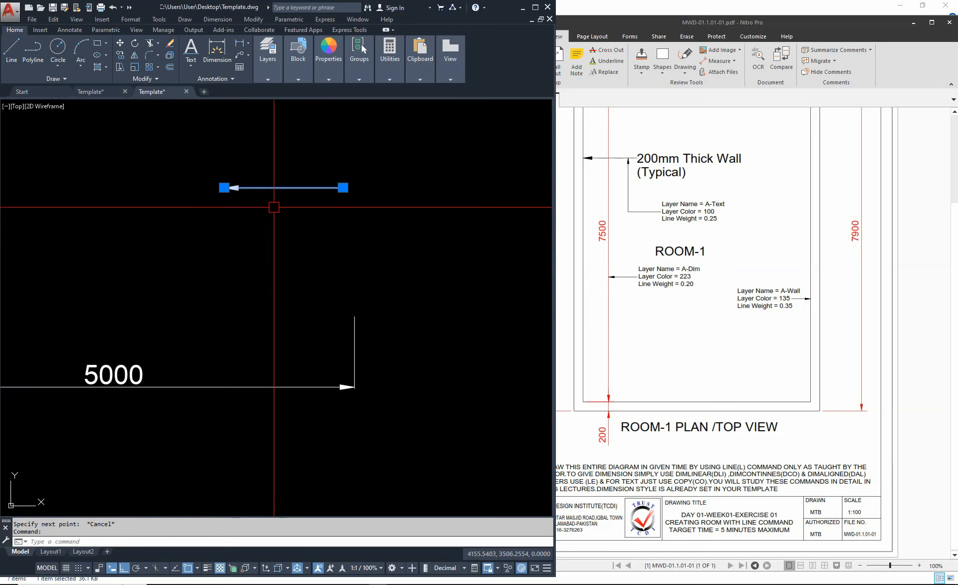
pyautogui.scroll(-2, 330, 195)
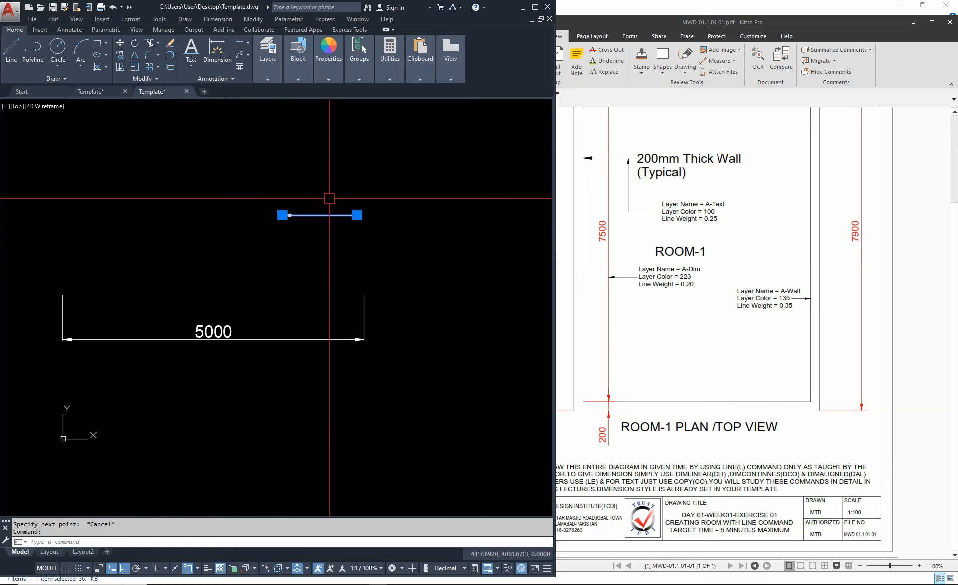
pyautogui.hotkey('ctrl', '1')
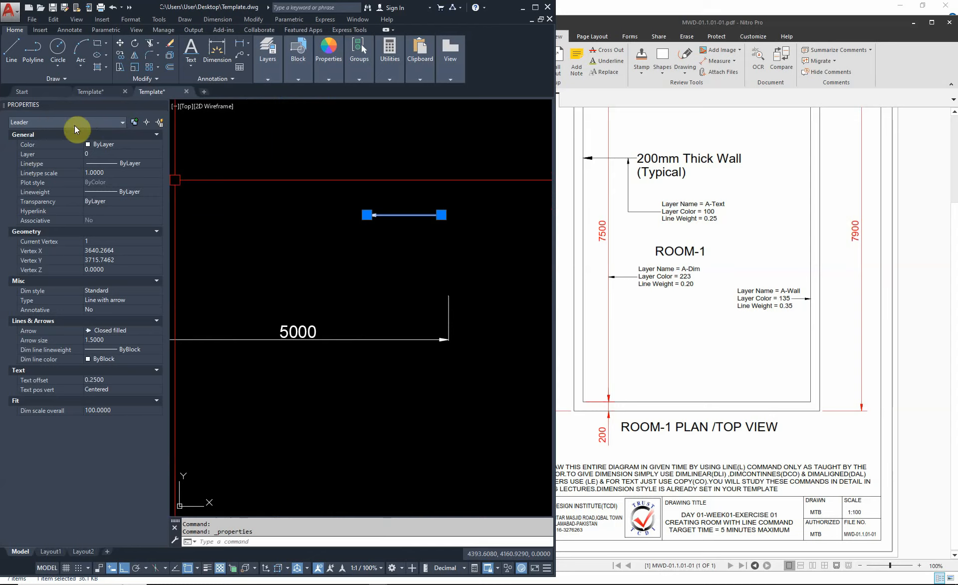
pyautogui.hotkey('ctrl', '1')
pyautogui.press('Escape')
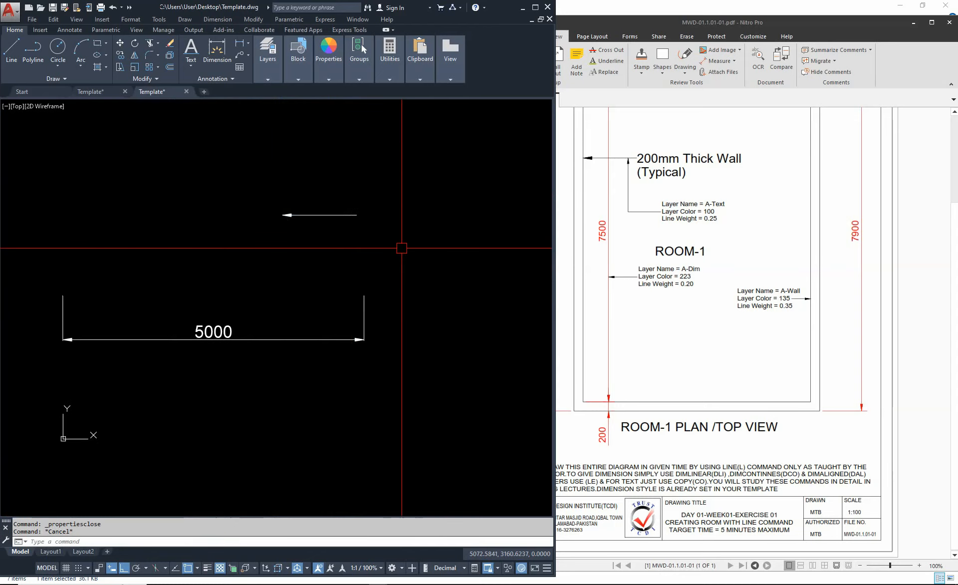
# Look at the leader and its text in the other open Template drawing, and return to the new template
pyautogui.scroll(-2, 317, 283)
pyautogui.moveTo(389, 259); pyautogui.dragTo(338, 336, button='middle')
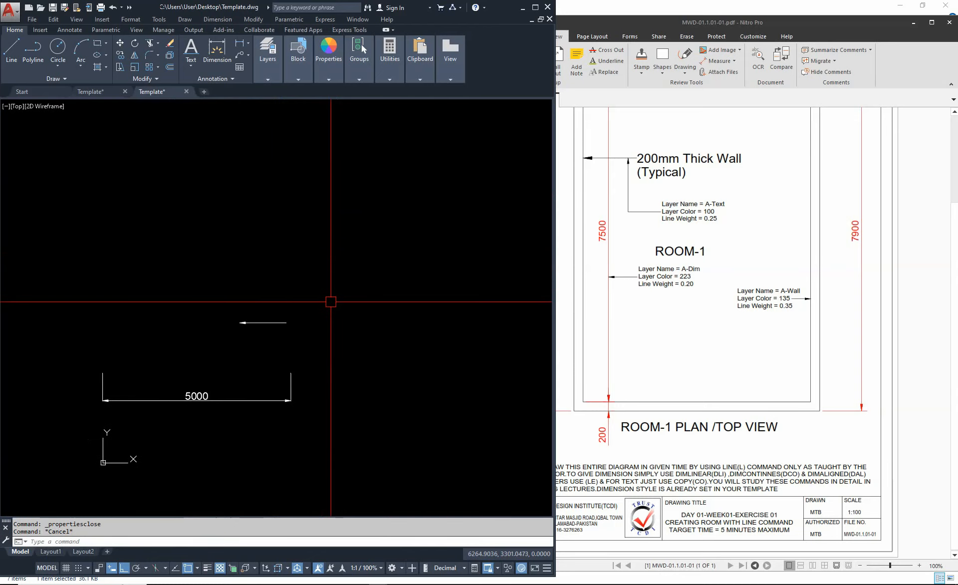
pyautogui.click(87, 87)
pyautogui.scroll(3, 253, 322)
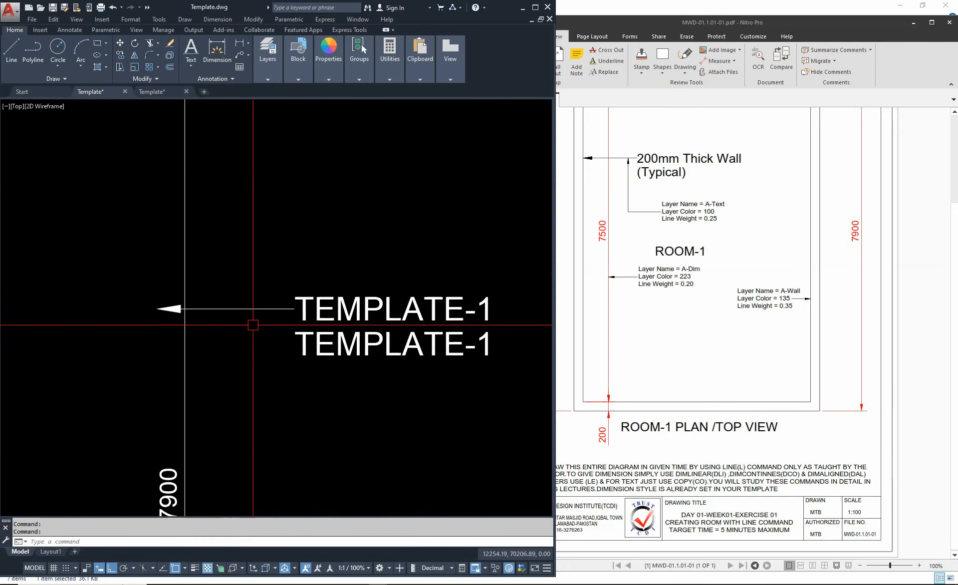
pyautogui.click(153, 92)
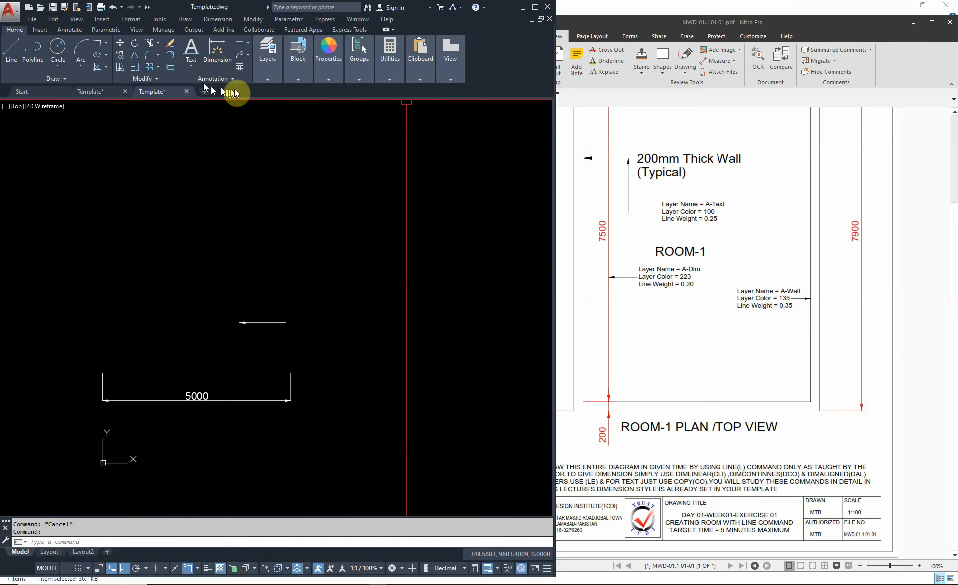
# Place the single-line text TEMPLATE at the leader's tail endpoint with a height of 200 and a rotation of 0
pyautogui.click(190, 67)
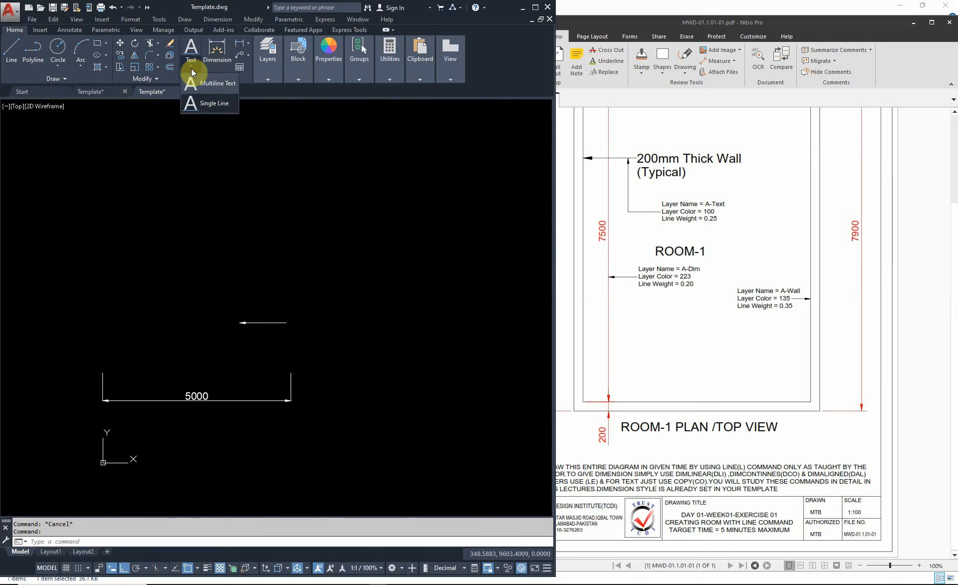
pyautogui.click(206, 104)
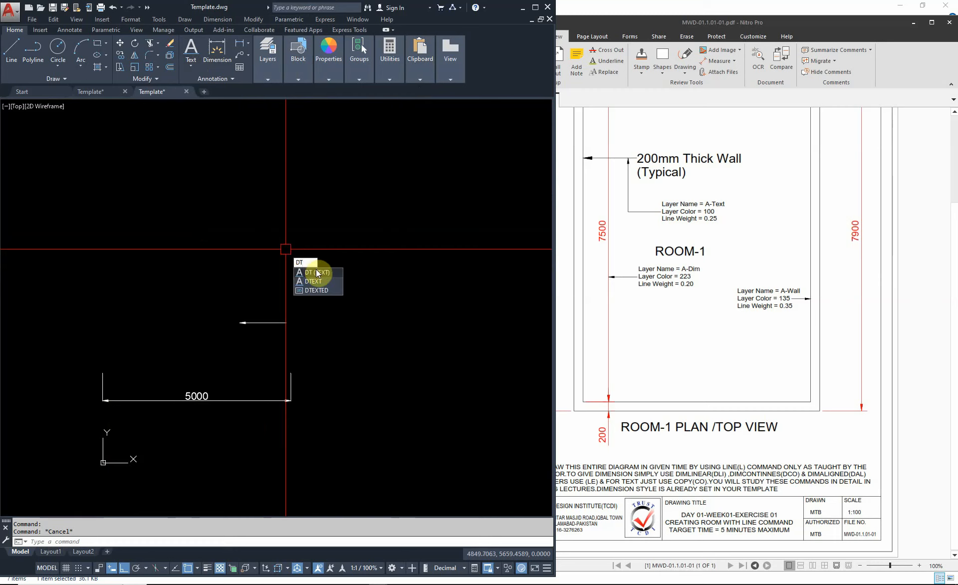
pyautogui.press('Return')
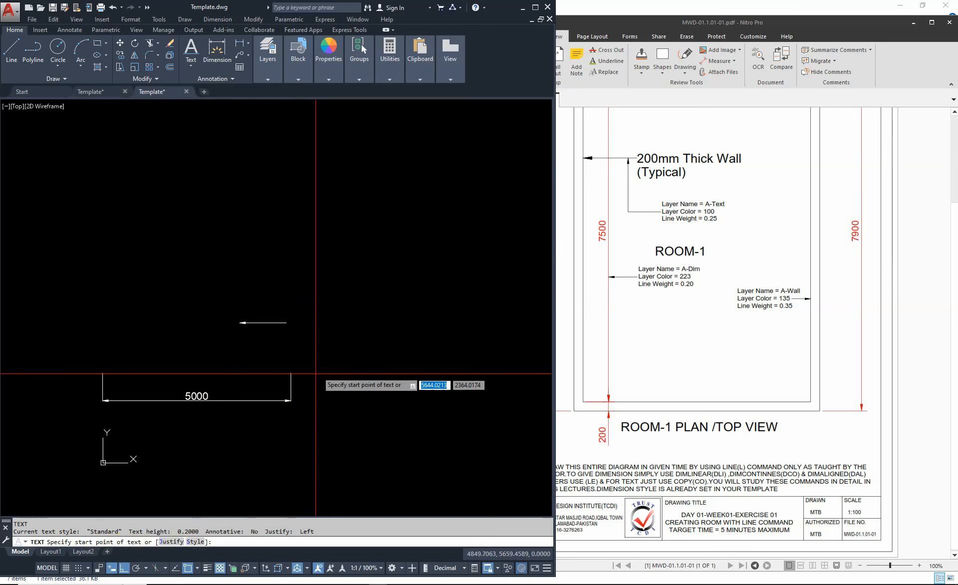
pyautogui.click(287, 322)
pyautogui.press('Return')
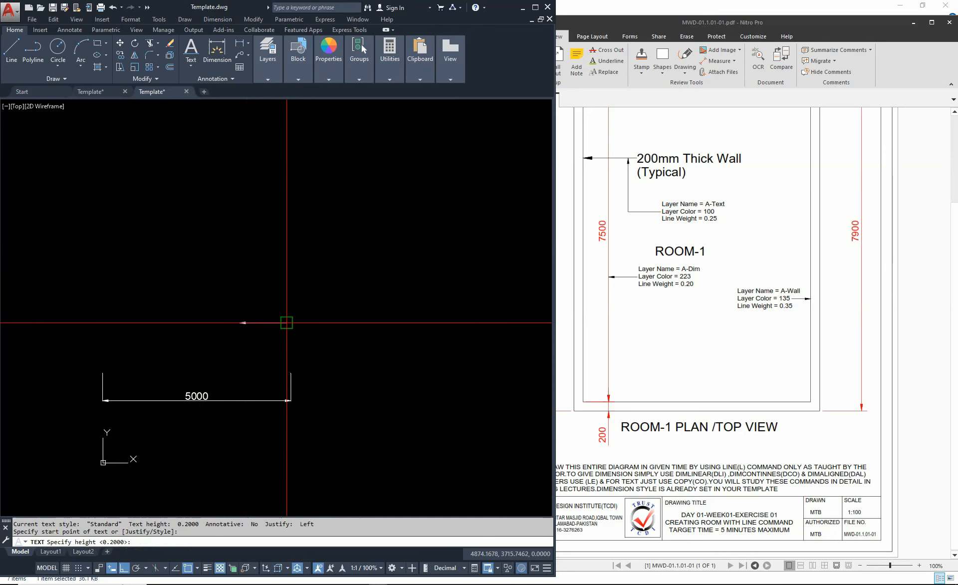
pyautogui.write('200')
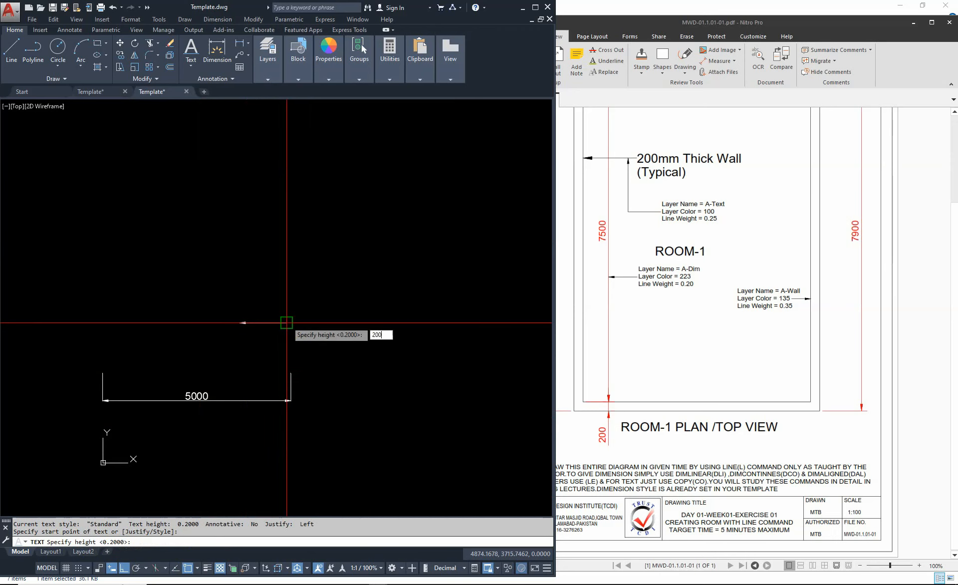
pyautogui.press('Return')
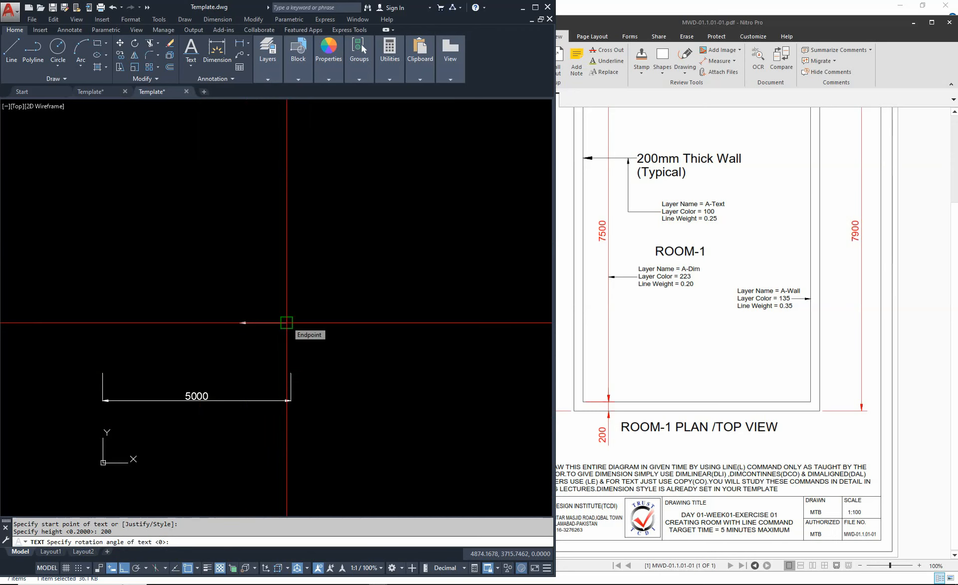
pyautogui.scroll(2, 286, 323)
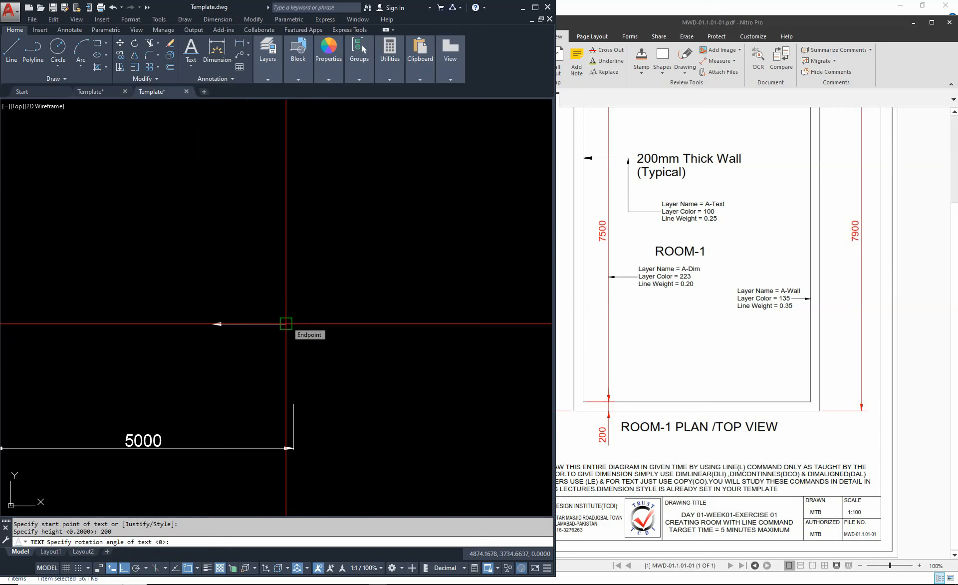
pyautogui.press('Return')
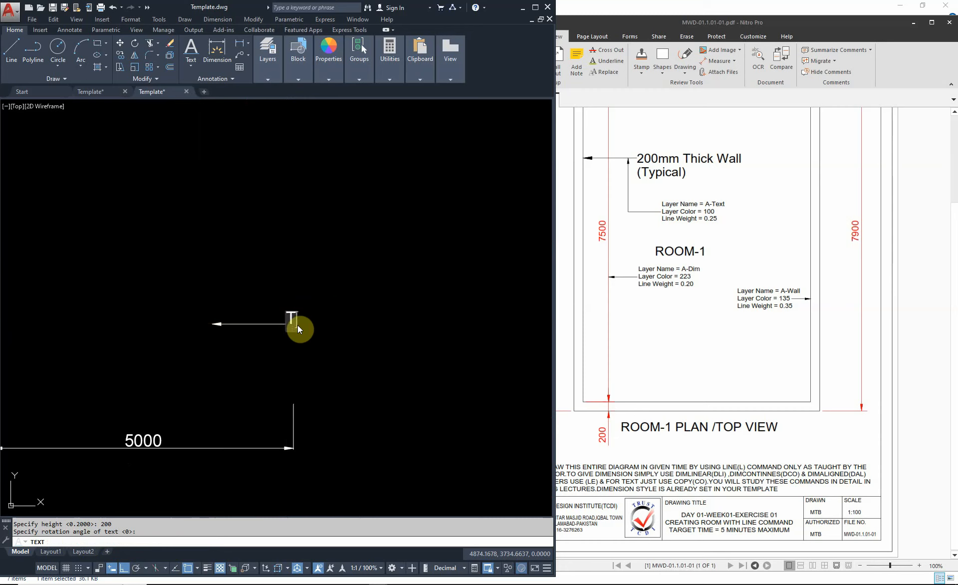
pyautogui.write('TEMPLATE')
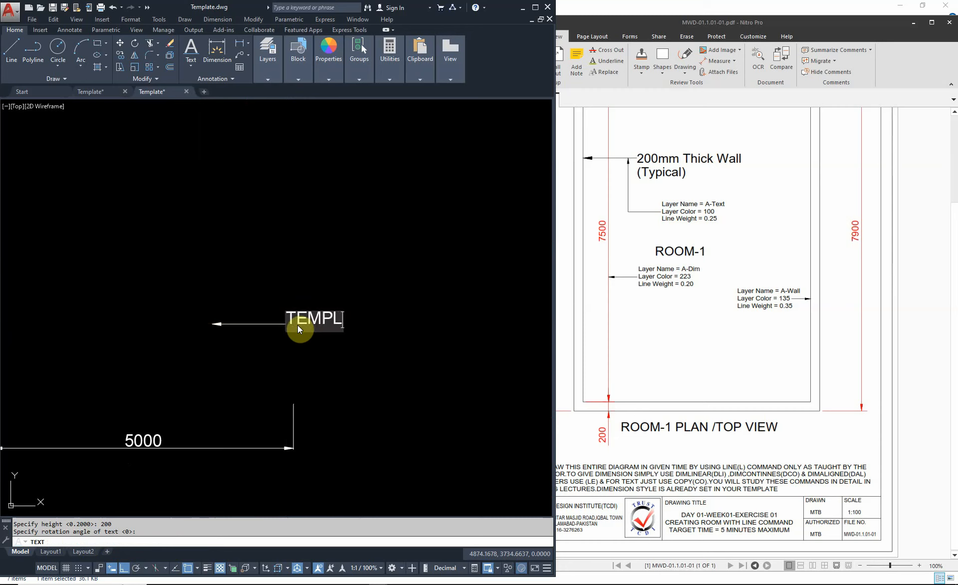
pyautogui.press('Return')
pyautogui.press('Return')
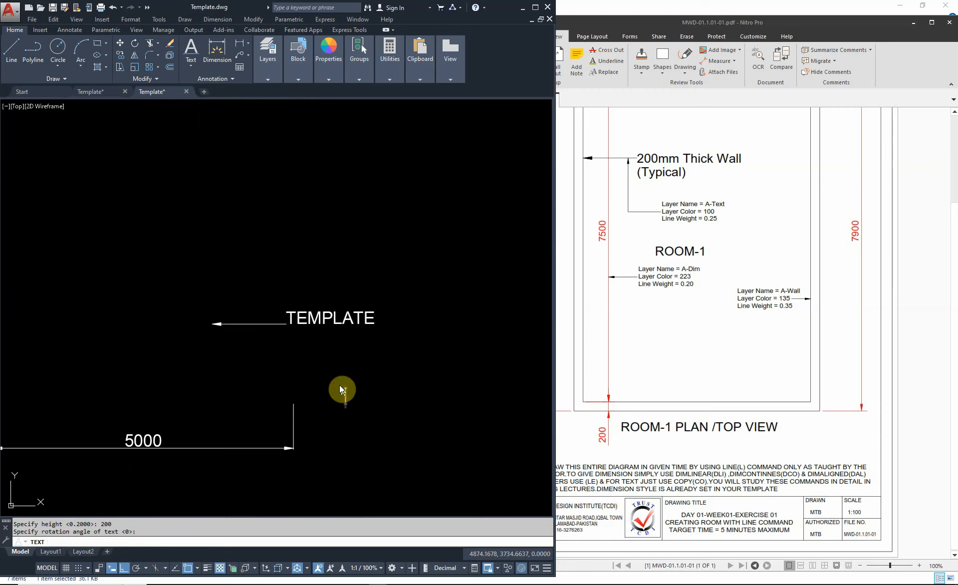
# Change the TEMPLATE text's justification to Middle left in its properties
pyautogui.scroll(4, 343, 300)
pyautogui.click(318, 334)
pyautogui.click(205, 361)
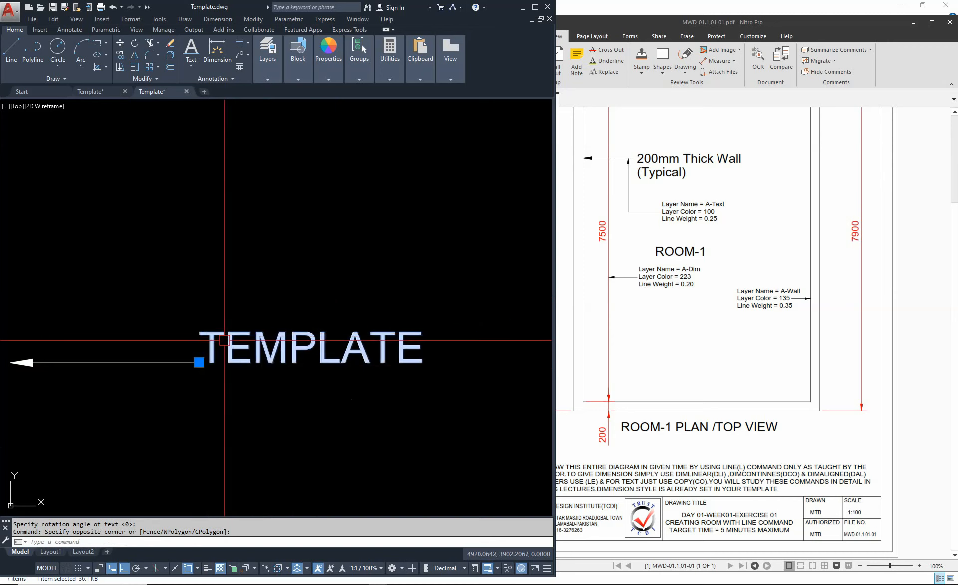
pyautogui.scroll(4, 203, 362)
pyautogui.hotkey('ctrl', '1')
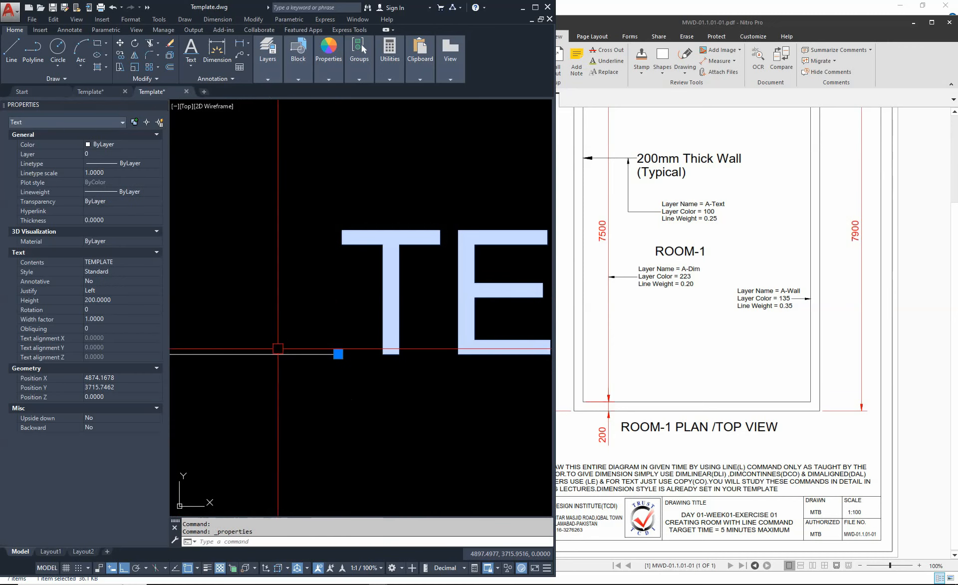
pyautogui.scroll(-5, 270, 334)
pyautogui.scroll(2, 207, 294)
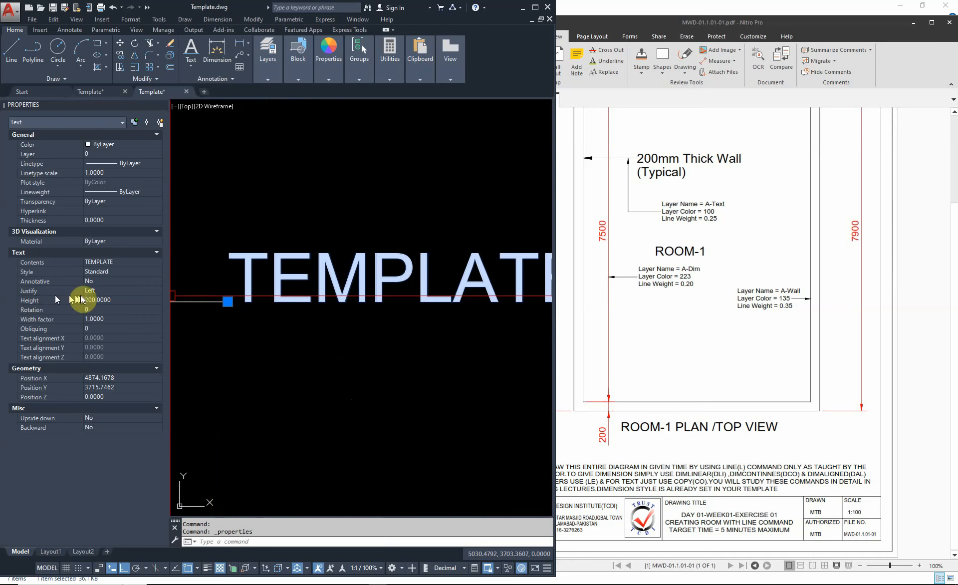
pyautogui.click(131, 291)
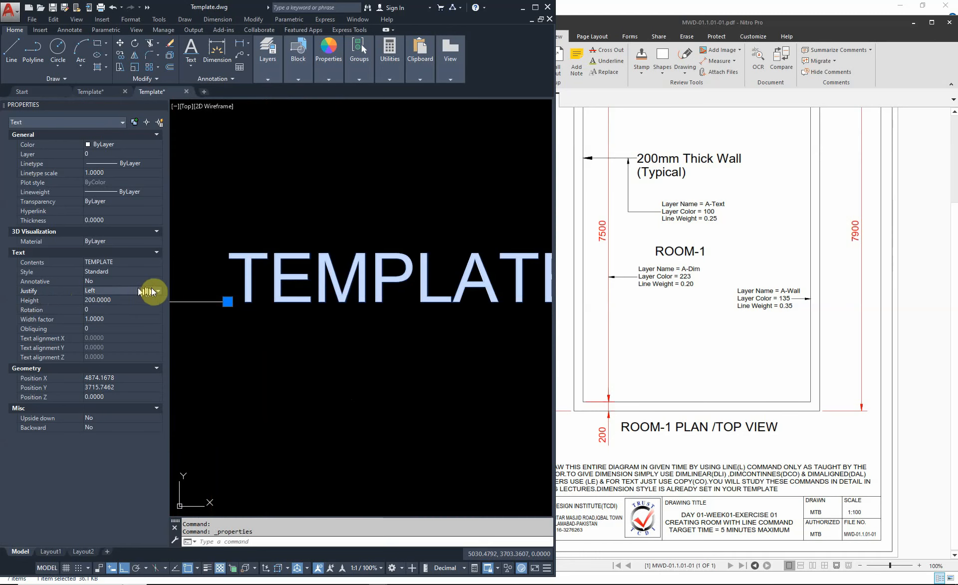
pyautogui.click(154, 291)
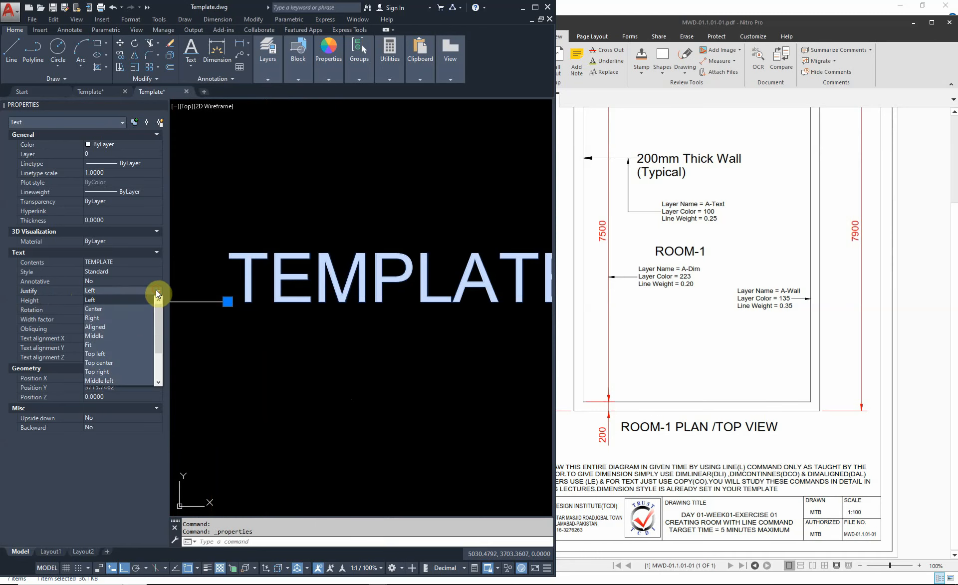
pyautogui.scroll(-2, 119, 355)
pyautogui.click(122, 337)
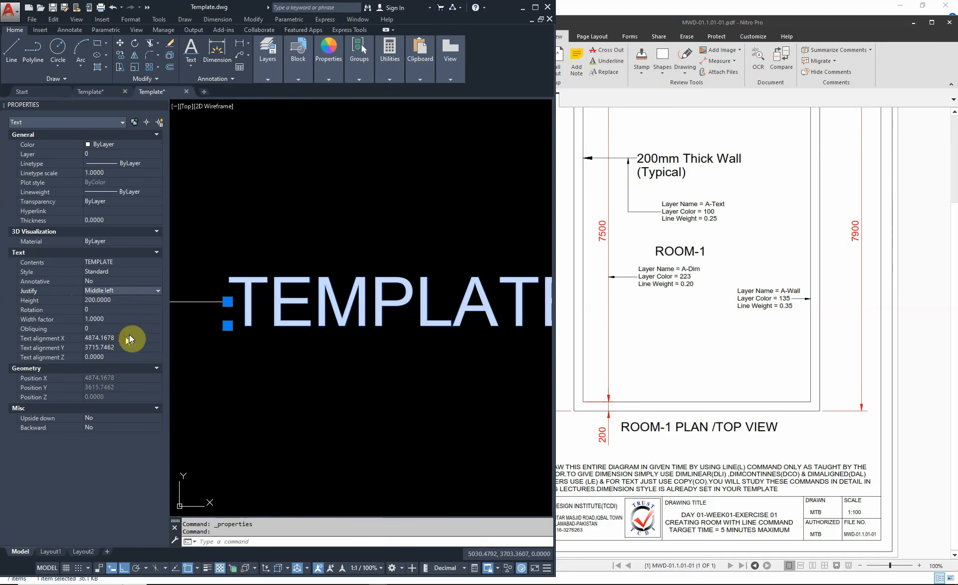
# Examine up close how the TEMPLATE text lines up with the end of the leader line
pyautogui.scroll(-2, 290, 309)
pyautogui.scroll(2, 244, 309)
pyautogui.scroll(4, 292, 307)
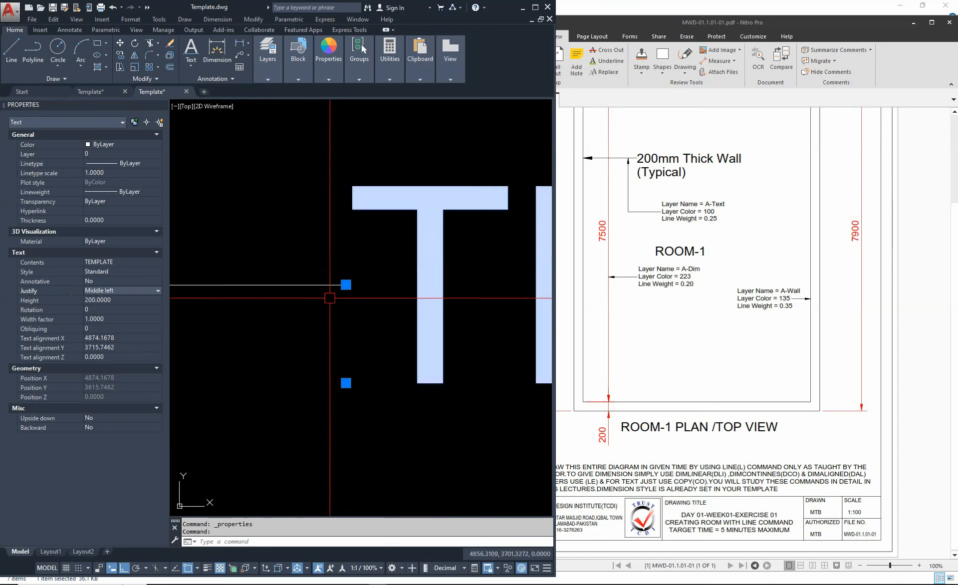
pyautogui.scroll(-5, 453, 294)
pyautogui.scroll(4, 289, 305)
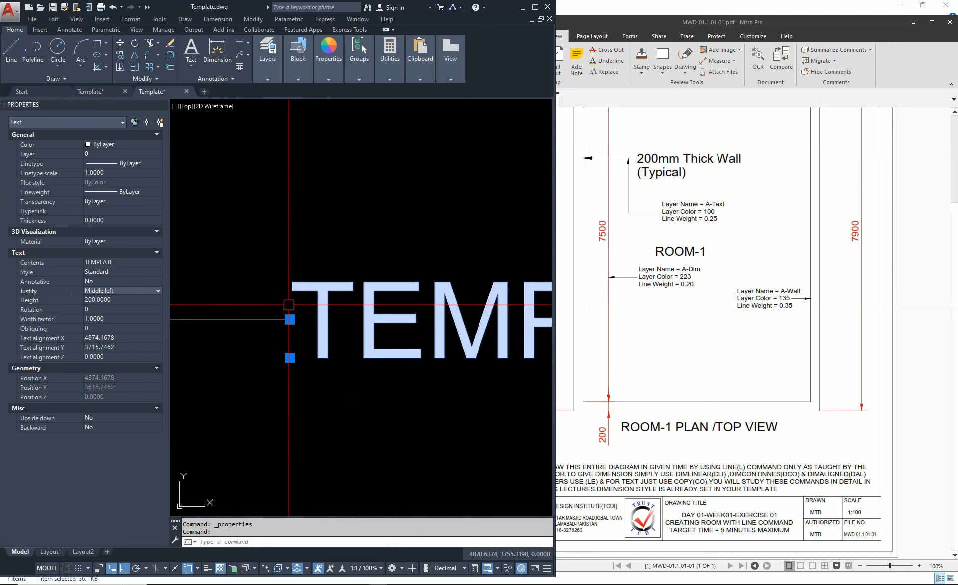
pyautogui.scroll(-5, 370, 303)
pyautogui.press('Escape')
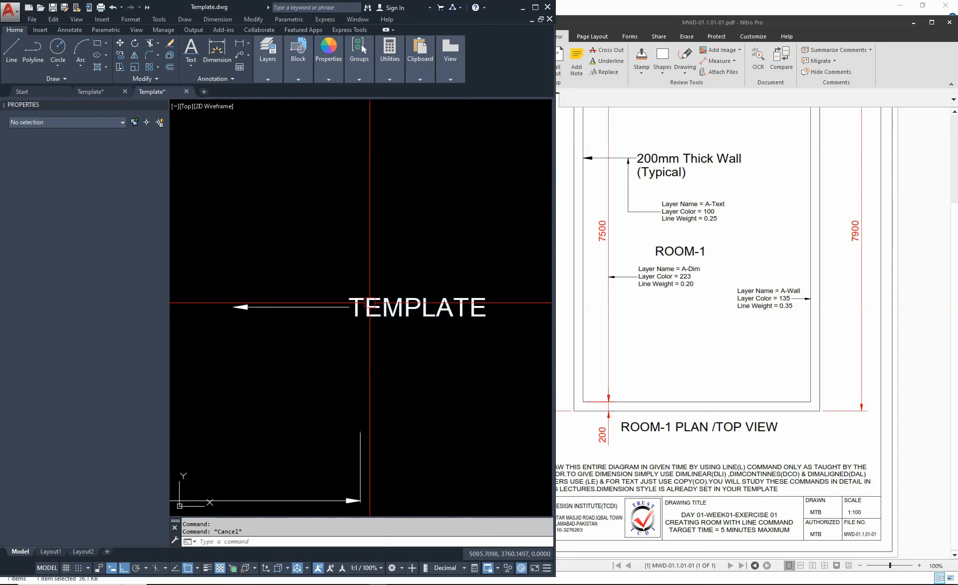
pyautogui.scroll(3, 374, 303)
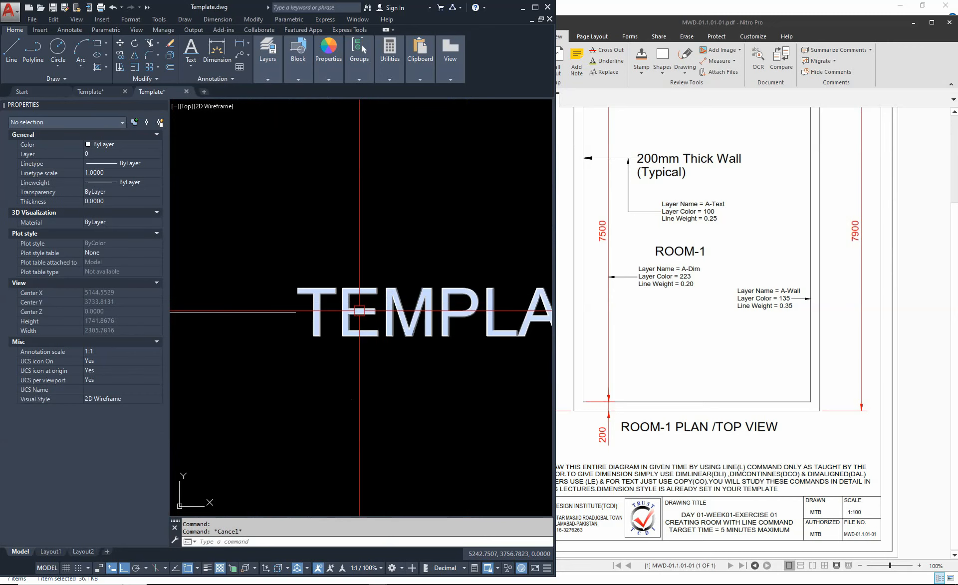
pyautogui.scroll(-4, 360, 311)
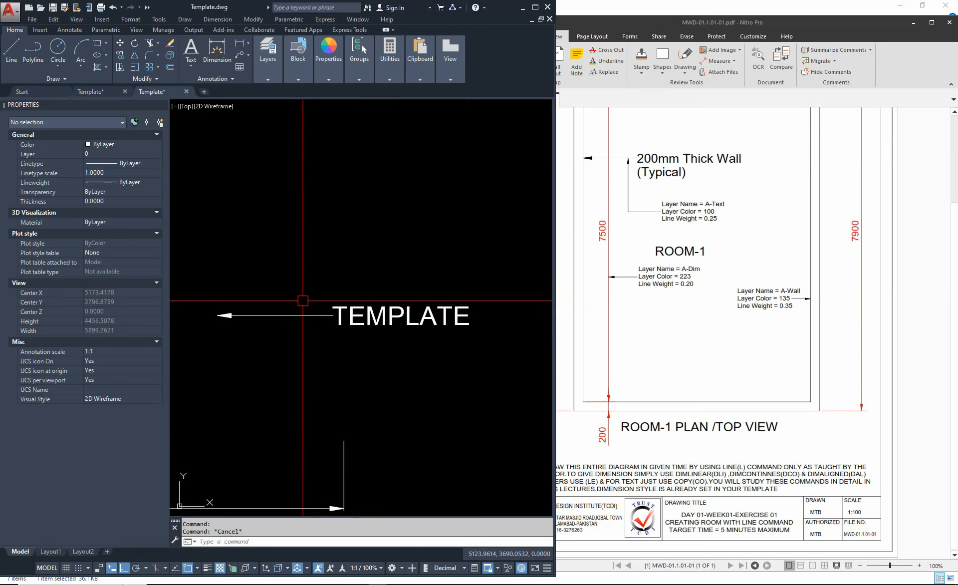
pyautogui.scroll(2, 303, 298)
pyautogui.scroll(-2, 304, 298)
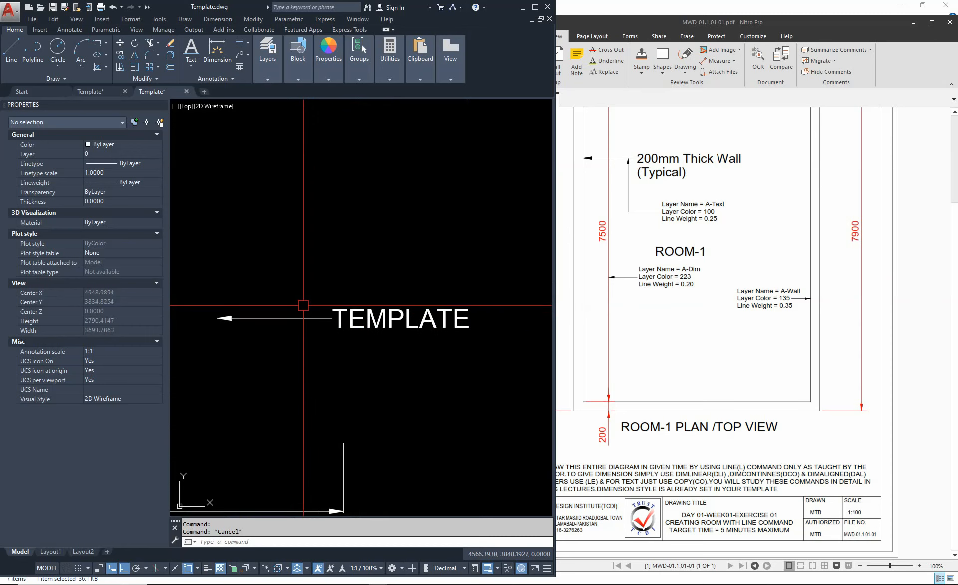
# Check the TEMPLATE text's justification and height in its properties, and close the properties display
pyautogui.click(392, 321)
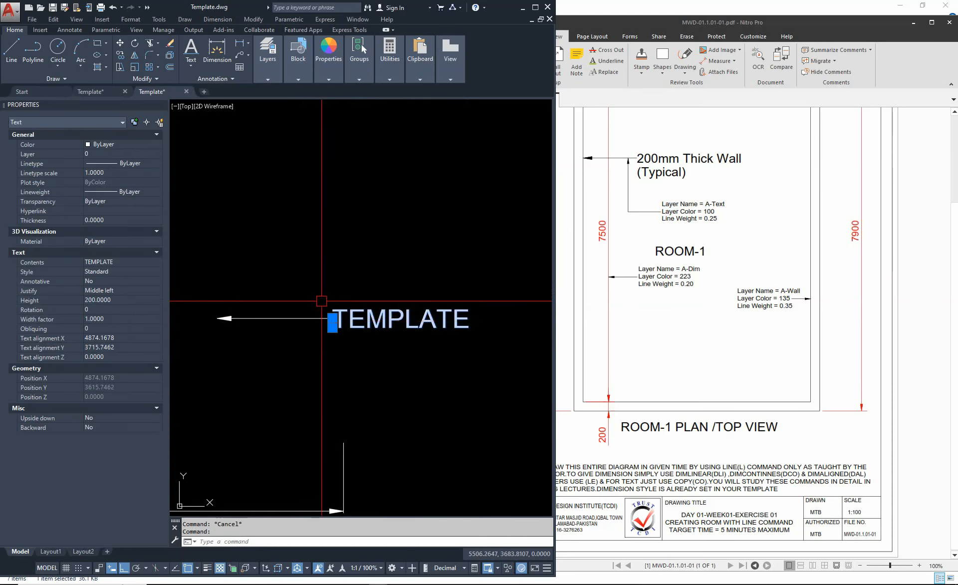
pyautogui.scroll(3, 324, 315)
pyautogui.scroll(-3, 325, 312)
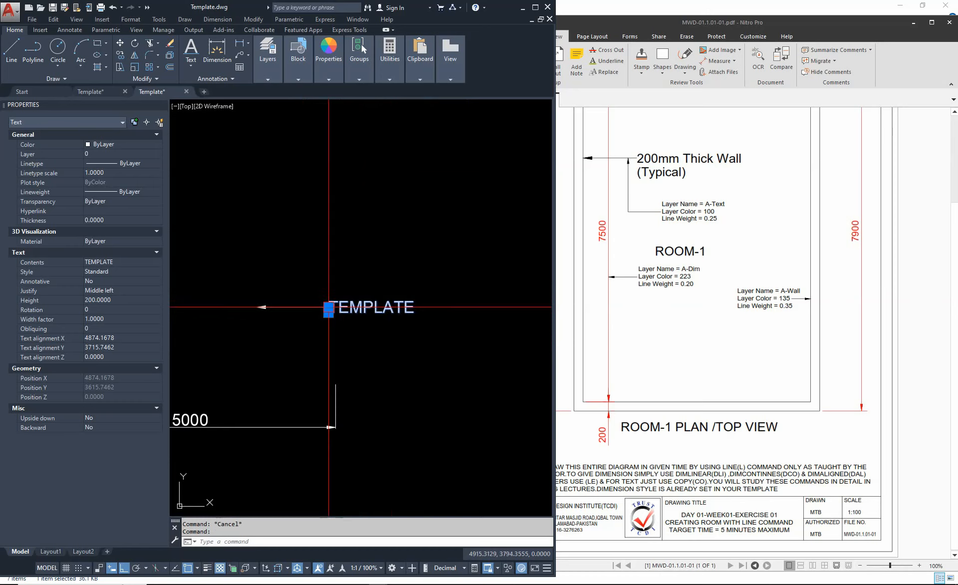
pyautogui.hotkey('ctrl', '1')
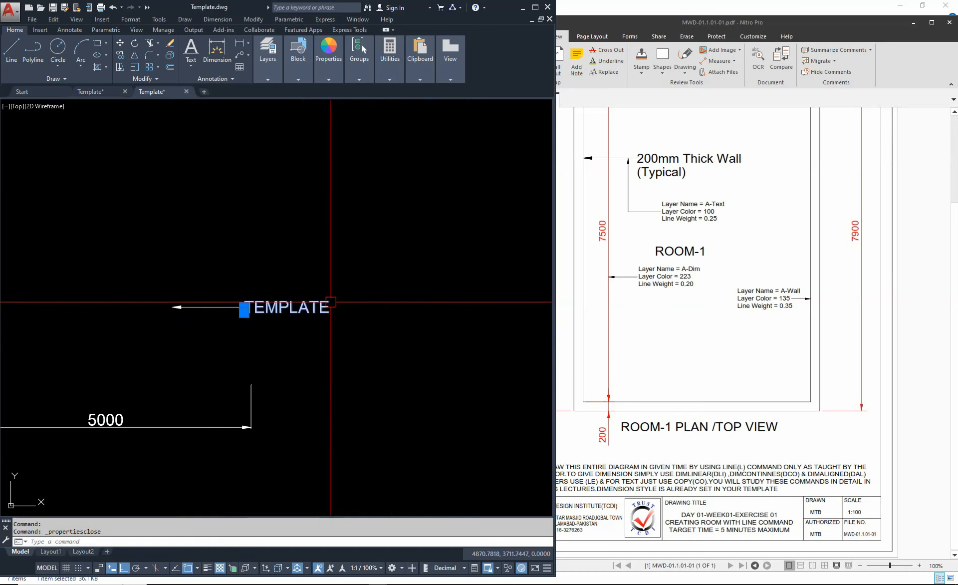
pyautogui.press('Escape')
pyautogui.press('Escape')
# Copy the TEMPLATE text 300 straight down to form a second line of text
pyautogui.scroll(5, 272, 312)
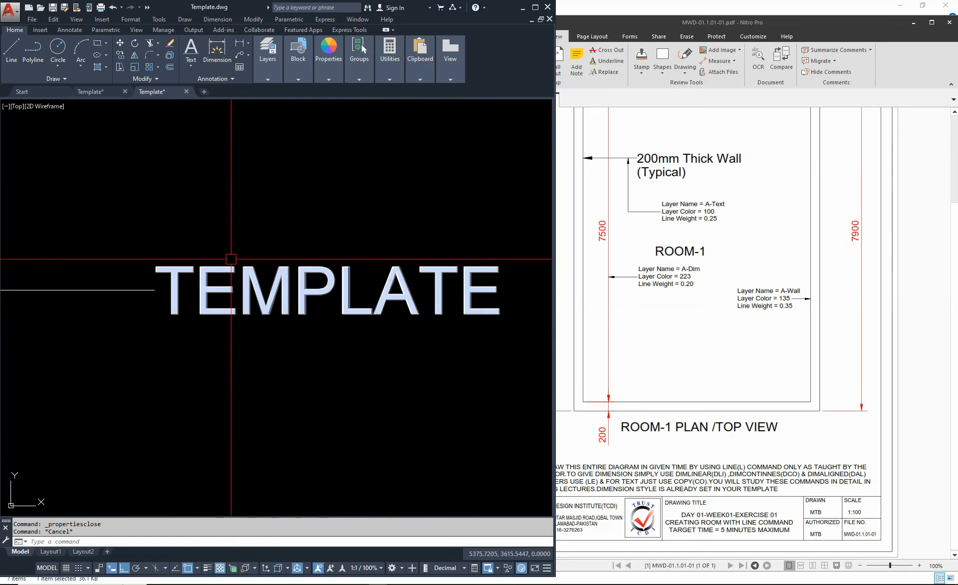
pyautogui.write('co')
pyautogui.press('Return')
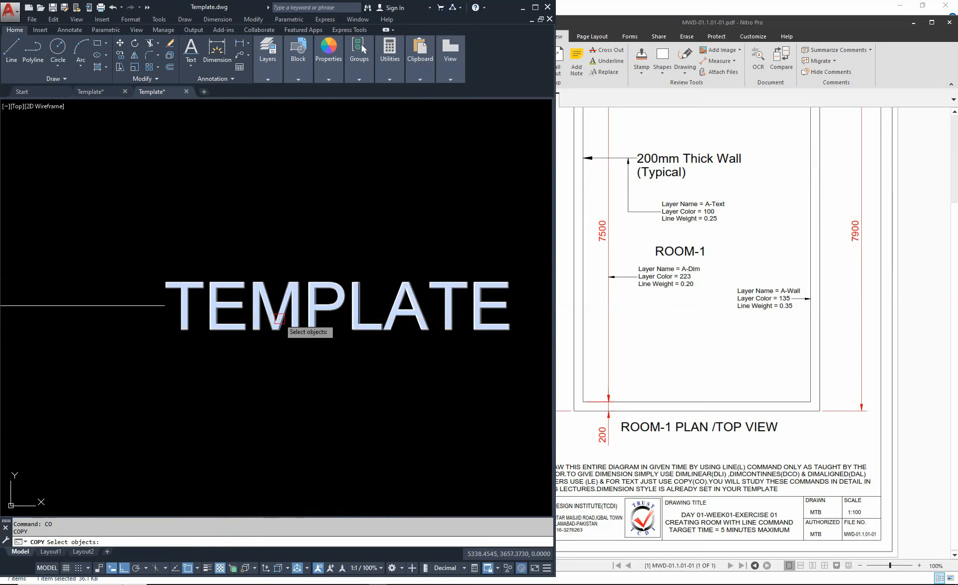
pyautogui.scroll(-4, 279, 317)
pyautogui.scroll(3, 284, 315)
pyautogui.click(285, 314)
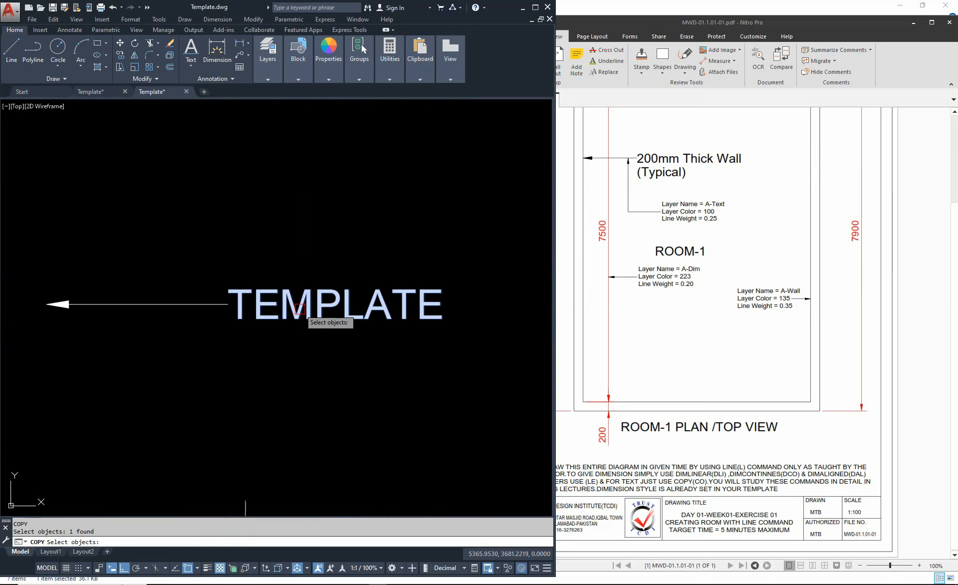
pyautogui.press('Return')
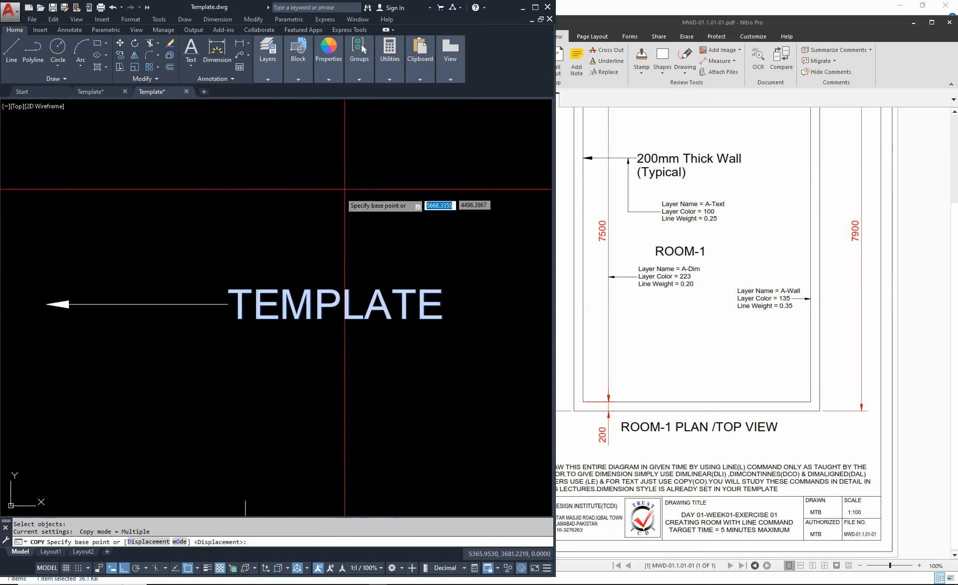
pyautogui.click(381, 118)
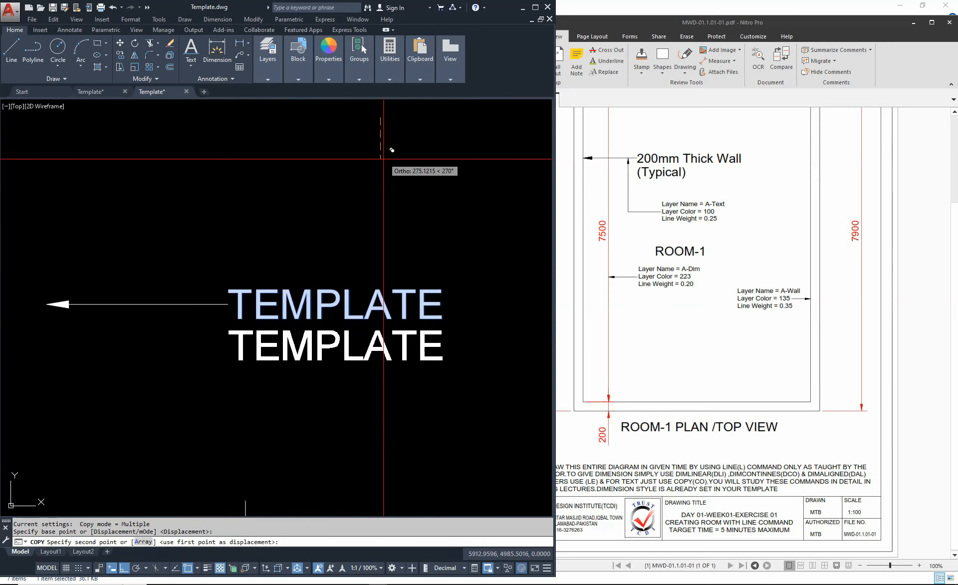
pyautogui.write('300')
pyautogui.press('Return')
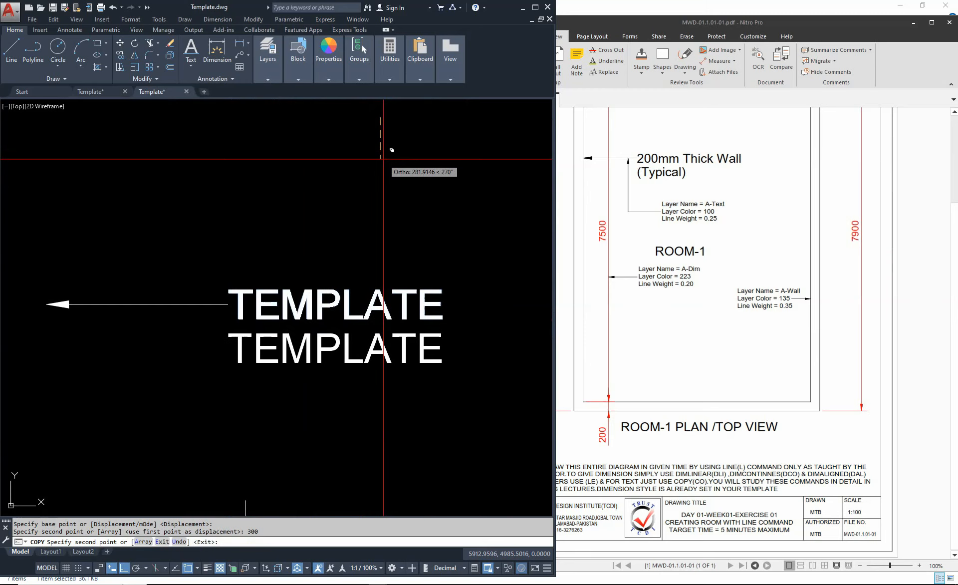
pyautogui.press('Escape')
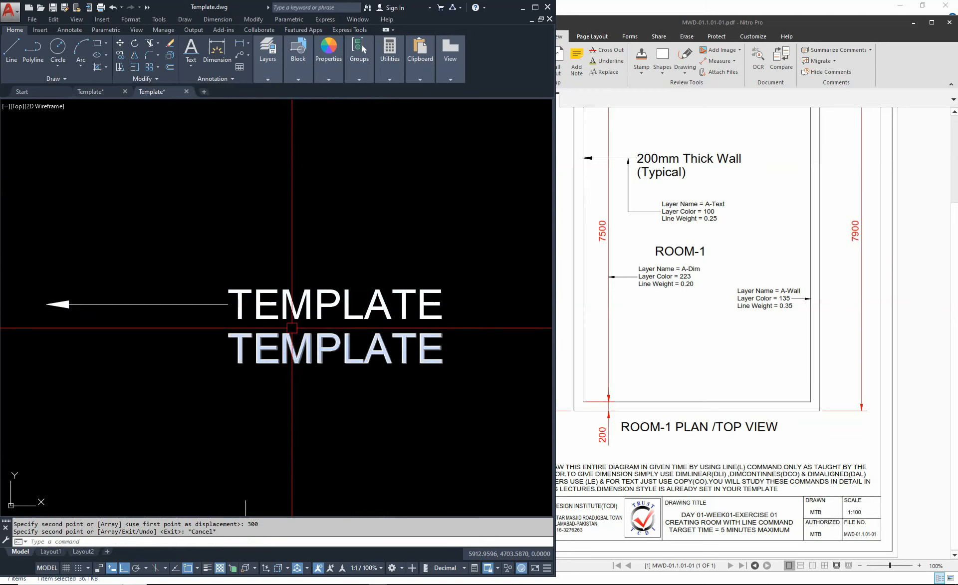
# Check the properties of the original TEMPLATE text and of its copy below
pyautogui.click(282, 306)
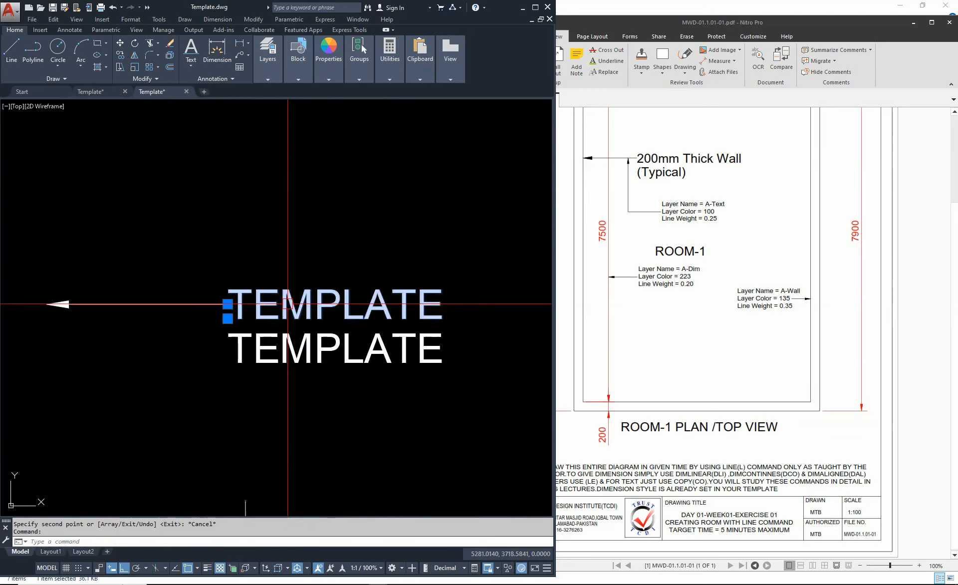
pyautogui.hotkey('ctrl', '1')
pyautogui.press('Escape')
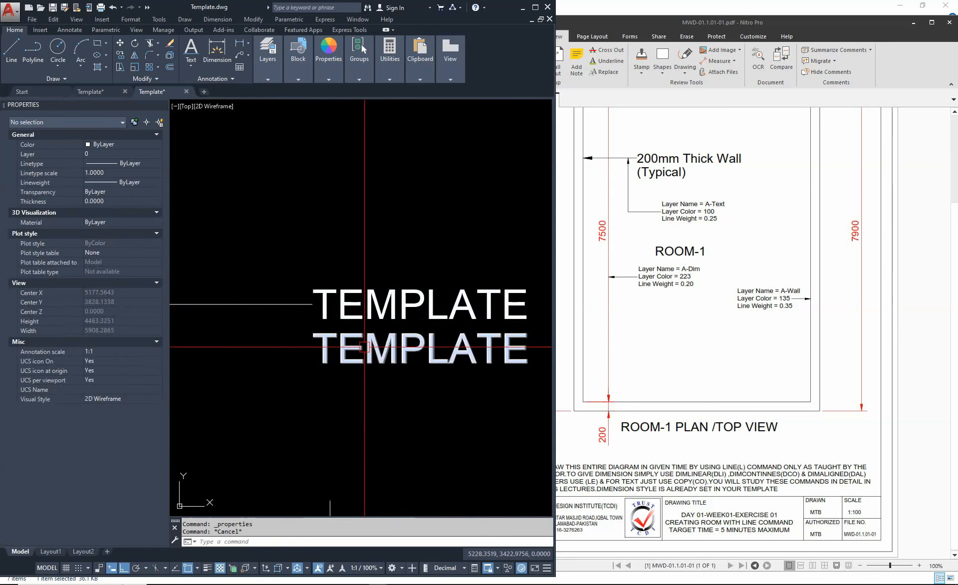
pyautogui.click(356, 348)
pyautogui.press('Escape')
pyautogui.scroll(1, 325, 324)
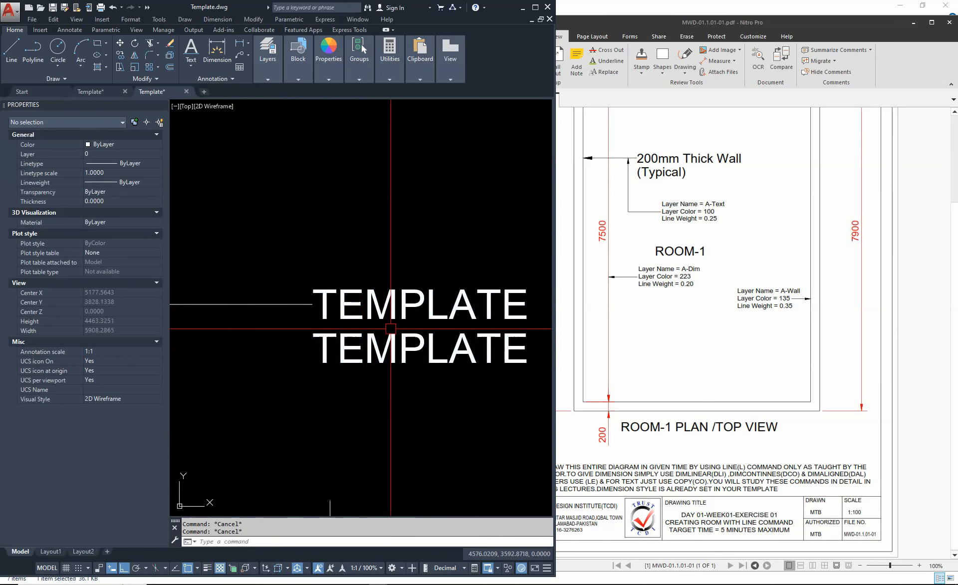
pyautogui.scroll(-3, 359, 339)
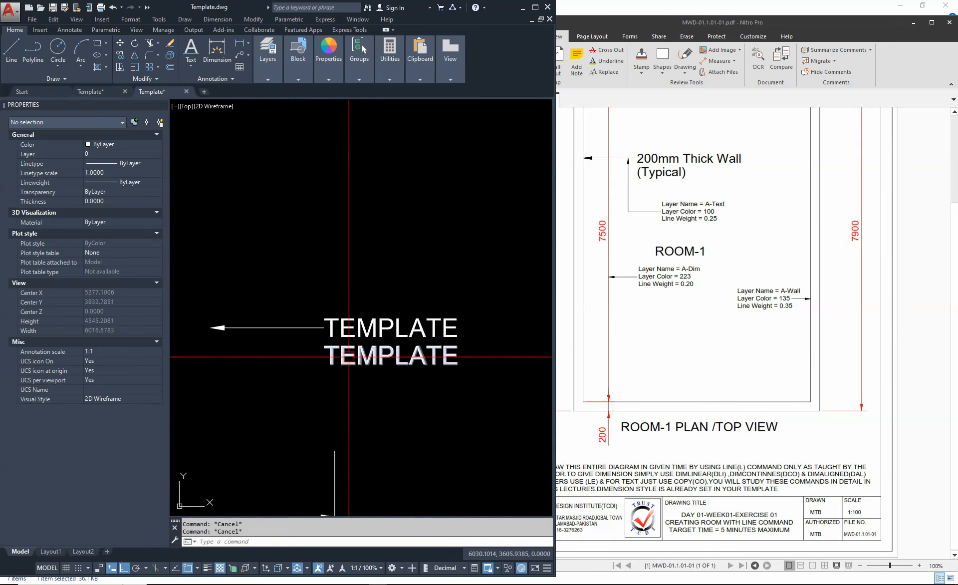
pyautogui.scroll(4, 328, 329)
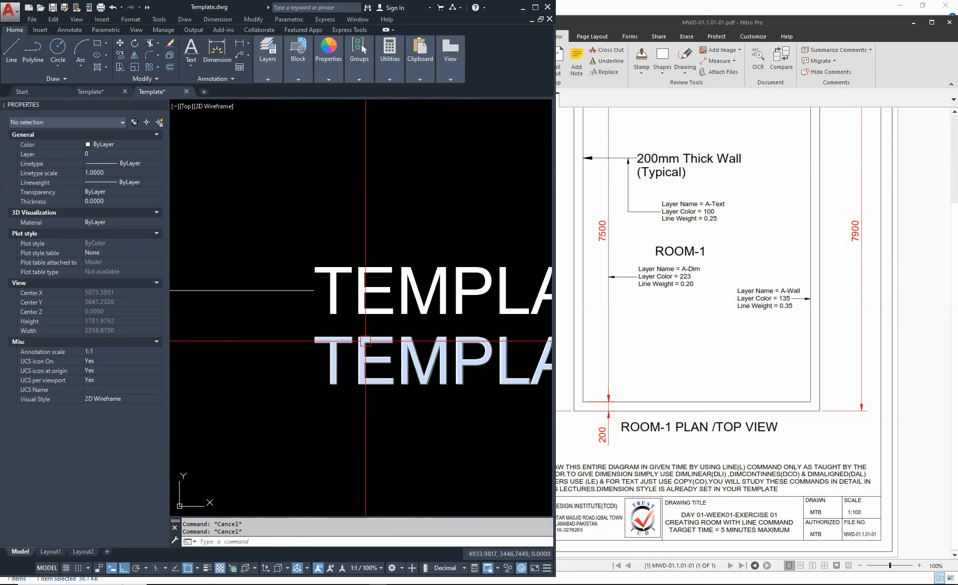
pyautogui.scroll(-6, 353, 328)
pyautogui.scroll(-6, 353, 328)
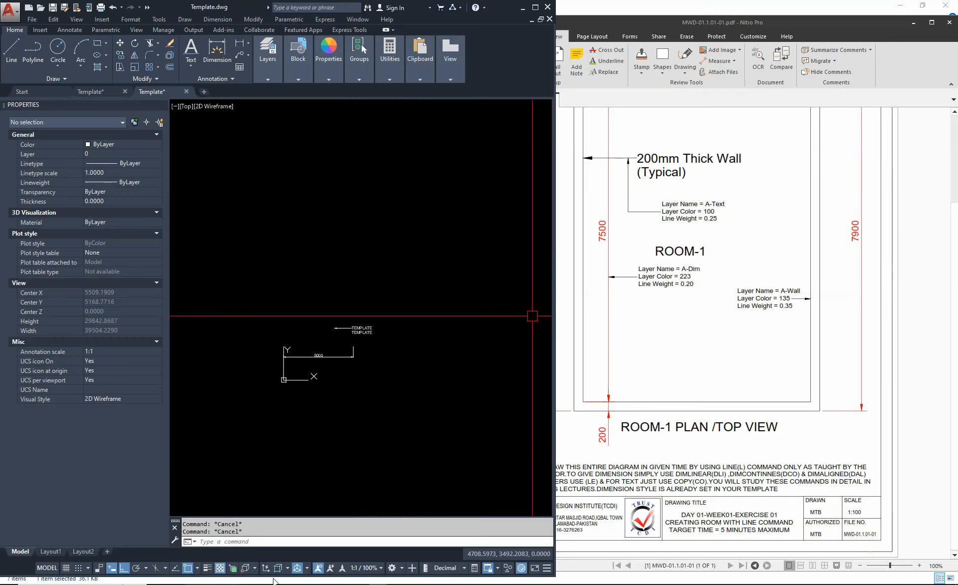
# Check the exercise PDFs in the 01-D01 folder in File Explorer and the layer notes on the ROOM-1 plan in Nitro Pro
pyautogui.click(394, 580)
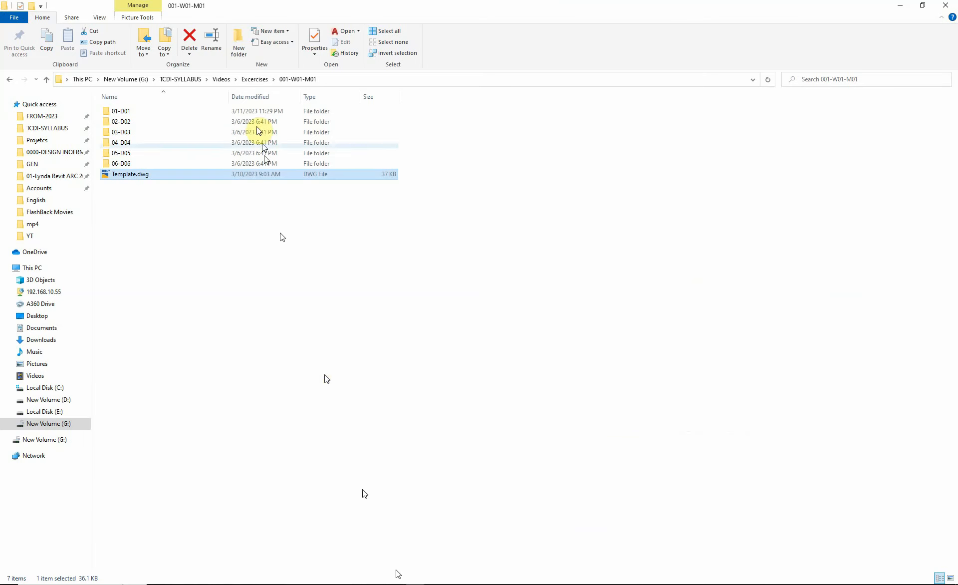
pyautogui.doubleClick(119, 112)
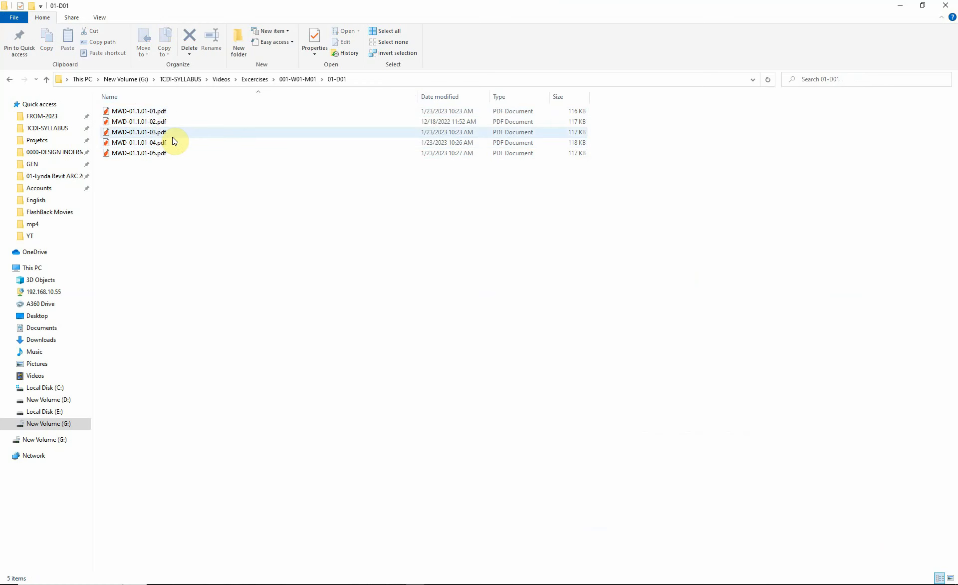
pyautogui.click(901, 5)
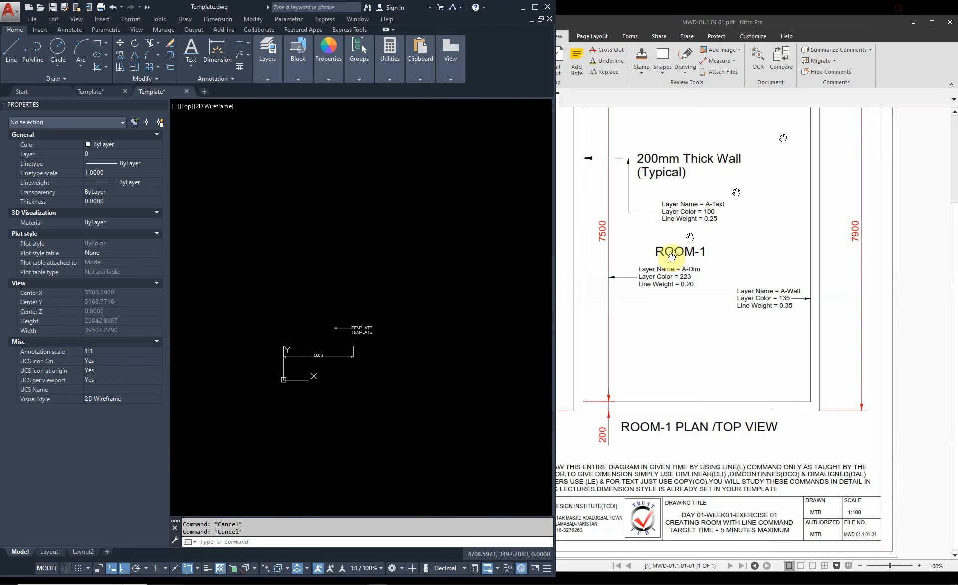
pyautogui.moveTo(466, 347); pyautogui.dragTo(329, 358, button='middle')
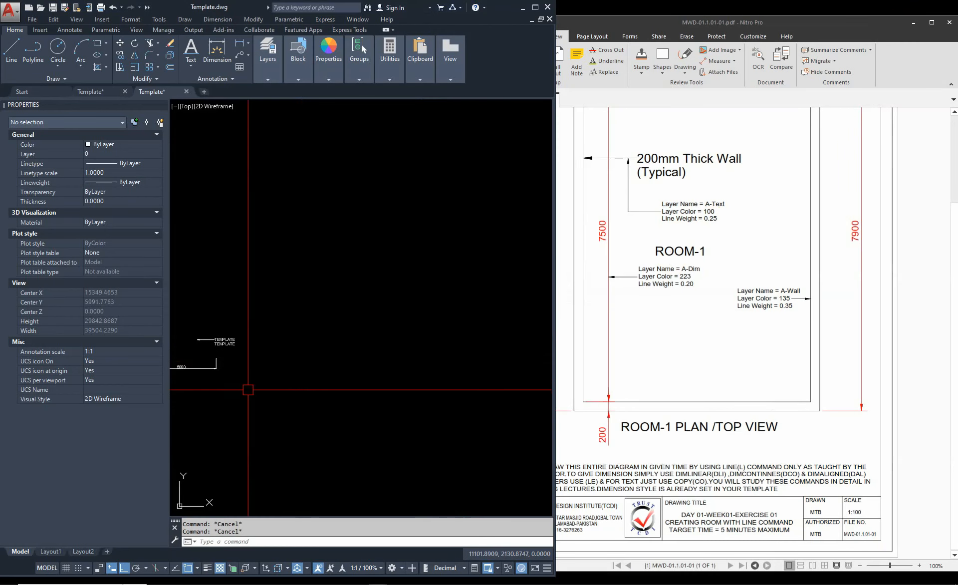
pyautogui.click(764, 267)
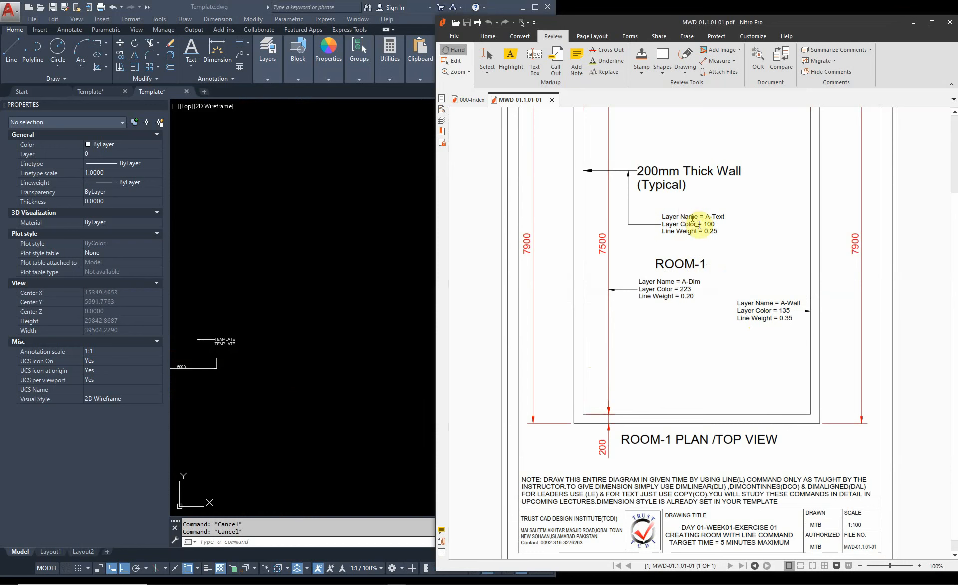
# Open the layer properties manager in AutoCAD with the LA command and move it over the drawing area
pyautogui.click(347, 279)
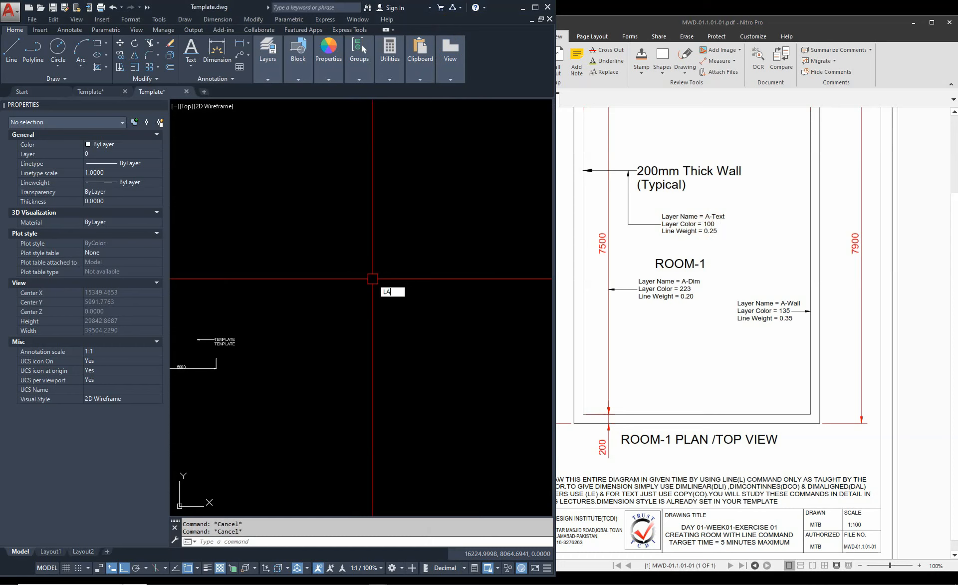
pyautogui.rightClick(373, 279)
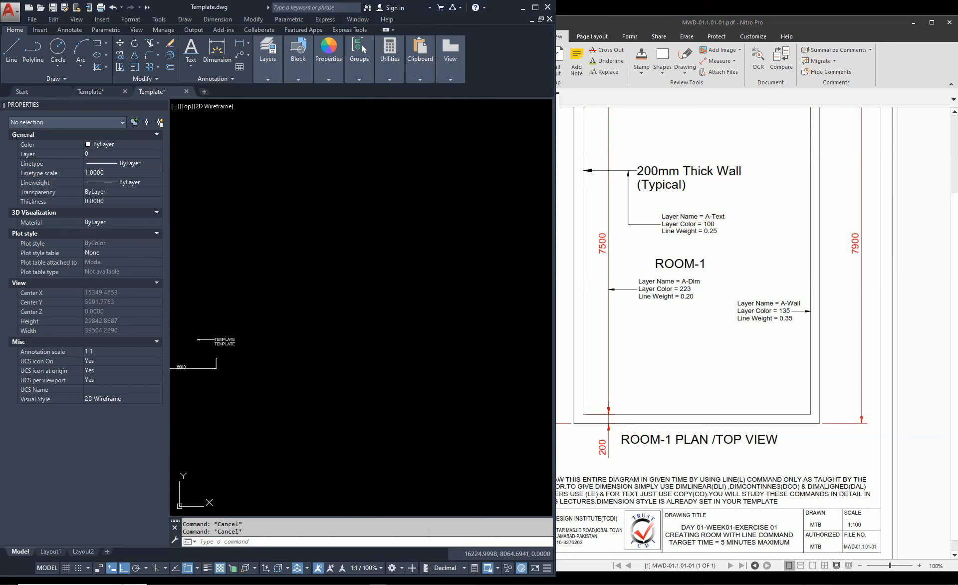
pyautogui.write('LA')
pyautogui.press('Return')
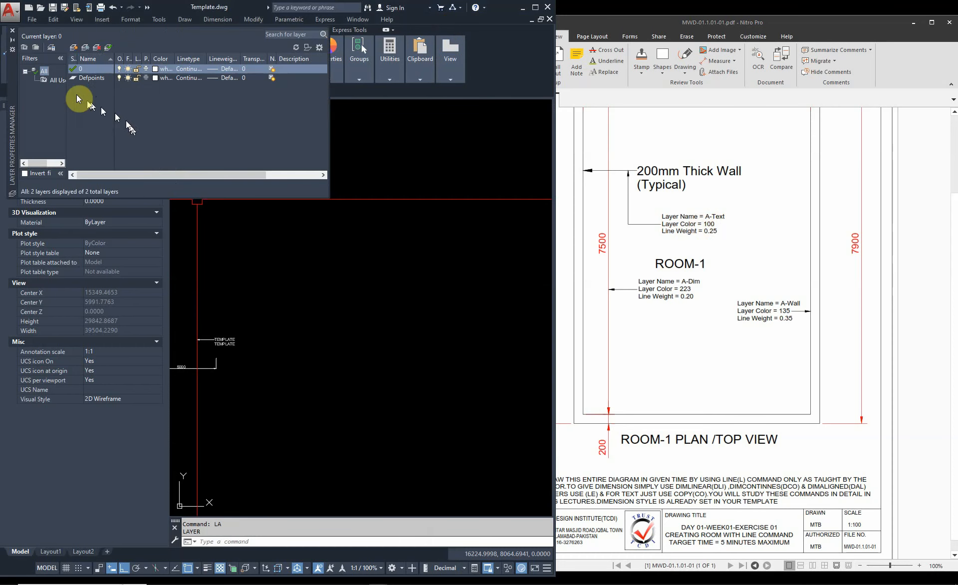
pyautogui.moveTo(10, 71); pyautogui.dragTo(226, 197)
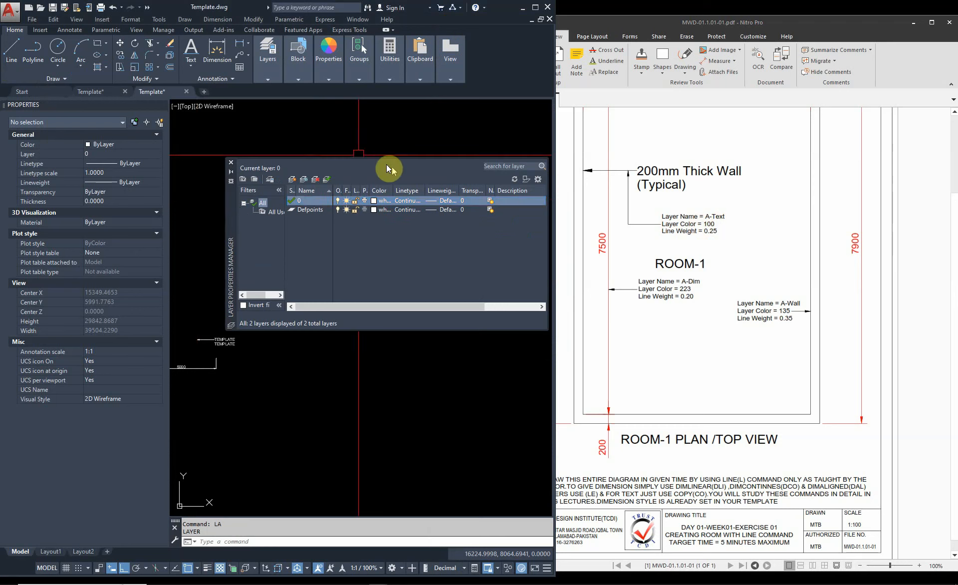
# Create a new layer named A-Wall and make it the current layer
pyautogui.click(325, 236)
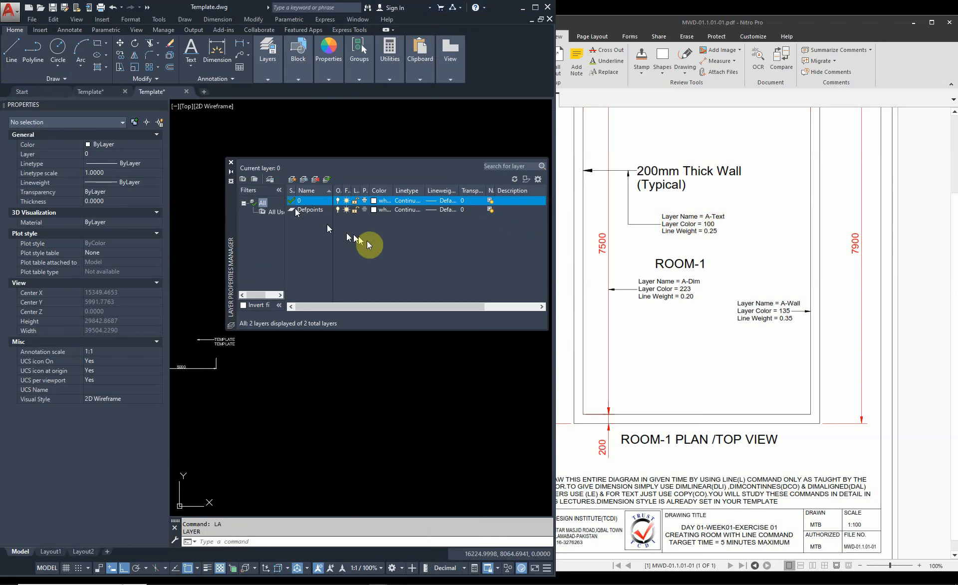
pyautogui.click(304, 221)
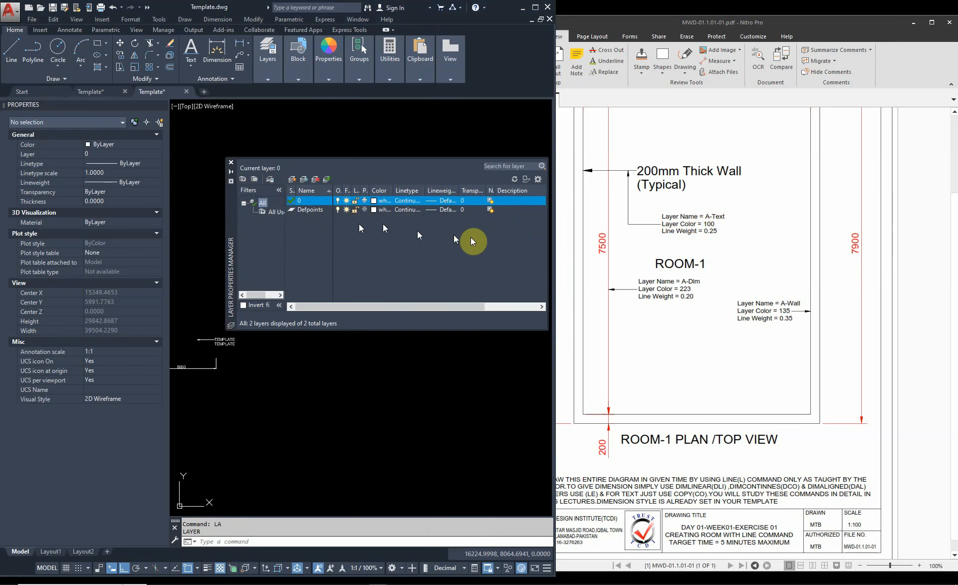
pyautogui.click(309, 219)
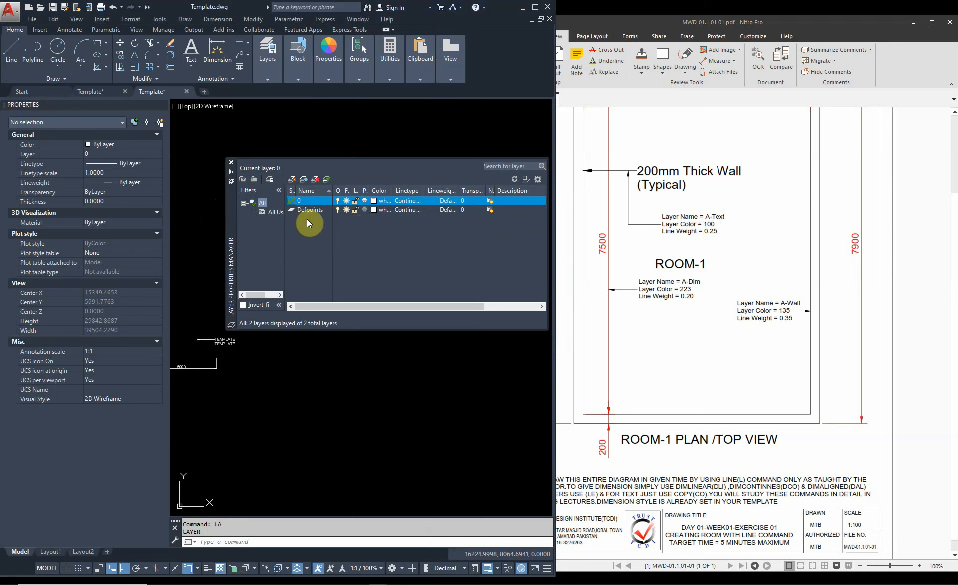
pyautogui.rightClick(308, 220)
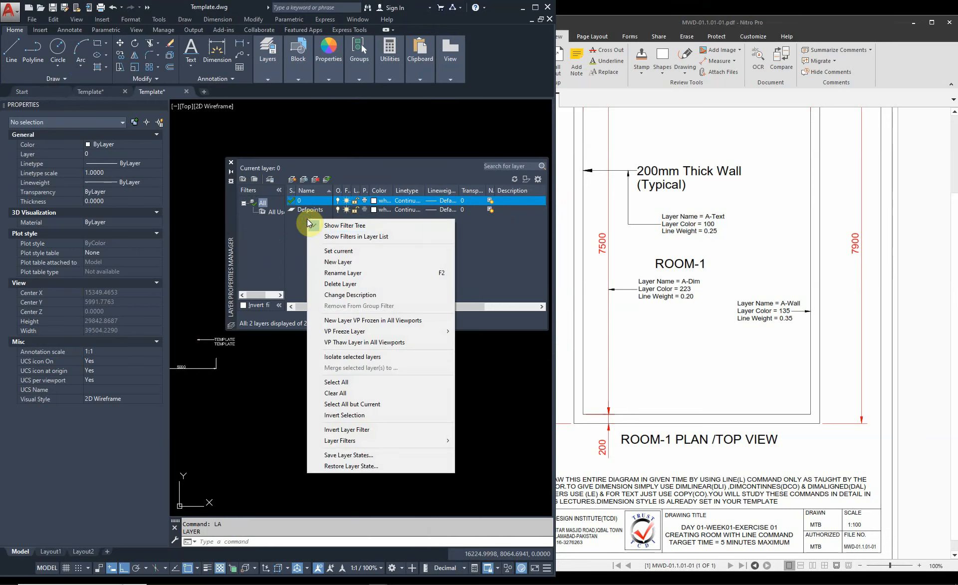
pyautogui.click(345, 262)
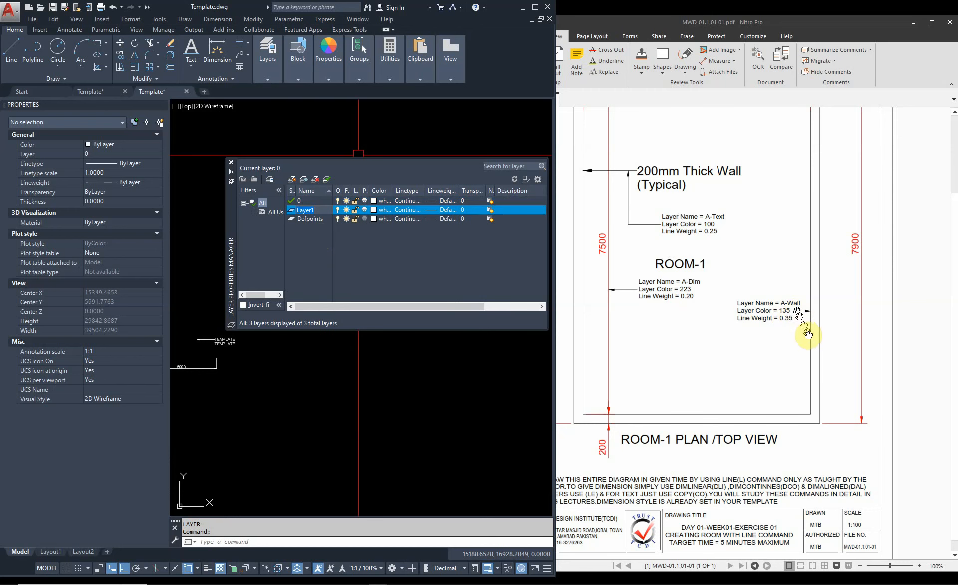
pyautogui.write('all')
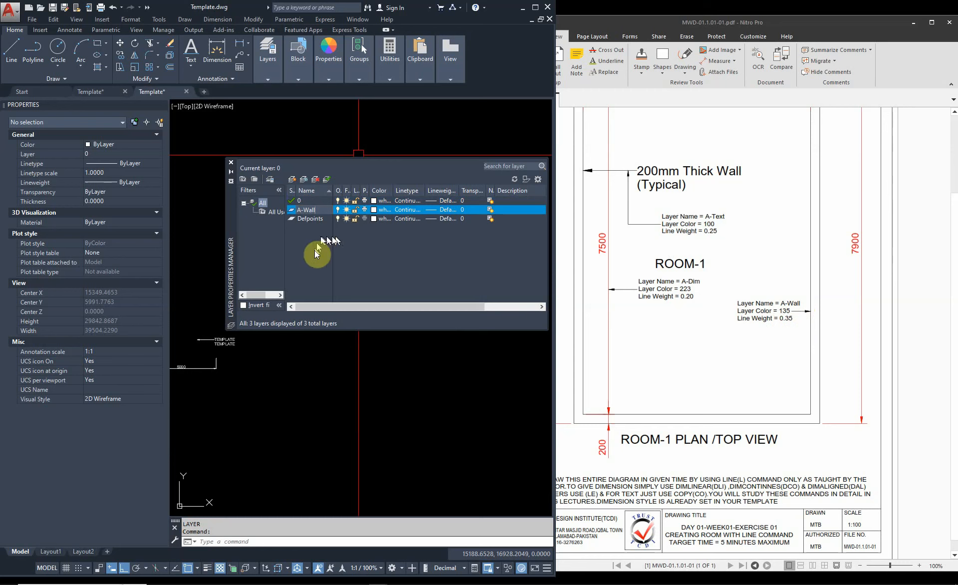
pyautogui.click(303, 209)
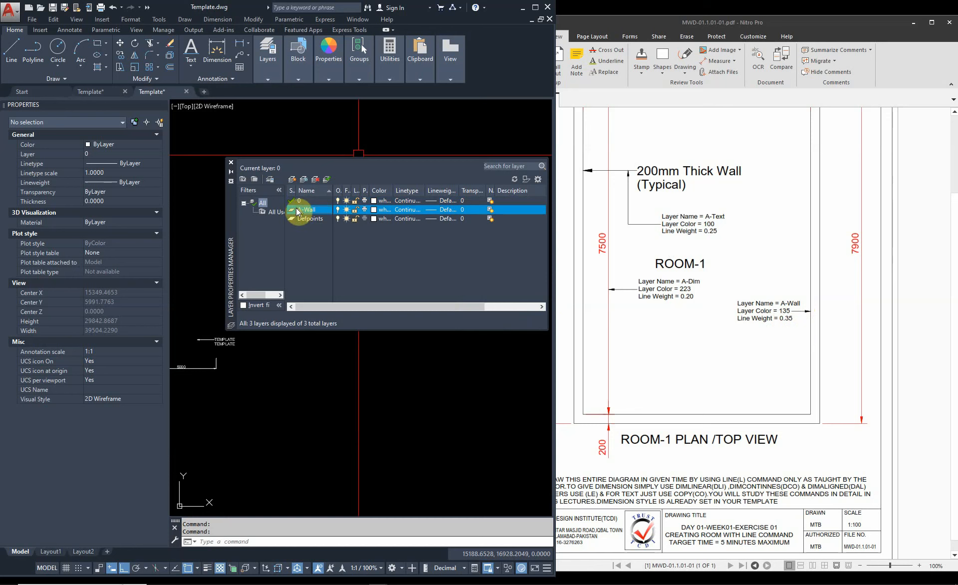
pyautogui.doubleClick(296, 209)
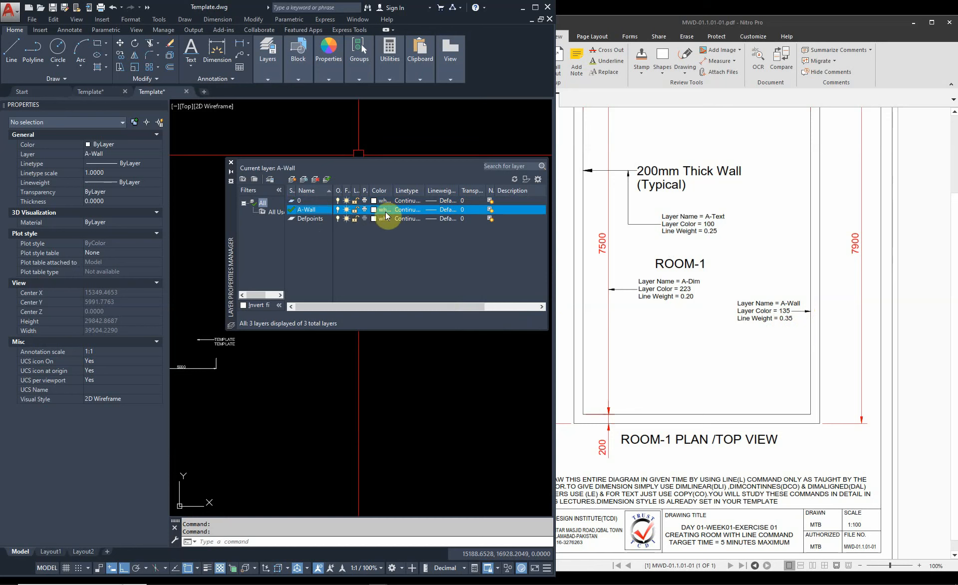
# Set the A-Wall layer's color to index color 135
pyautogui.click(384, 210)
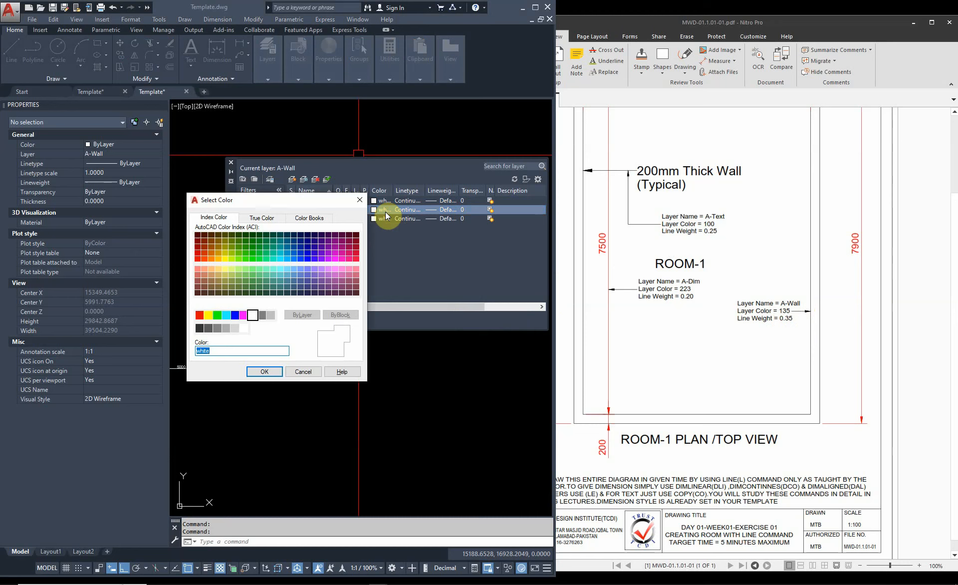
pyautogui.press('Escape')
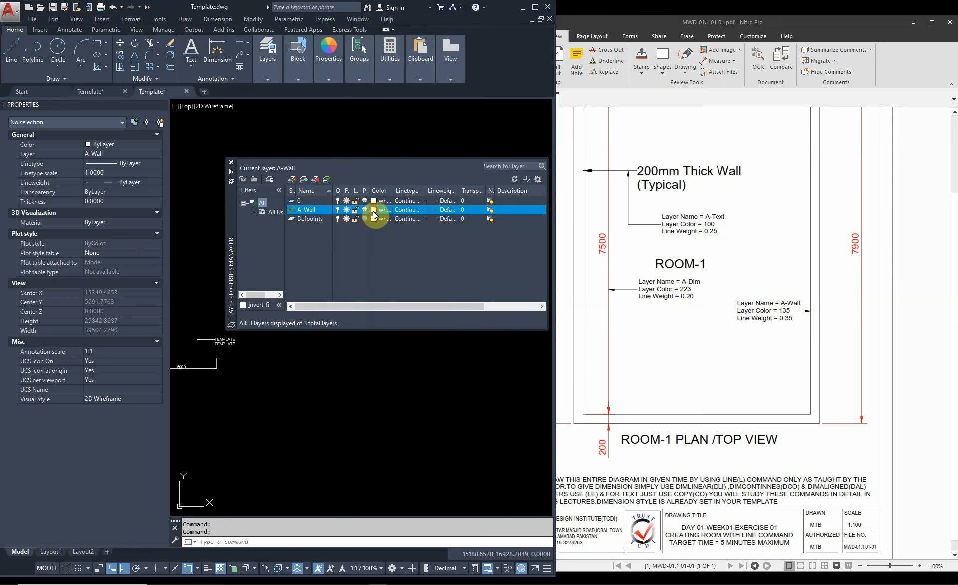
pyautogui.click(374, 212)
pyautogui.write('1')
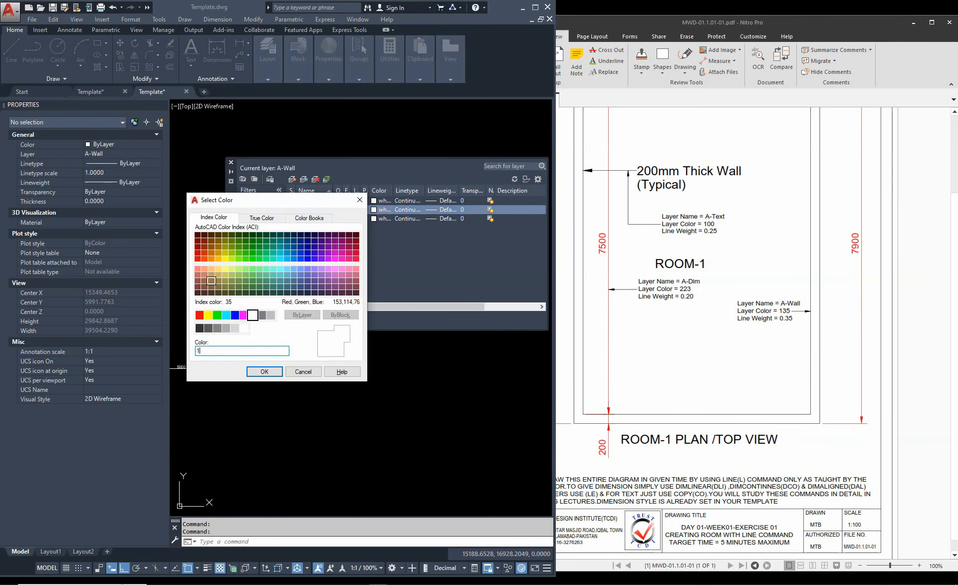
pyautogui.write('35')
pyautogui.press('Return')
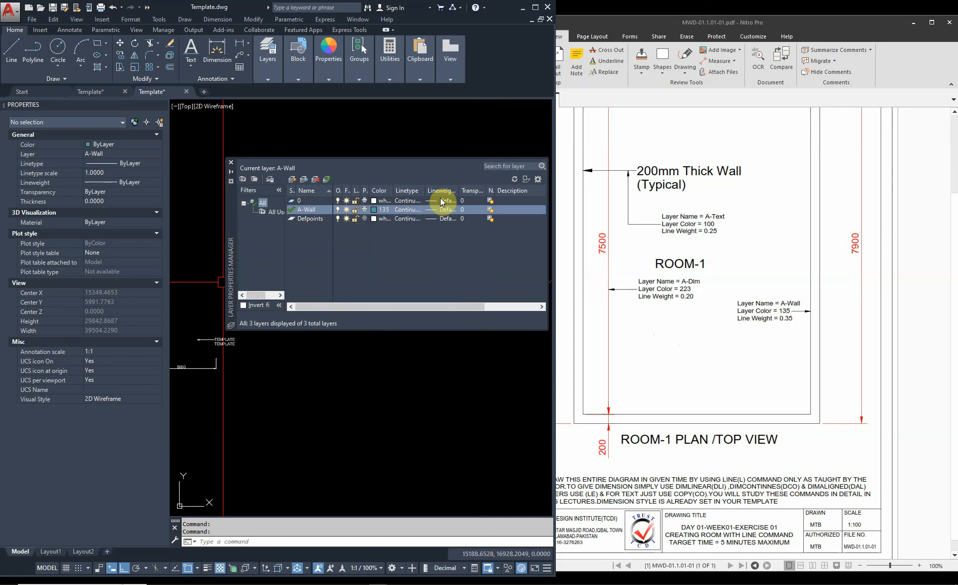
# Set the A-Wall layer's lineweight to 0.35 mm
pyautogui.click(418, 164)
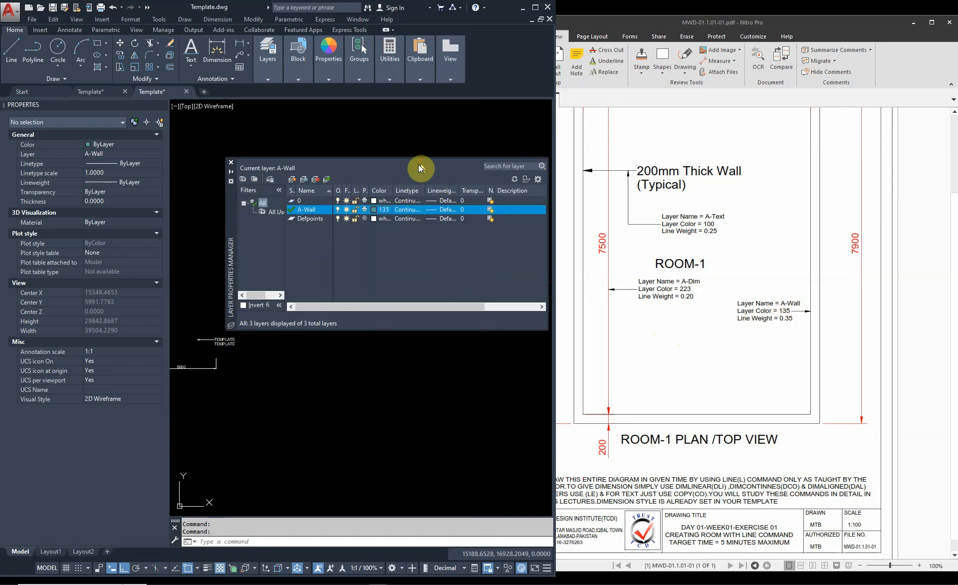
pyautogui.click(440, 212)
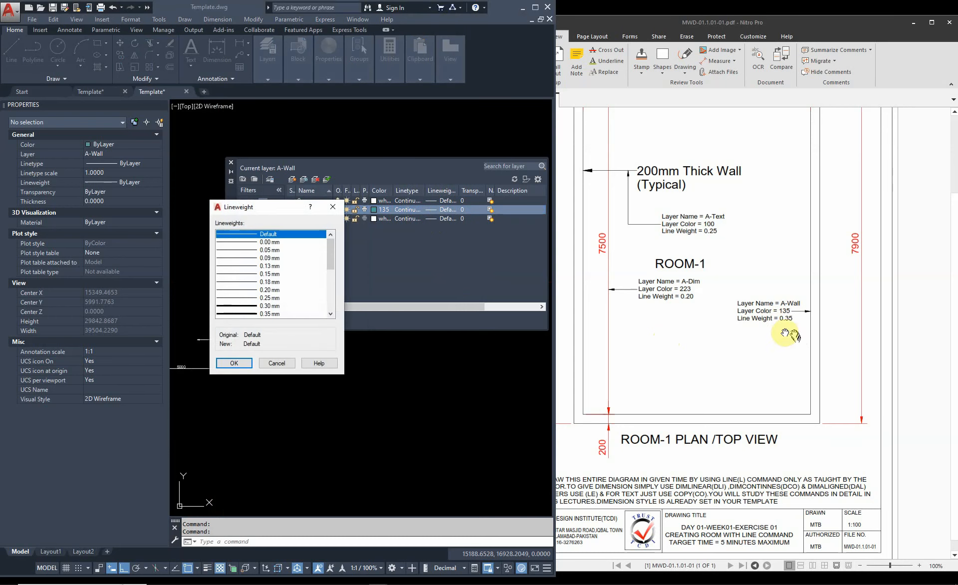
pyautogui.click(268, 313)
pyautogui.scroll(-1, 274, 295)
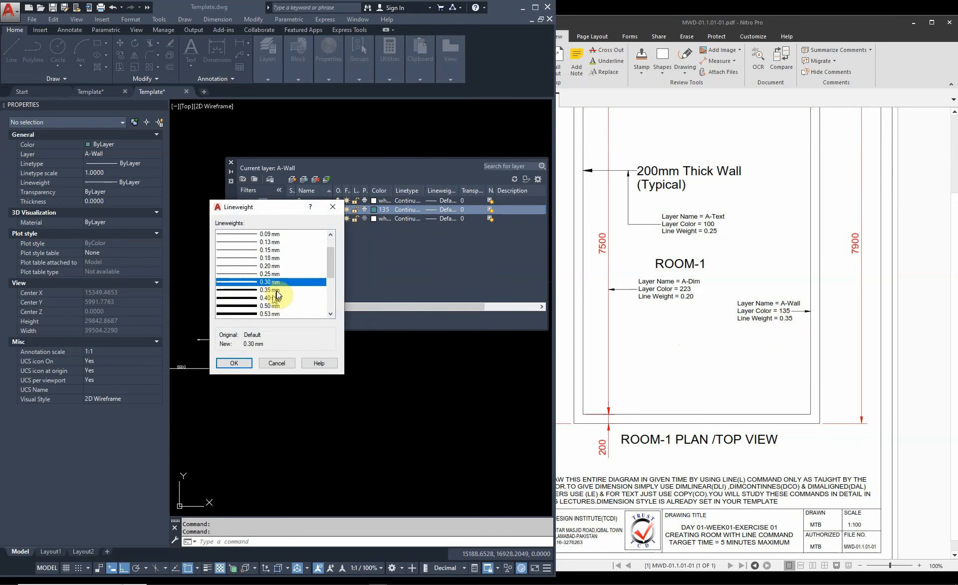
pyautogui.click(240, 363)
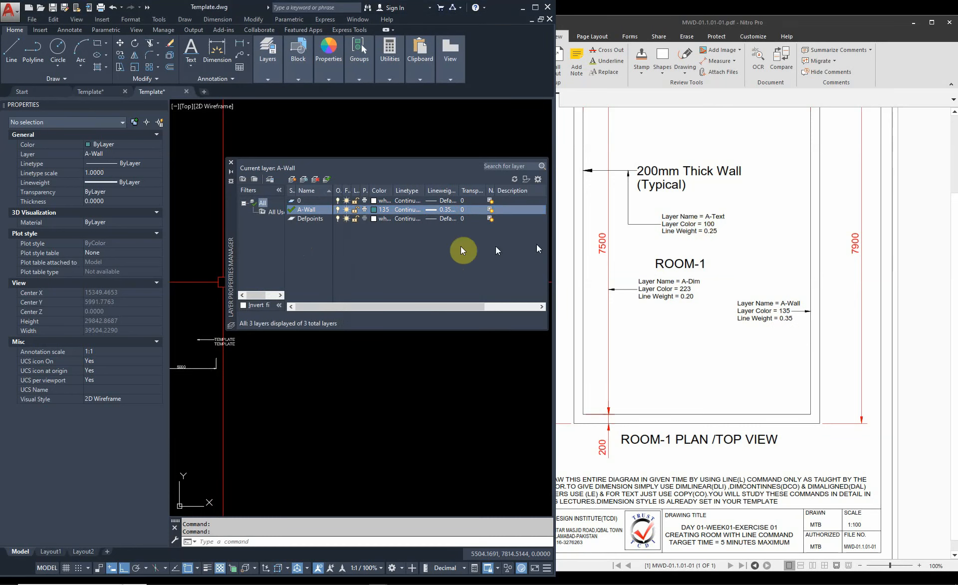
# Create a new layer named A-Text and set its color to index color 100
pyautogui.click(309, 228)
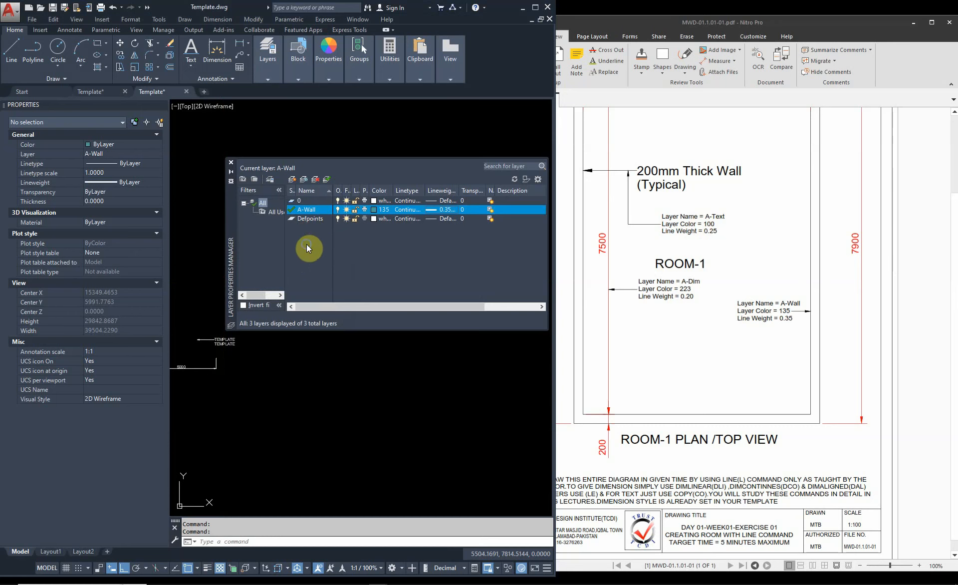
pyautogui.rightClick(306, 244)
pyautogui.click(300, 233)
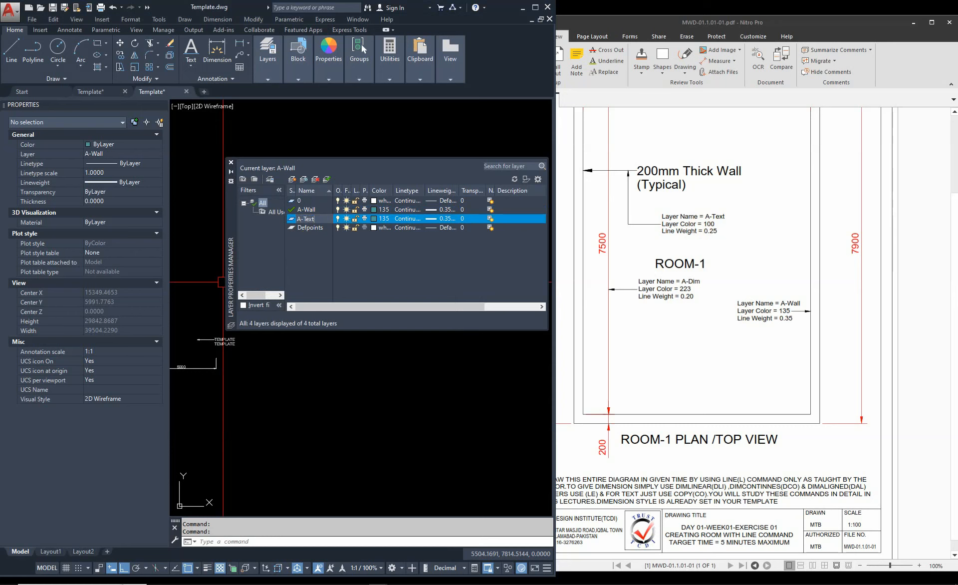
pyautogui.click(381, 219)
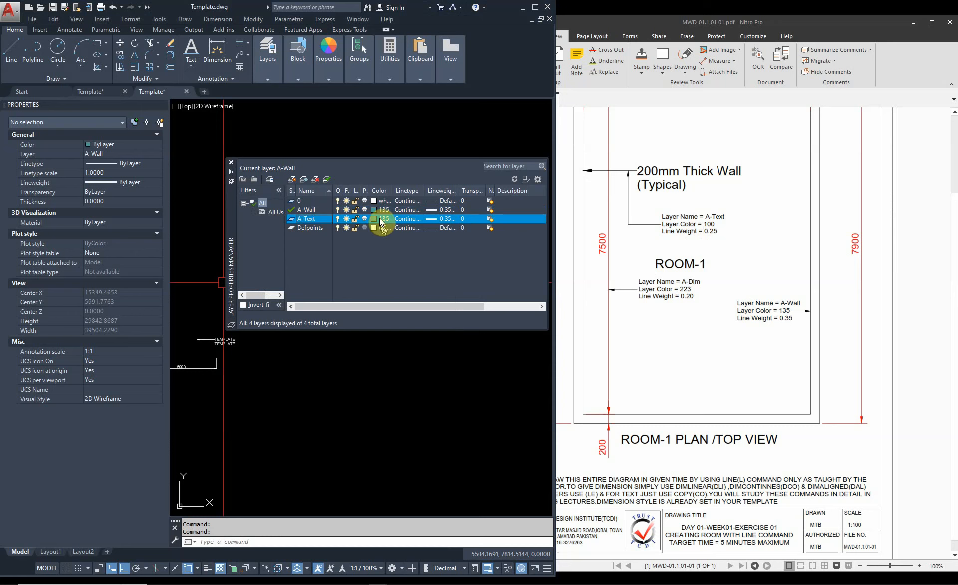
pyautogui.write('10')
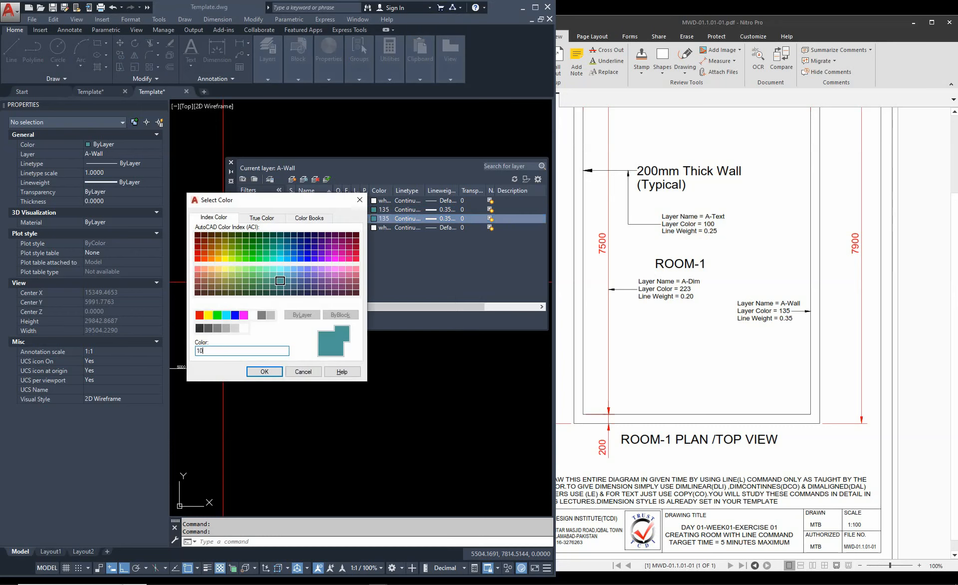
pyautogui.write('0')
pyautogui.press('Return')
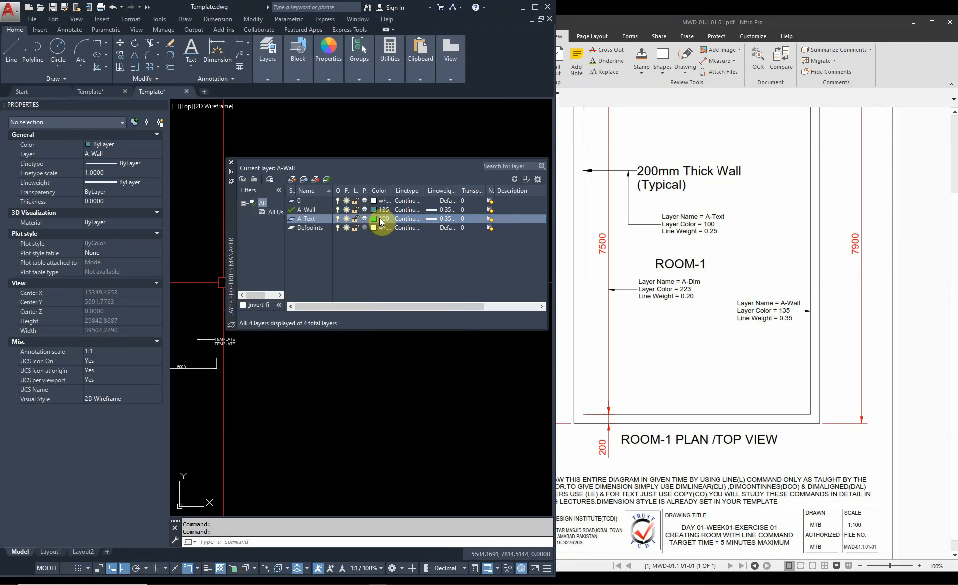
# Set the A-Text layer's lineweight to 0.25 mm
pyautogui.click(442, 220)
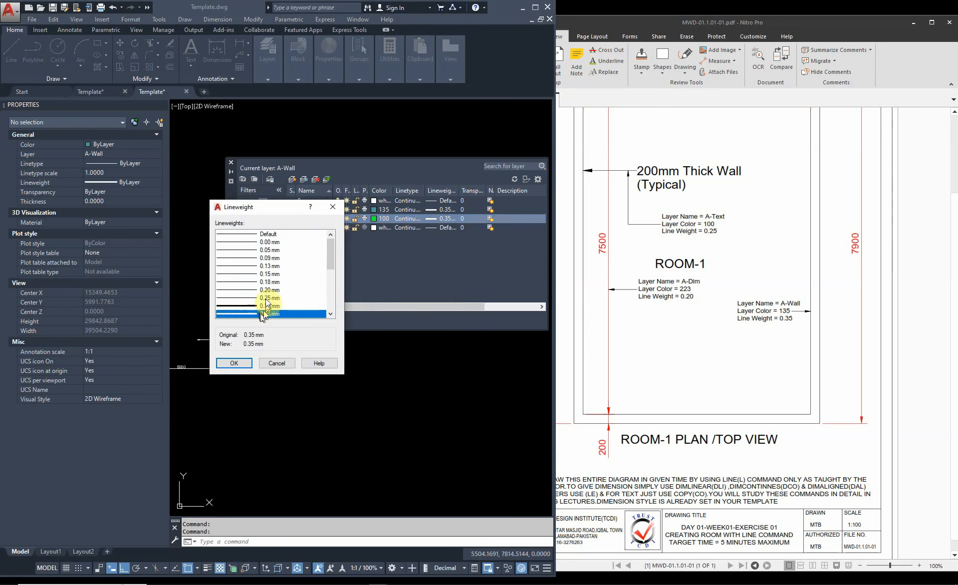
pyautogui.click(269, 298)
pyautogui.click(236, 361)
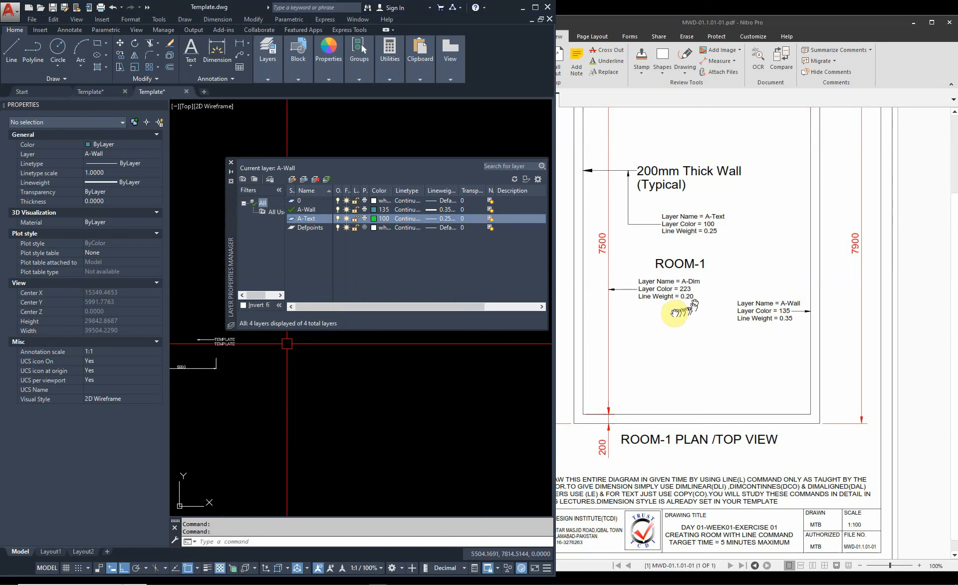
# Create a new layer named A-Dim and set its color to index color 223
pyautogui.click(323, 248)
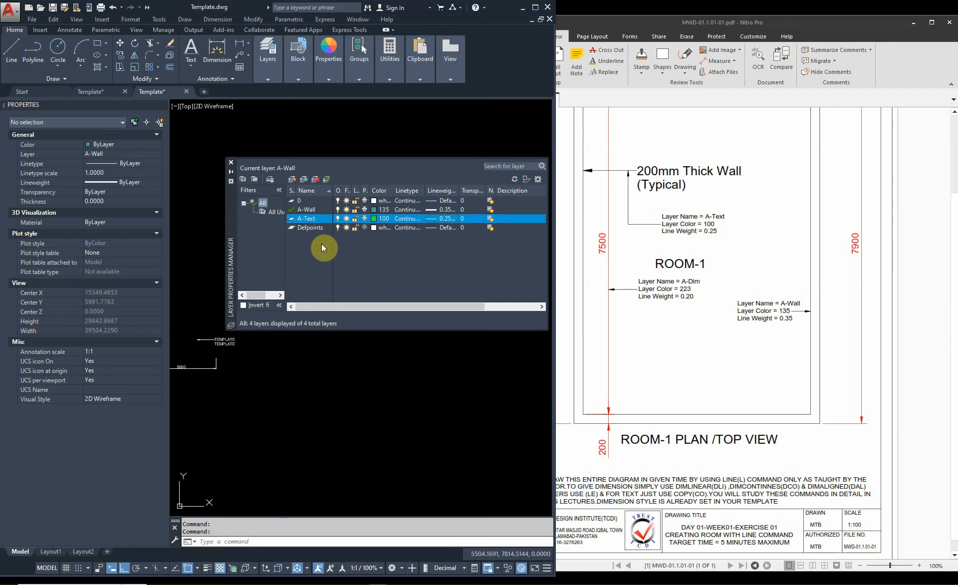
pyautogui.hotkey('alt', 'n')
pyautogui.write('A-Dim')
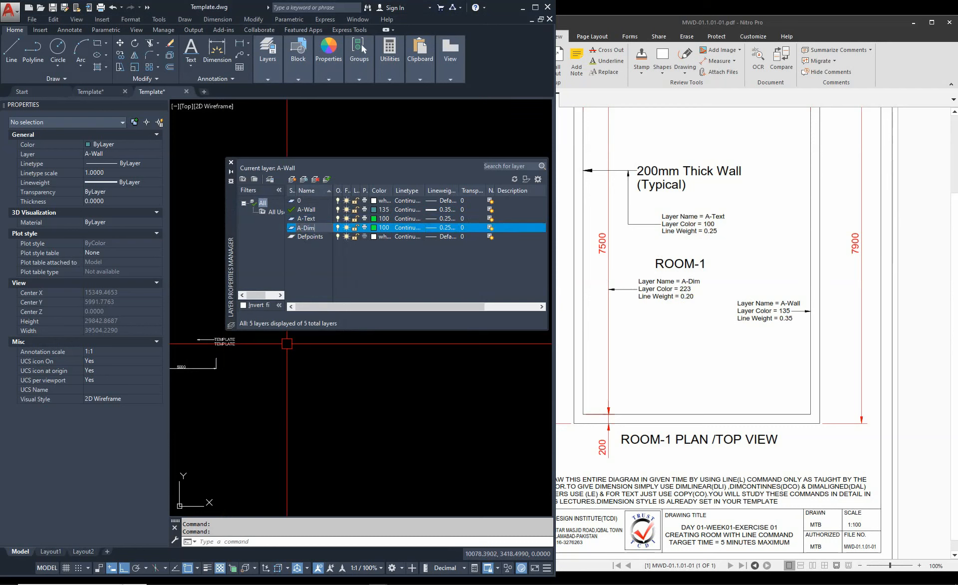
pyautogui.click(372, 273)
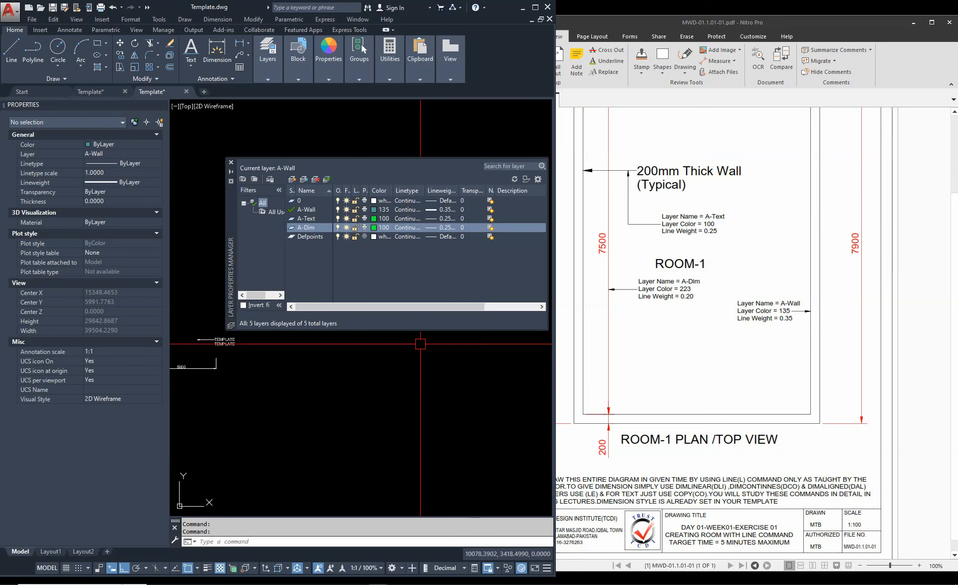
pyautogui.click(380, 232)
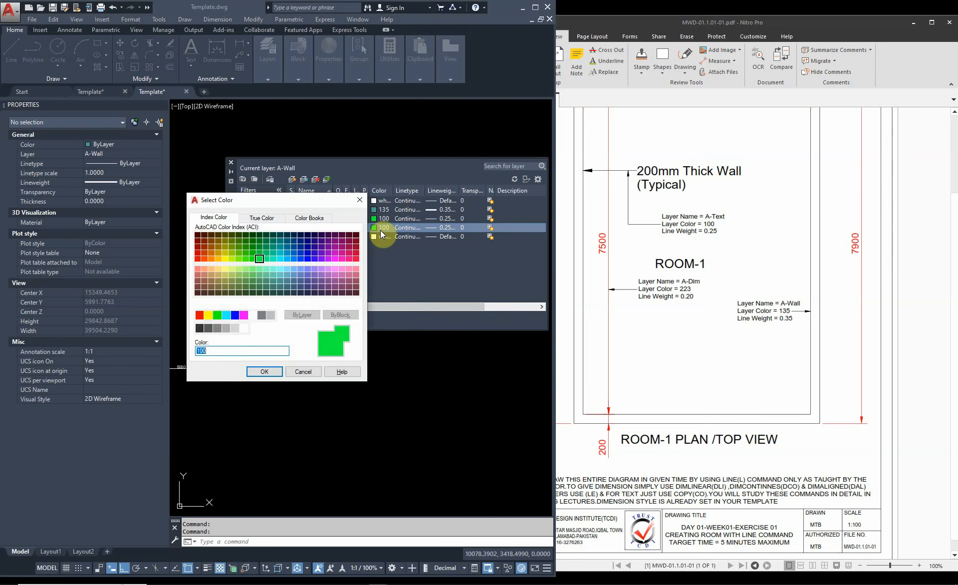
pyautogui.write('223')
pyautogui.press('Return')
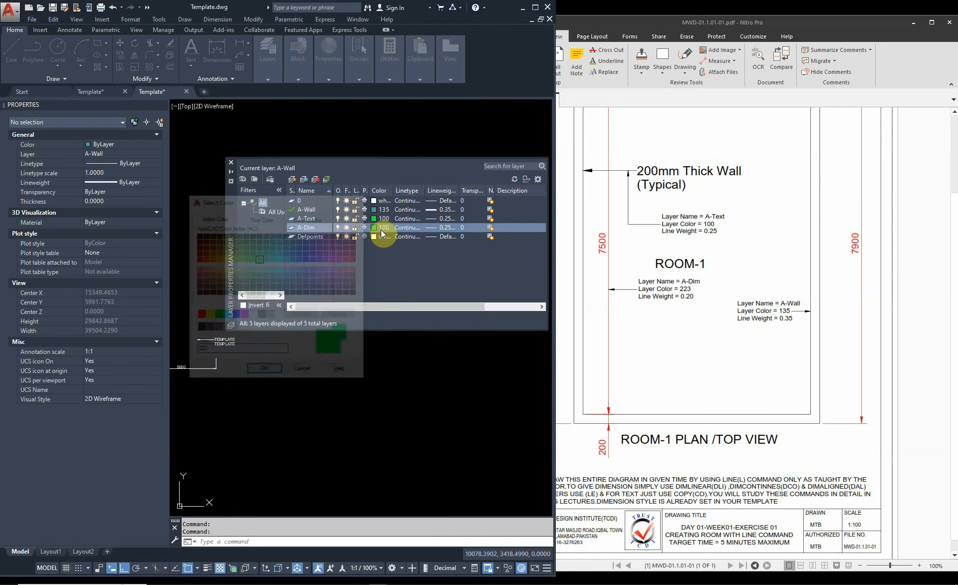
# Set the A-Dim layer's lineweight to 0.20 mm and close the layer manager
pyautogui.click(446, 229)
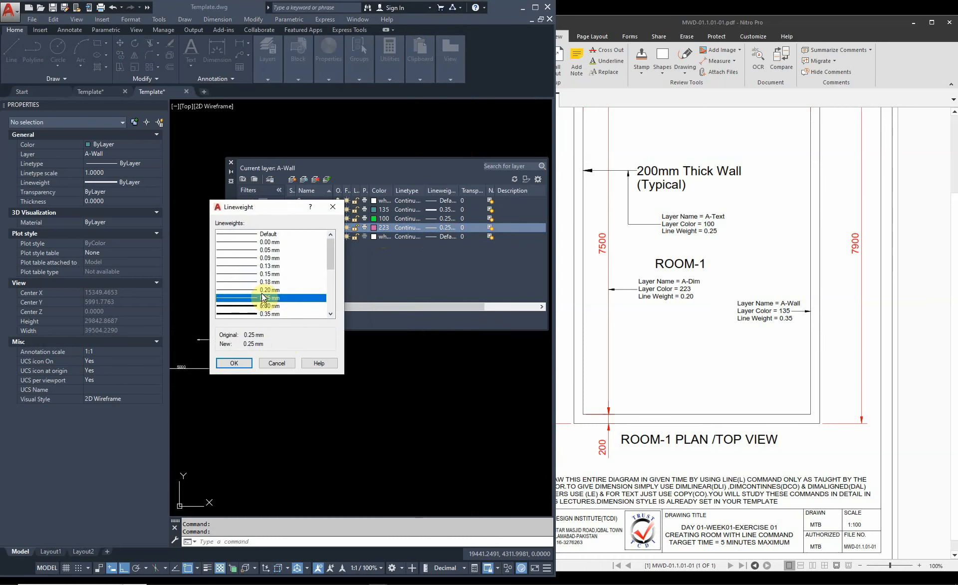
pyautogui.click(254, 290)
pyautogui.click(247, 363)
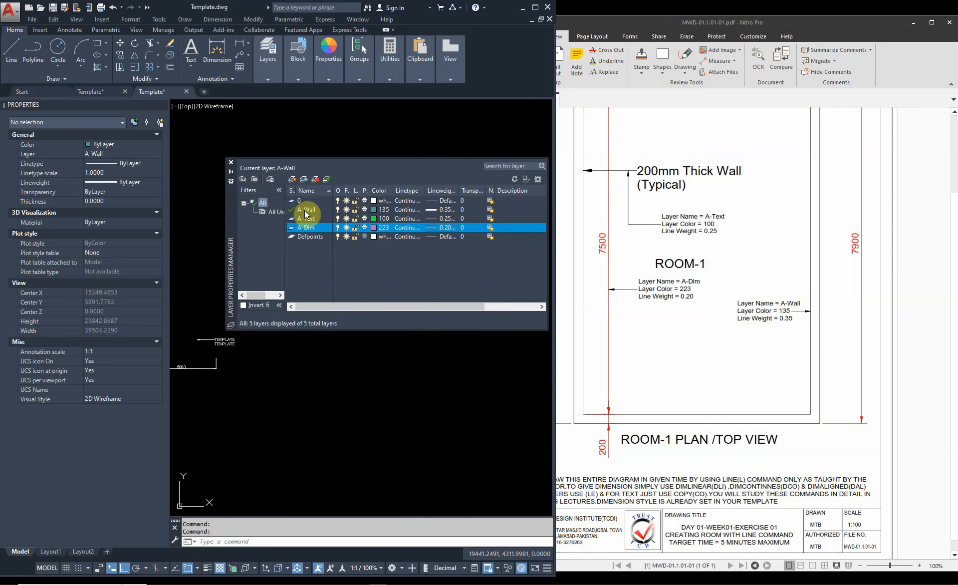
pyautogui.click(231, 162)
pyautogui.scroll(-3, 278, 332)
pyautogui.scroll(4, 325, 355)
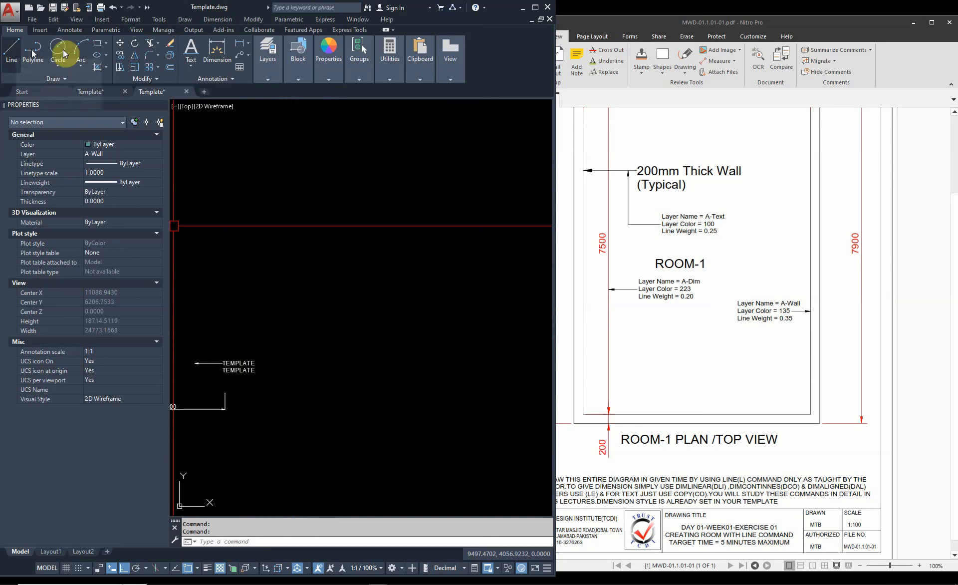
pyautogui.click(191, 20)
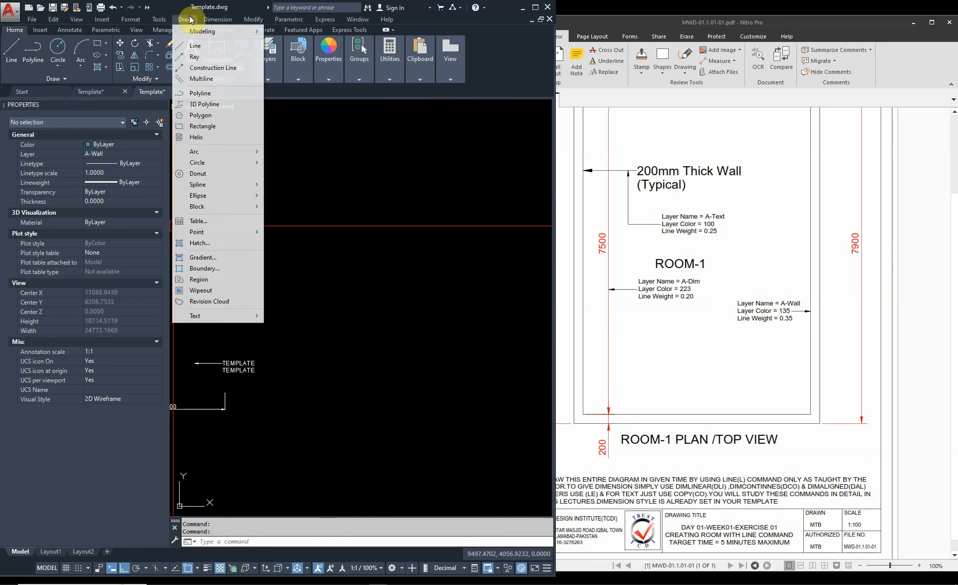
pyautogui.click(361, 391)
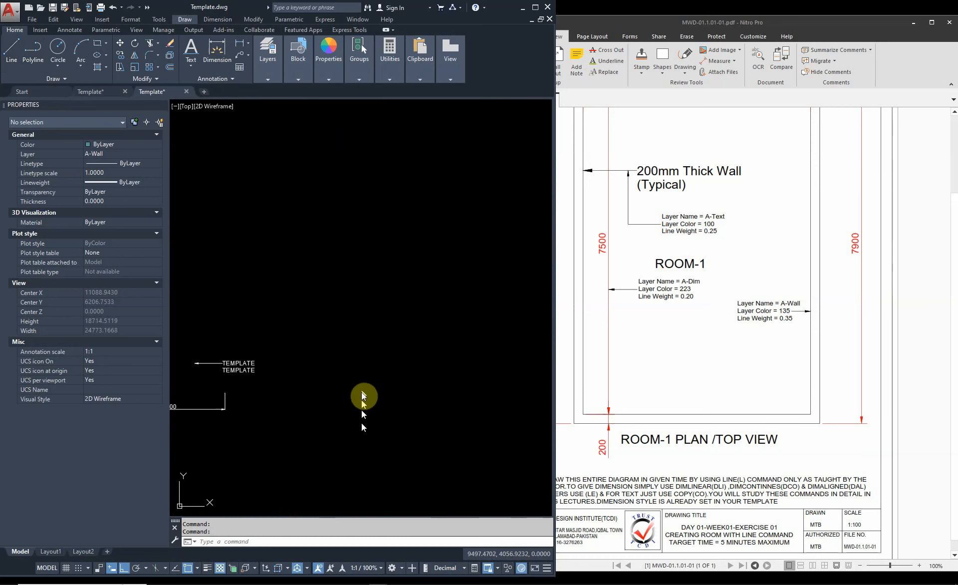
pyautogui.click(361, 387)
pyautogui.press('Escape')
pyautogui.press('Escape')
# Draw the room's inner bottom edge 5000 mm long in empty space beside the template samples, continuing with a 7500 mm right edge upward
pyautogui.write('l')
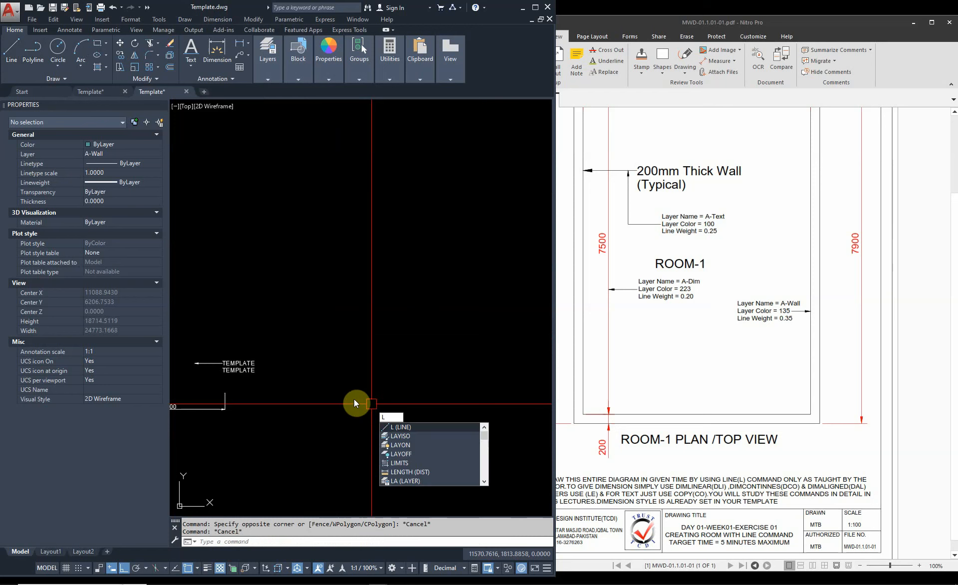
pyautogui.press('Return')
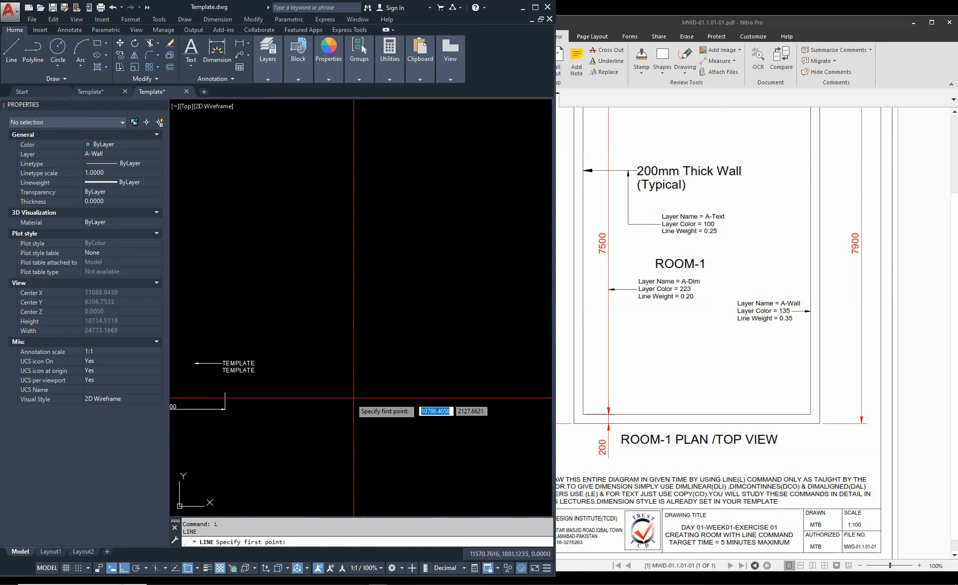
pyautogui.click(310, 401)
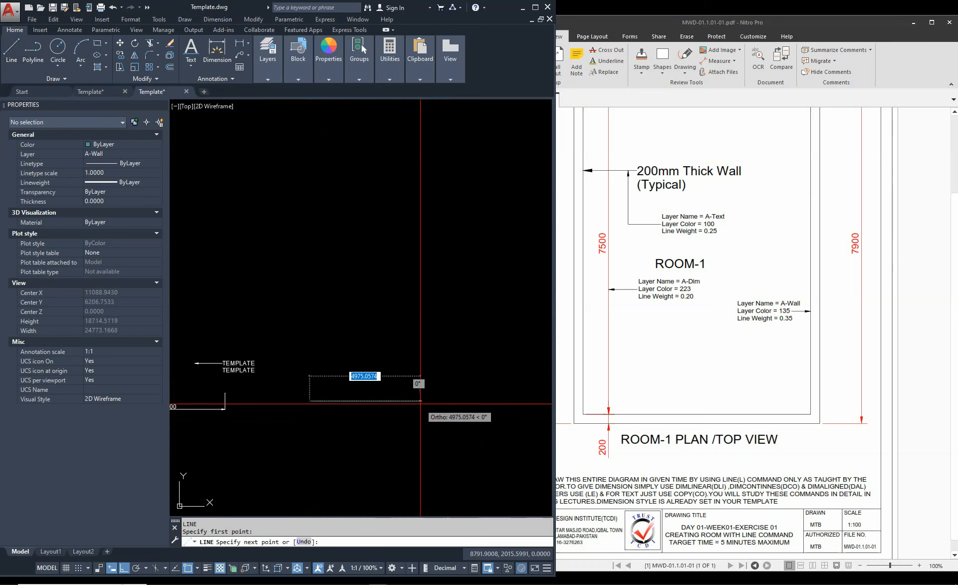
pyautogui.write('5000')
pyautogui.press('Return')
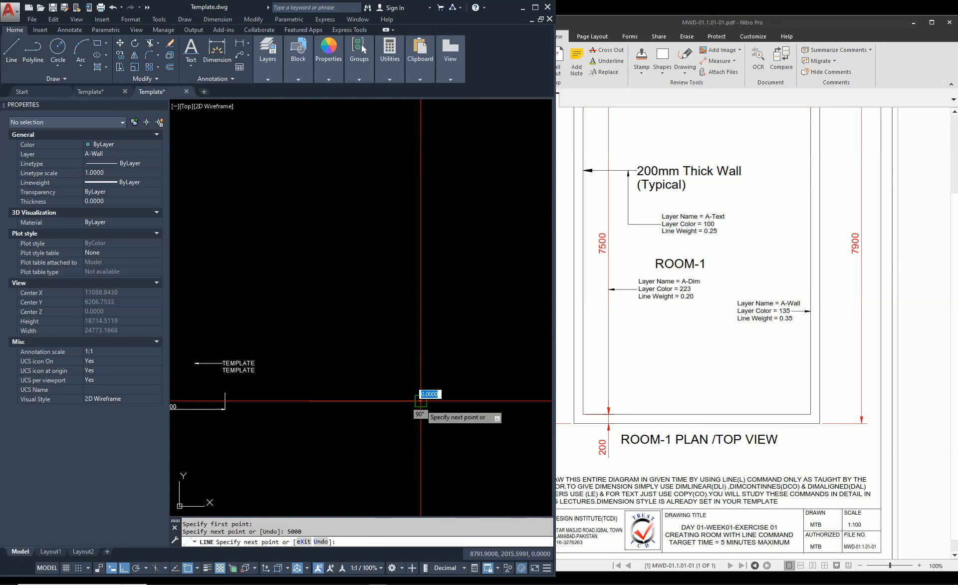
pyautogui.scroll(3, 801, 265)
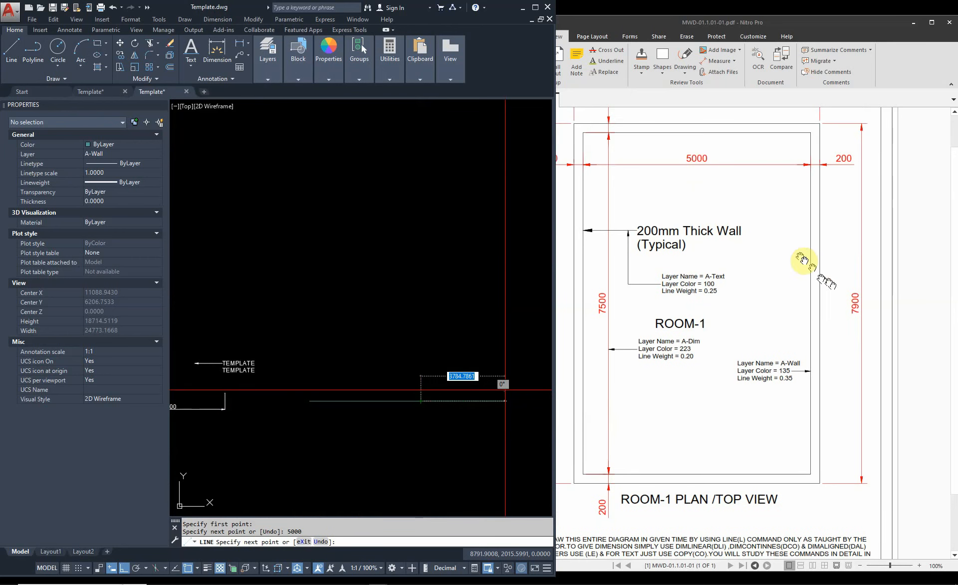
pyautogui.scroll(-2, 744, 195)
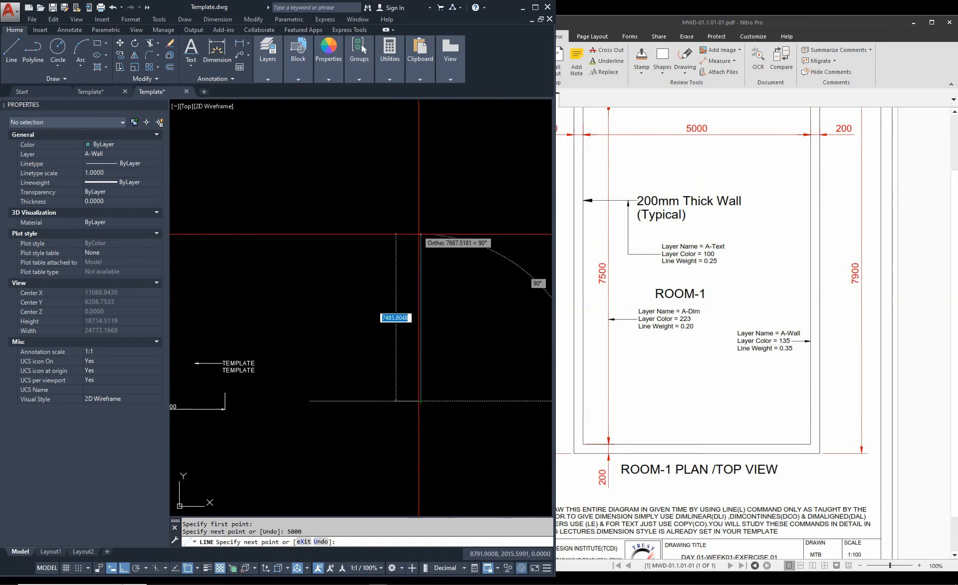
pyautogui.write('7500')
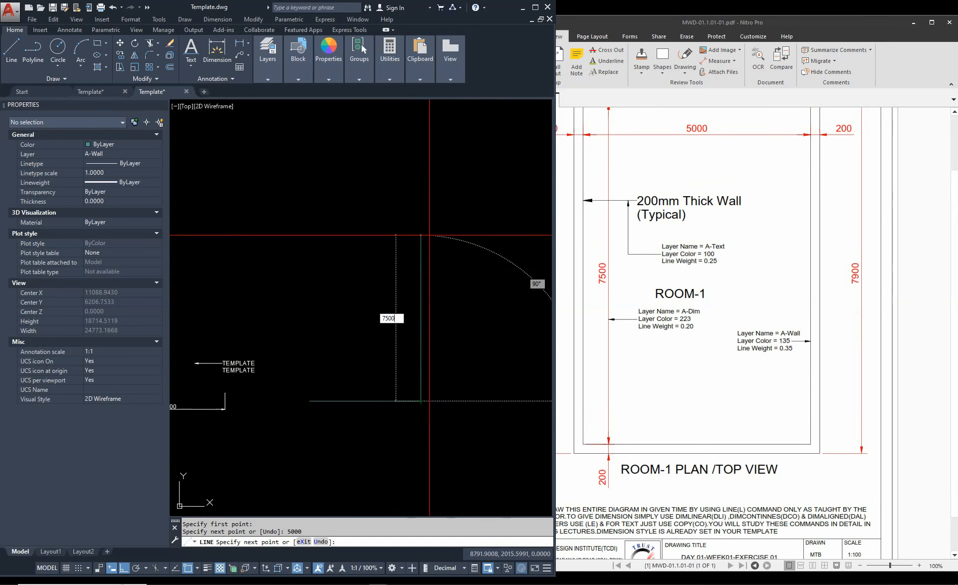
pyautogui.press('Return')
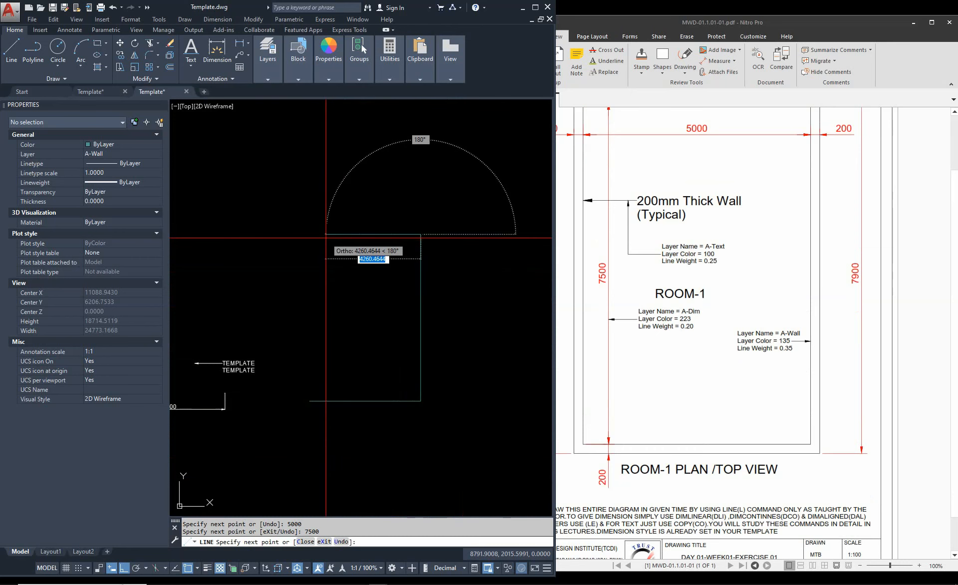
# Complete the inner room rectangle with a 5000 mm top edge and a 7500 mm left edge
pyautogui.write('500')
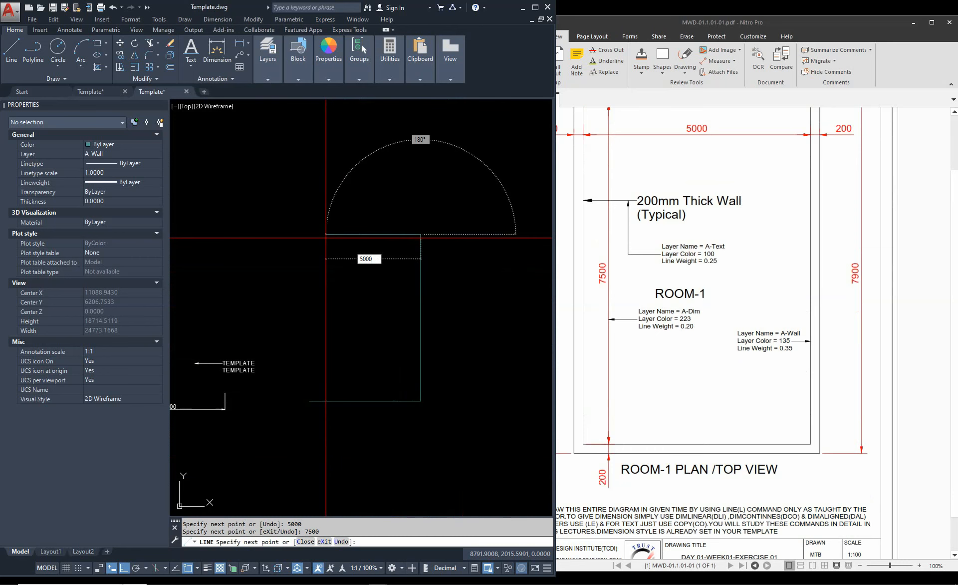
pyautogui.write('0')
pyautogui.press('Return')
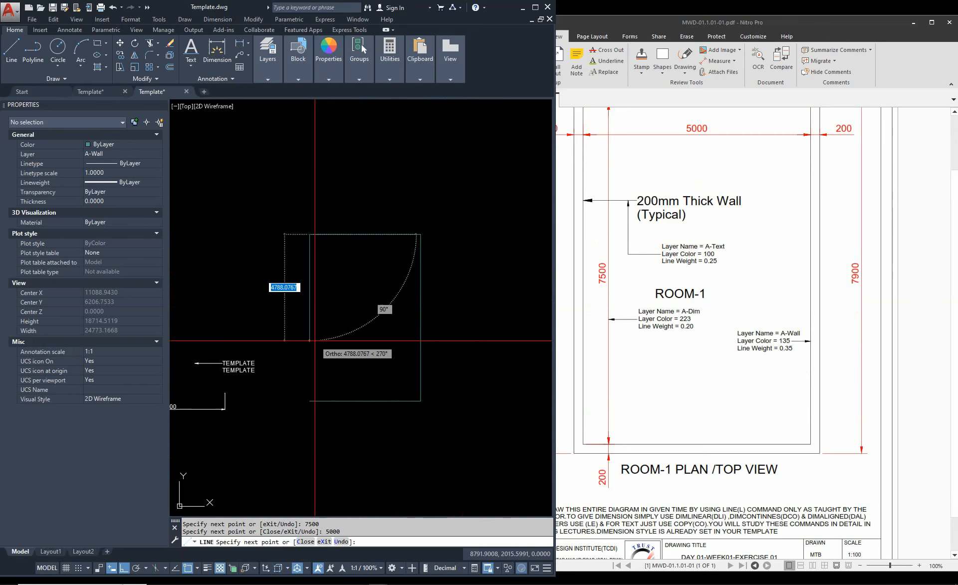
pyautogui.write('7500')
pyautogui.press('Return')
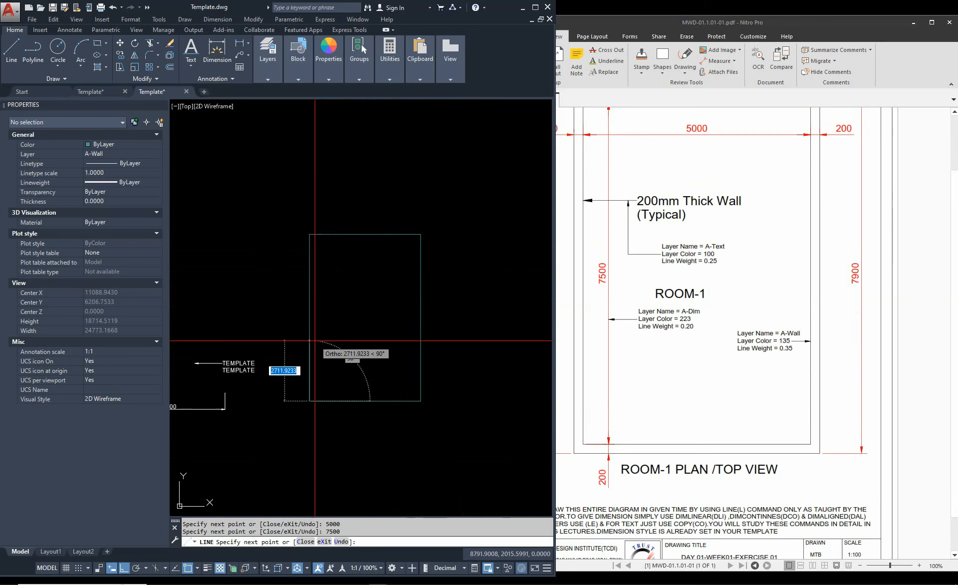
pyautogui.press('Escape')
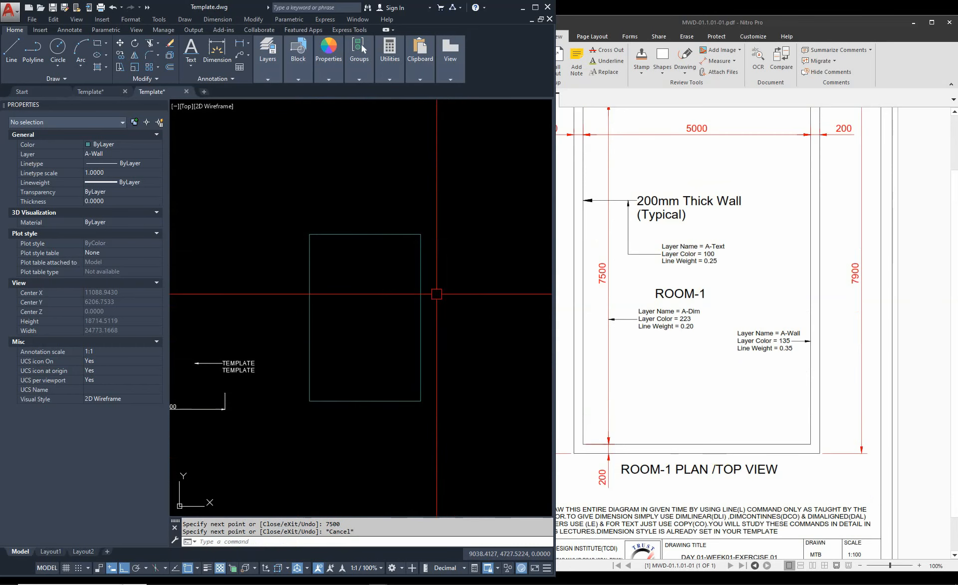
pyautogui.scroll(-2, 372, 245)
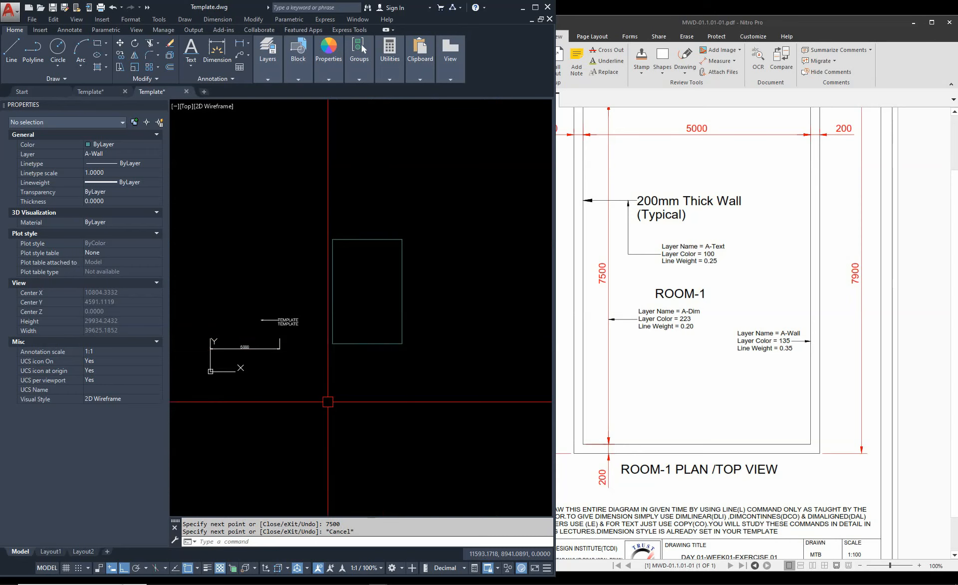
pyautogui.scroll(4, 319, 342)
pyautogui.scroll(1, 351, 352)
pyautogui.scroll(-3, 355, 352)
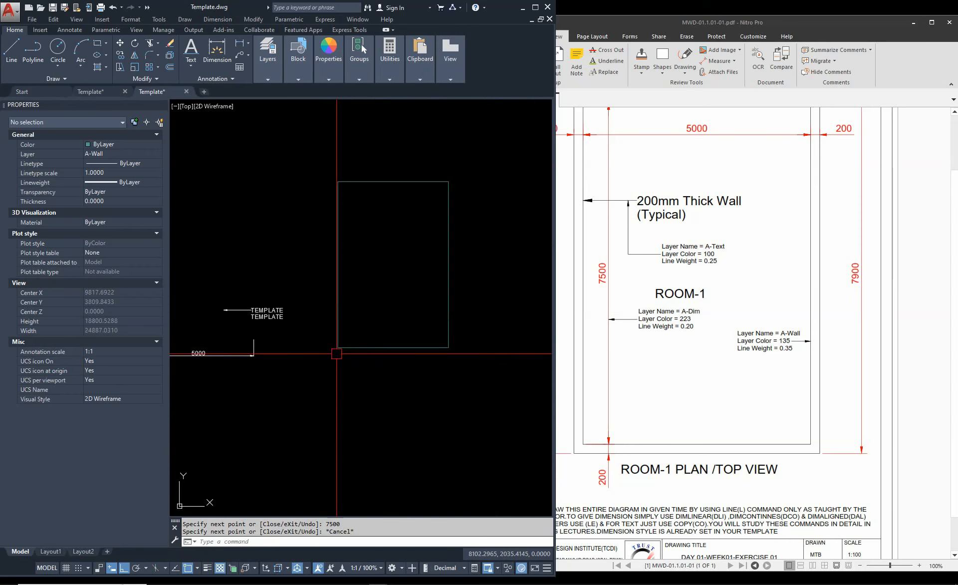
pyautogui.scroll(3, 348, 368)
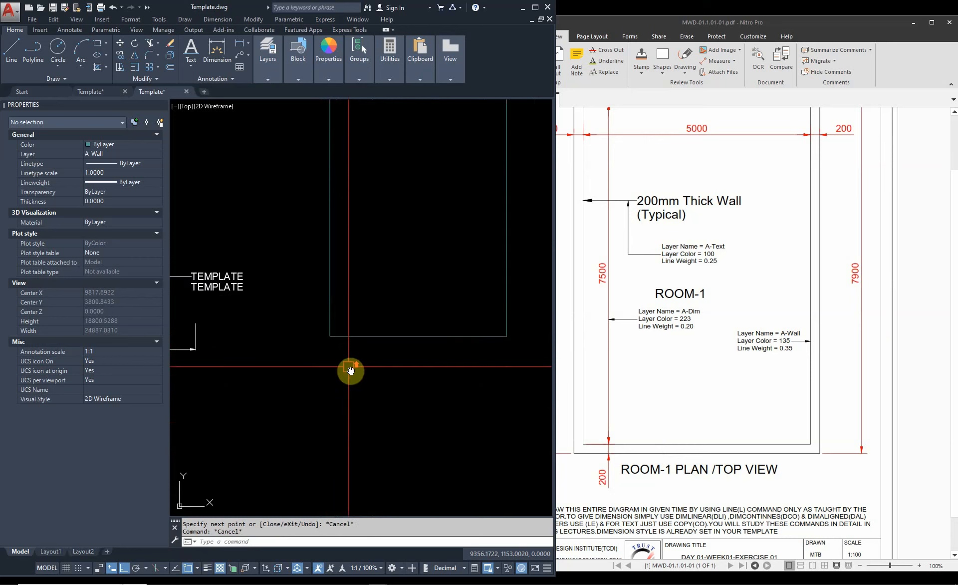
pyautogui.press('Return')
pyautogui.press('Escape')
pyautogui.press('F11')
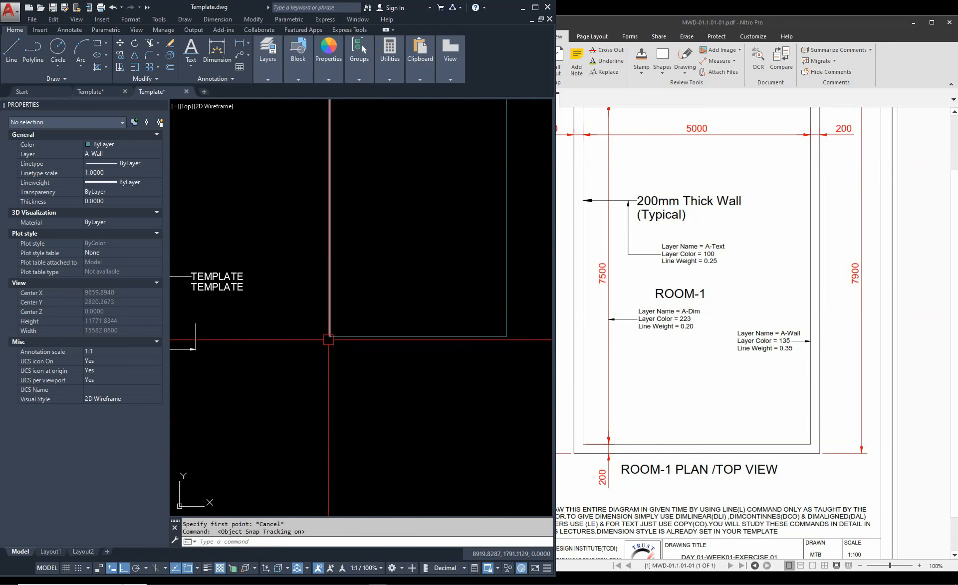
pyautogui.write('L')
pyautogui.press('Return')
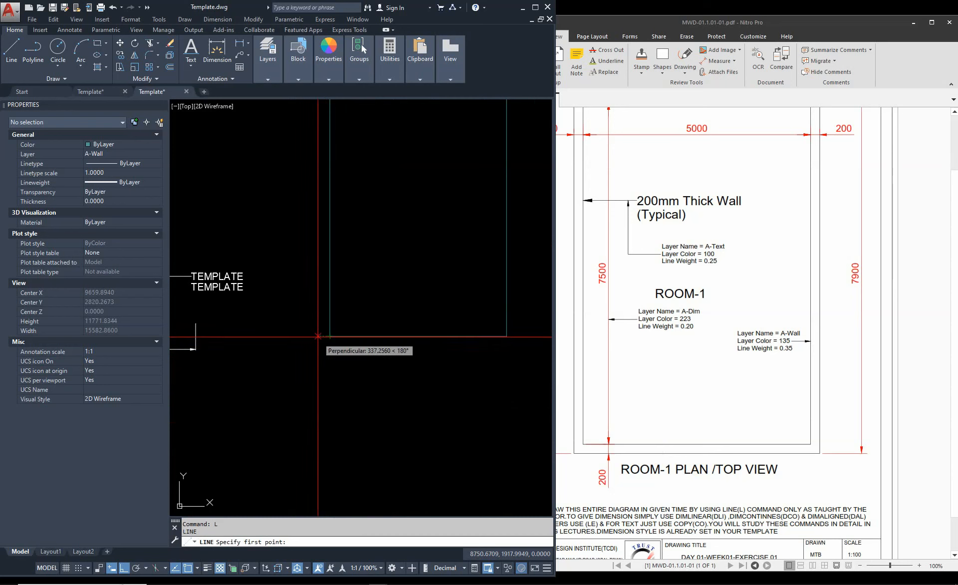
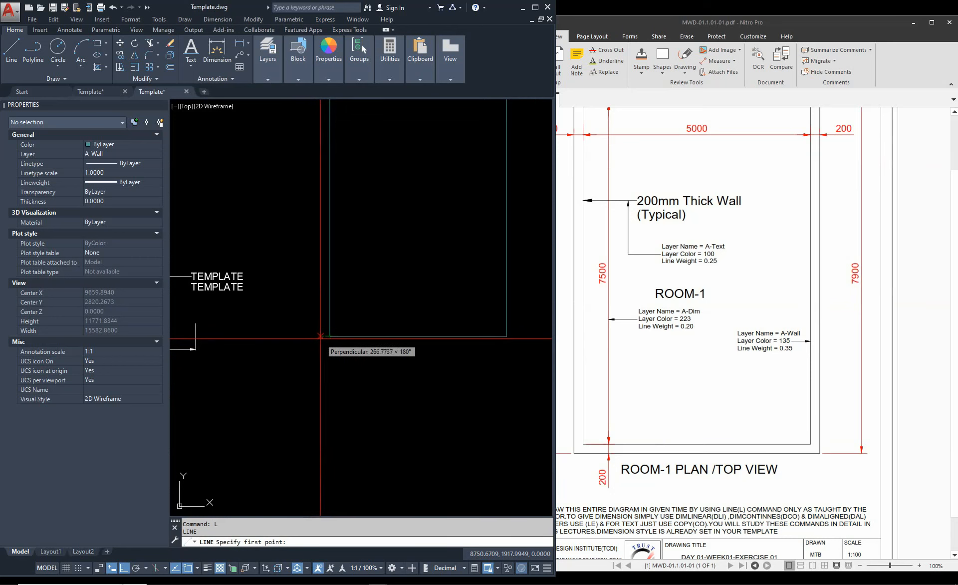
pyautogui.press('Escape')
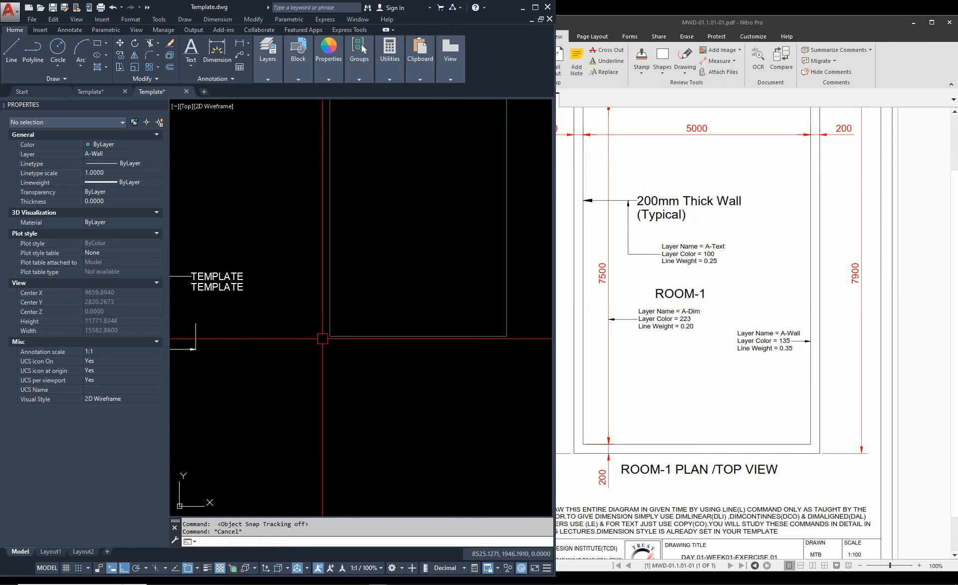
# Draw a 200 mm line leftward from the lower-left corner of the inner room rectangle
pyautogui.write('l')
pyautogui.press('Return')
pyautogui.click(330, 337)
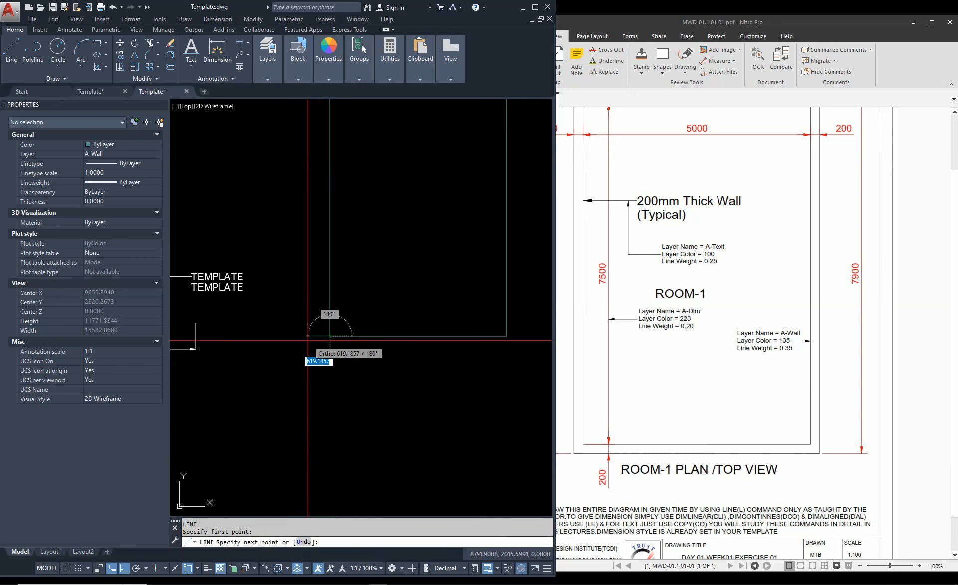
pyautogui.press('Return')
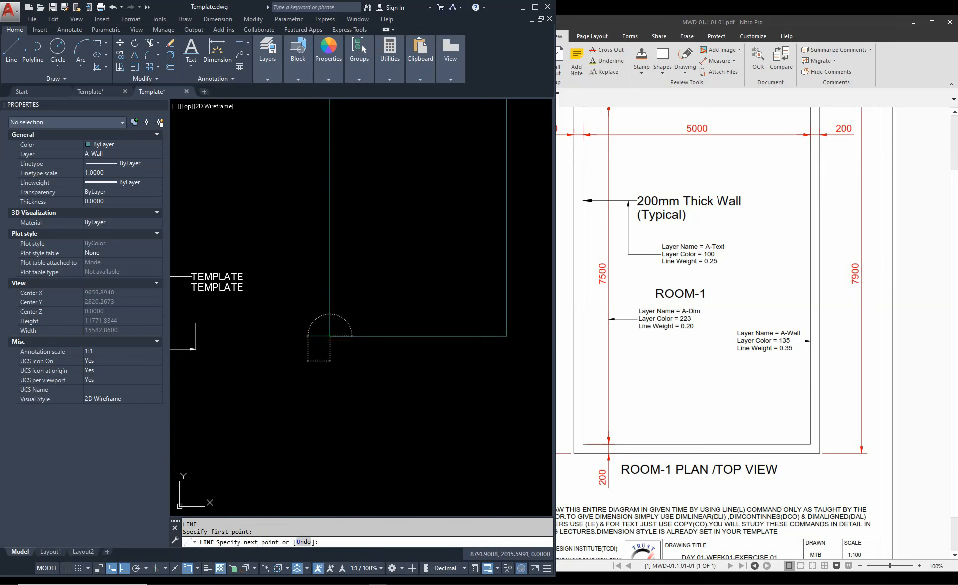
pyautogui.press('Escape')
# Draw a 200 mm line downward from the outer end of the short horizontal line at the room's lower-left corner
pyautogui.scroll(6, 308, 349)
pyautogui.scroll(6, 338, 306)
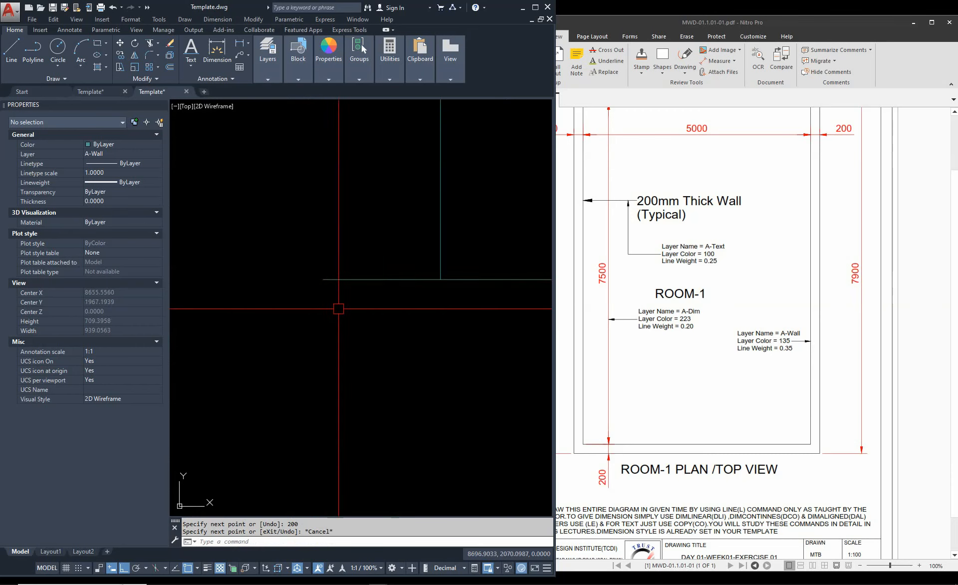
pyautogui.write('l')
pyautogui.press('Return')
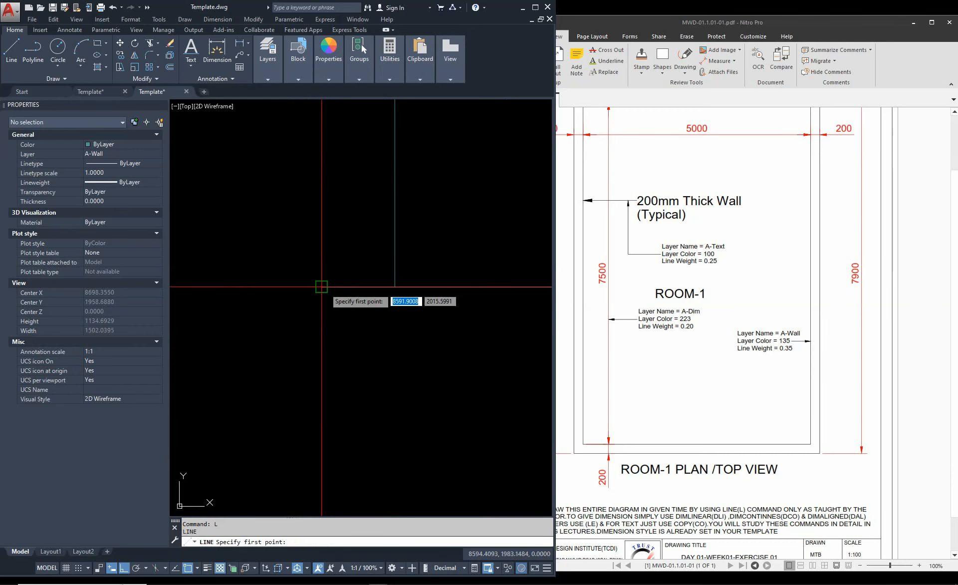
pyautogui.click(321, 287)
pyautogui.write('200')
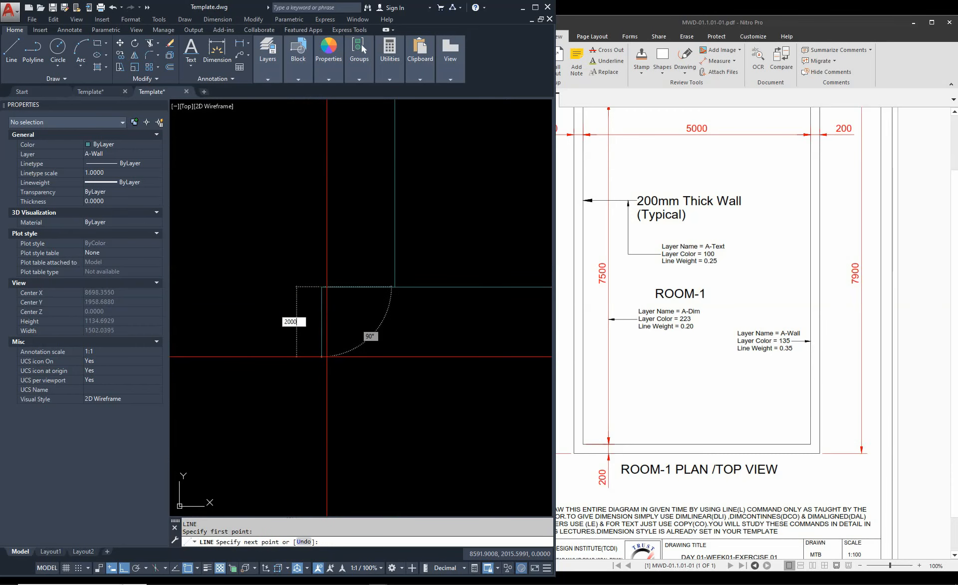
pyautogui.press('Return')
pyautogui.press('Return')
# Erase the short 200 mm horizontal helper line at the inner room's lower-left corner
pyautogui.write('e')
pyautogui.press('Return')
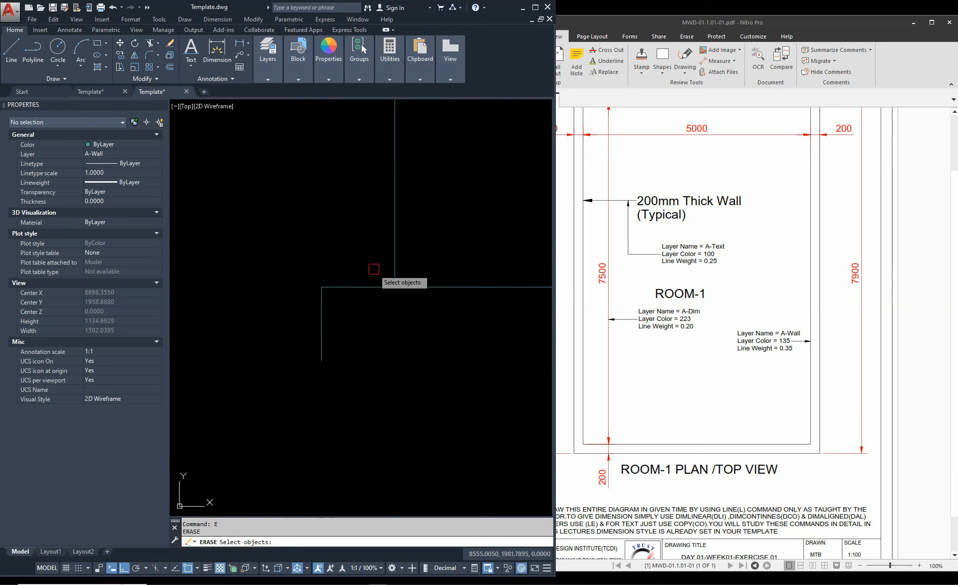
pyautogui.click(369, 281)
pyautogui.click(368, 300)
pyautogui.scroll(-10, 372, 309)
pyautogui.click(627, 392)
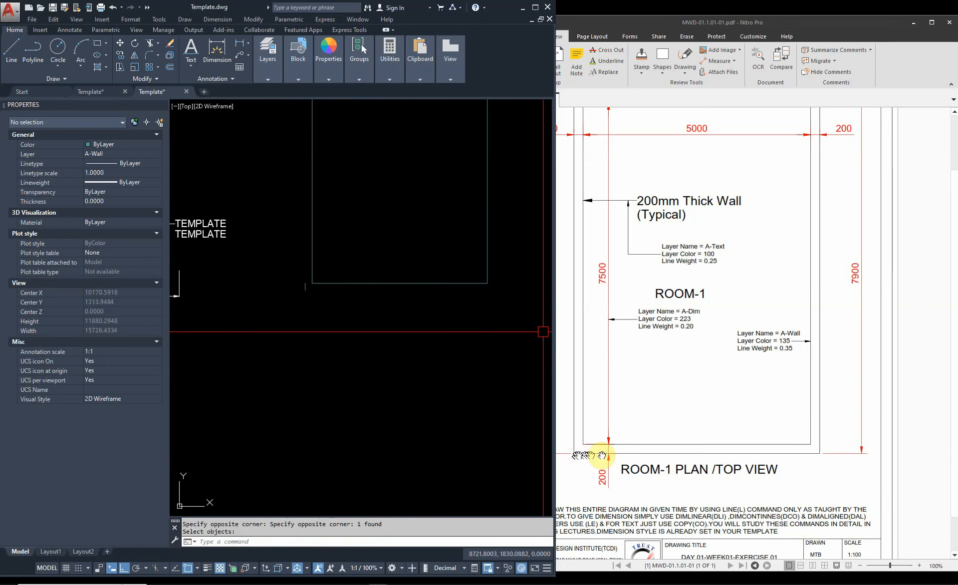
pyautogui.press('Escape')
pyautogui.scroll(4, 340, 307)
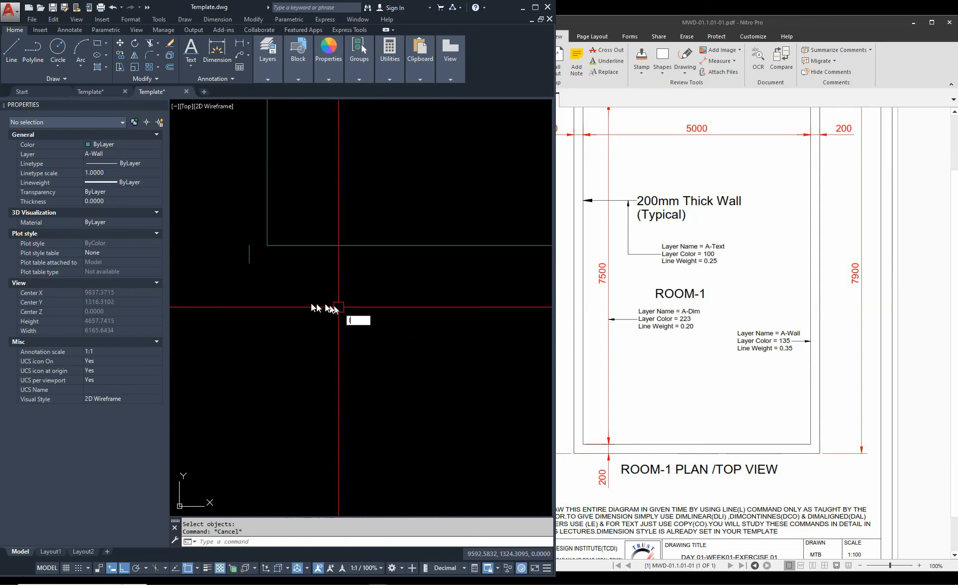
# Draw the outer wall's bottom edge 5400 mm rightward from the lower end of the short vertical helper line
pyautogui.write('l')
pyautogui.press('Return')
pyautogui.scroll(-4, 291, 323)
pyautogui.click(279, 300)
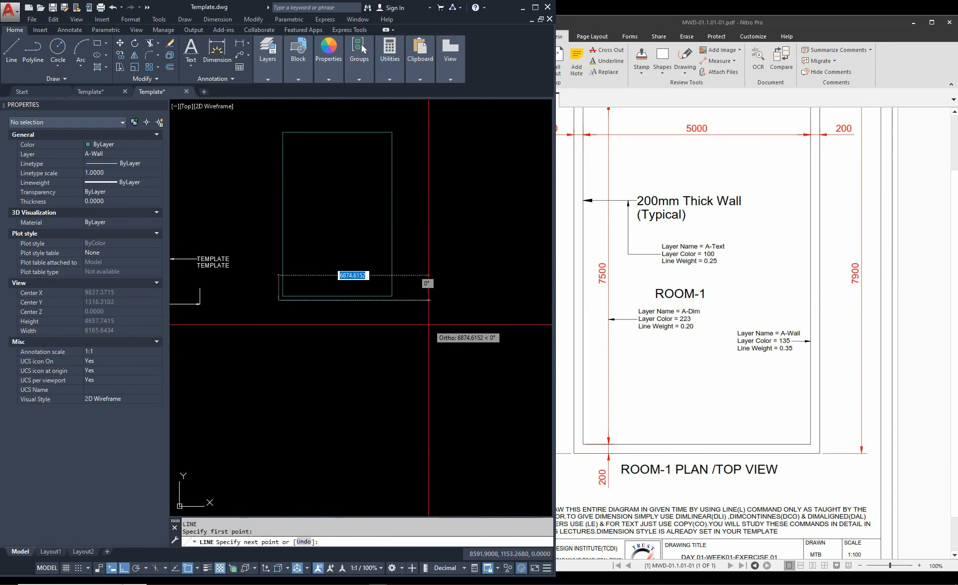
pyautogui.write('5400')
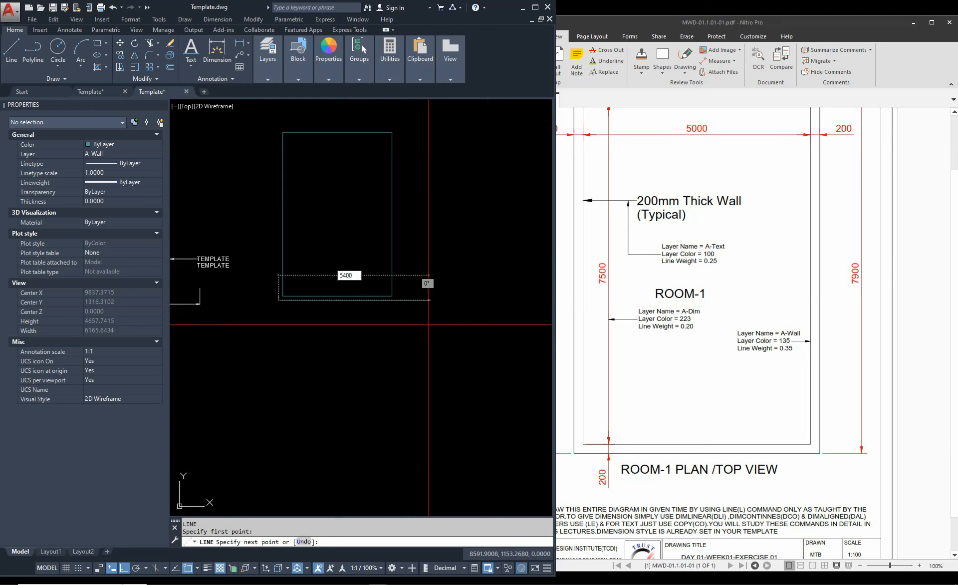
pyautogui.moveTo(652, 157); pyautogui.dragTo(748, 325)
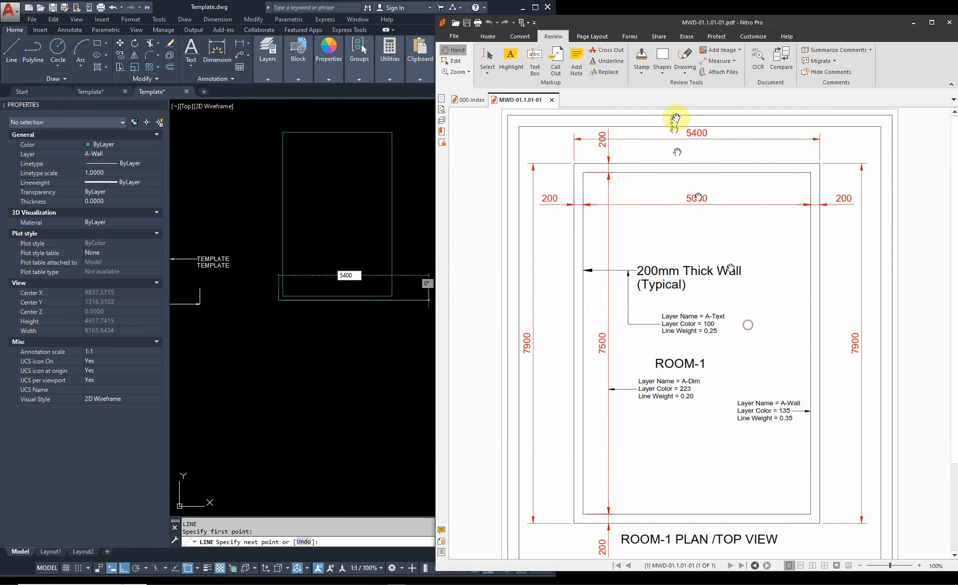
pyautogui.scroll(-3, 667, 384)
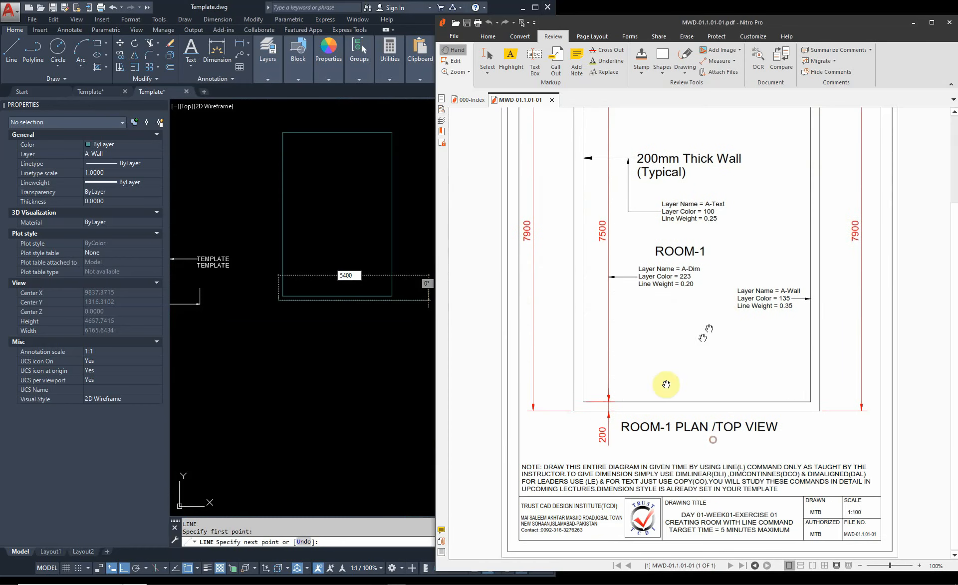
pyautogui.click(434, 397)
pyautogui.scroll(2, 399, 307)
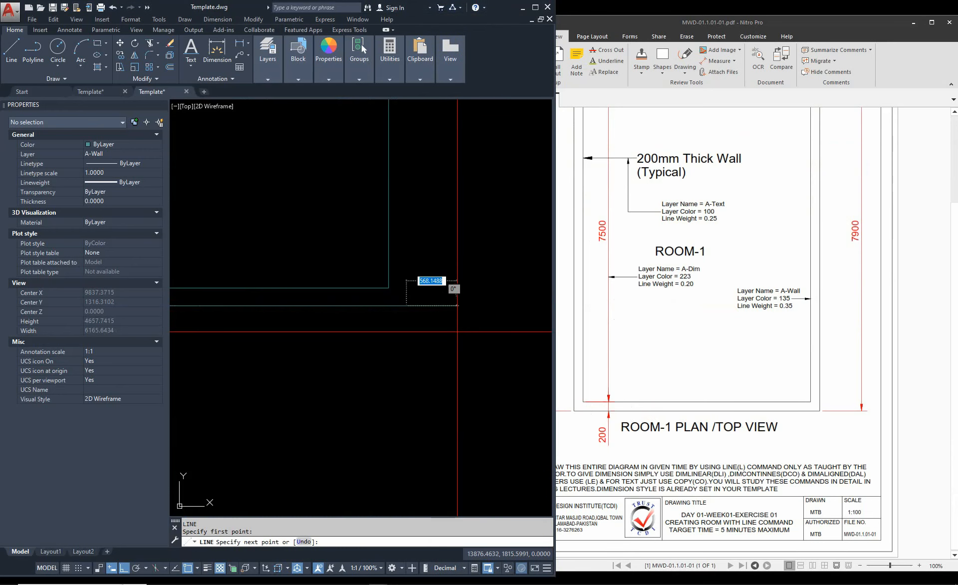
pyautogui.scroll(-8, 499, 325)
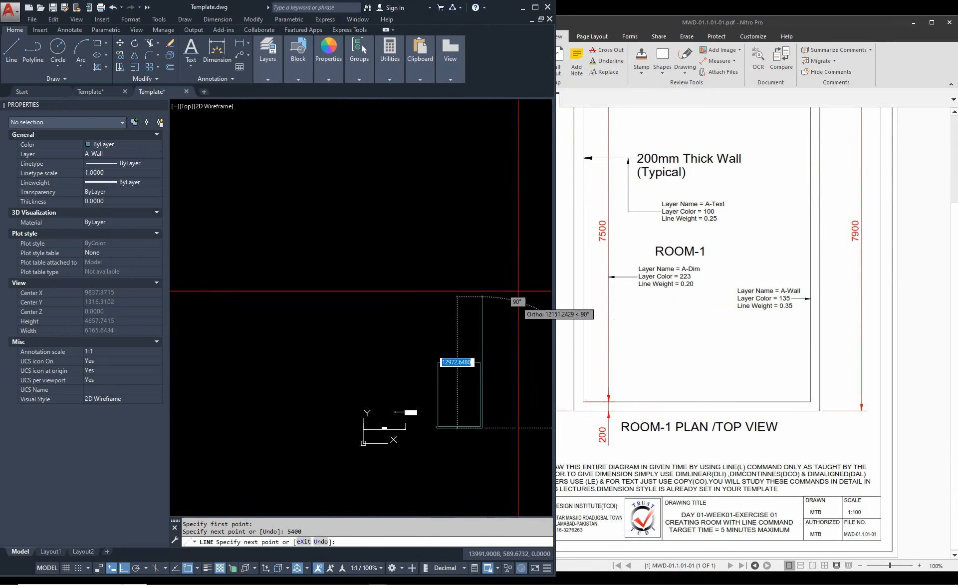
# Complete the outer wall rectangle with a 7900 mm right edge, a 5400 mm top edge and a 7900 mm left edge
pyautogui.write('7900')
pyautogui.press('Return')
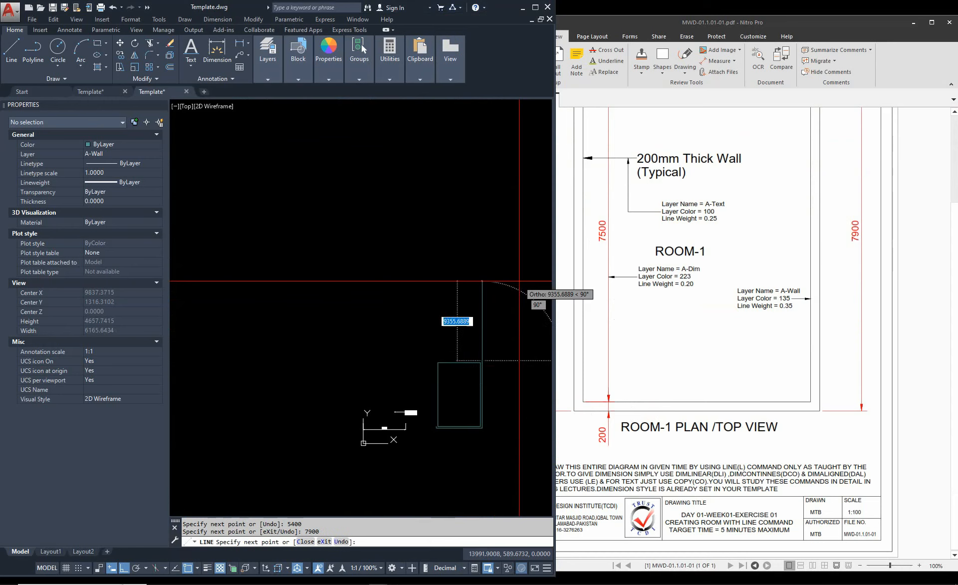
pyautogui.write('54')
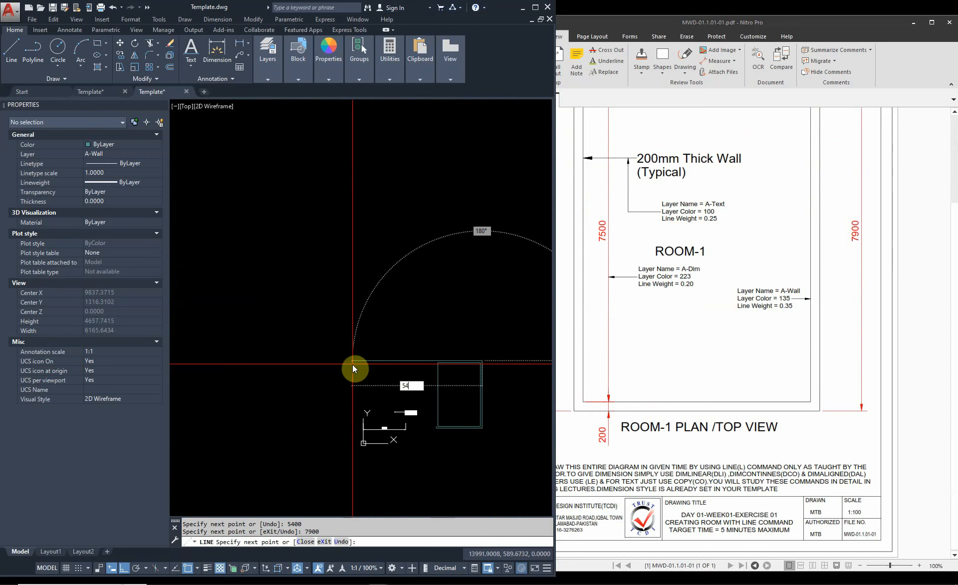
pyautogui.write('00')
pyautogui.press('Return')
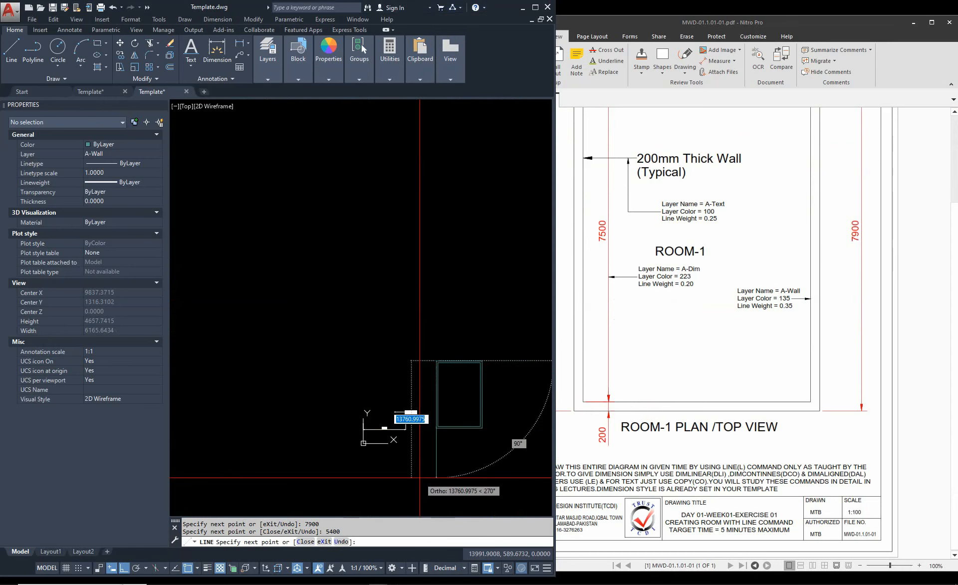
pyautogui.write('7')
pyautogui.press('Return')
pyautogui.press('Escape')
pyautogui.scroll(-4, 392, 456)
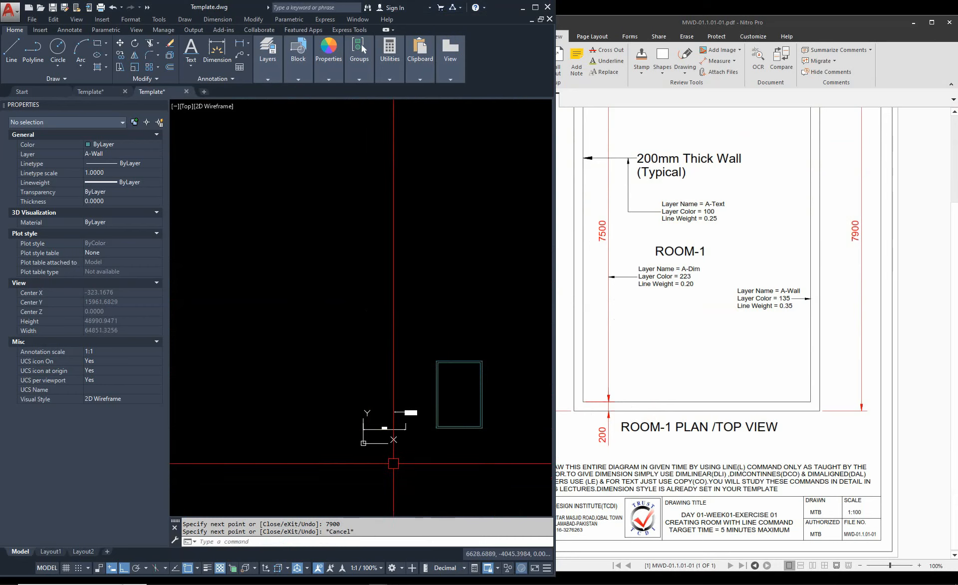
pyautogui.moveTo(392, 456)
pyautogui.mouseDown(button='middle')
pyautogui.moveTo(404, 445)
pyautogui.moveTo(414, 252)
pyautogui.moveTo(391, 186)
pyautogui.mouseUp(button='middle')
pyautogui.scroll(10, 391, 240)
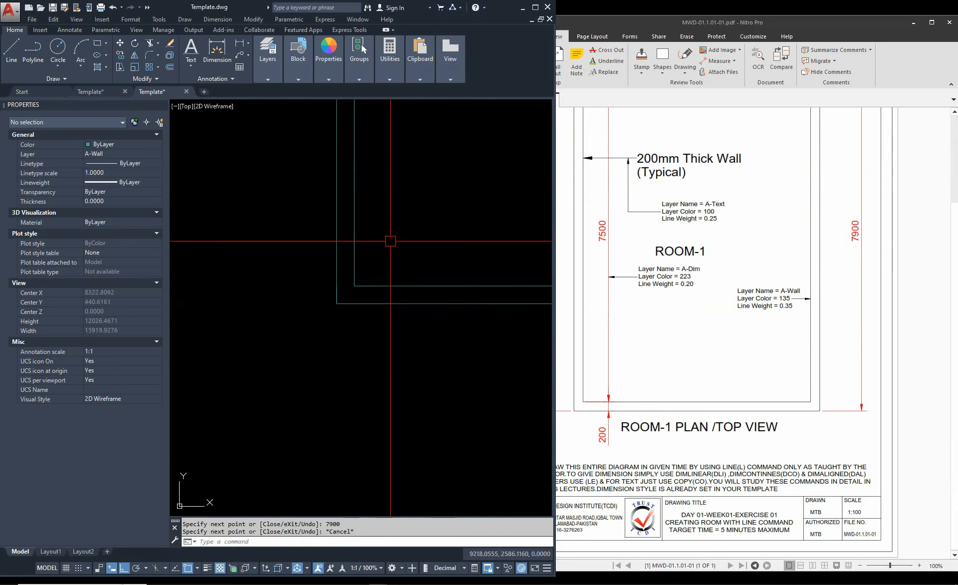
pyautogui.click(310, 209)
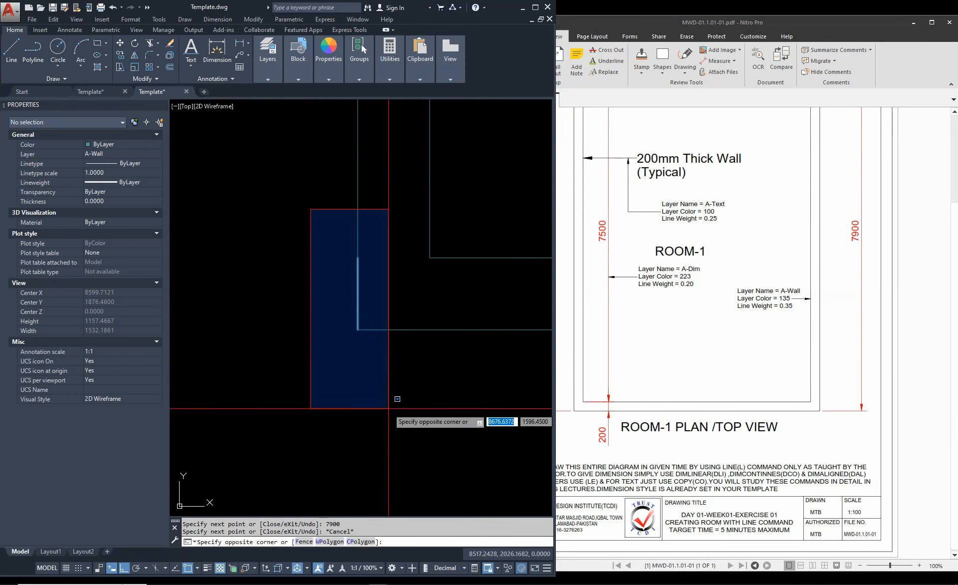
pyautogui.scroll(-4, 372, 389)
pyautogui.scroll(-4, 372, 390)
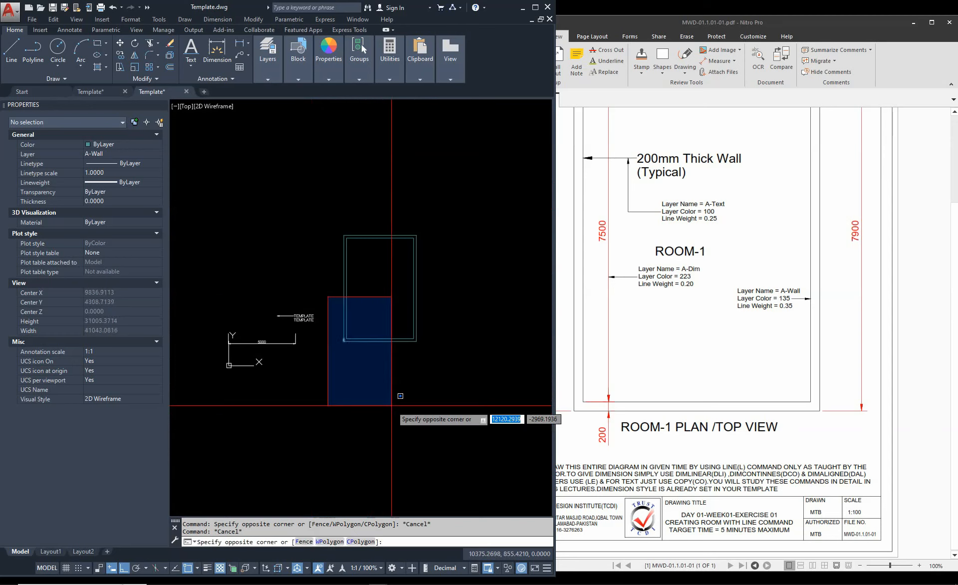
pyautogui.scroll(5, 396, 407)
pyautogui.press('Escape')
pyautogui.scroll(-2, 359, 359)
pyautogui.moveTo(359, 359); pyautogui.dragTo(388, 339, button='middle')
pyautogui.scroll(-4, 388, 339)
pyautogui.click(411, 253)
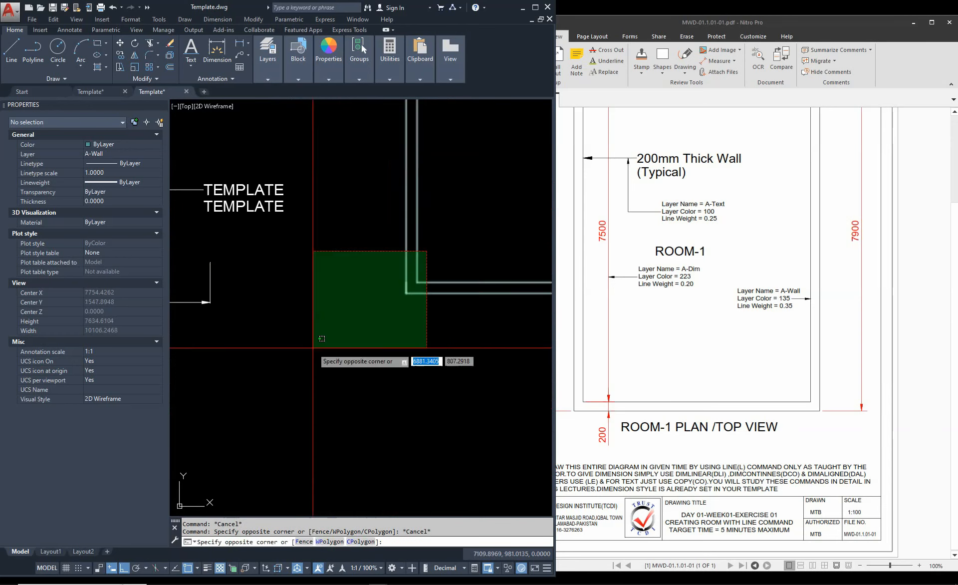
pyautogui.click(316, 353)
pyautogui.scroll(-4, 352, 290)
pyautogui.scroll(2, 356, 310)
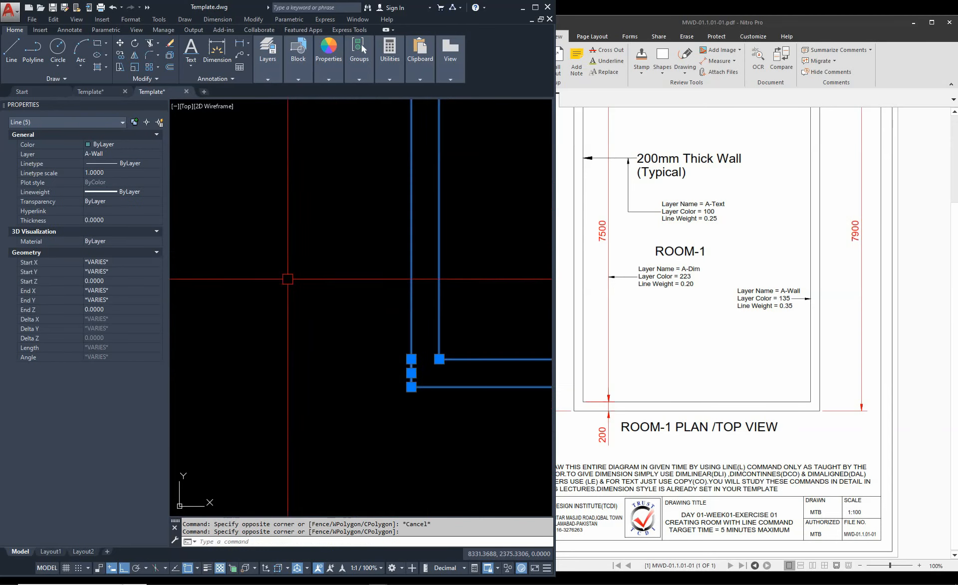
pyautogui.press('Escape')
pyautogui.scroll(2, 278, 278)
pyautogui.click(276, 261)
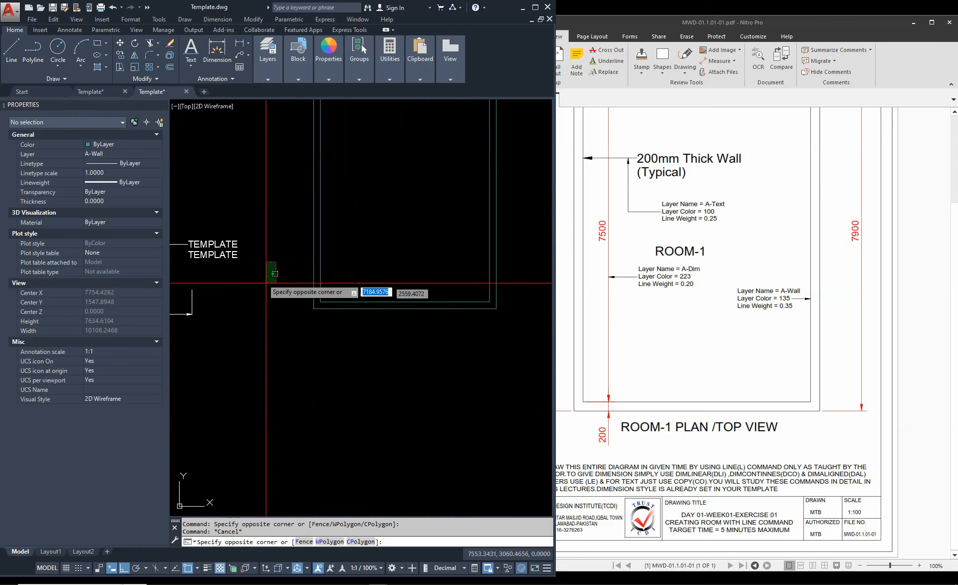
pyautogui.press('Escape')
pyautogui.press('Escape')
# Select the short 200 mm vertical helper line at the outer lower-left corner and erase it
pyautogui.click(270, 237)
pyautogui.click(359, 366)
pyautogui.click(274, 257)
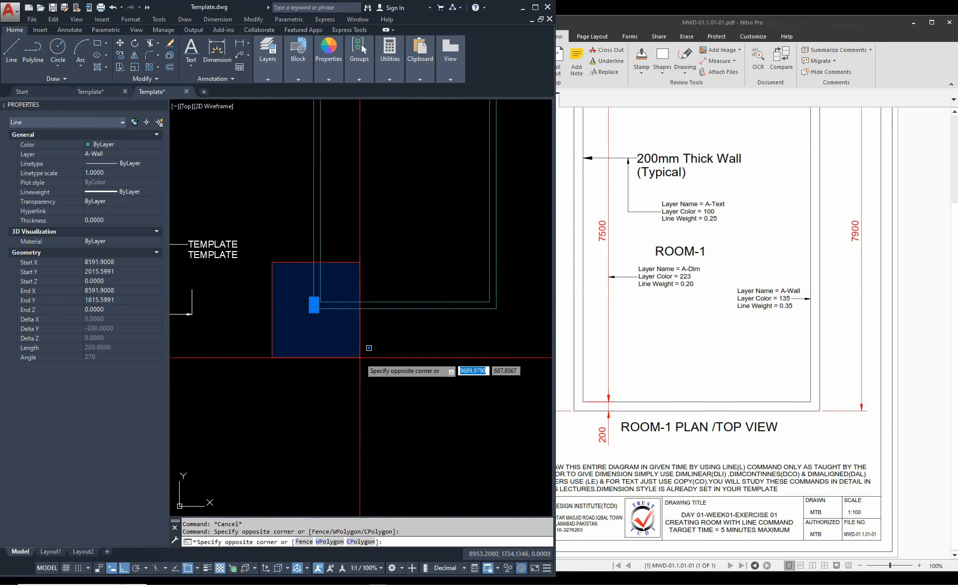
pyautogui.click(398, 354)
pyautogui.click(290, 277)
pyautogui.click(409, 385)
pyautogui.scroll(1, 317, 280)
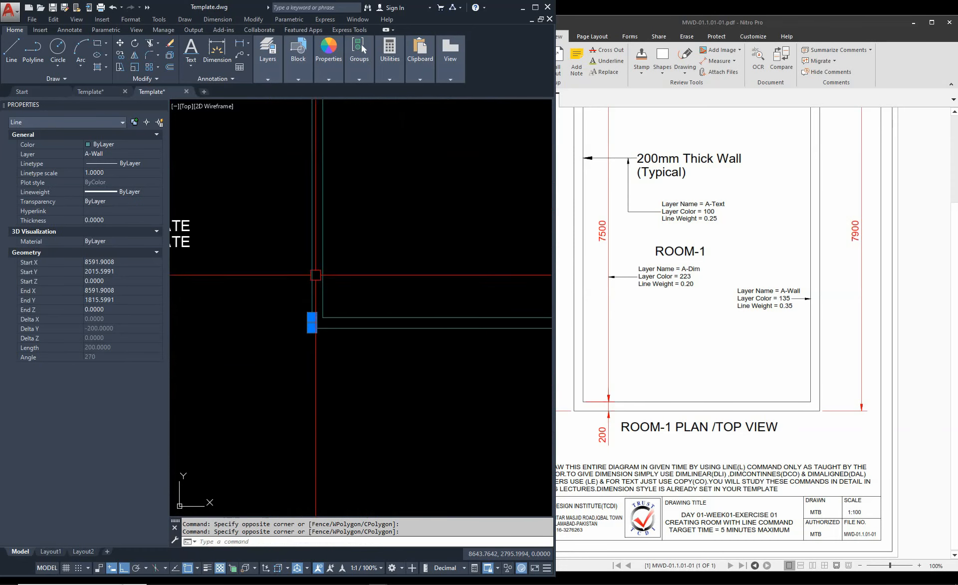
pyautogui.scroll(3, 300, 306)
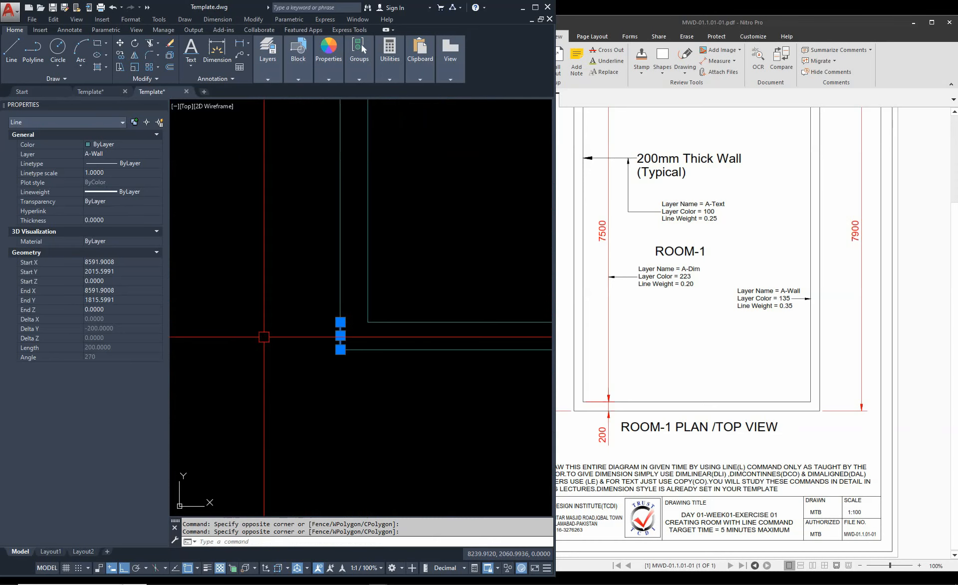
pyautogui.press('Return')
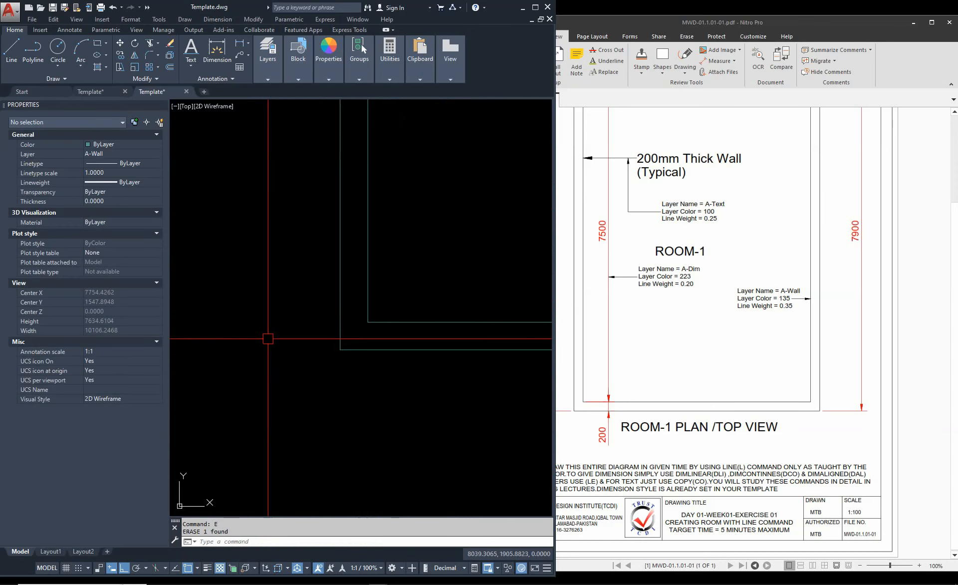
# Restore the just-erased short vertical line with the OOPS command
pyautogui.write('o')
pyautogui.press('Return')
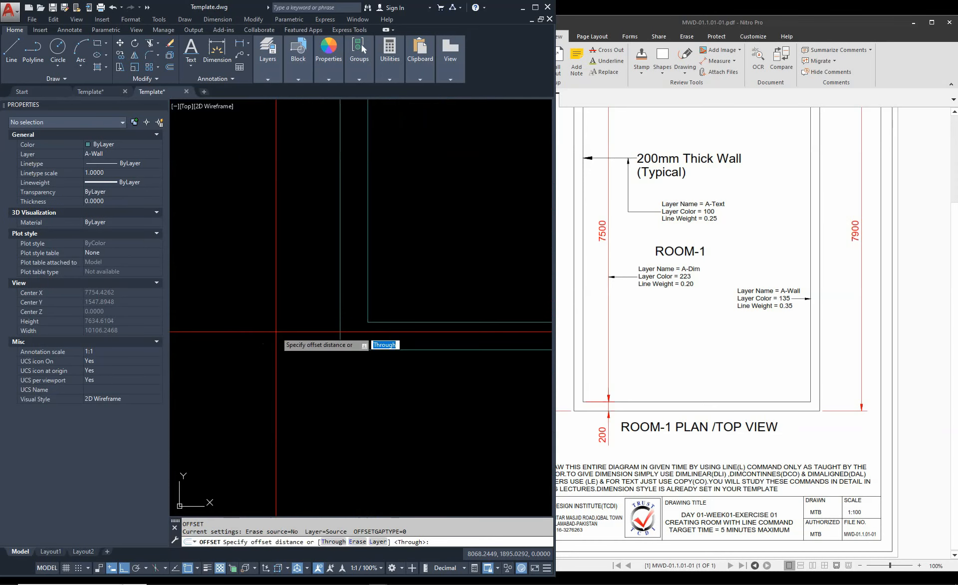
pyautogui.press('Escape')
pyautogui.press('Escape')
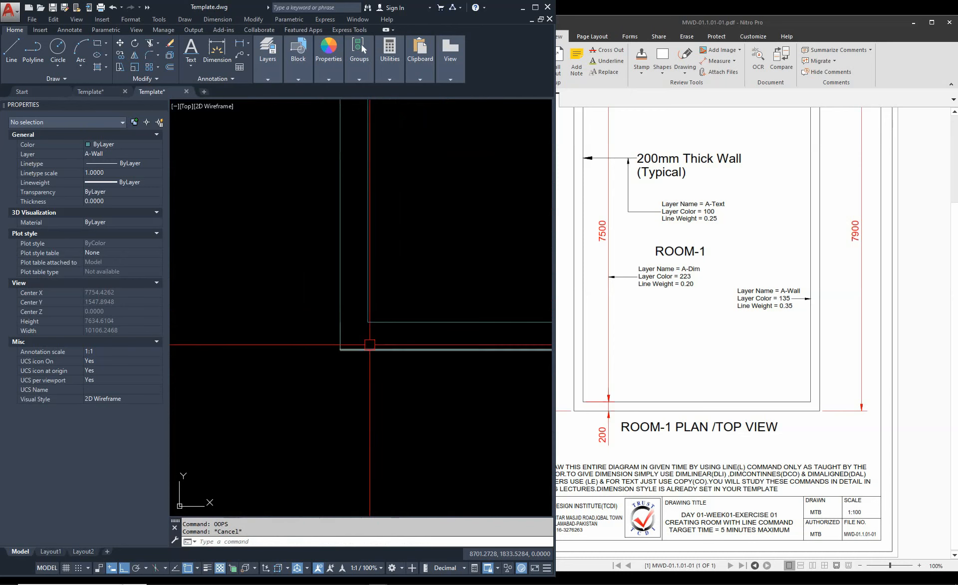
# Erase the short vertical helper line overlapping the outer wall's lower-left corner, enclosing it in a selection window
pyautogui.write('e')
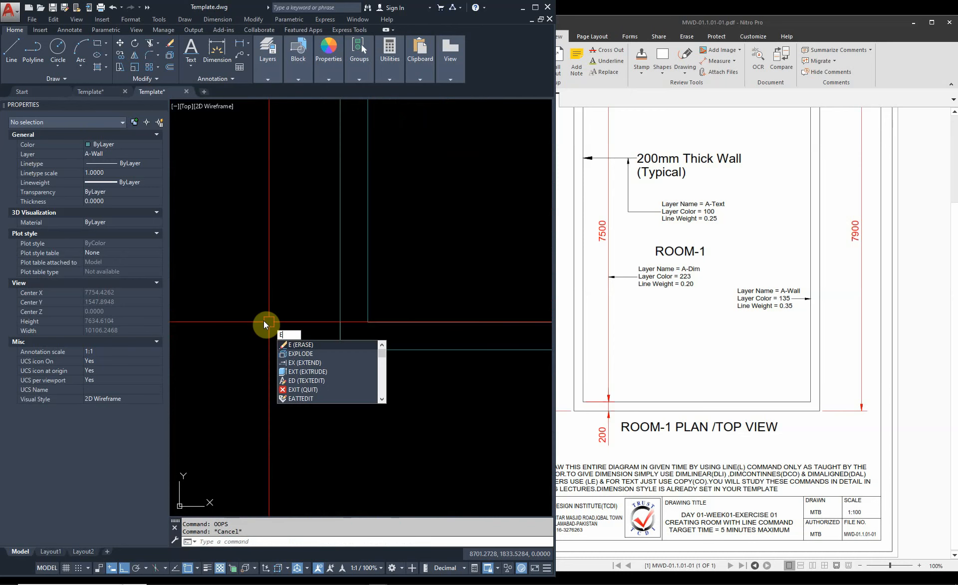
pyautogui.press('Return')
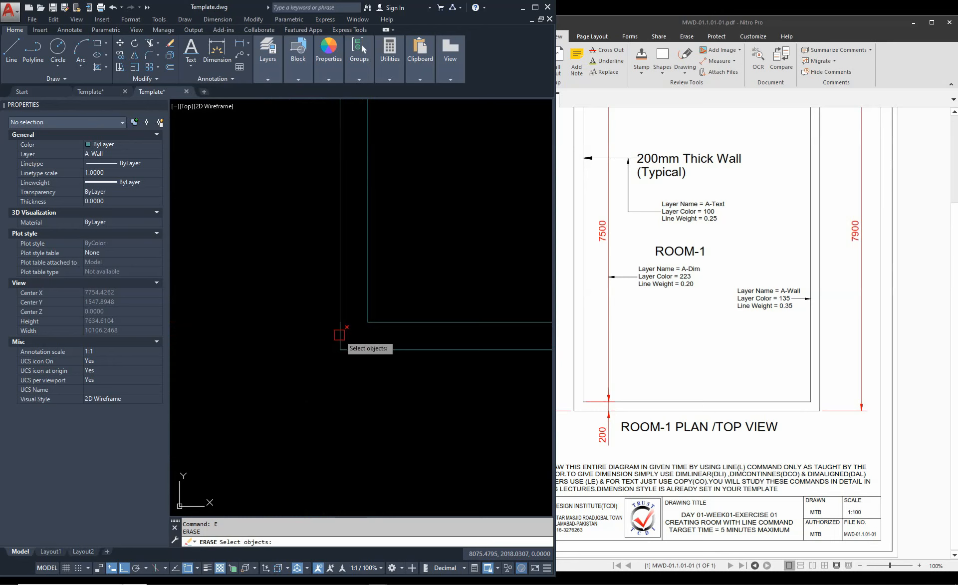
pyautogui.click(316, 307)
pyautogui.click(343, 384)
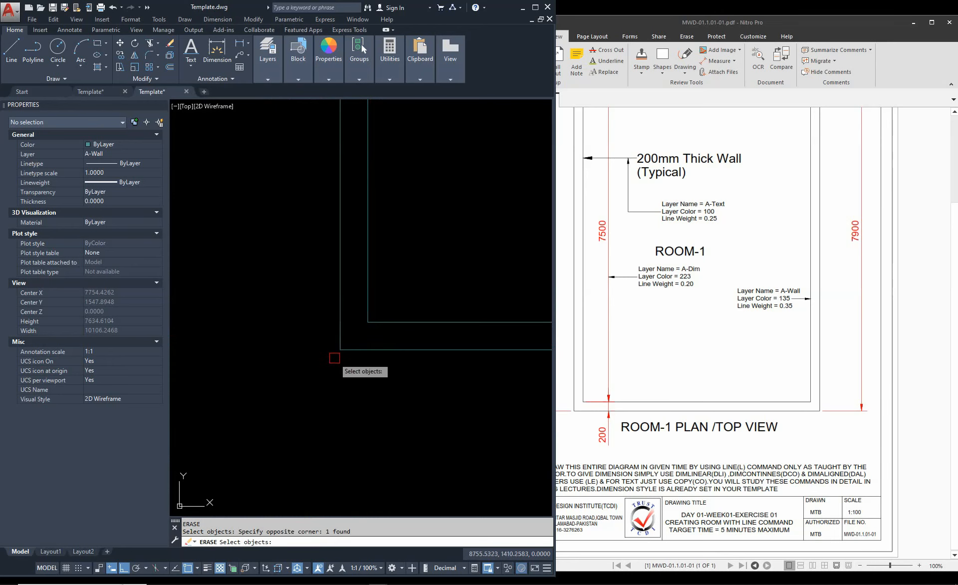
pyautogui.press('Return')
pyautogui.click(435, 428)
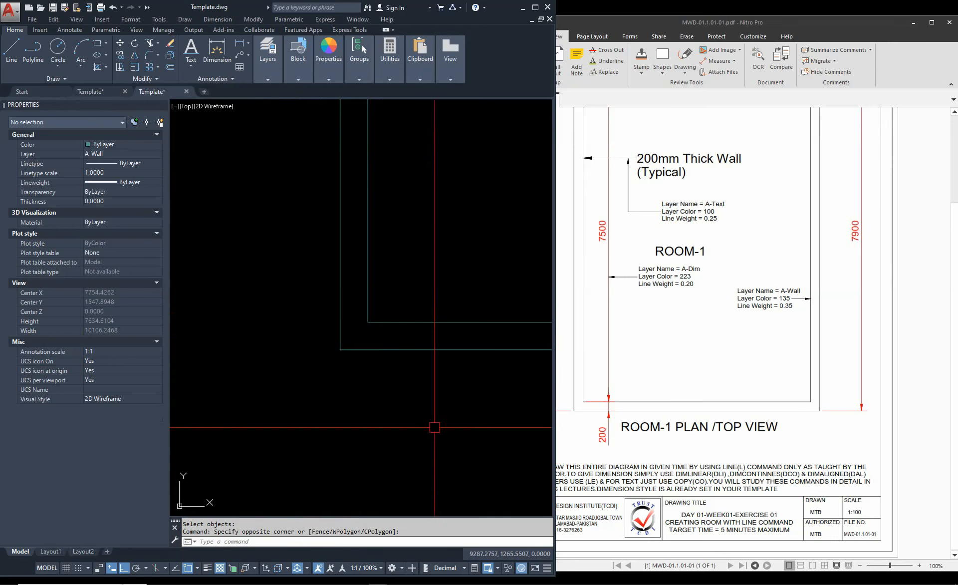
pyautogui.click(276, 283)
pyautogui.click(370, 380)
pyautogui.scroll(-8, 264, 317)
pyautogui.press('Escape')
pyautogui.moveTo(331, 242); pyautogui.dragTo(380, 366, button='middle')
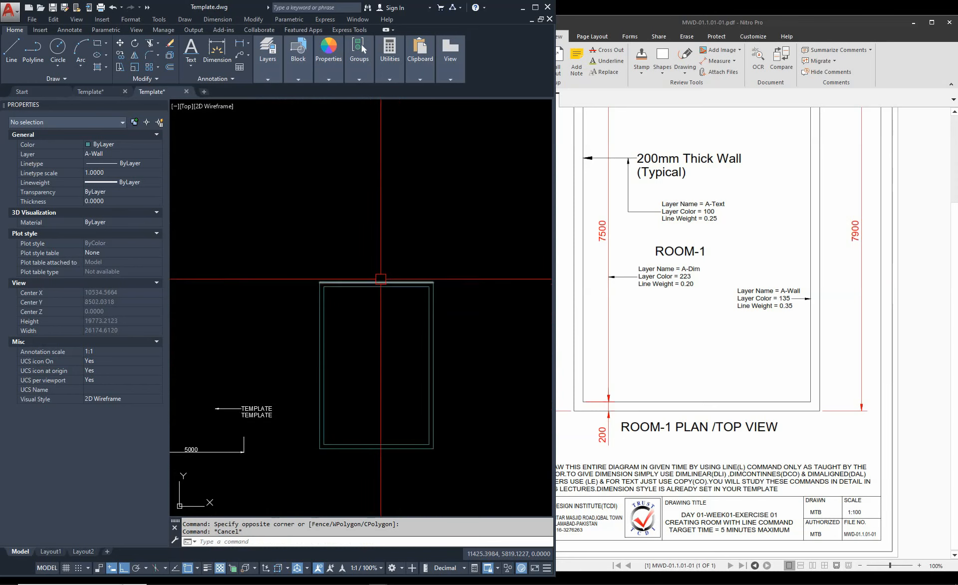
pyautogui.moveTo(391, 387)
pyautogui.mouseDown(button='middle')
pyautogui.moveTo(375, 351)
pyautogui.moveTo(352, 336)
pyautogui.mouseUp(button='middle')
pyautogui.scroll(-3, 352, 336)
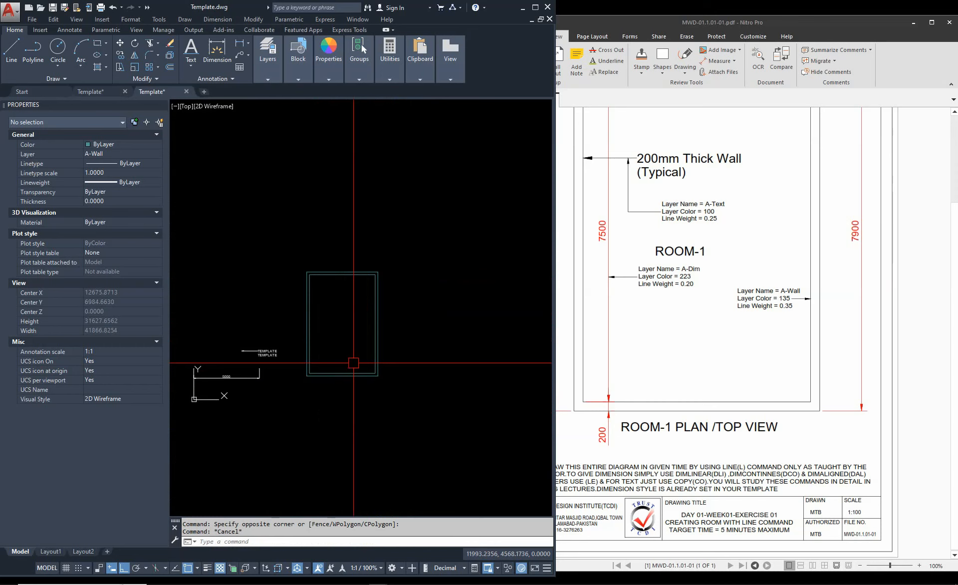
pyautogui.moveTo(422, 387); pyautogui.dragTo(381, 404, button='middle')
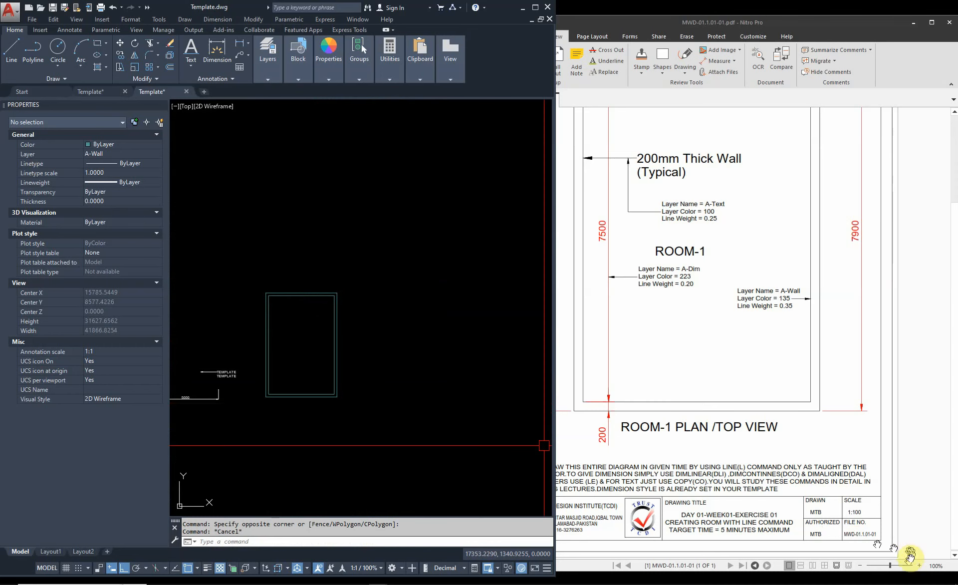
pyautogui.scroll(5, 387, 434)
pyautogui.write('L')
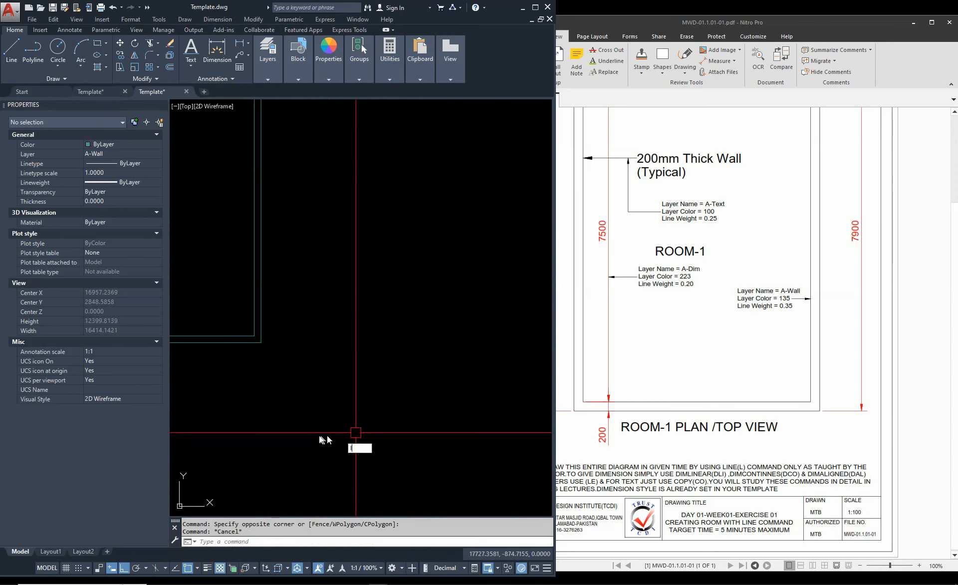
pyautogui.press('Return')
pyautogui.click(306, 359)
pyautogui.scroll(-10, 320, 359)
pyautogui.press('Escape')
# Start a new inner wall outline with lines in the empty space right of the finished plan: 5000 mm bottom edge, 7500 mm right edge
pyautogui.scroll(4, 332, 338)
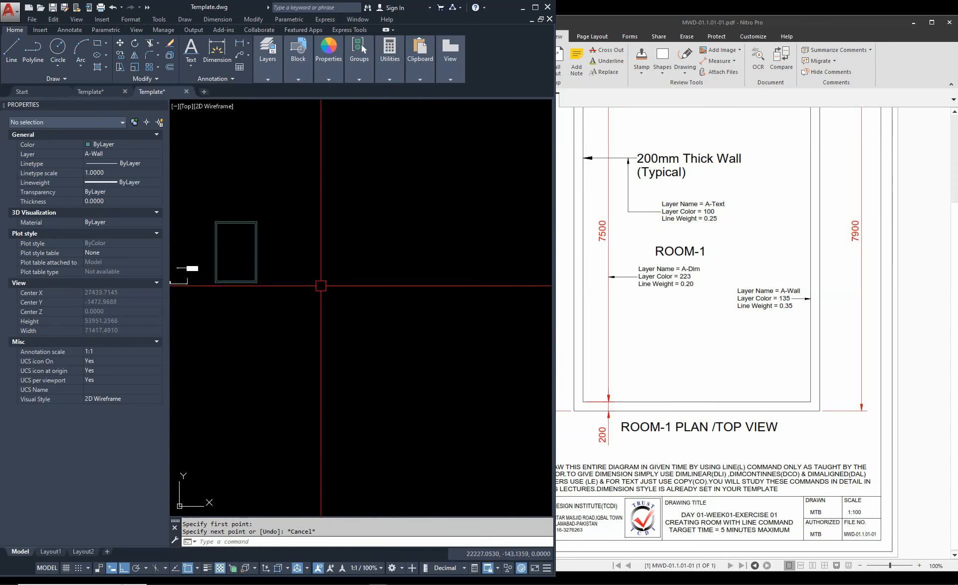
pyautogui.press('Return')
pyautogui.click(302, 282)
pyautogui.write('5000')
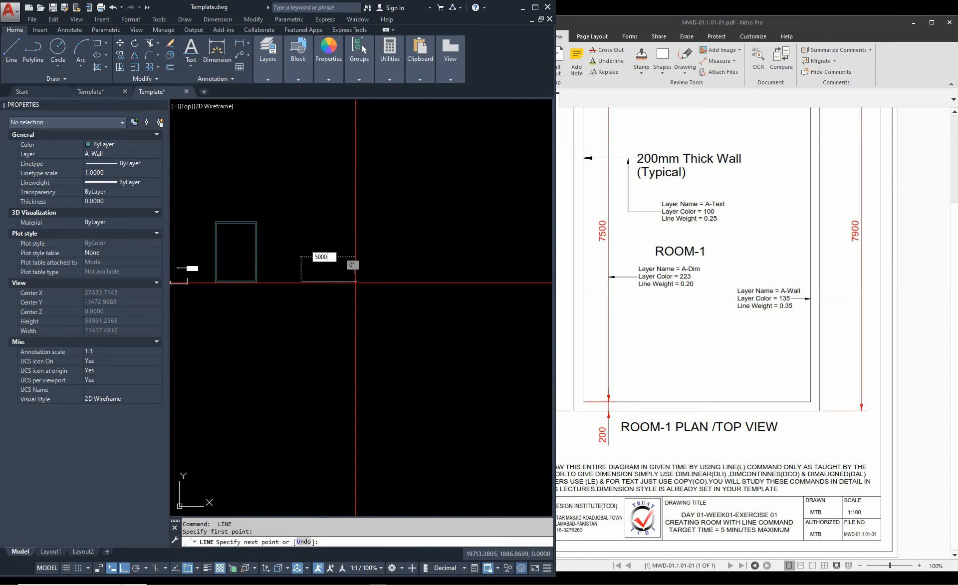
pyautogui.press('Return')
pyautogui.write('7')
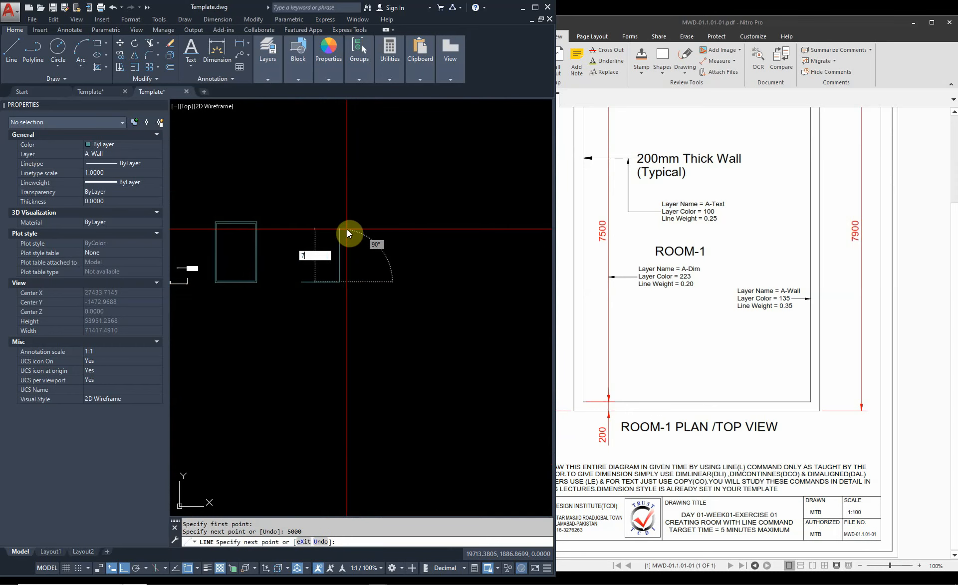
pyautogui.write('500')
pyautogui.press('Return')
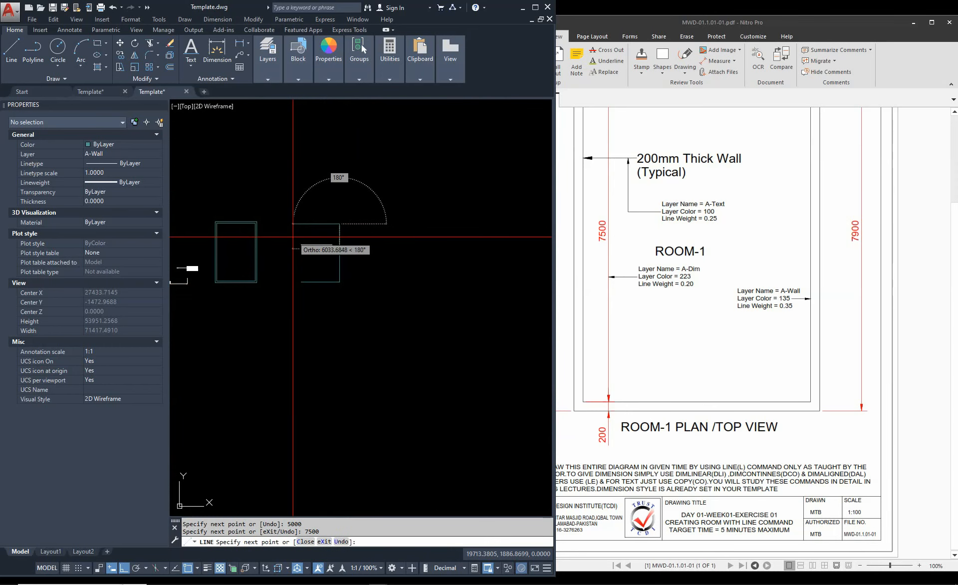
# Close the new inner wall rectangle with a 5000 mm top edge and a 7500 mm left edge, ending the line command
pyautogui.write('5000')
pyautogui.press('Return')
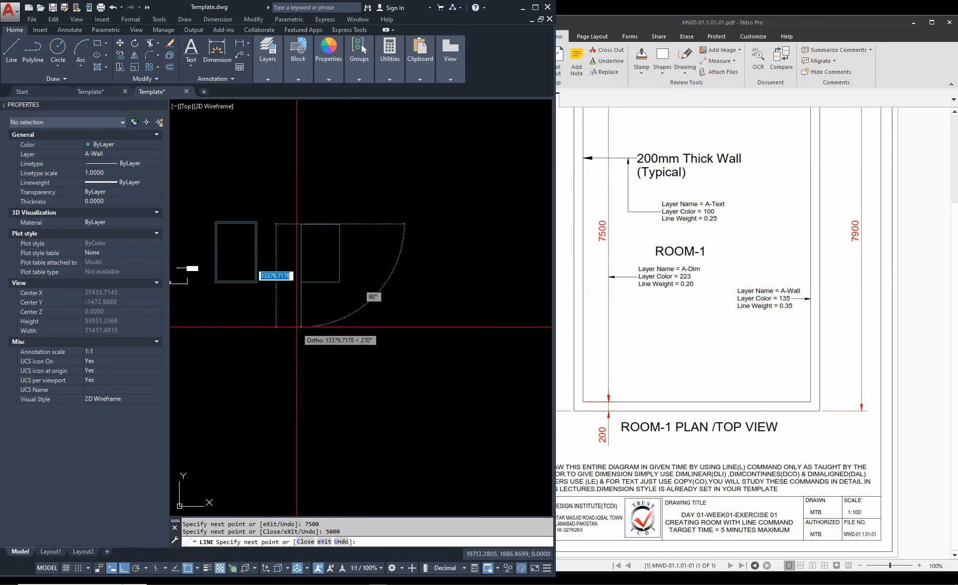
pyautogui.write('7500')
pyautogui.press('Return')
pyautogui.press('Escape')
# From the inner rectangle's lower-left corner, draw a 200 mm line to the left and a 200 mm line downward to offset the outer wall
pyautogui.scroll(4, 341, 257)
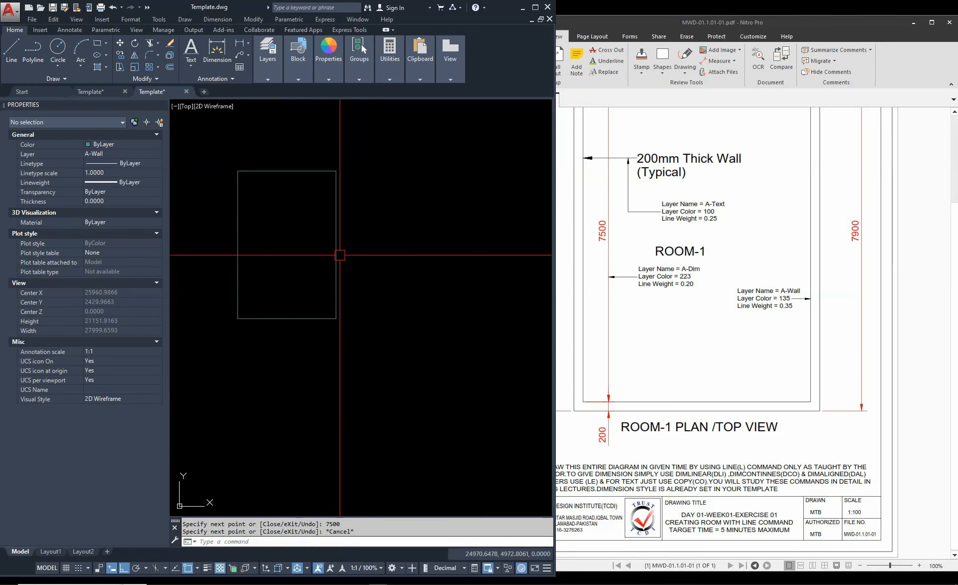
pyautogui.write('l')
pyautogui.press('Return')
pyautogui.click(243, 318)
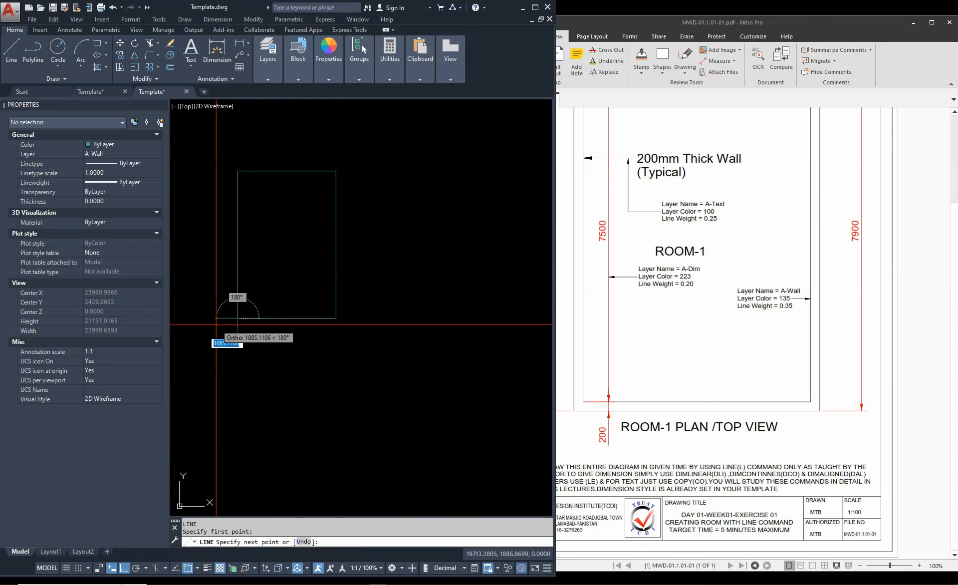
pyautogui.write('200')
pyautogui.press('Return')
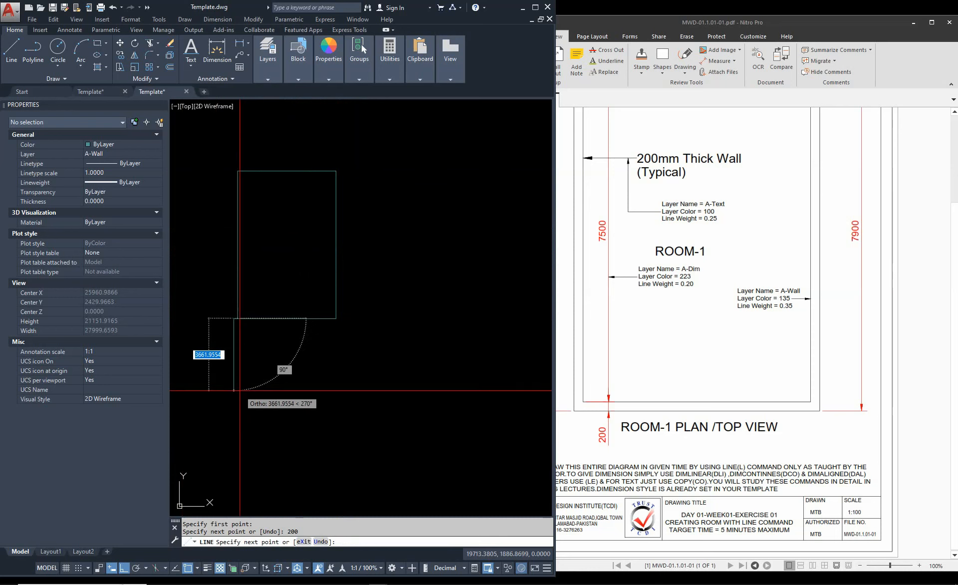
pyautogui.write('200')
pyautogui.press('Return')
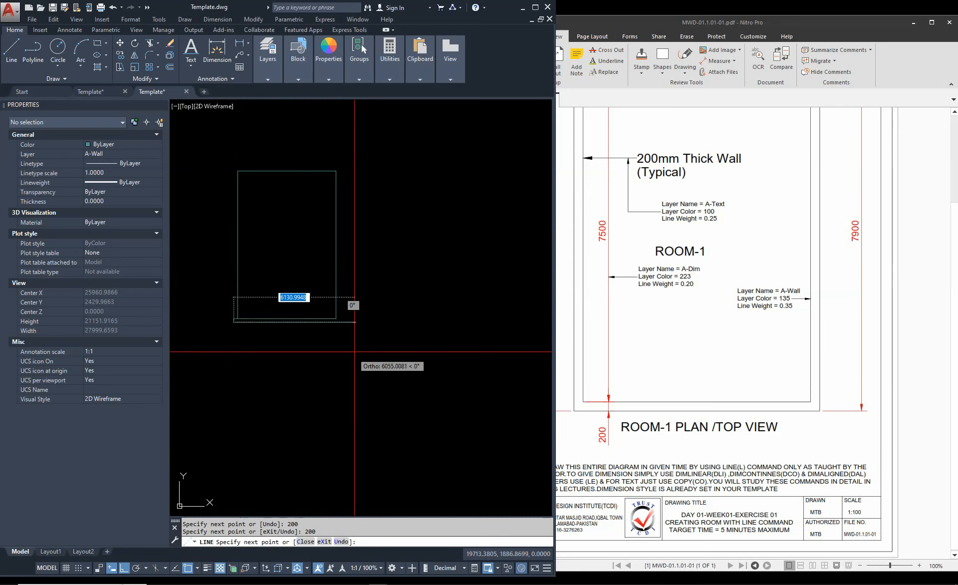
# Continue the outer wall outline with a 5400 mm bottom edge and a 7900 mm right edge
pyautogui.write('5400')
pyautogui.press('Return')
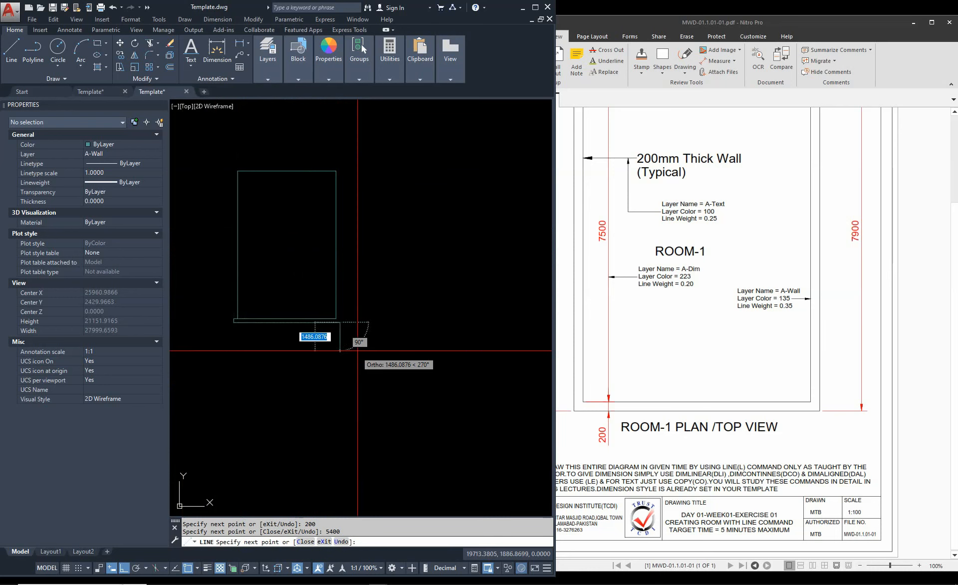
pyautogui.write('7900')
pyautogui.press('Return')
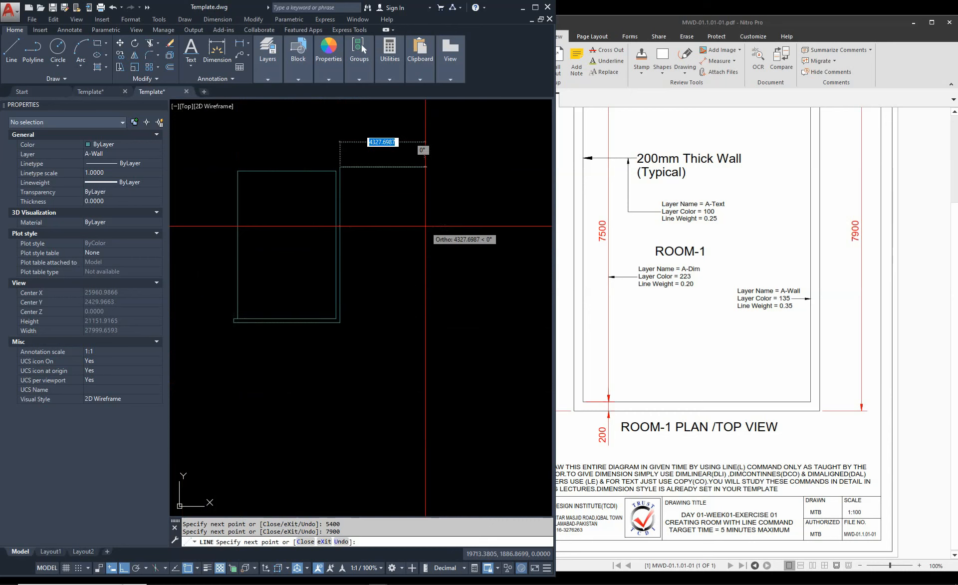
# Complete the outer wall outline with a 5400 mm top line and a 7900 mm line down the left side
pyautogui.write('540')
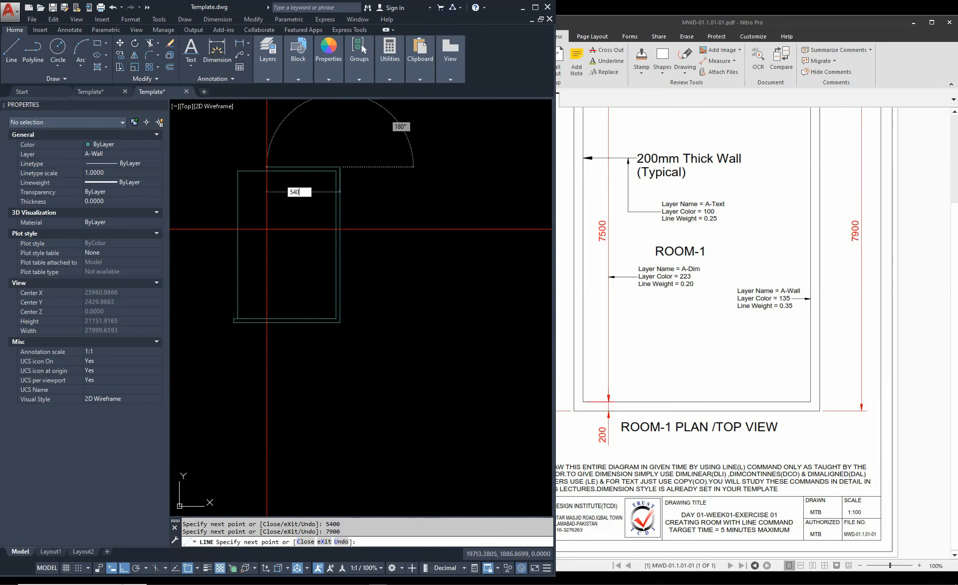
pyautogui.write('0')
pyautogui.press('Return')
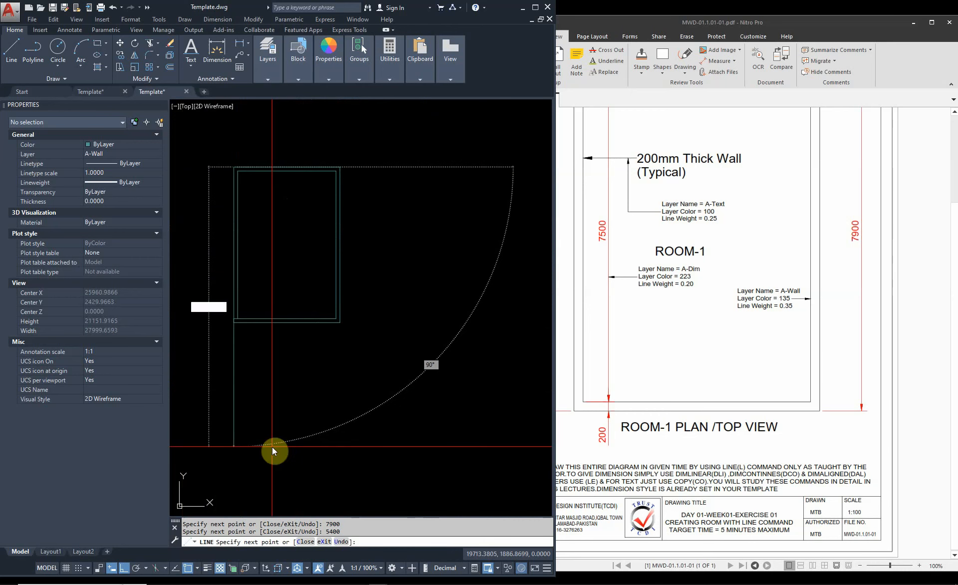
pyautogui.write('7900')
pyautogui.press('Escape')
pyautogui.scroll(4, 320, 350)
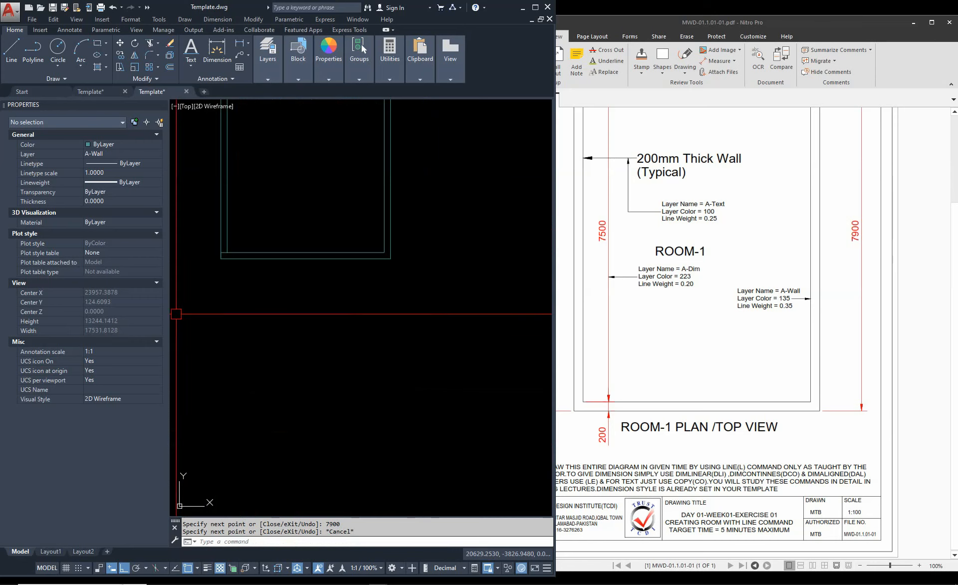
# Erase the short helper lines at the lower-left corner between the inner and outer wall outlines
pyautogui.scroll(-4, 319, 328)
pyautogui.click(304, 286)
pyautogui.click(358, 344)
pyautogui.press('Delete')
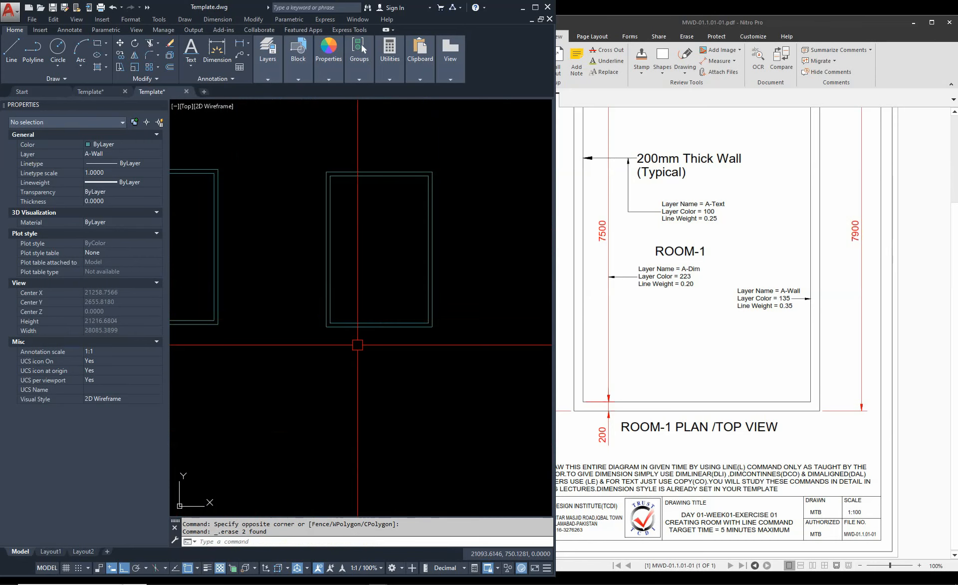
# Erase all wall lines of the right-hand room, keeping only the left-hand room
pyautogui.scroll(-4, 357, 344)
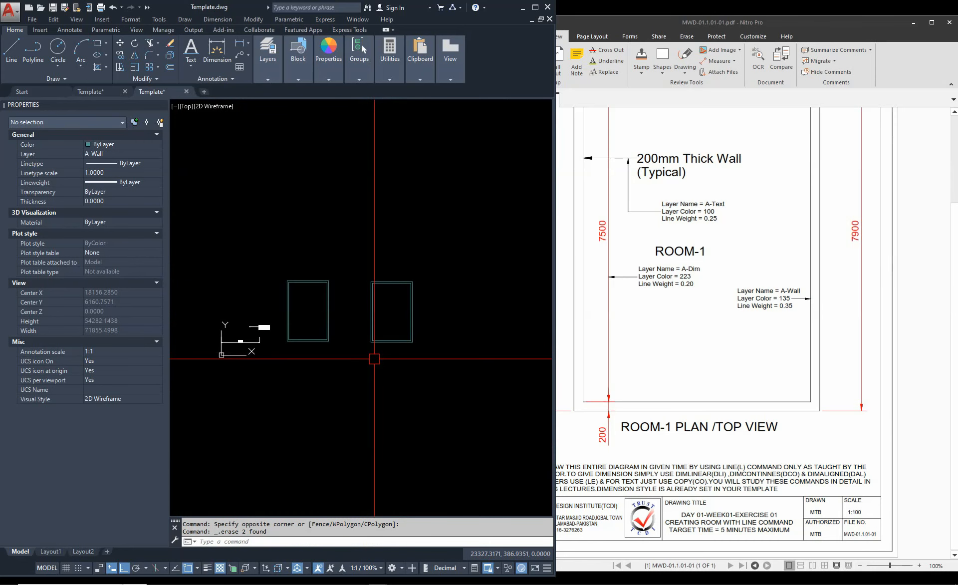
pyautogui.moveTo(374, 359); pyautogui.dragTo(391, 405, button='middle')
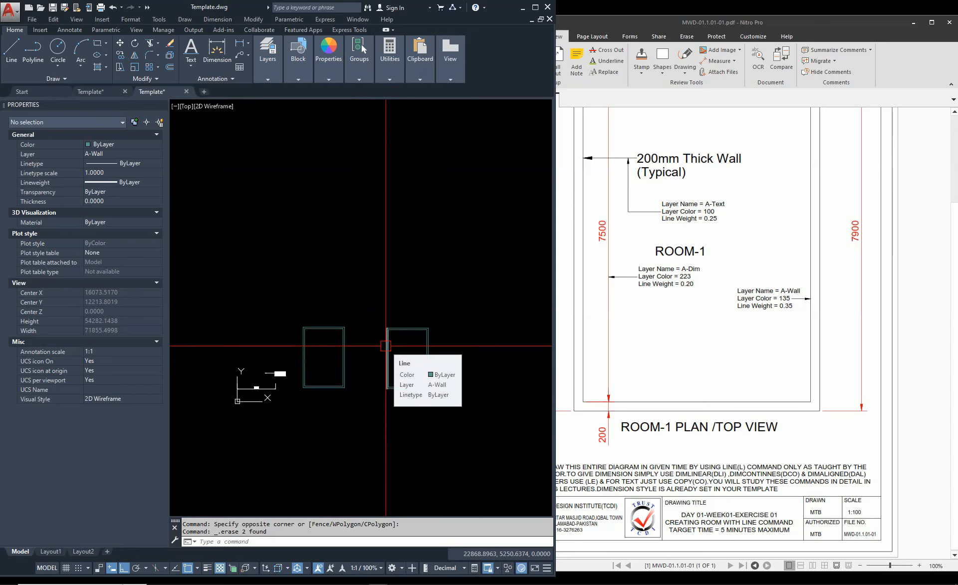
pyautogui.scroll(2, 386, 346)
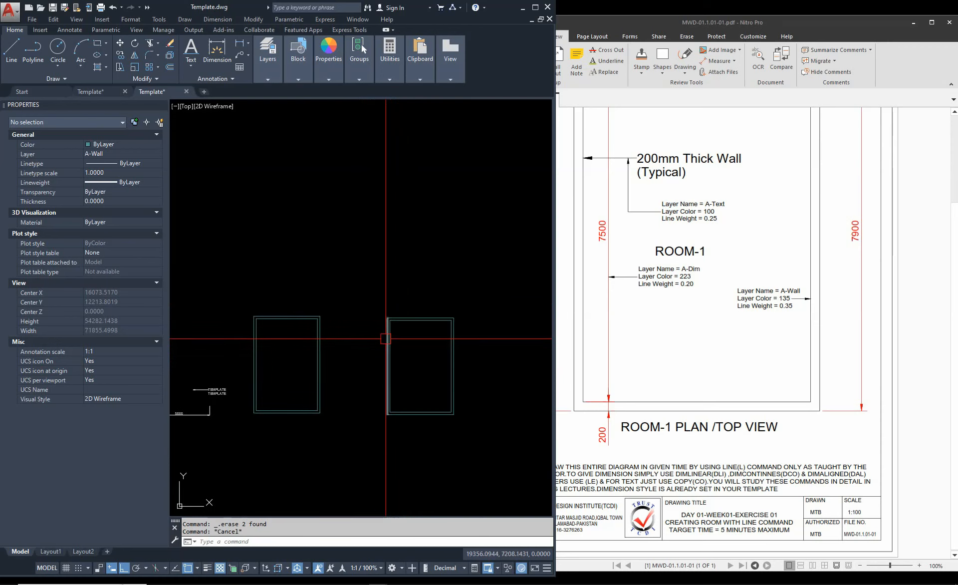
pyautogui.write('e')
pyautogui.press('space')
pyautogui.click(353, 305)
pyautogui.click(471, 445)
pyautogui.press('space')
# Switch to the Nitro Pro reference PDF and examine the ROOM-1 plan's labels, dimensions and drawing note
pyautogui.moveTo(394, 370); pyautogui.dragTo(395, 370, button='middle')
pyautogui.scroll(2, 300, 366)
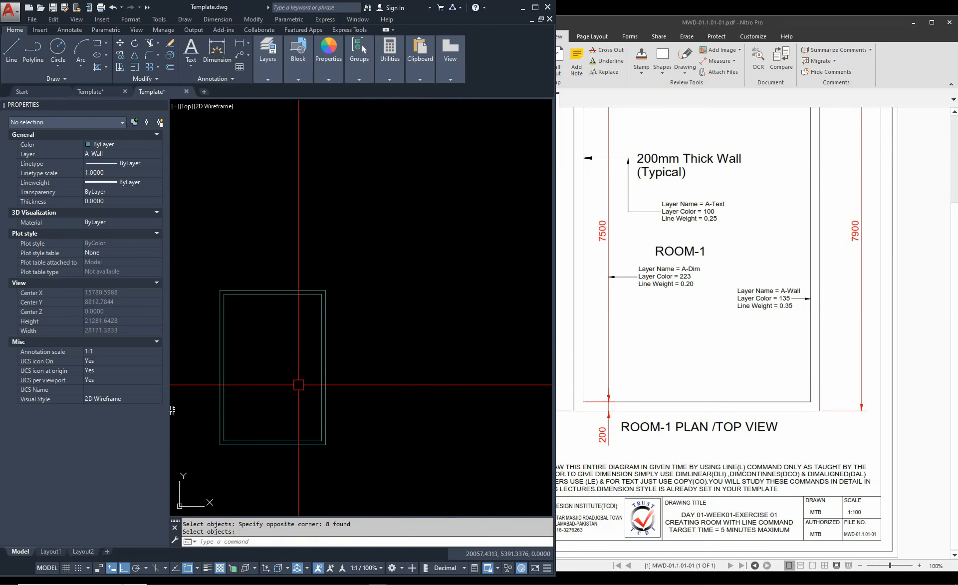
pyautogui.moveTo(299, 379); pyautogui.dragTo(462, 372, button='middle')
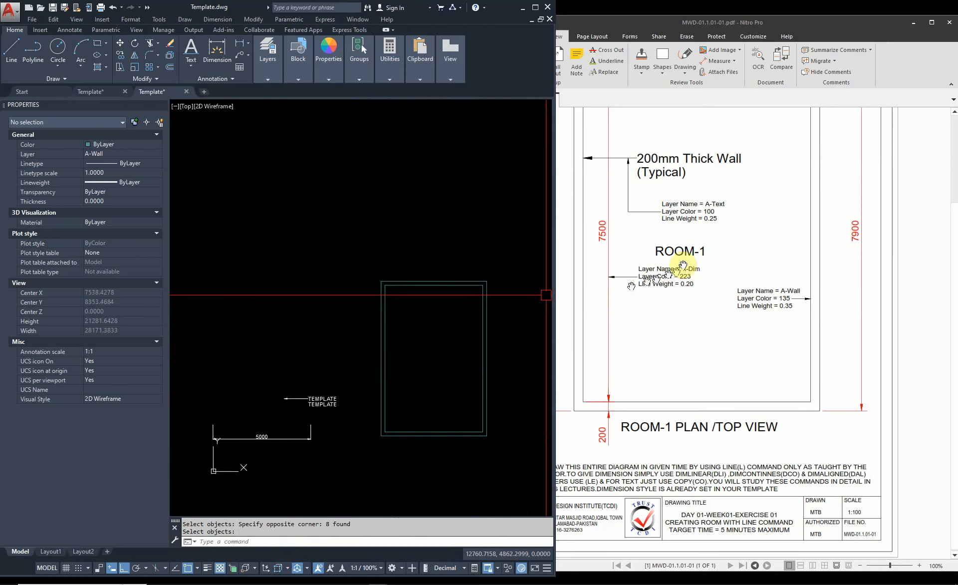
pyautogui.moveTo(681, 263); pyautogui.dragTo(709, 310)
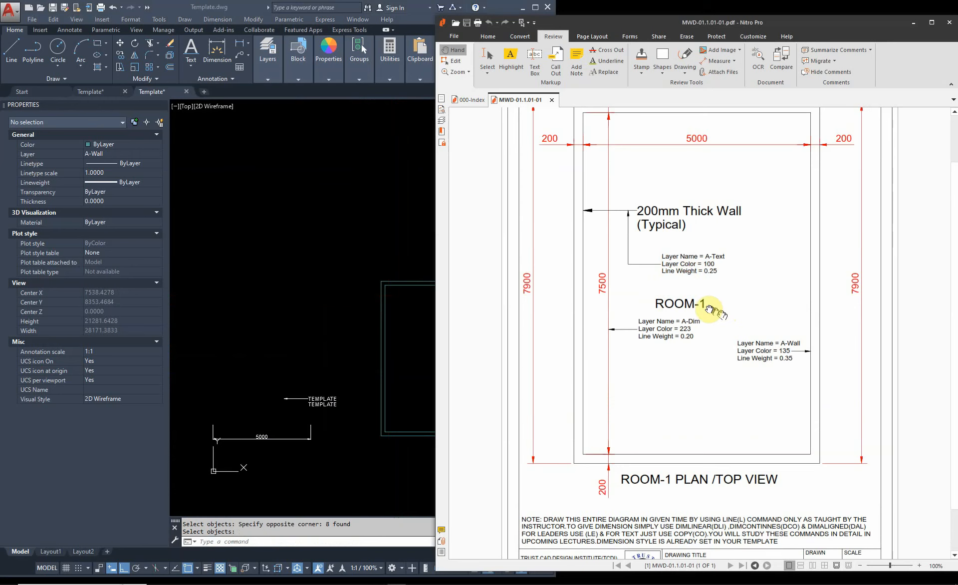
pyautogui.click(425, 353)
pyautogui.scroll(5, 347, 417)
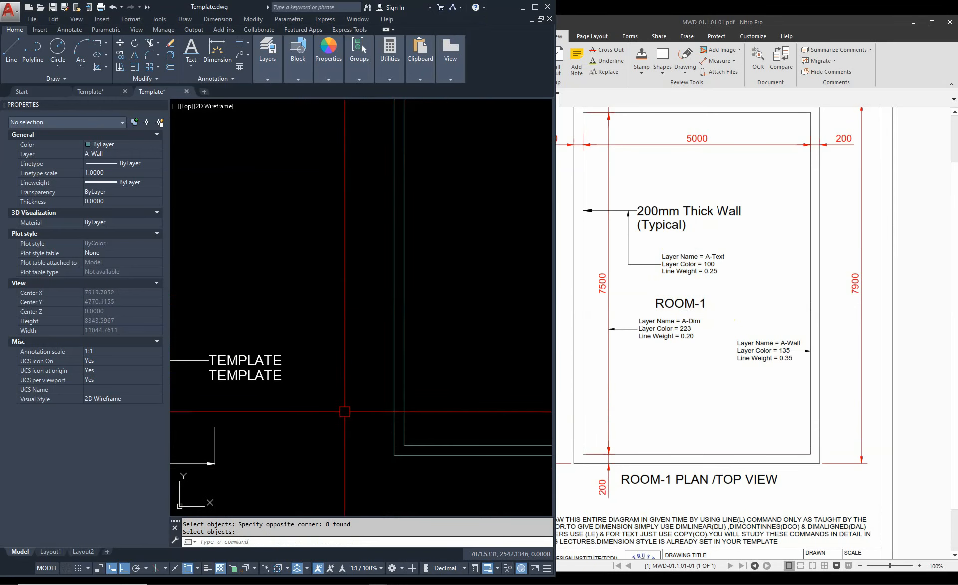
pyautogui.moveTo(695, 431); pyautogui.dragTo(724, 377)
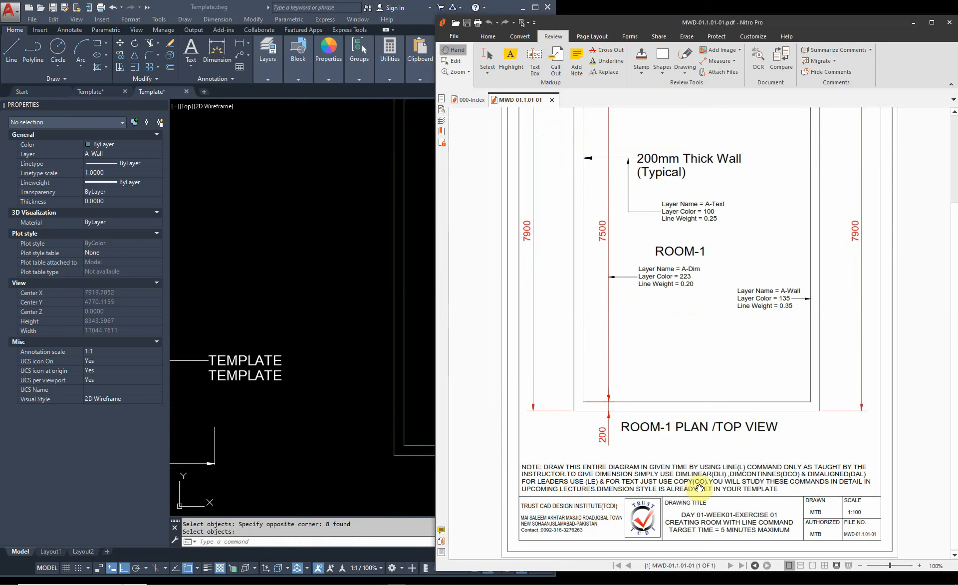
# Copy the upper TEMPLATE text beside the leader into the upper part of the room, with Ortho turned off
pyautogui.click(312, 314)
pyautogui.scroll(-8, 312, 315)
pyautogui.scroll(6, 318, 325)
pyautogui.moveTo(264, 280); pyautogui.dragTo(268, 316, button='middle')
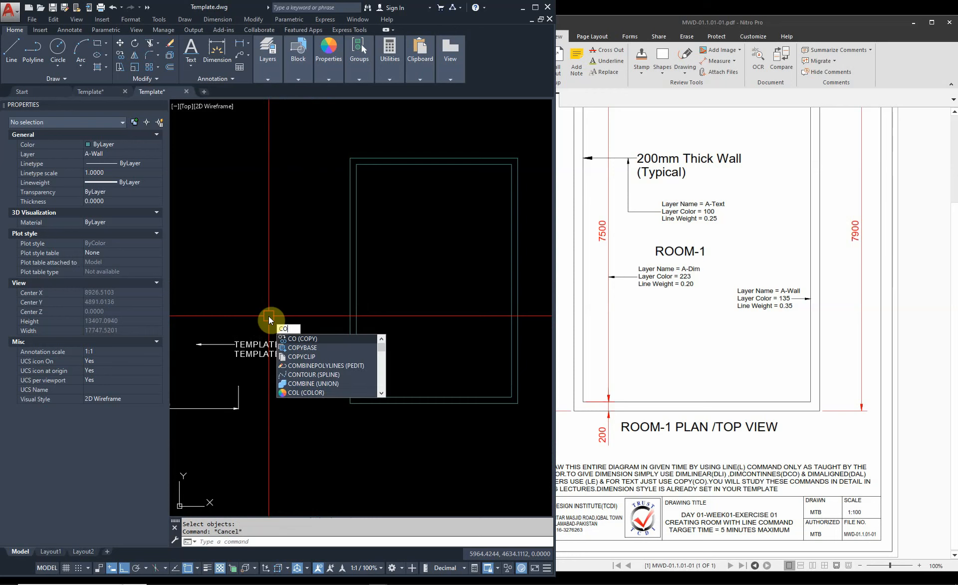
pyautogui.press('Return')
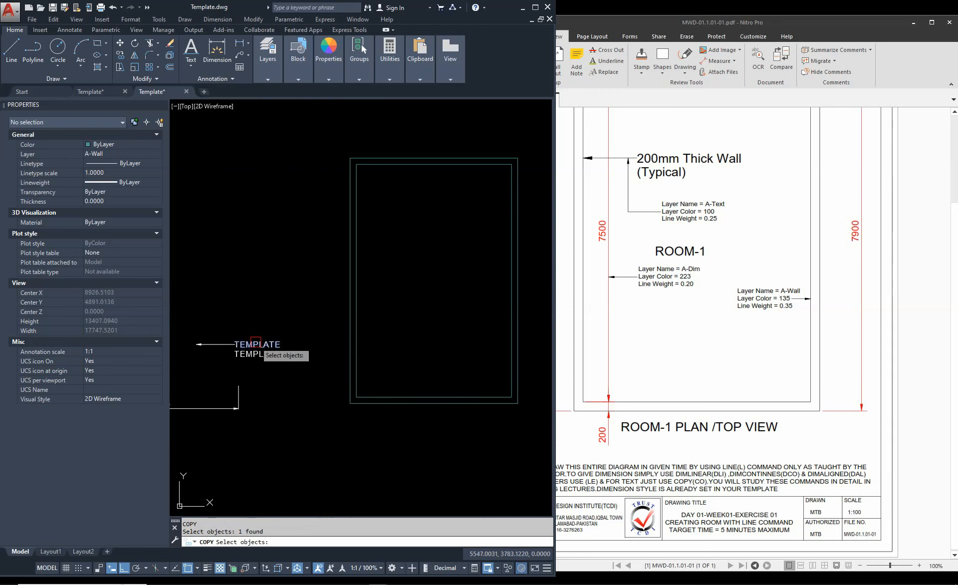
pyautogui.press('Return')
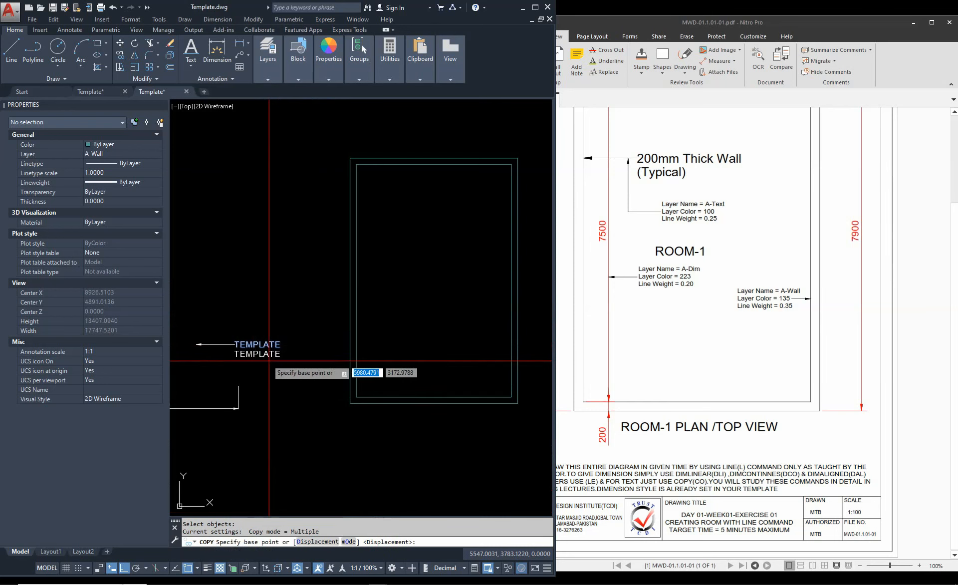
pyautogui.click(253, 341)
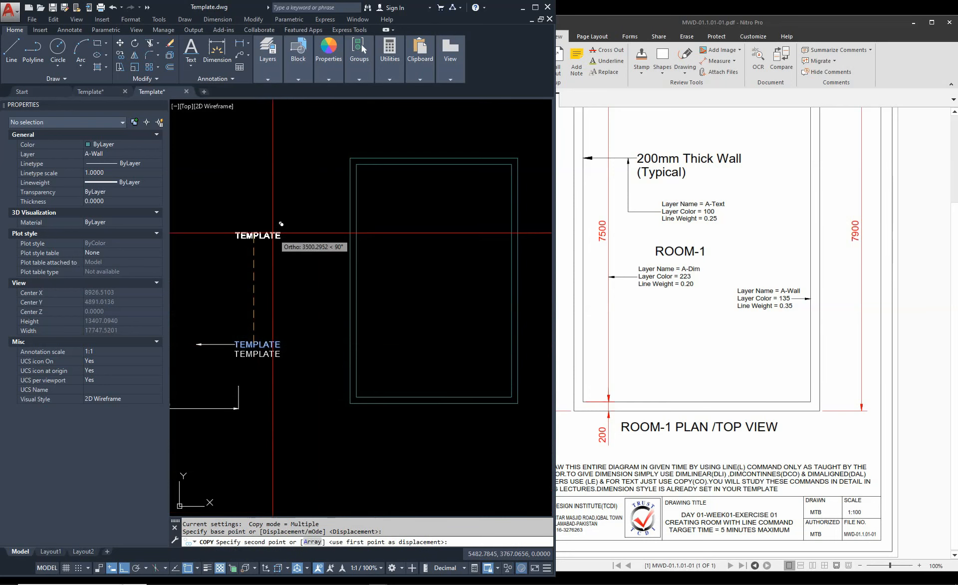
pyautogui.press('F8')
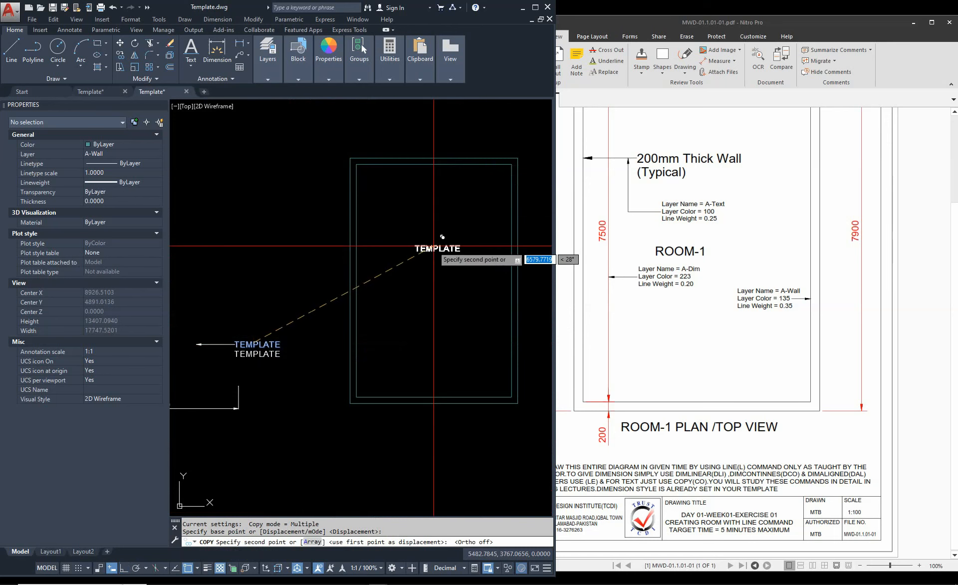
pyautogui.click(431, 244)
pyautogui.press('Escape')
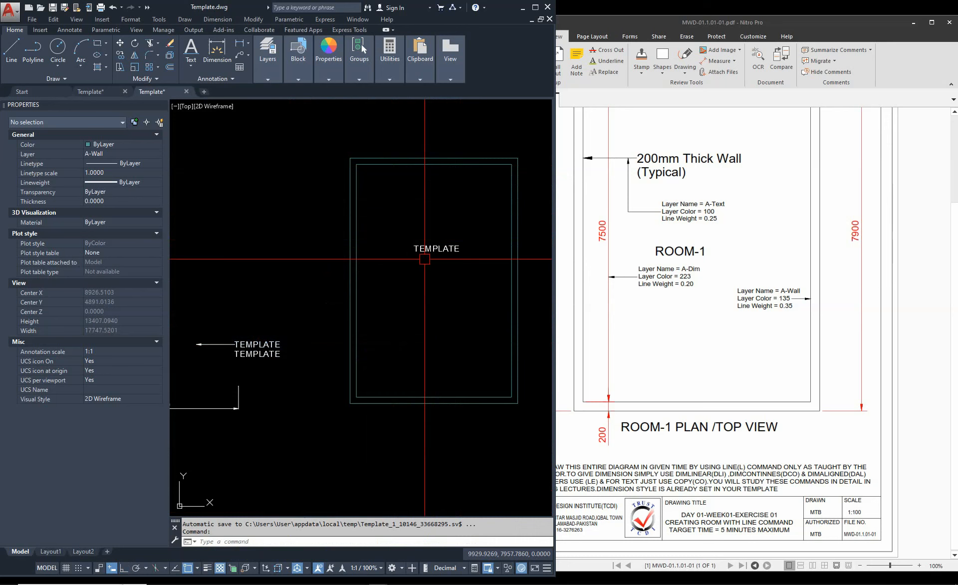
# Erase the TEMPLATE text copy inside the room
pyautogui.press('Escape')
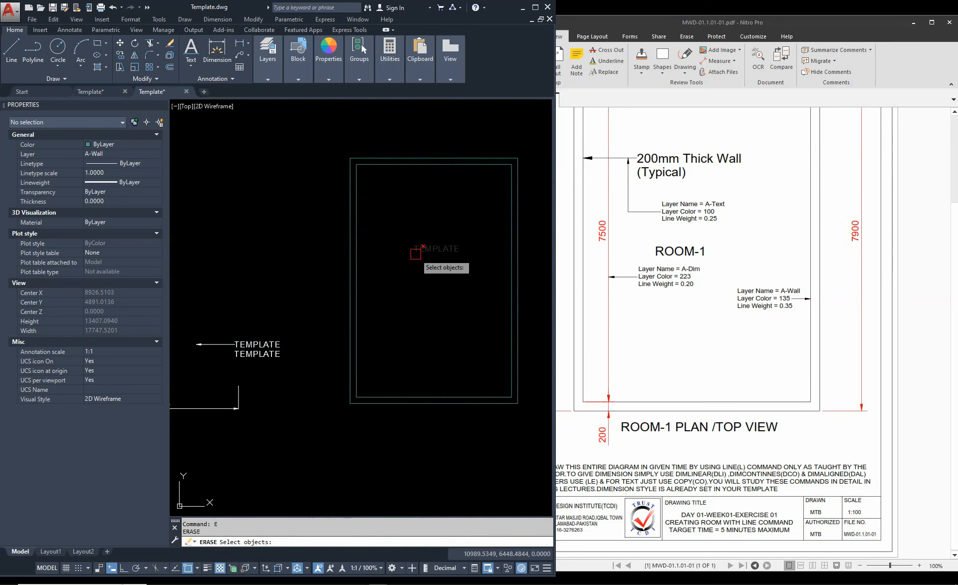
pyautogui.write('ct o')
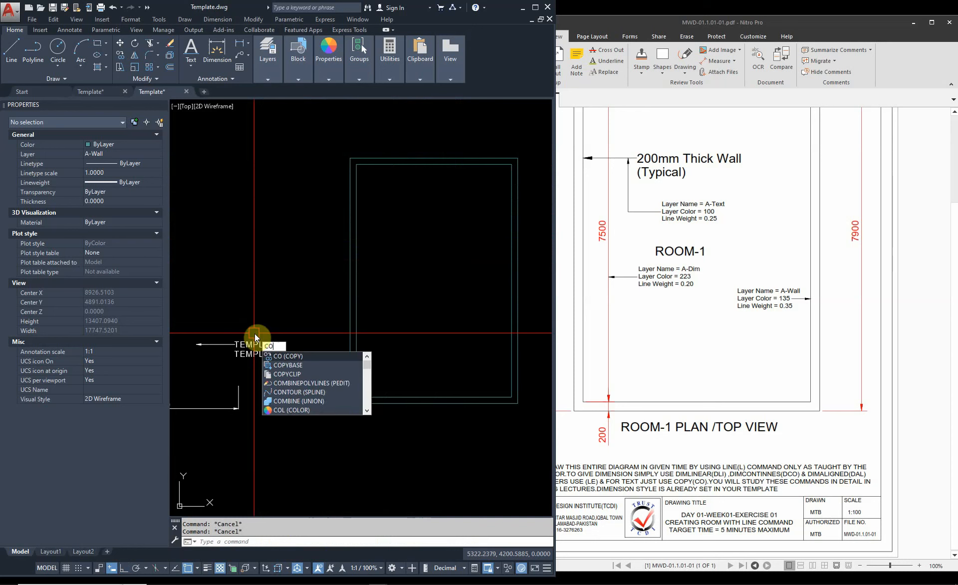
pyautogui.press('Return')
pyautogui.click(260, 343)
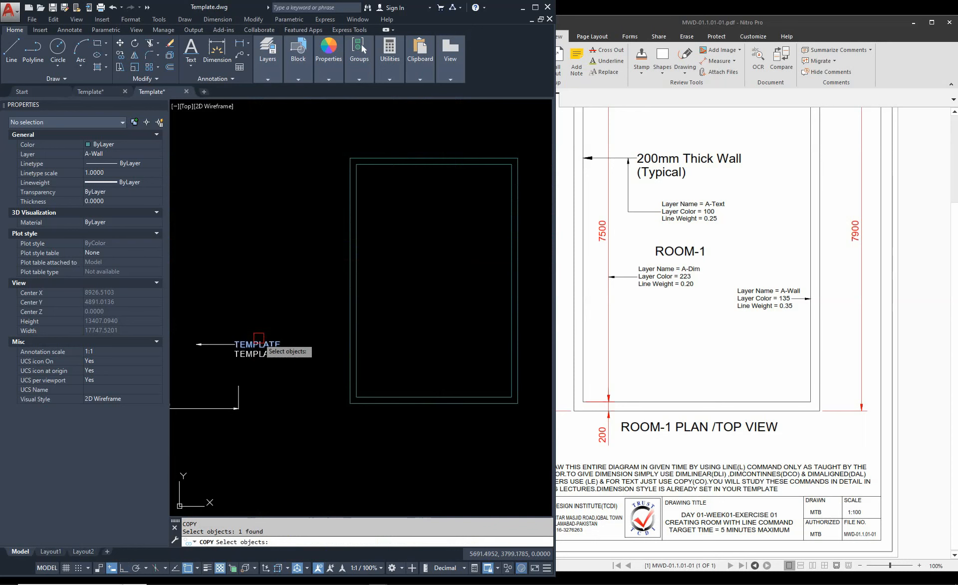
pyautogui.press('Escape')
# Copy the upper TEMPLATE text beside the leader to the middle of the room, using a base point on the text
pyautogui.press('Return')
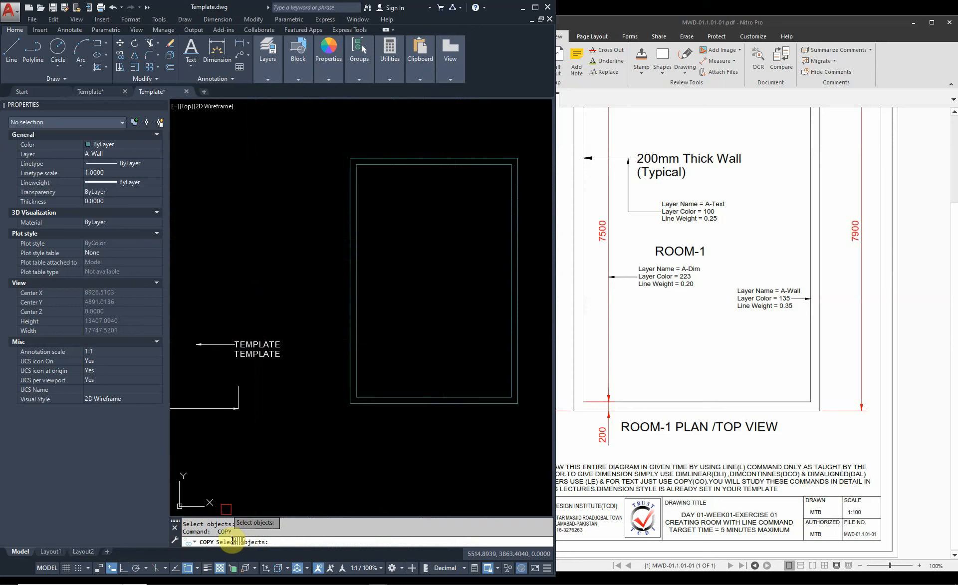
pyautogui.click(263, 342)
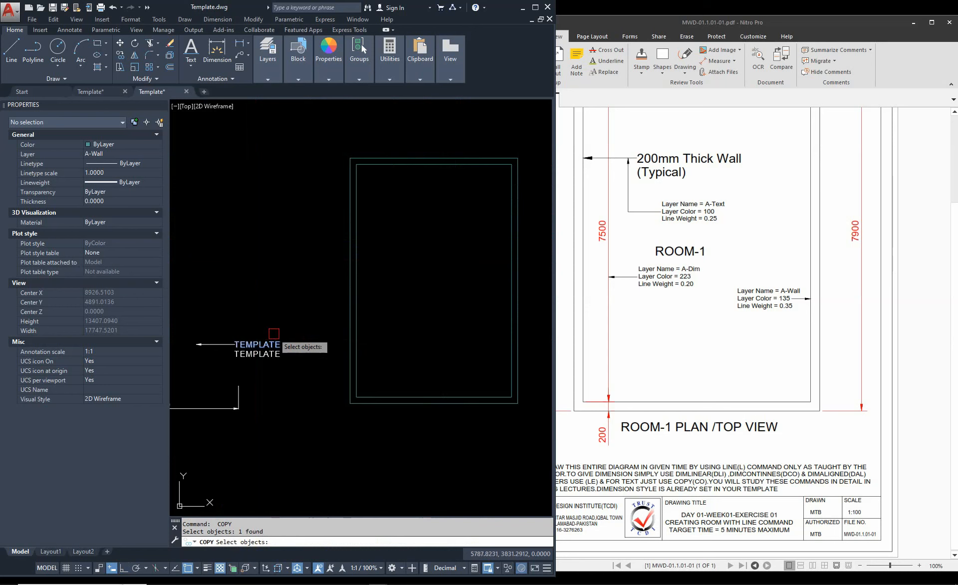
pyautogui.press('Return')
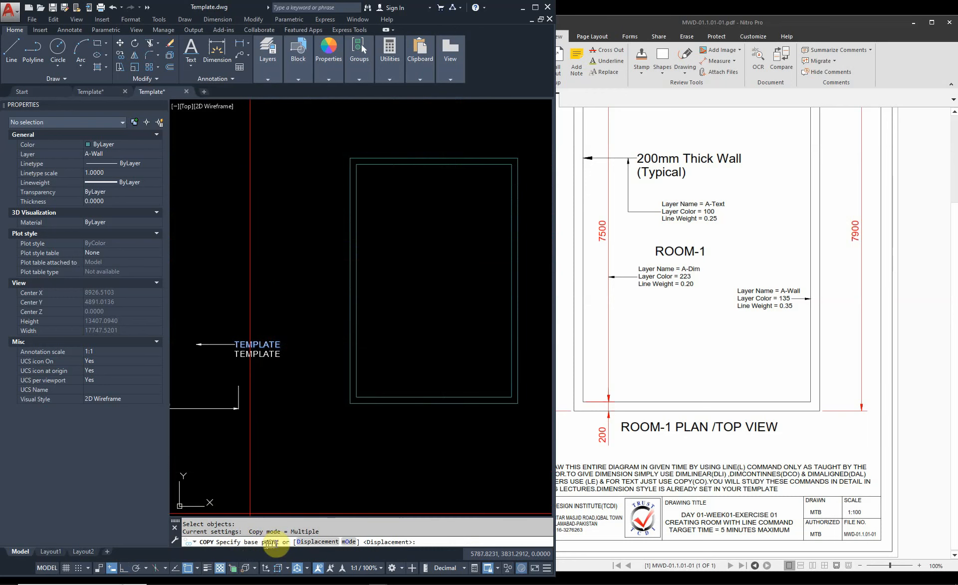
pyautogui.scroll(4, 244, 345)
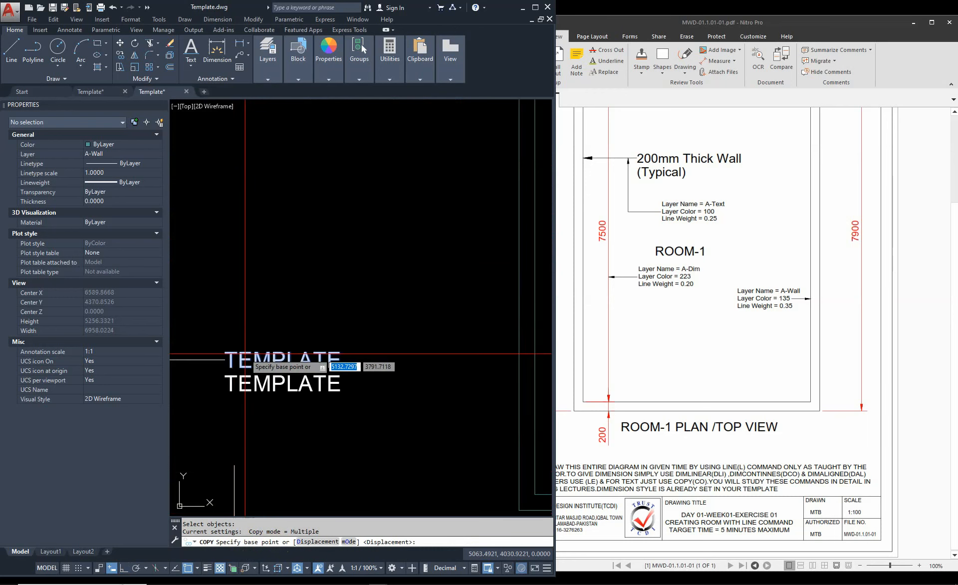
pyautogui.click(278, 367)
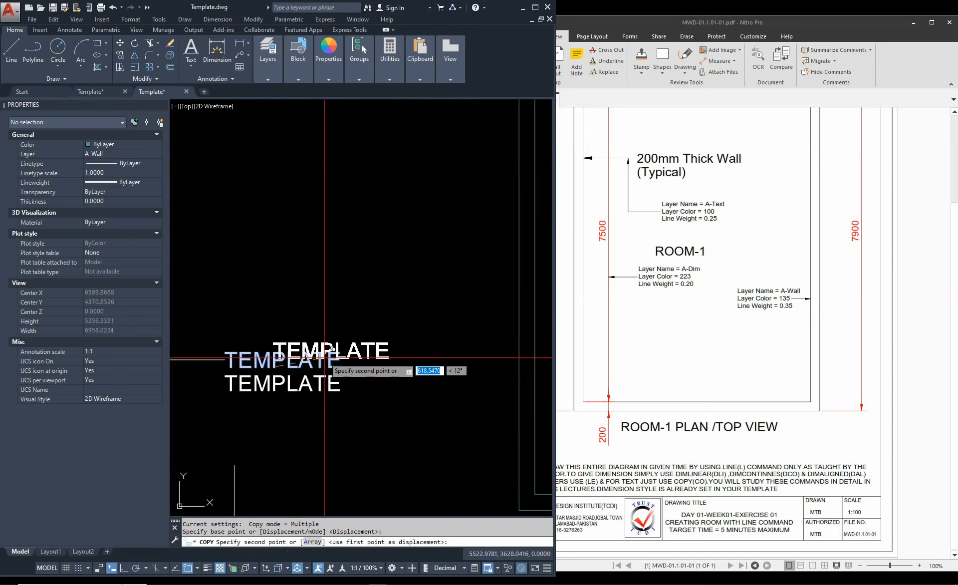
pyautogui.scroll(-6, 325, 357)
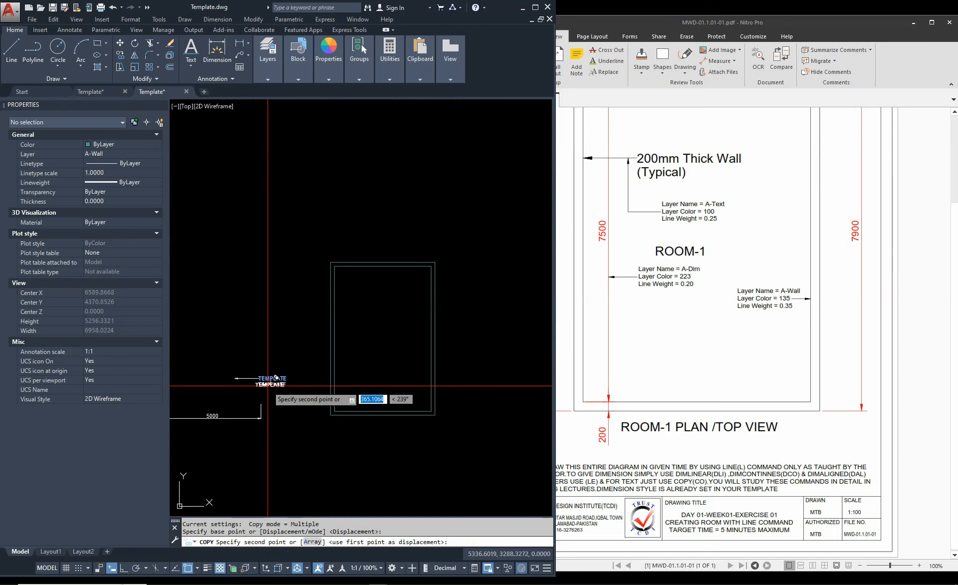
pyautogui.scroll(2, 357, 309)
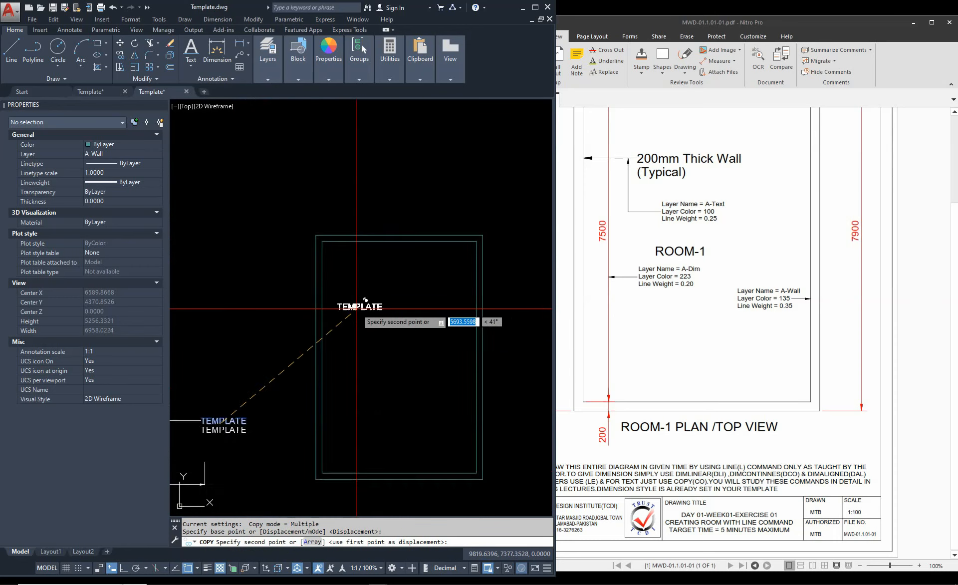
pyautogui.scroll(2, 359, 309)
pyautogui.scroll(-4, 367, 316)
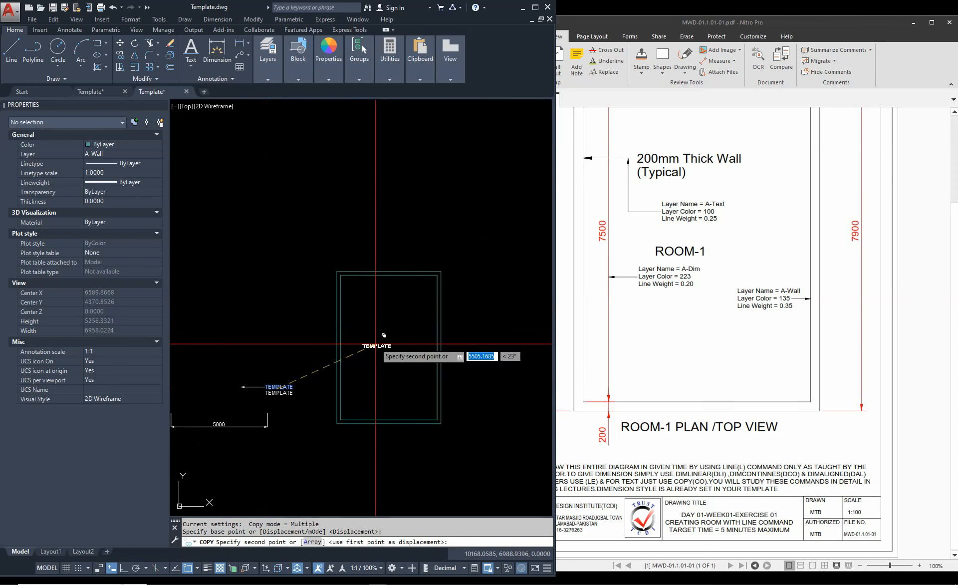
pyautogui.scroll(4, 402, 355)
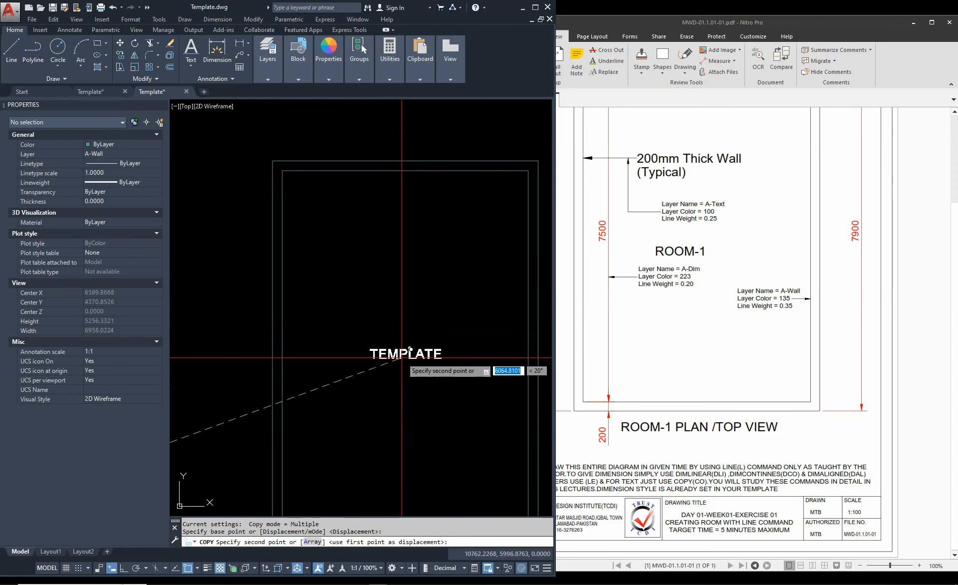
pyautogui.click(402, 357)
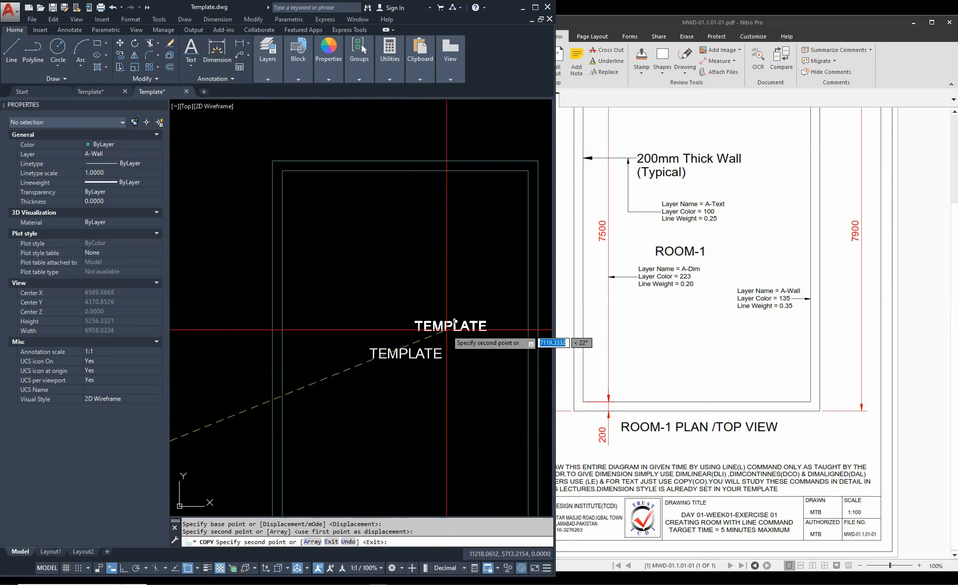
pyautogui.scroll(-5, 429, 319)
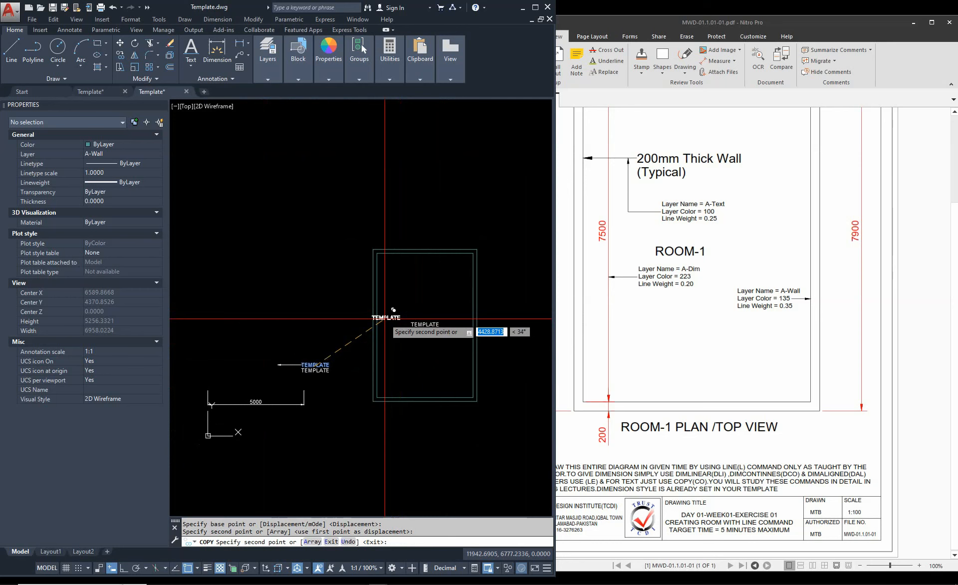
pyautogui.press('Escape')
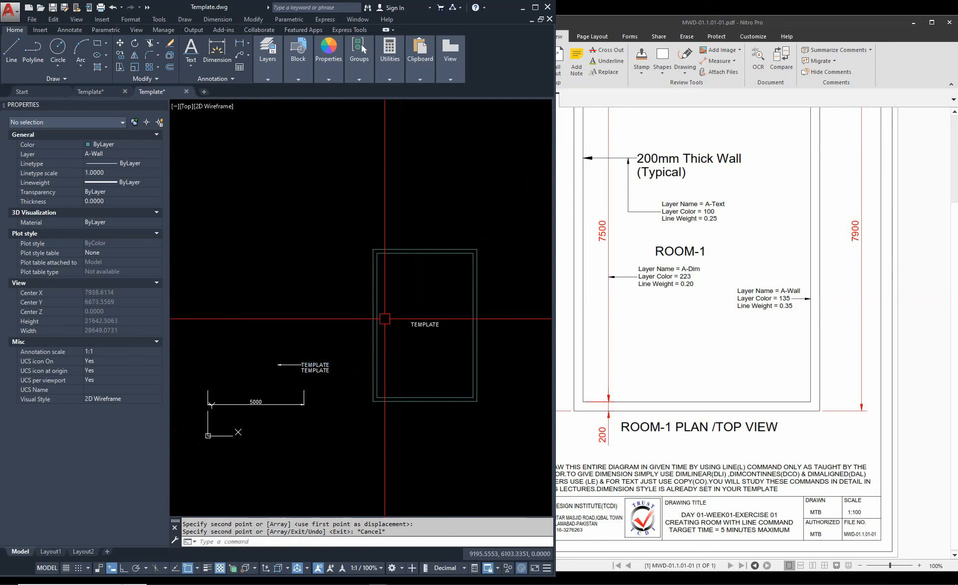
# Change the wording of the TEMPLATE text inside the room to ROOM-1
pyautogui.scroll(5, 436, 321)
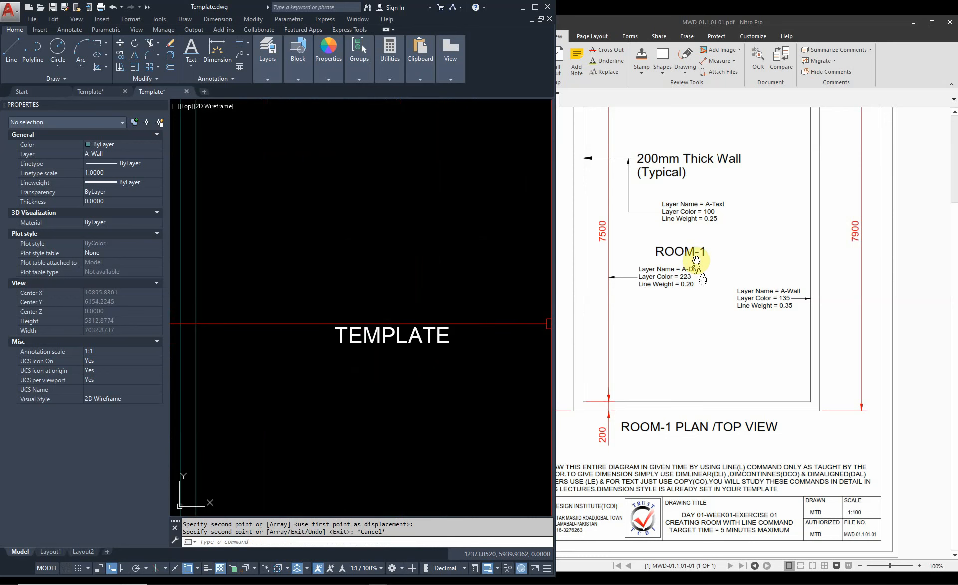
pyautogui.click(394, 320)
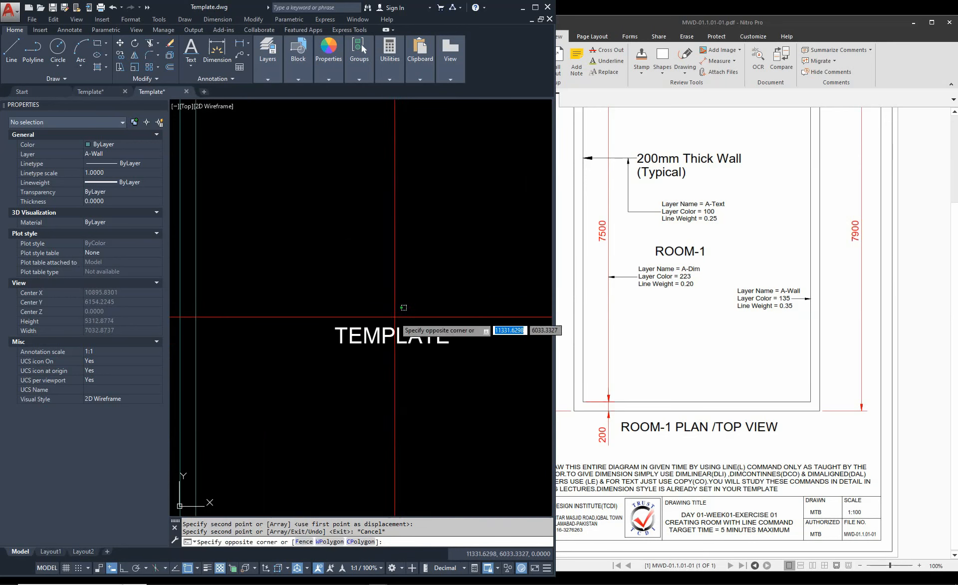
pyautogui.scroll(-2, 393, 316)
pyautogui.press('Escape')
pyautogui.doubleClick(404, 330)
pyautogui.write('roo')
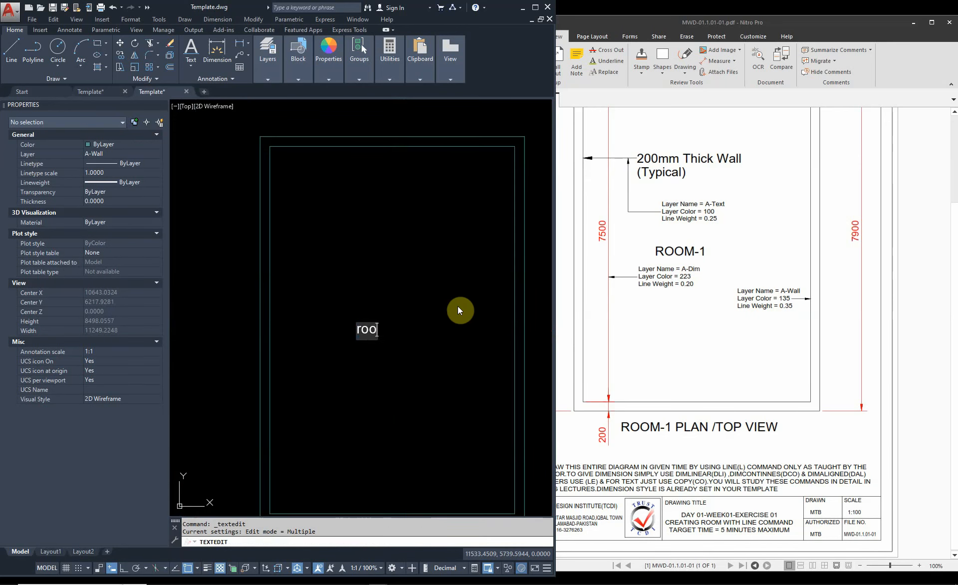
pyautogui.write('m-1')
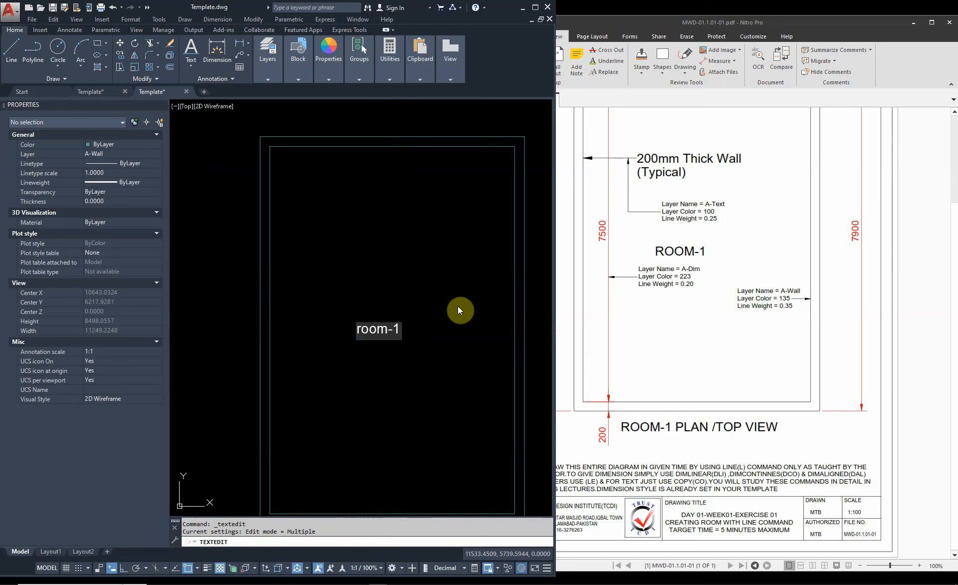
pyautogui.press('BackSpace')
pyautogui.press('BackSpace')
pyautogui.press('BackSpace')
pyautogui.press('BackSpace')
pyautogui.press('BackSpace')
pyautogui.press('BackSpace')
pyautogui.write('ROO')
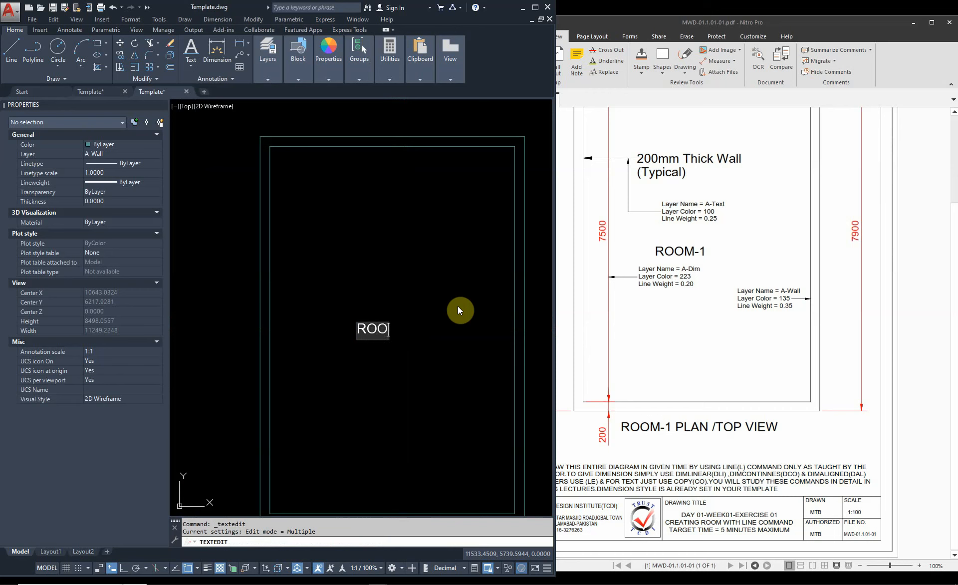
pyautogui.write('M-1')
pyautogui.click(405, 386)
pyautogui.press('Escape')
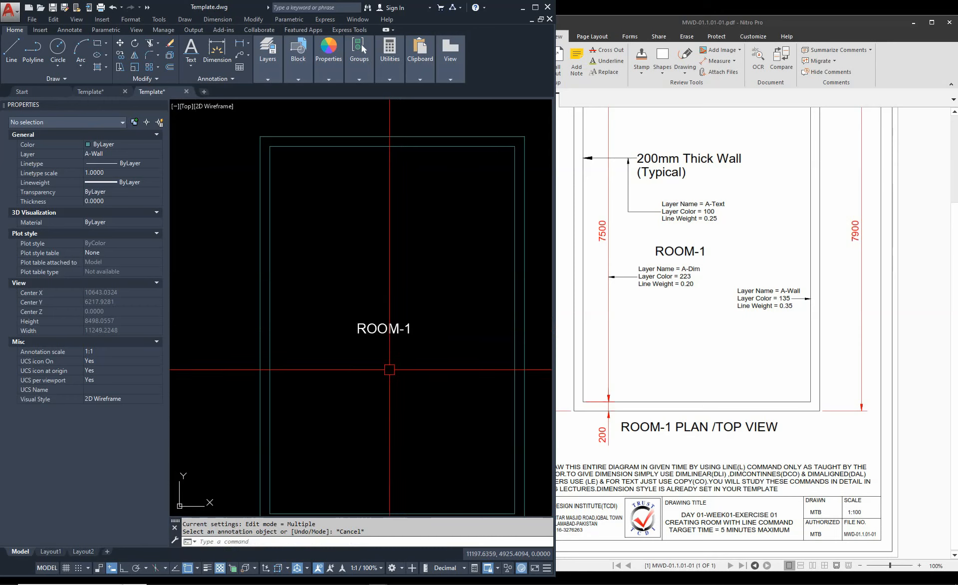
# Inspect the layer properties of the ROOM-1 text and of the room's right outer wall line
pyautogui.scroll(-3, 389, 330)
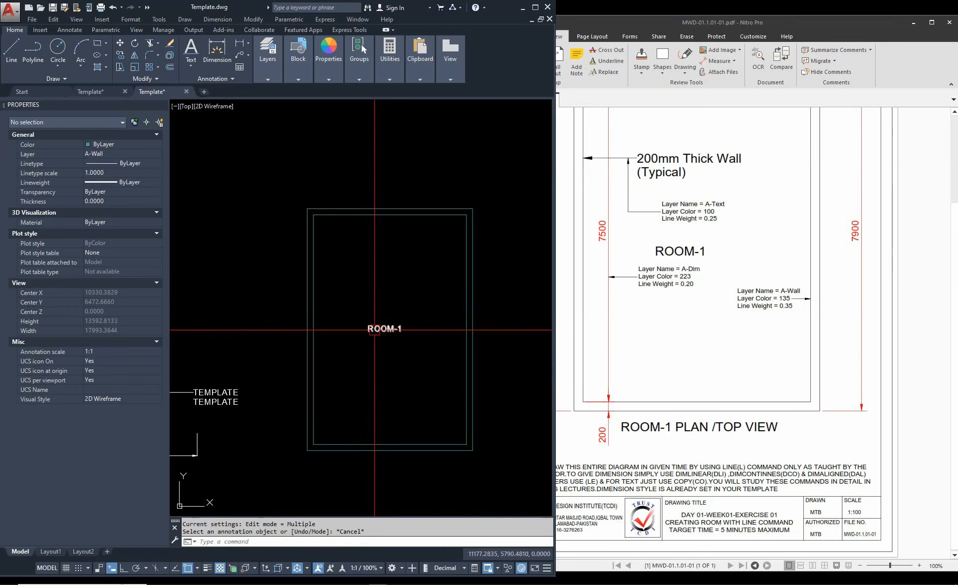
pyautogui.scroll(5, 379, 317)
pyautogui.click(379, 314)
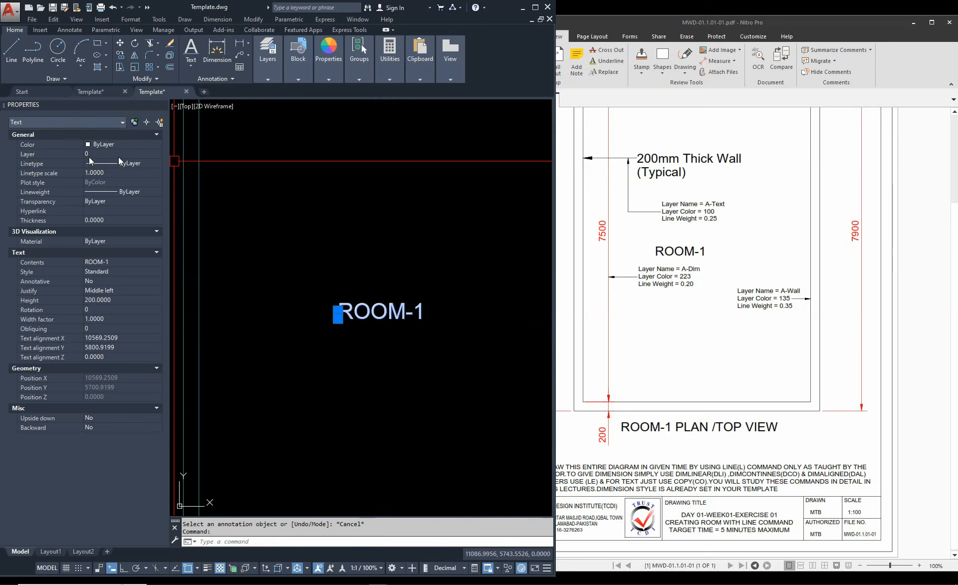
pyautogui.scroll(-5, 432, 299)
pyautogui.press('Escape')
pyautogui.click(464, 277)
pyautogui.scroll(4, 464, 282)
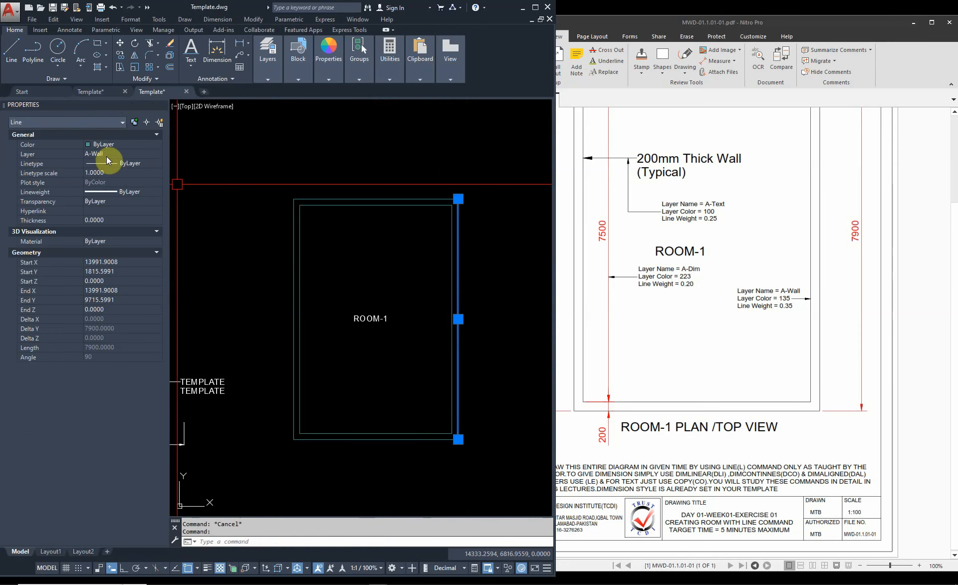
pyautogui.scroll(-4, 381, 253)
pyautogui.press('Escape')
pyautogui.scroll(2, 439, 273)
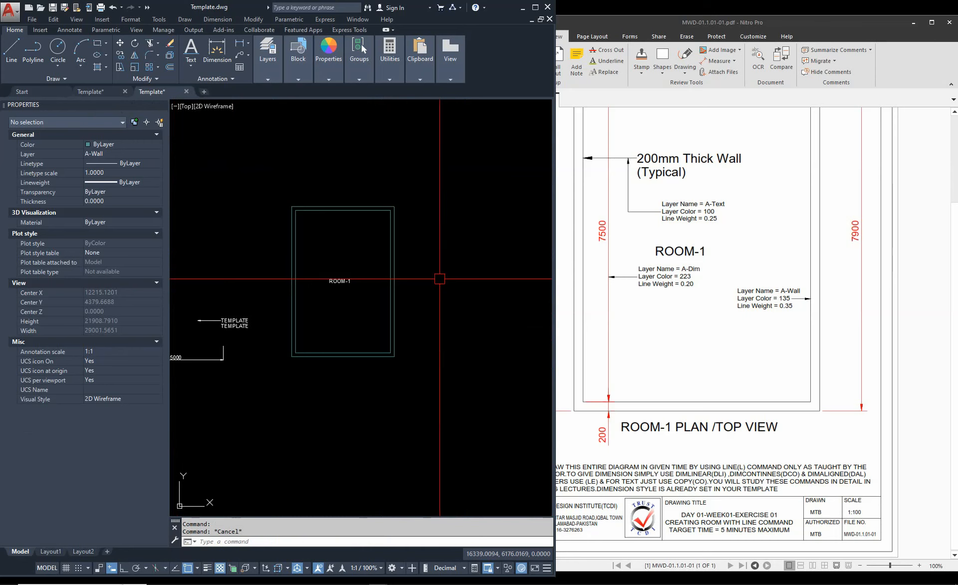
# Draw a short line across the thickness of the right wall, slightly above the level of the ROOM-1 text
pyautogui.scroll(2, 368, 364)
pyautogui.write('l')
pyautogui.press('Return')
pyautogui.scroll(4, 384, 280)
pyautogui.press('Escape')
pyautogui.moveTo(388, 254); pyautogui.dragTo(390, 339, button='middle')
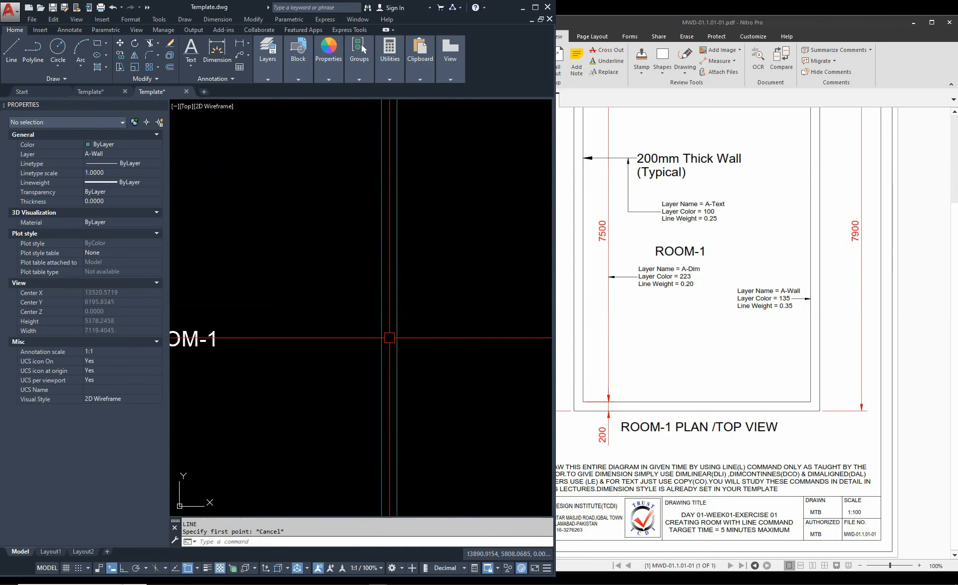
pyautogui.press('Return')
pyautogui.click(381, 298)
pyautogui.click(397, 298)
pyautogui.press('Escape')
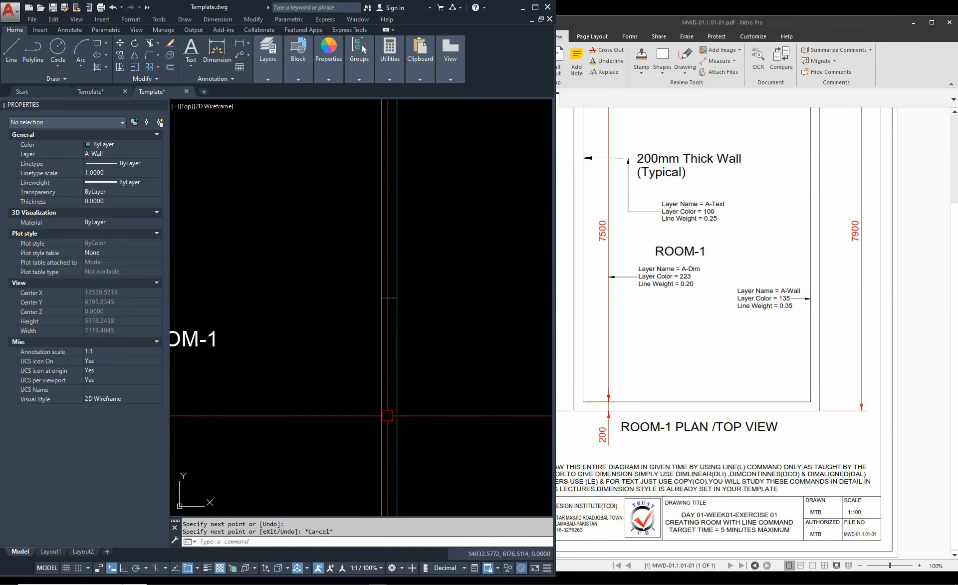
# Draw a second line across the right wall below the first and trim its end beyond the outer wall face
pyautogui.press('Return')
pyautogui.click(382, 420)
pyautogui.click(408, 421)
pyautogui.press('Escape')
pyautogui.press('Escape')
pyautogui.scroll(2, 406, 427)
pyautogui.write('tr')
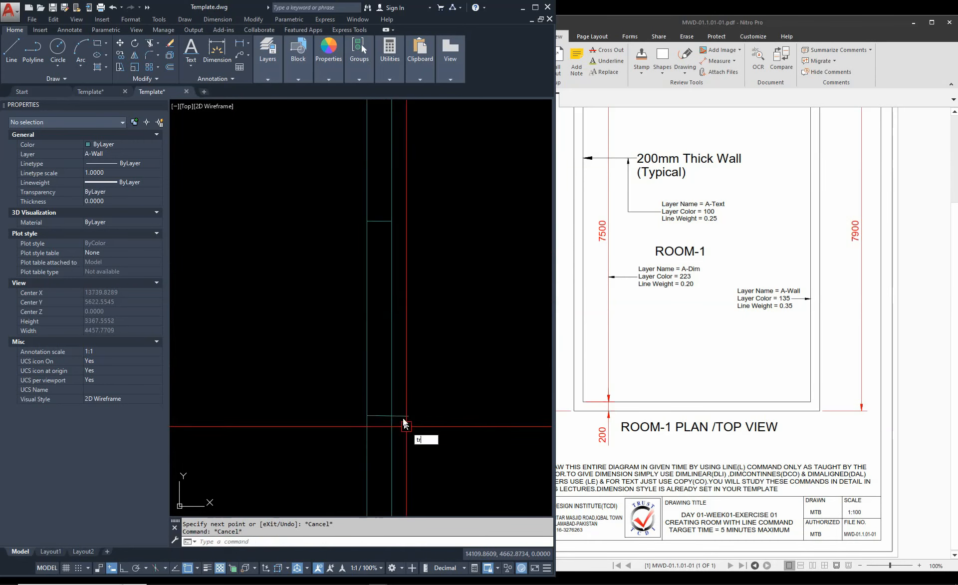
pyautogui.press('Return')
pyautogui.press('Return')
pyautogui.click(401, 416)
pyautogui.press('Escape')
# Draw a line along the middle of the right wall between the midpoints of the two cross lines
pyautogui.write('l')
pyautogui.press('Return')
pyautogui.click(367, 228)
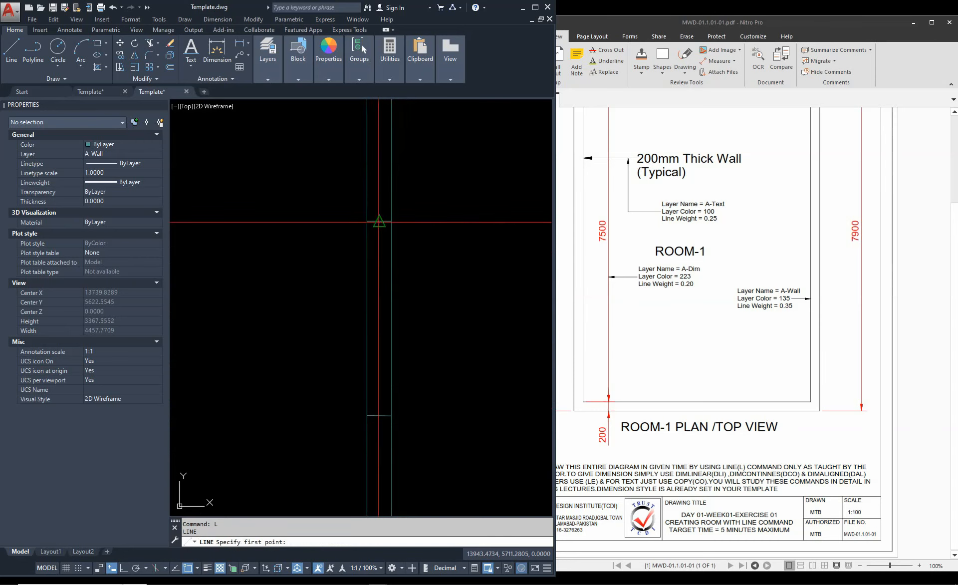
pyautogui.scroll(-4, 379, 319)
pyautogui.press('Escape')
pyautogui.press('Escape')
# Apply the ROOM-1 text's properties to the three short lines in the right wall with Match Properties
pyautogui.write('ma')
pyautogui.press('Return')
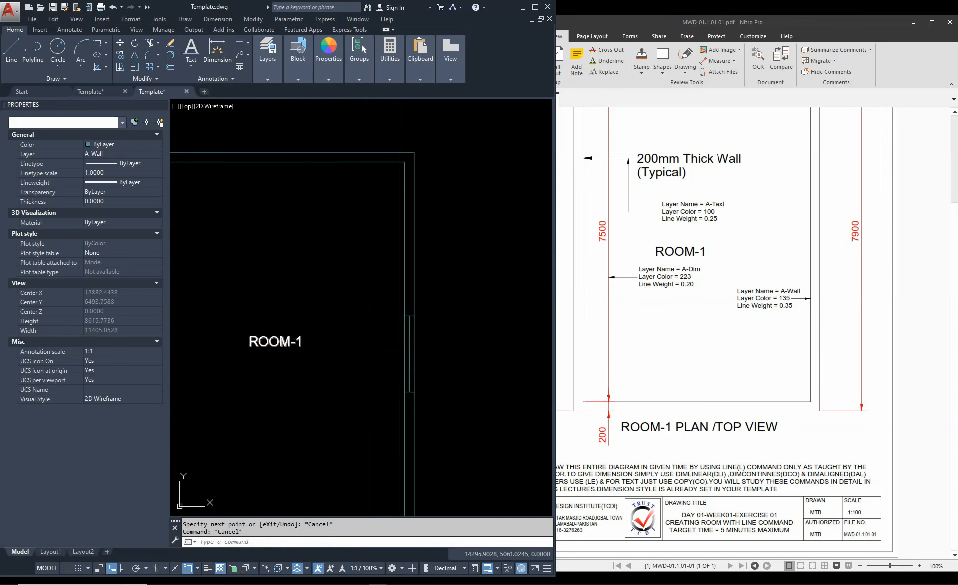
pyautogui.click(275, 342)
pyautogui.click(302, 286)
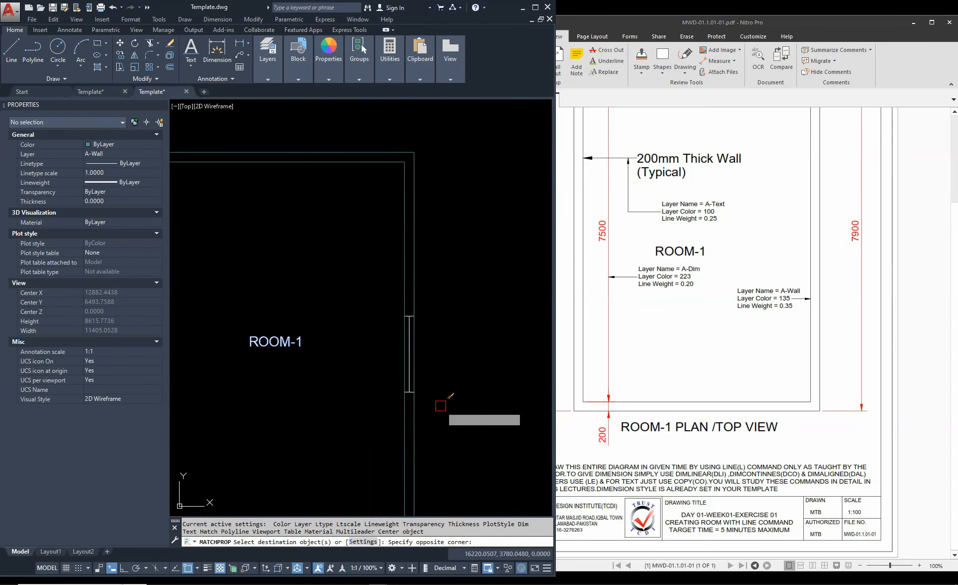
pyautogui.press('Escape')
pyautogui.press('Escape')
# Inspect the layer properties of the two right wall lines and of the middle line between them
pyautogui.scroll(-3, 344, 344)
pyautogui.scroll(3, 392, 316)
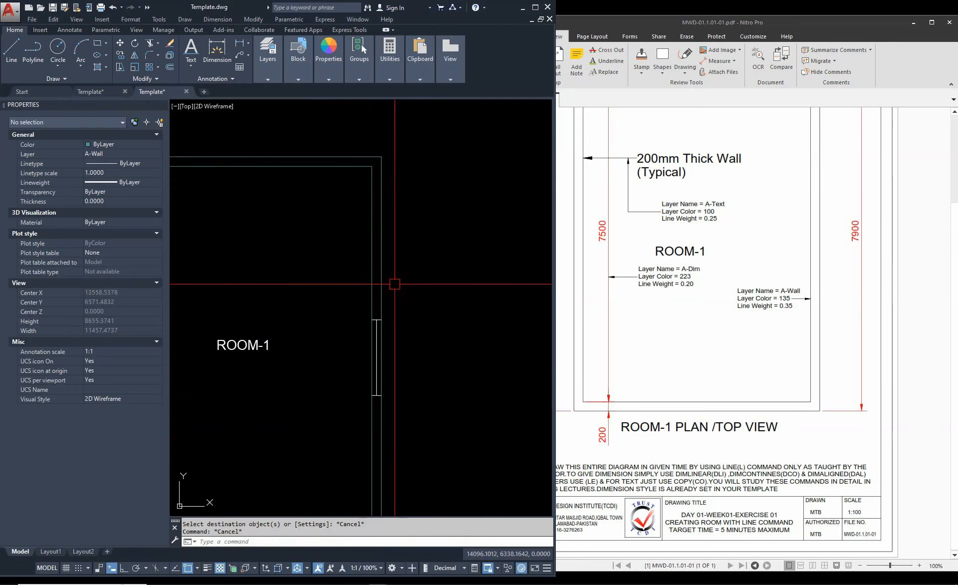
pyautogui.click(463, 283)
pyautogui.click(171, 174)
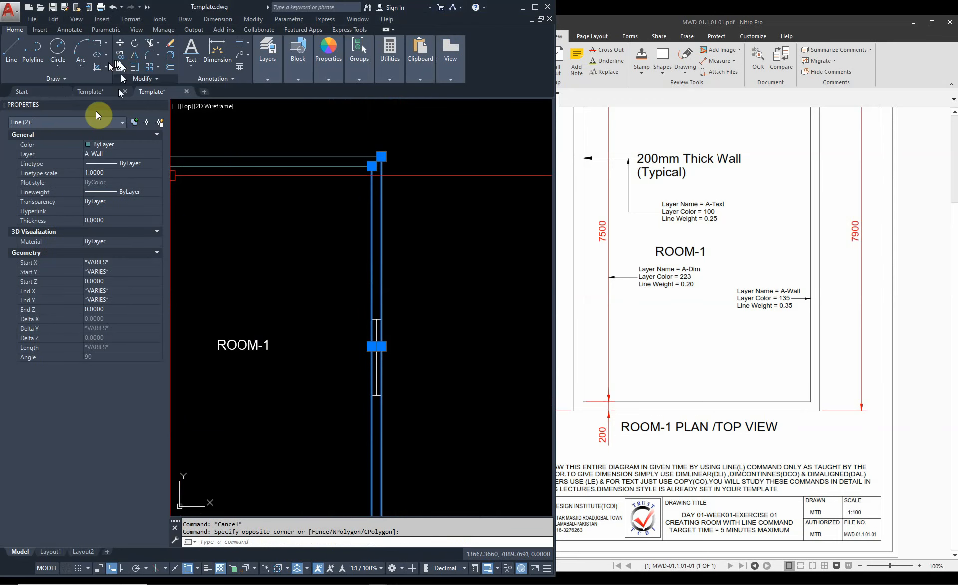
pyautogui.press('Escape')
pyautogui.scroll(5, 350, 279)
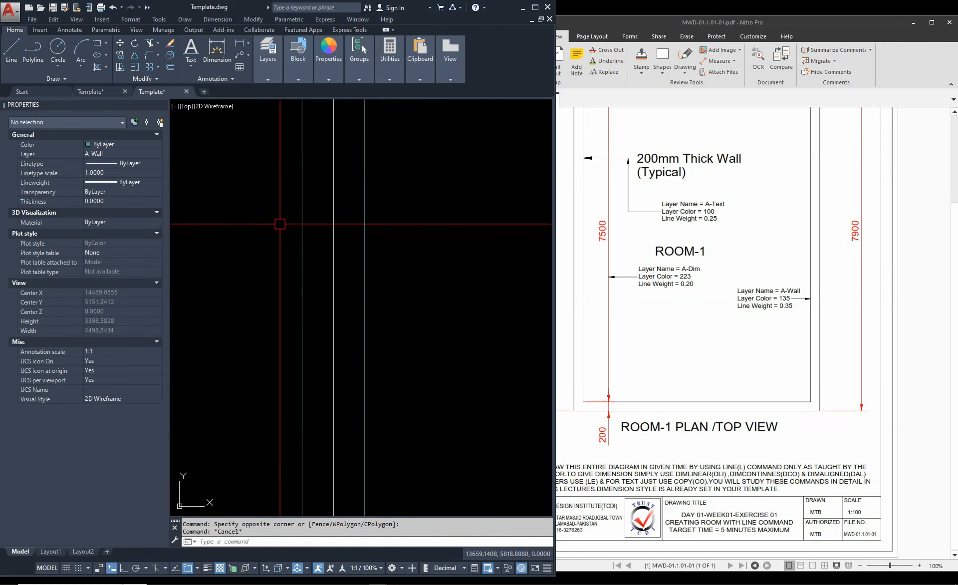
pyautogui.click(344, 262)
pyautogui.click(334, 265)
pyautogui.scroll(-2, 334, 266)
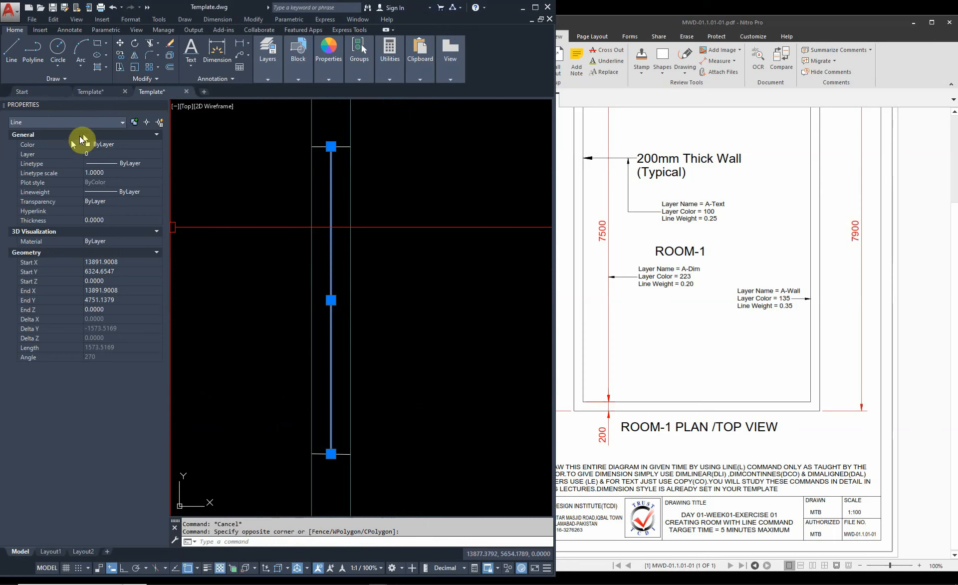
pyautogui.scroll(-3, 427, 214)
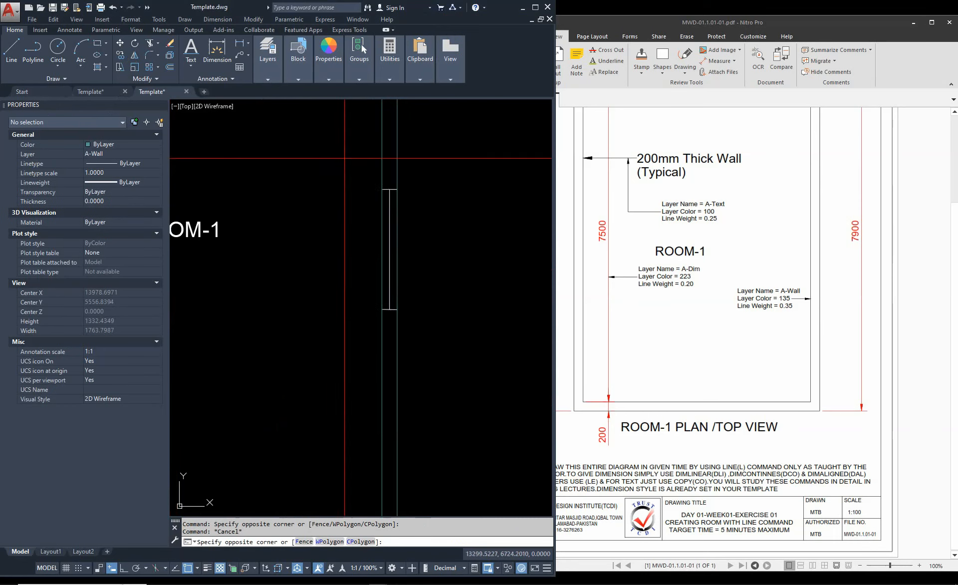
# Erase the two cross lines and the middle line in the right wall
pyautogui.click(344, 157)
pyautogui.click(452, 342)
pyautogui.press('Delete')
pyautogui.scroll(-3, 347, 338)
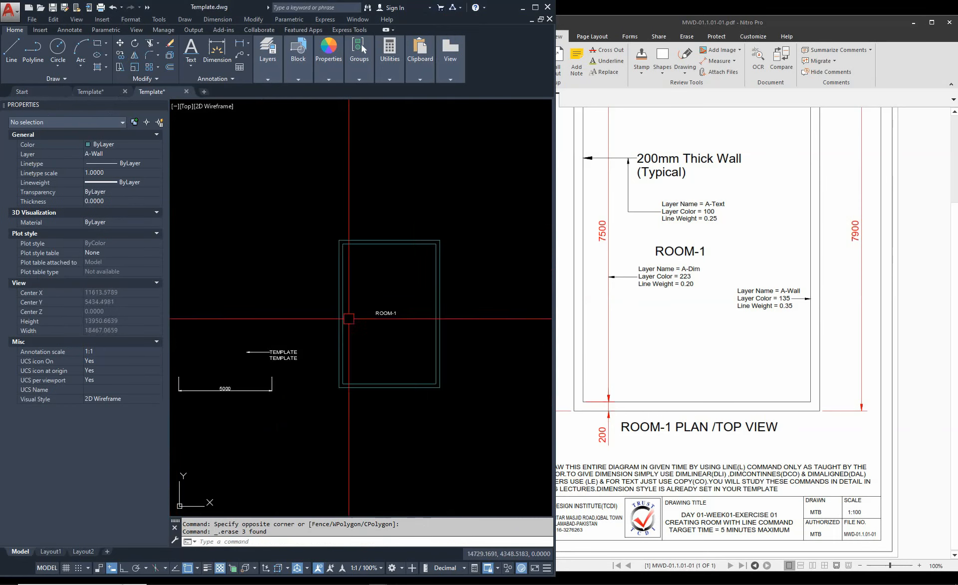
# Assign the ROOM-1 text to layer A-Text
pyautogui.scroll(3, 454, 338)
pyautogui.moveTo(454, 339); pyautogui.dragTo(362, 341, button='middle')
pyautogui.click(339, 328)
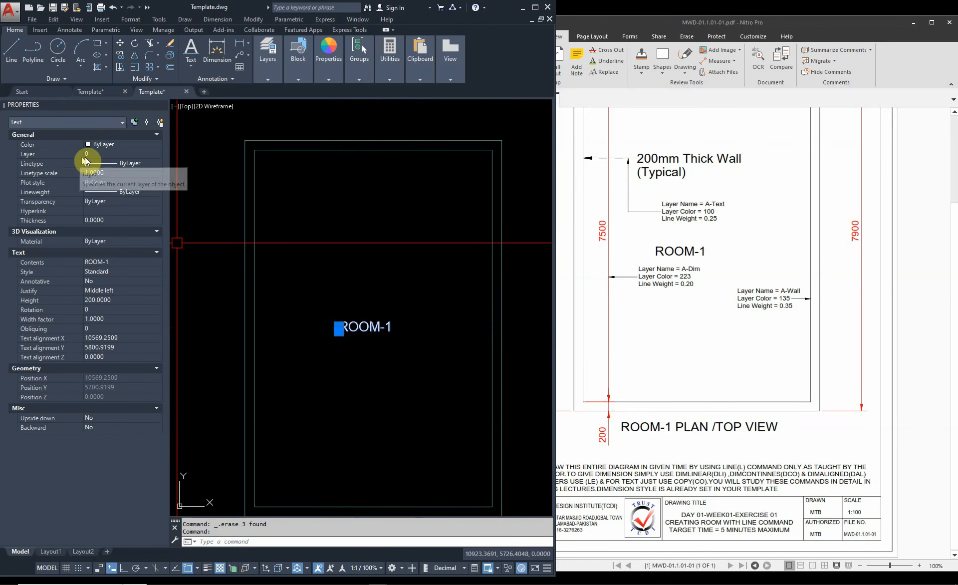
pyautogui.click(123, 154)
pyautogui.click(157, 153)
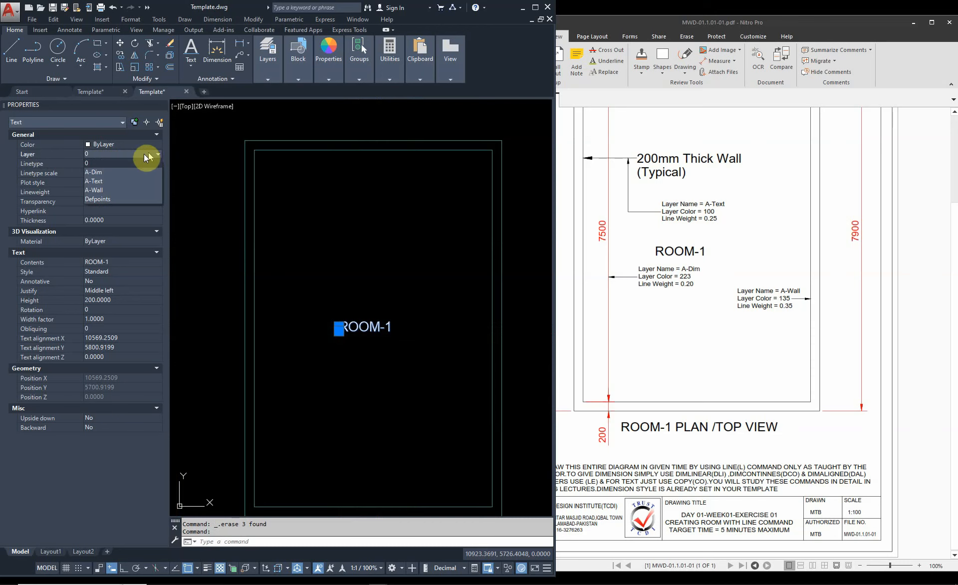
pyautogui.click(108, 190)
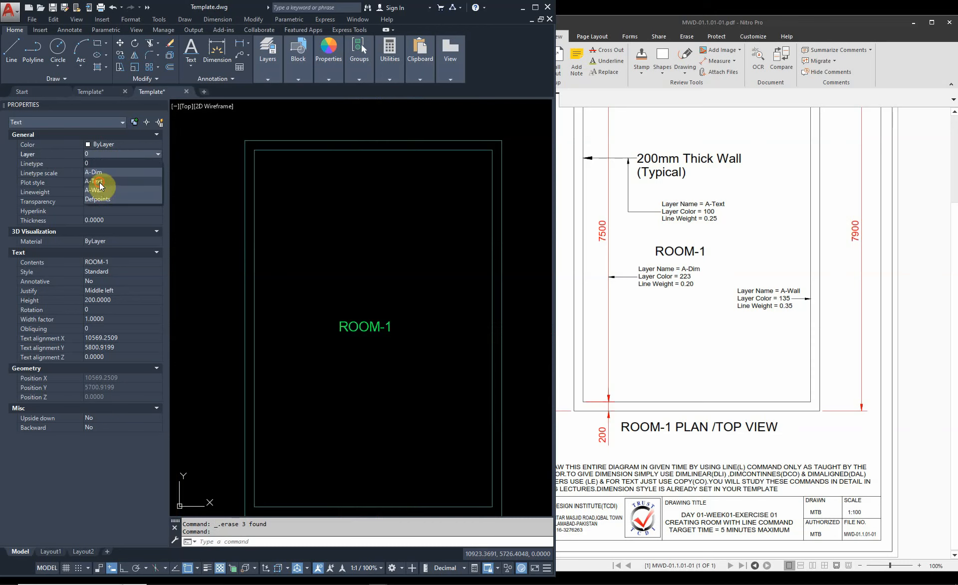
pyautogui.press('Escape')
pyautogui.scroll(-4, 419, 303)
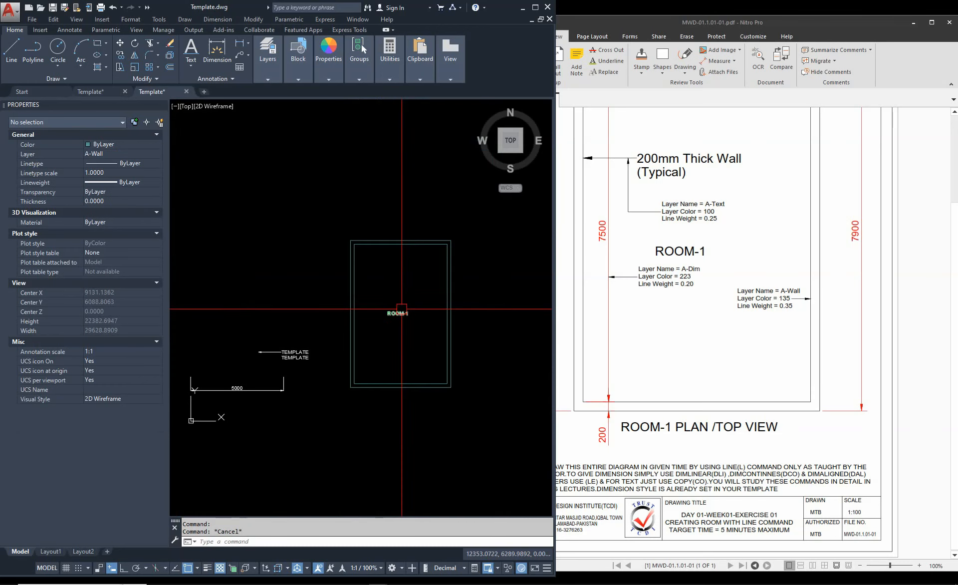
pyautogui.press('Escape')
pyautogui.scroll(2, 320, 353)
pyautogui.scroll(4, 250, 357)
pyautogui.click(338, 315)
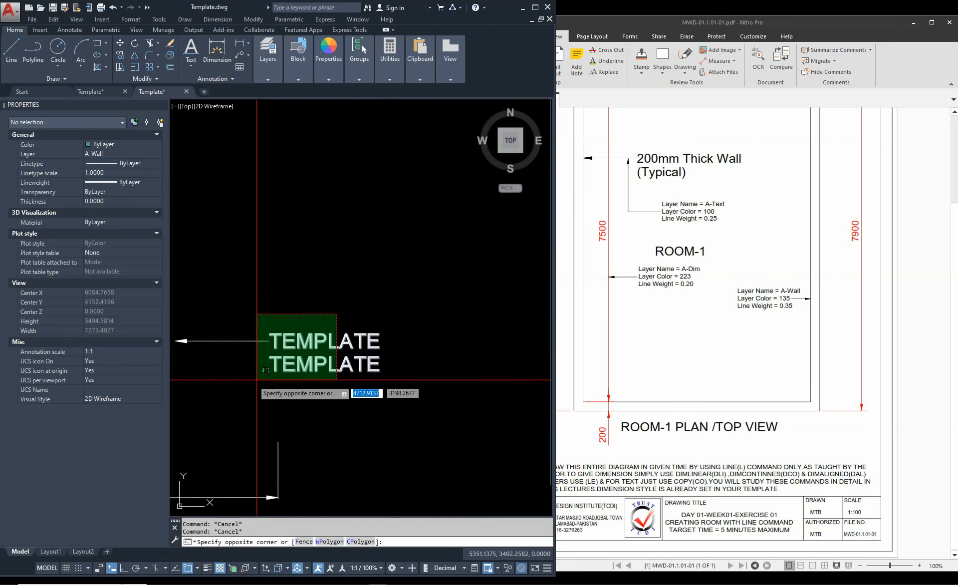
pyautogui.click(238, 379)
pyautogui.scroll(-4, 254, 342)
pyautogui.press('Escape')
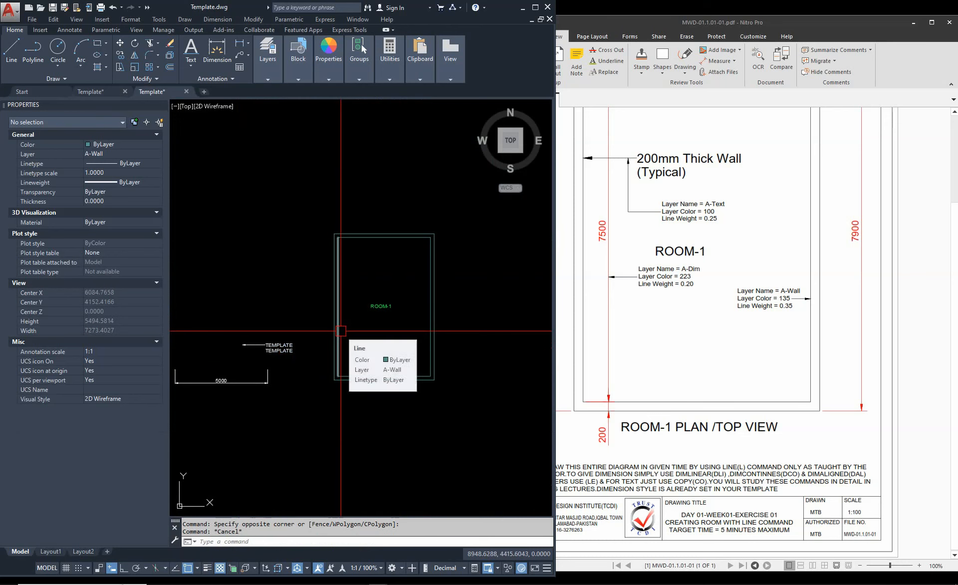
# Apply the ROOM-1 text's properties to the TEMPLATE leader note and the TEMPLATE text below it with Match Properties
pyautogui.write('MA')
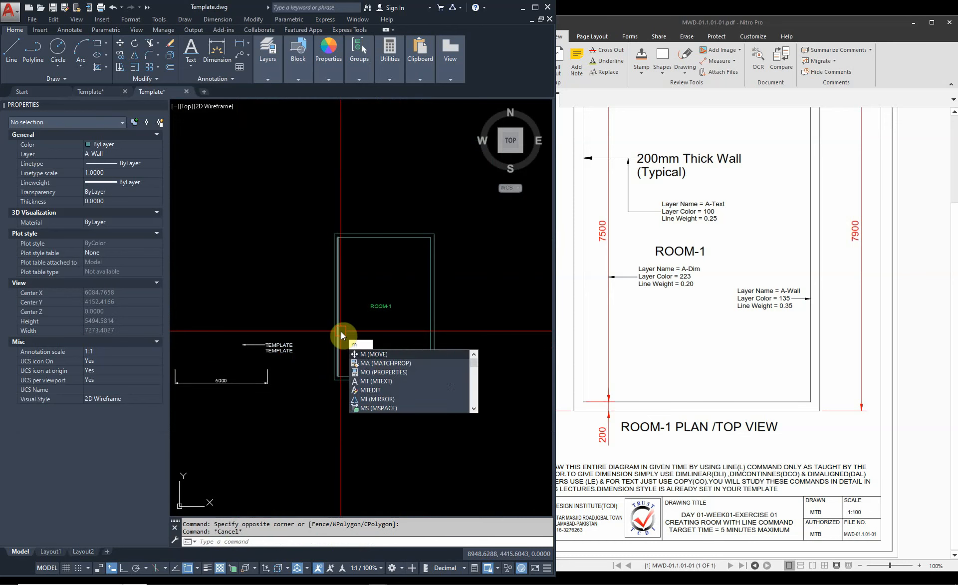
pyautogui.press('Return')
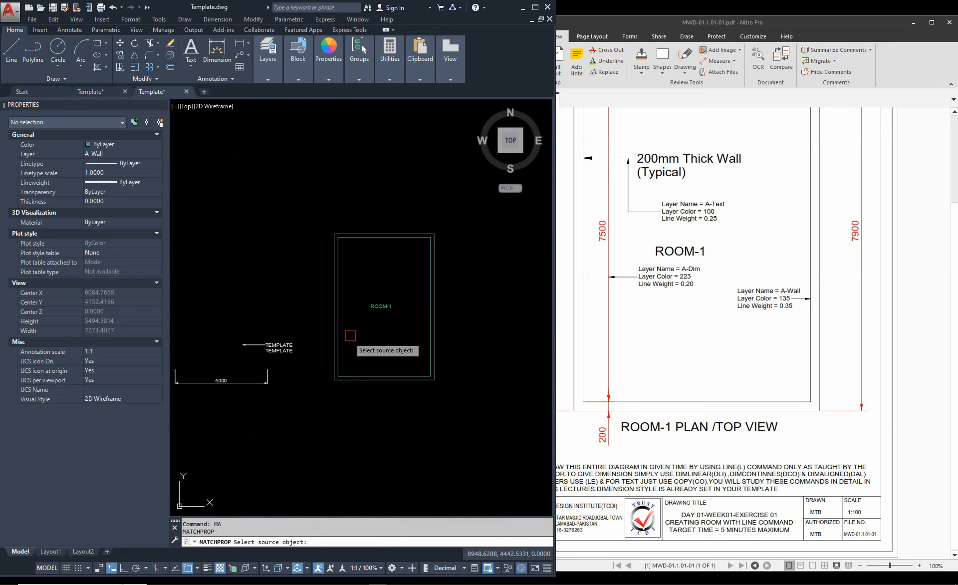
pyautogui.scroll(4, 370, 325)
pyautogui.moveTo(382, 289); pyautogui.dragTo(413, 319, button='middle')
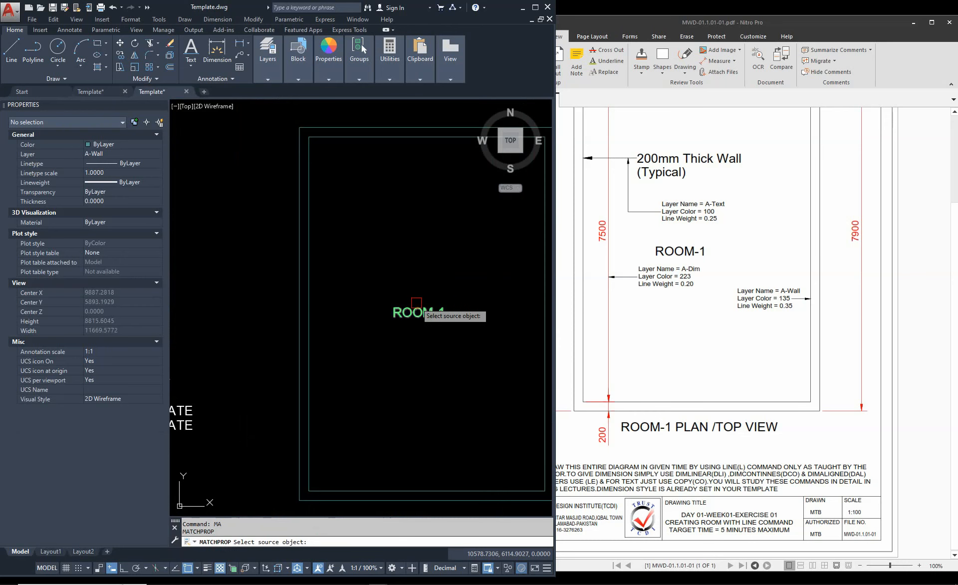
pyautogui.click(414, 313)
pyautogui.scroll(-4, 403, 314)
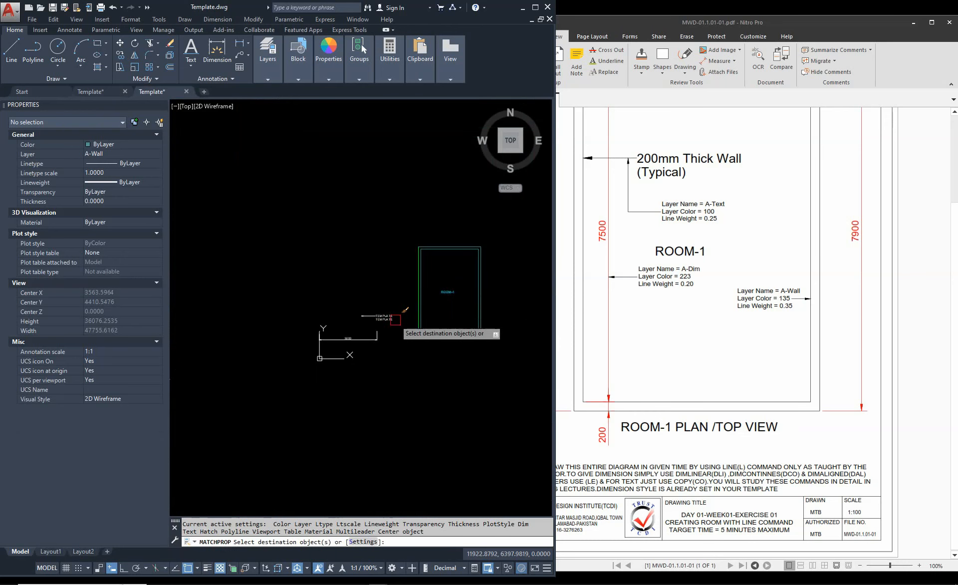
pyautogui.scroll(2, 382, 309)
pyautogui.moveTo(419, 360); pyautogui.dragTo(317, 352, button='middle')
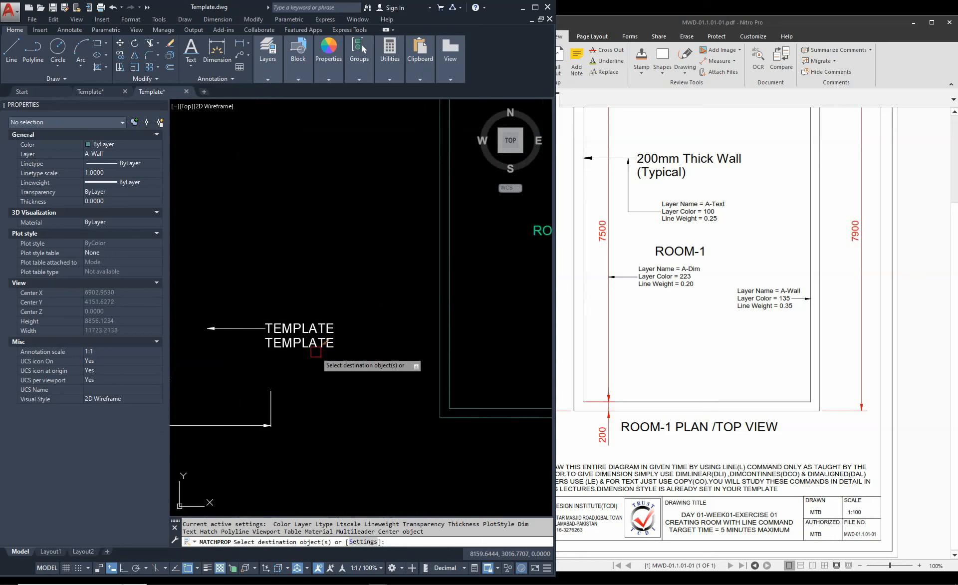
pyautogui.scroll(-2, 265, 317)
pyautogui.click(285, 306)
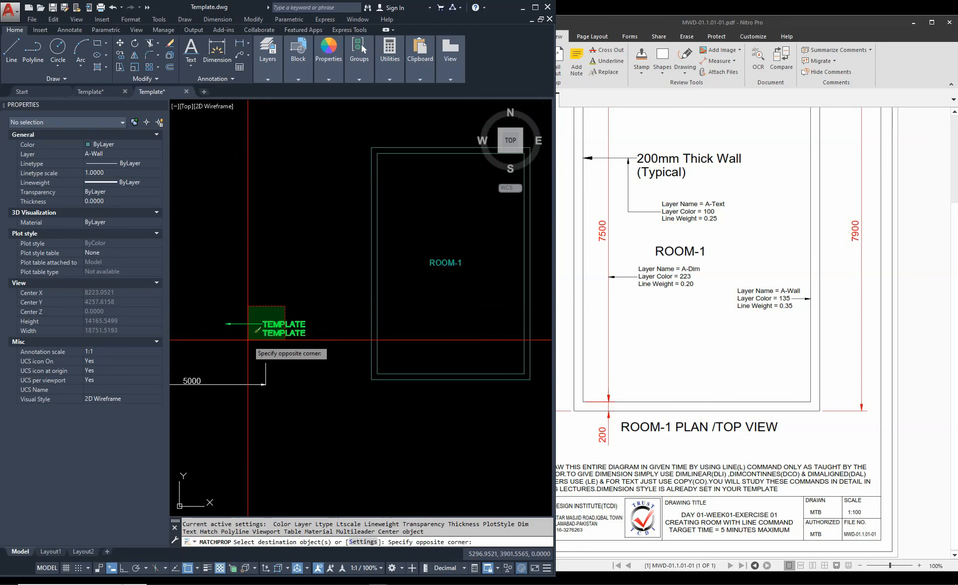
pyautogui.scroll(5, 247, 345)
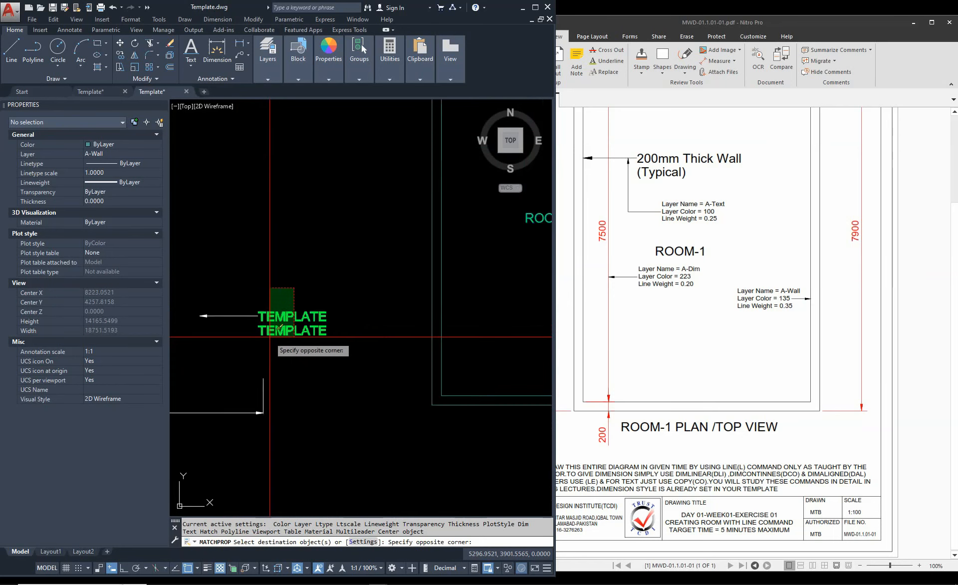
pyautogui.scroll(-5, 252, 342)
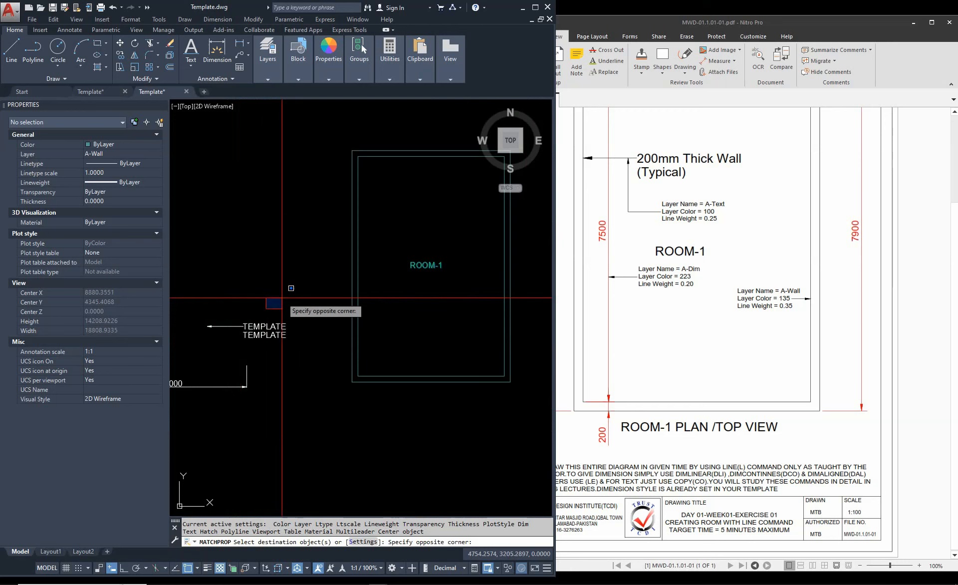
pyautogui.click(253, 339)
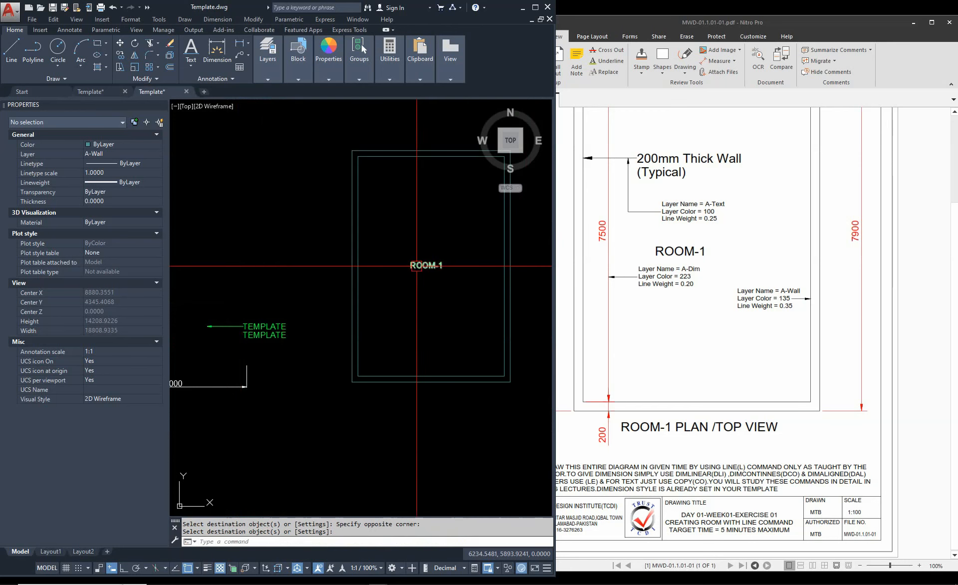
pyautogui.scroll(2, 422, 272)
pyautogui.scroll(-4, 423, 277)
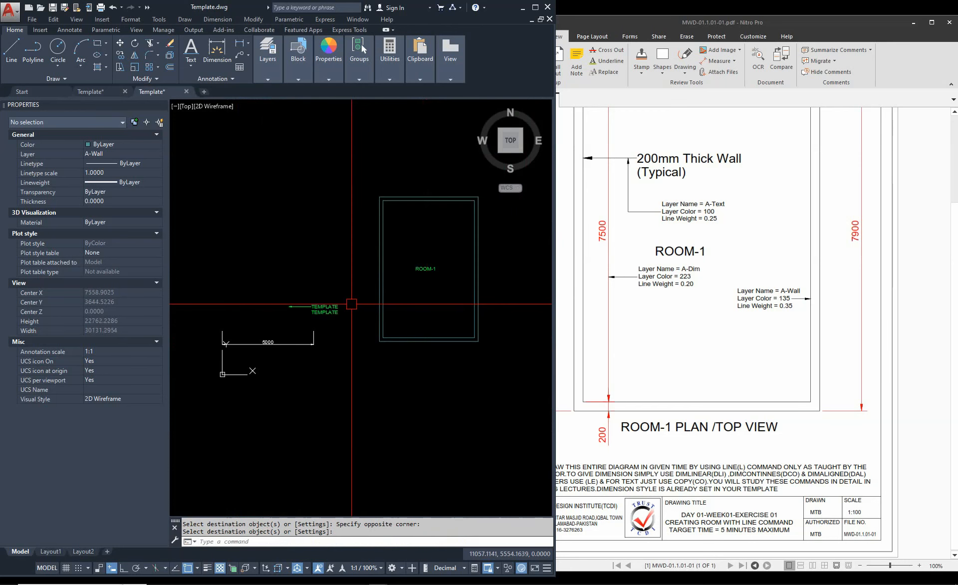
# Copy the ROOM-1 text about 4440 mm straight down with Ortho on, placing it just below the room's lower wall
pyautogui.scroll(2, 459, 278)
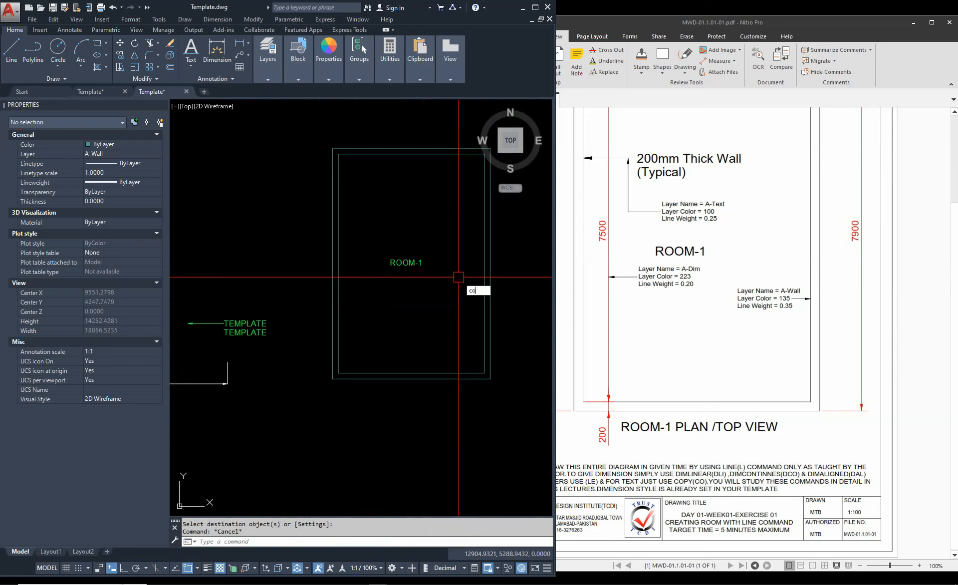
pyautogui.write('o')
pyautogui.press('Return')
pyautogui.click(407, 261)
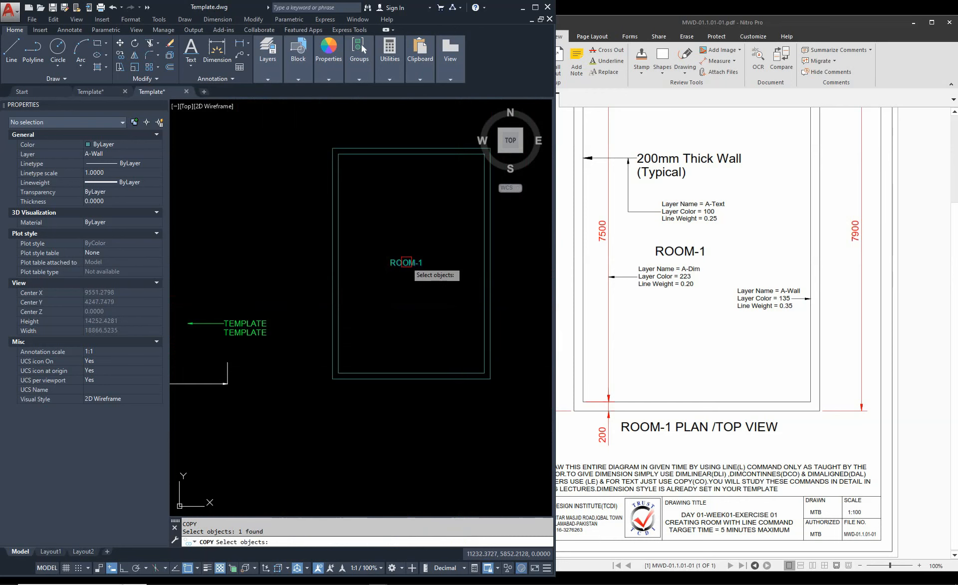
pyautogui.press('Return')
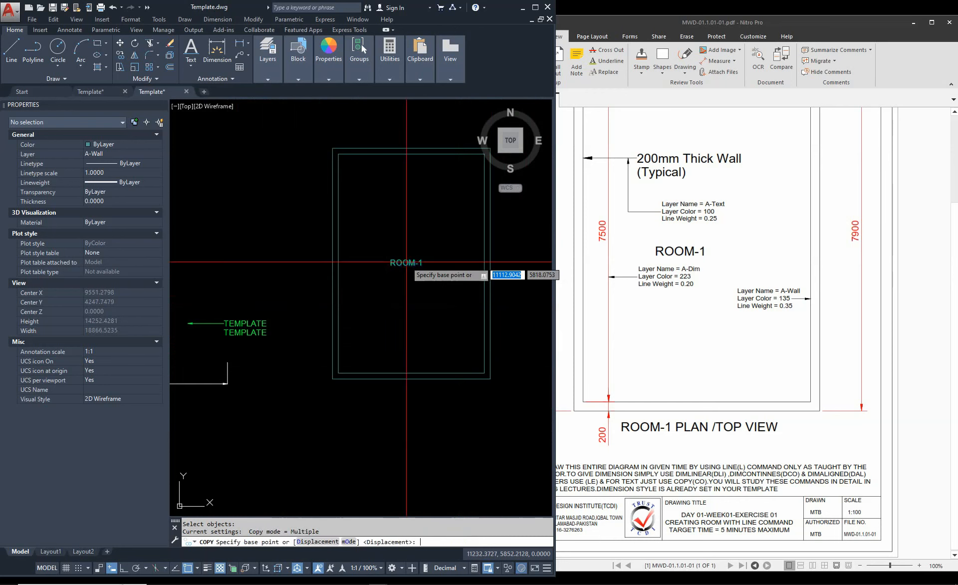
pyautogui.click(406, 261)
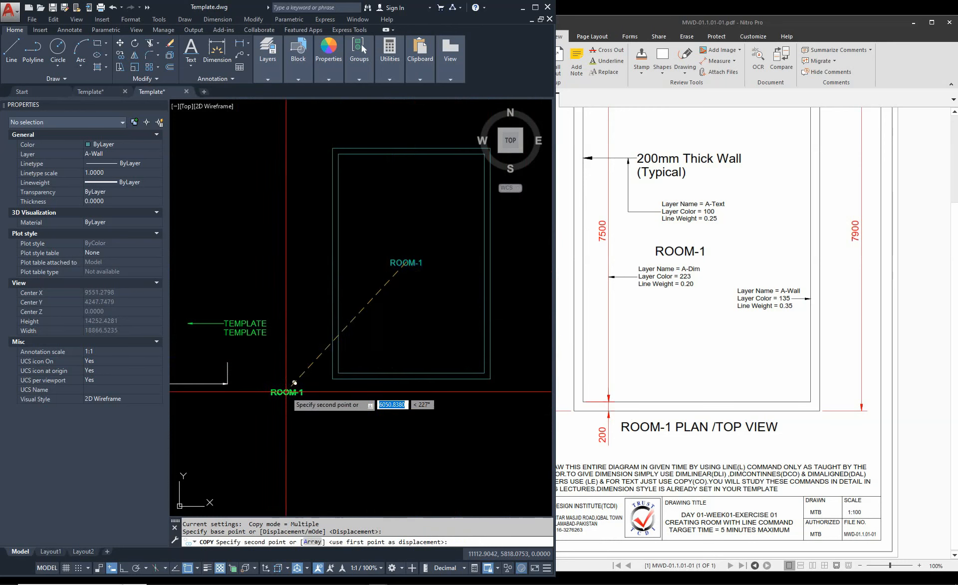
pyautogui.press('F8')
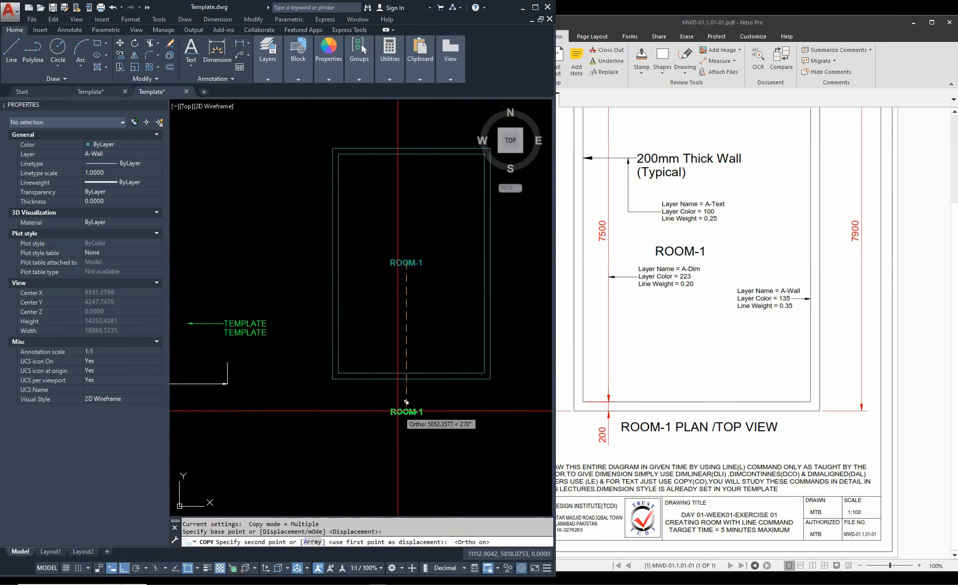
pyautogui.scroll(4, 412, 390)
pyautogui.scroll(-4, 407, 385)
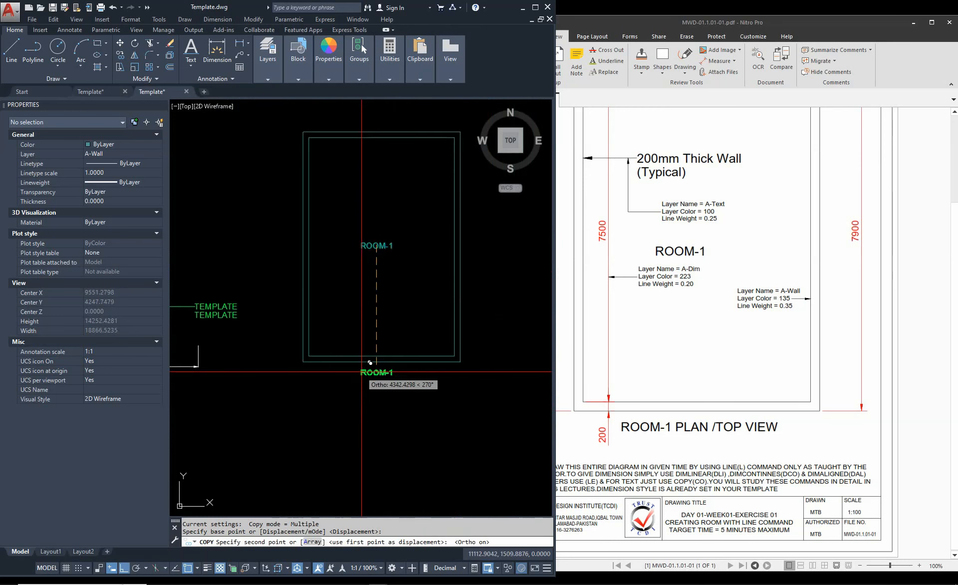
pyautogui.scroll(2, 399, 370)
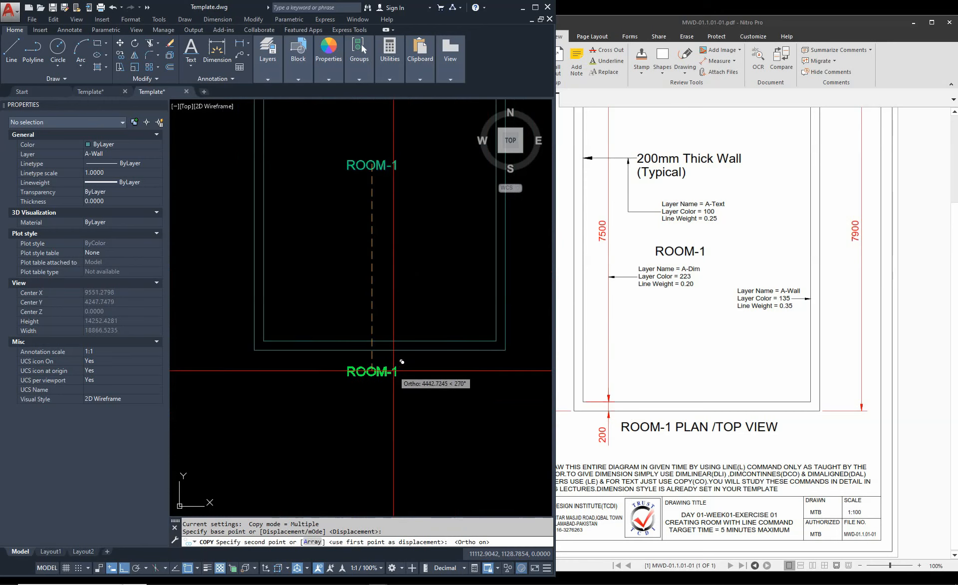
pyautogui.click(394, 371)
pyautogui.press('Escape')
# Change the copied text below the room to "ROOM-1 PLAN / TOP VIEW"
pyautogui.doubleClick(392, 372)
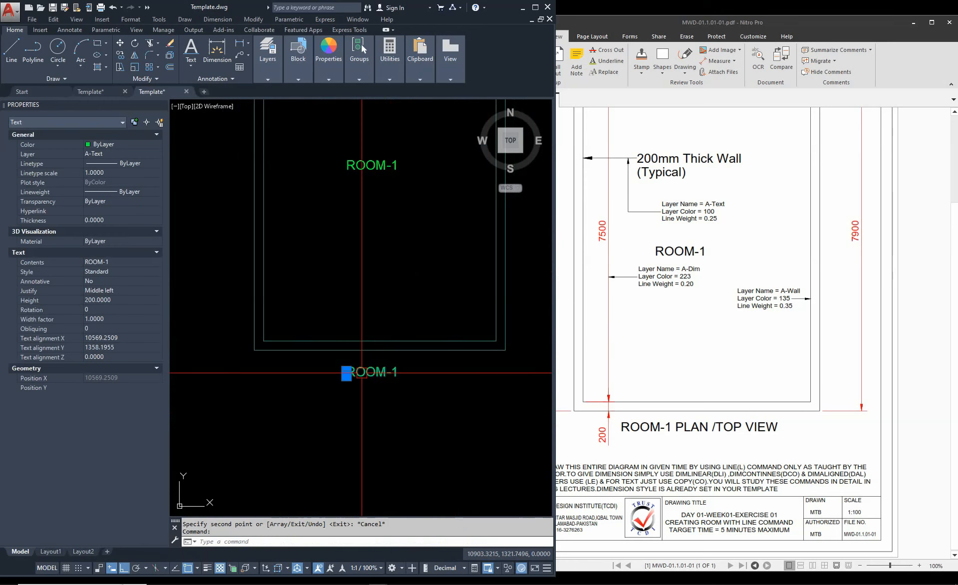
pyautogui.press('Right')
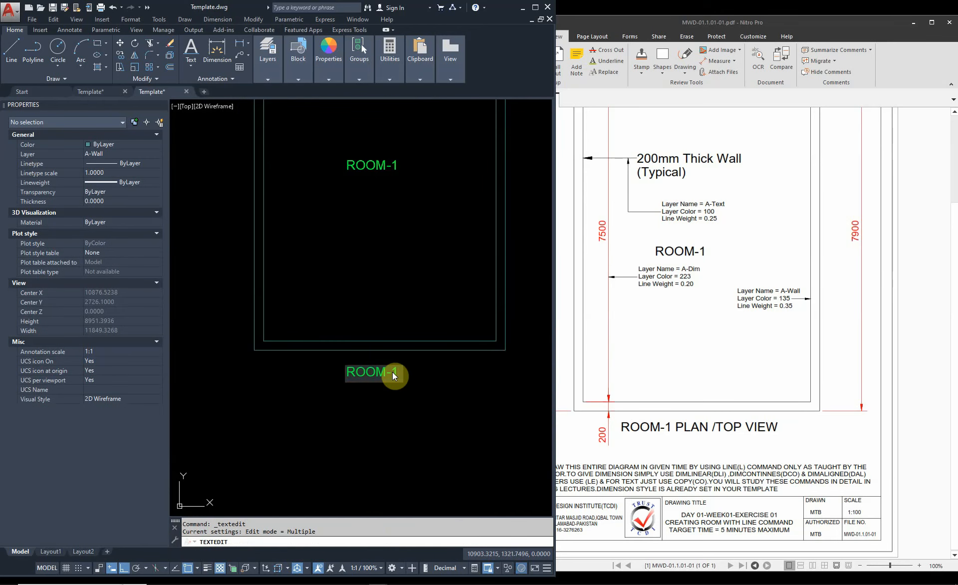
pyautogui.write('plPLAN ')
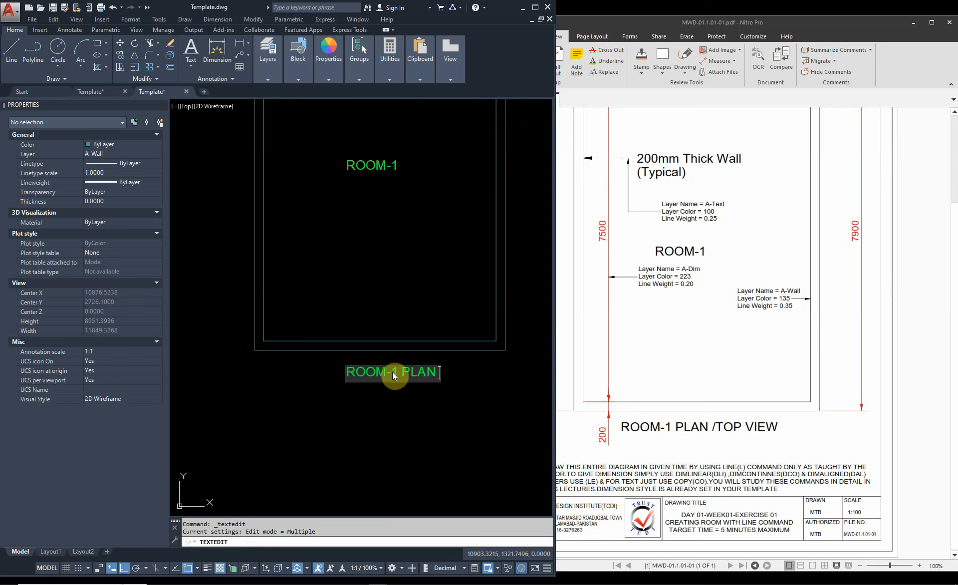
pyautogui.write('/ TOP VIEW')
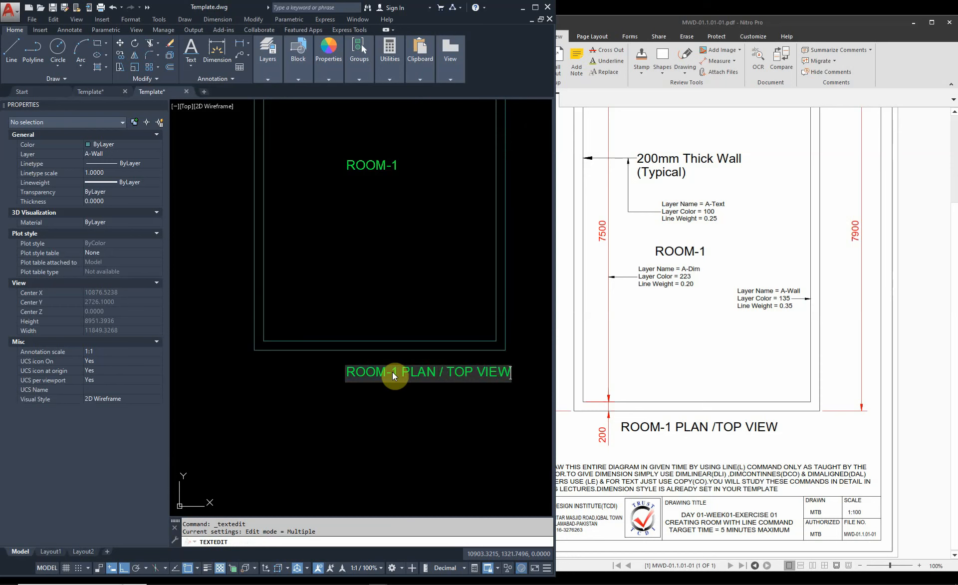
pyautogui.click(398, 401)
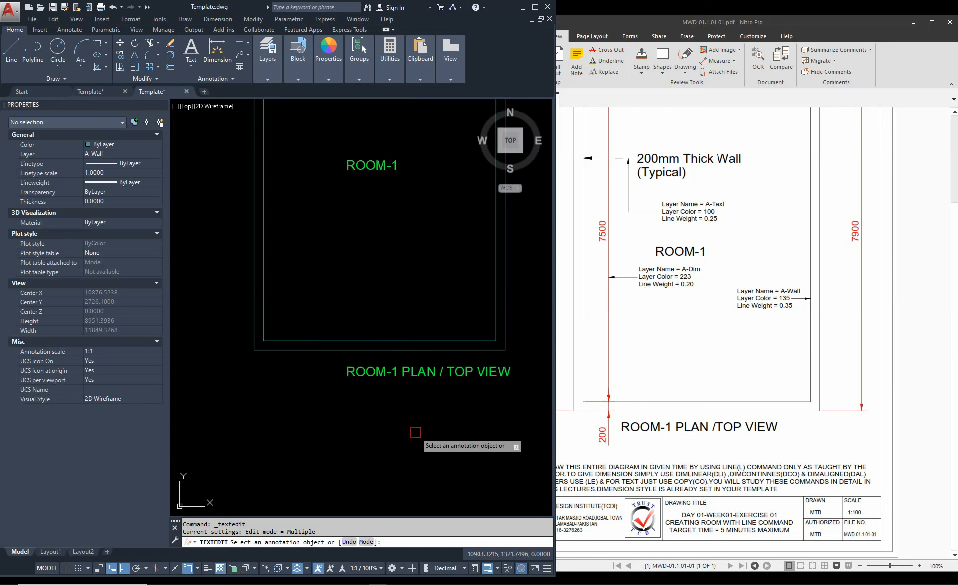
pyautogui.press('Escape')
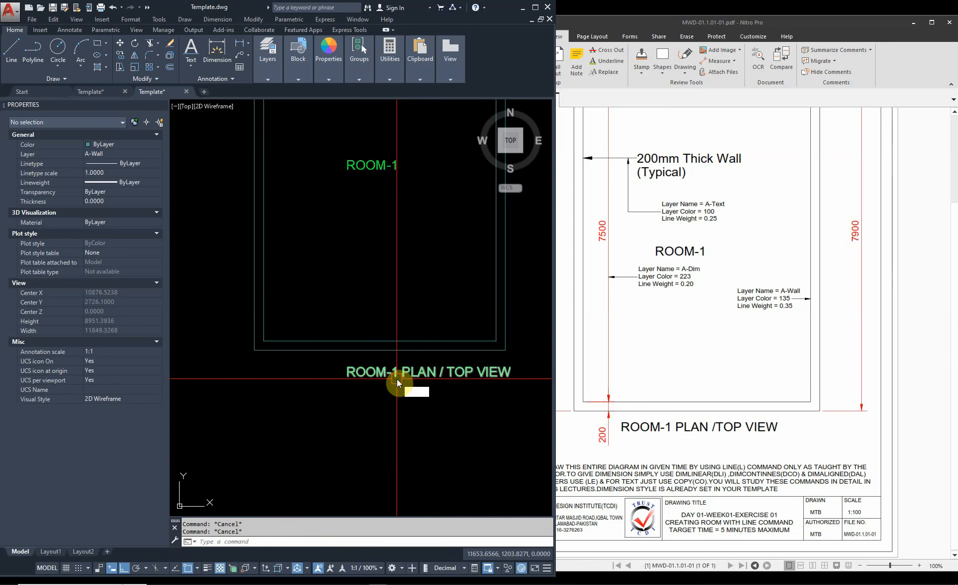
pyautogui.write('CO')
pyautogui.press('Return')
pyautogui.press('Escape')
pyautogui.press('Escape')
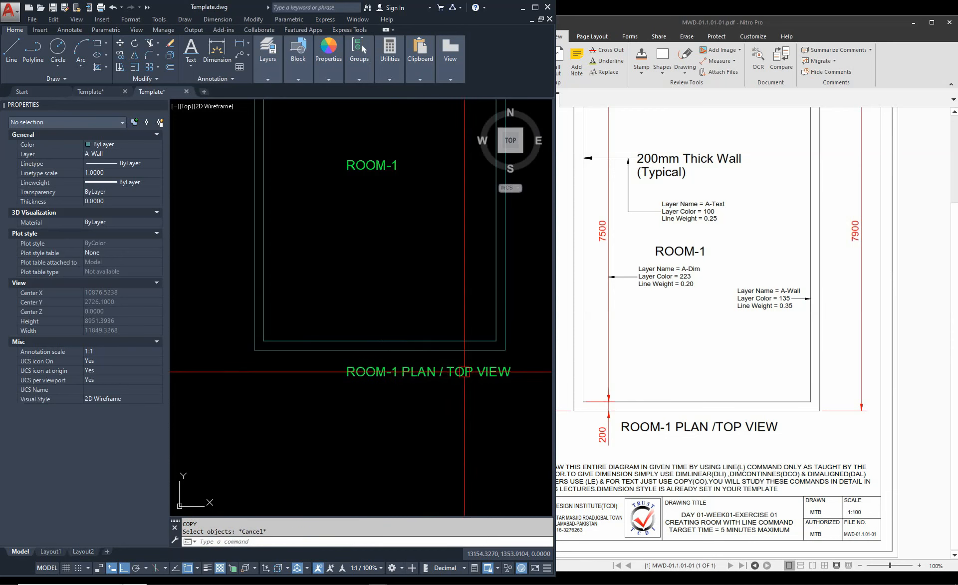
# Move the ROOM-1 PLAN / TOP VIEW title about 870 mm to the left to centre it beneath the room
pyautogui.press('Return')
pyautogui.click(479, 428)
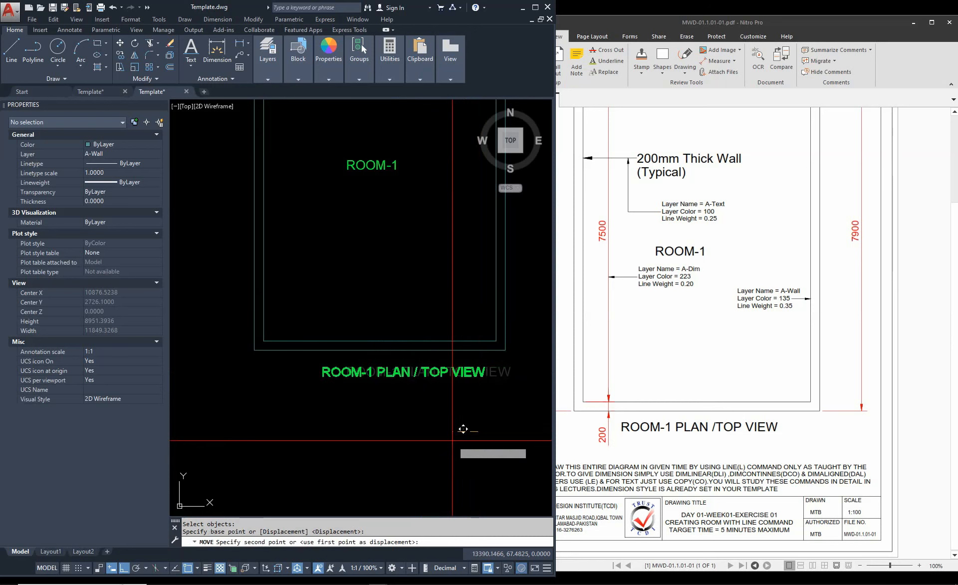
pyautogui.click(439, 428)
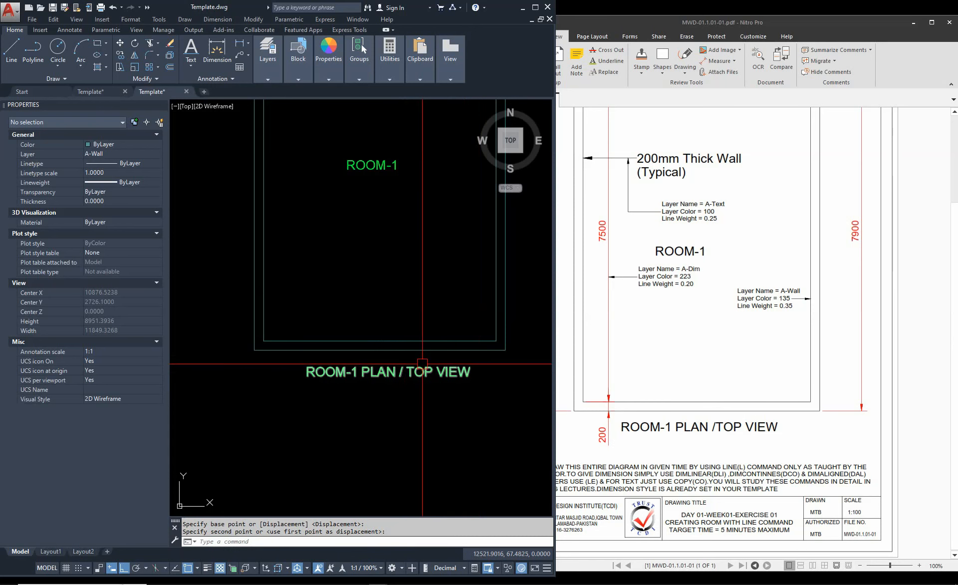
pyautogui.press('Escape')
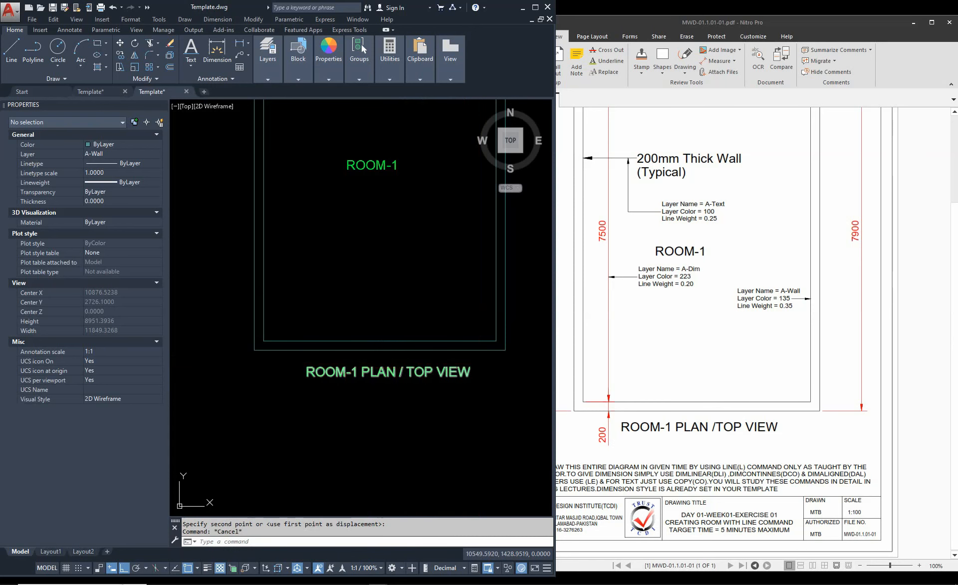
# Erase the ROOM-1 PLAN / TOP VIEW title below the room
pyautogui.press('Escape')
pyautogui.write('e')
pyautogui.press('Return')
pyautogui.click(400, 370)
pyautogui.press('Return')
pyautogui.press('Escape')
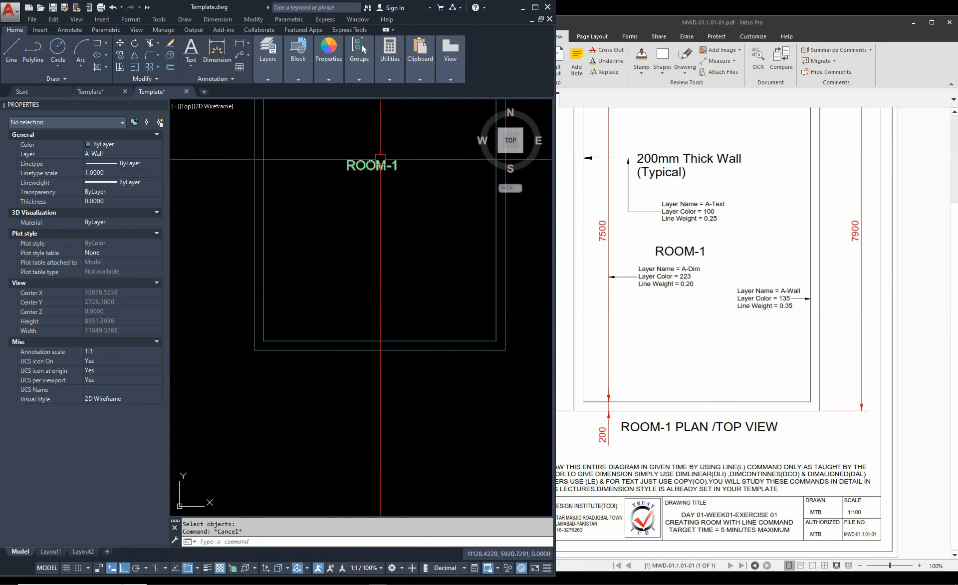
# Copy the ROOM-1 text about 4500 mm down with Ortho off, placing it below the room's lower wall
pyautogui.write('co')
pyautogui.press('Return')
pyautogui.click(379, 176)
pyautogui.click(364, 160)
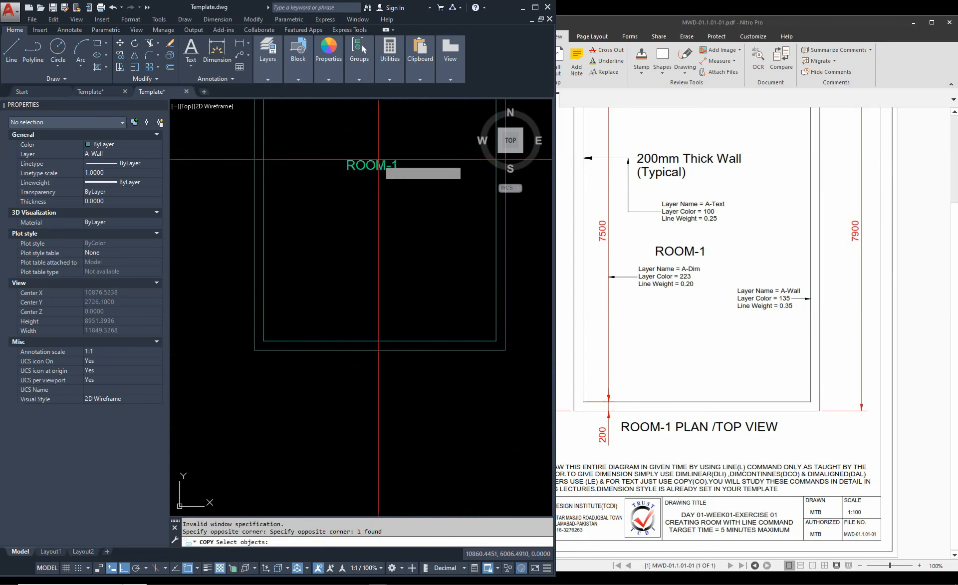
pyautogui.press('Return')
pyautogui.click(380, 174)
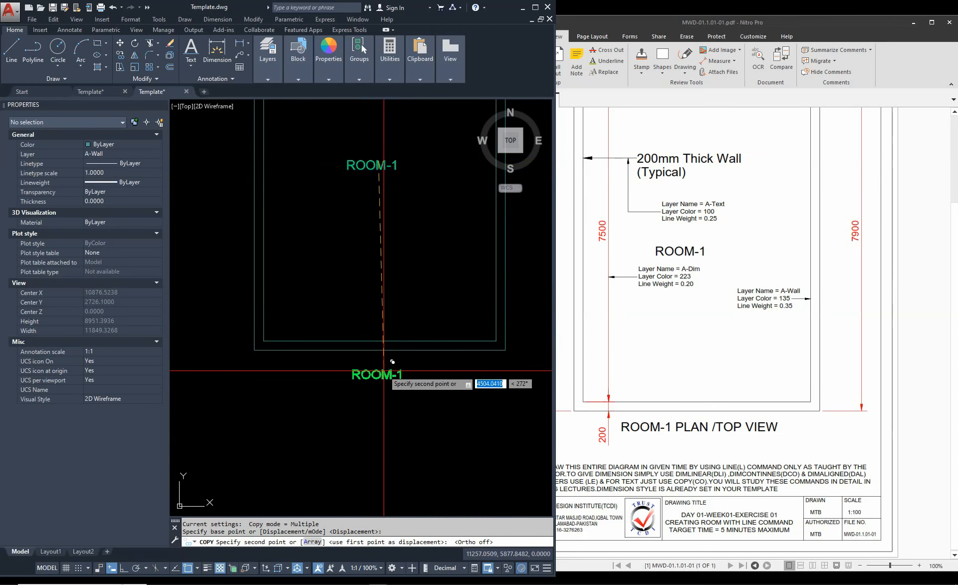
pyautogui.click(384, 371)
pyautogui.press('Return')
# Move the ROOM-1 text below the room about 1220 mm to the left
pyautogui.write('m')
pyautogui.press('Return')
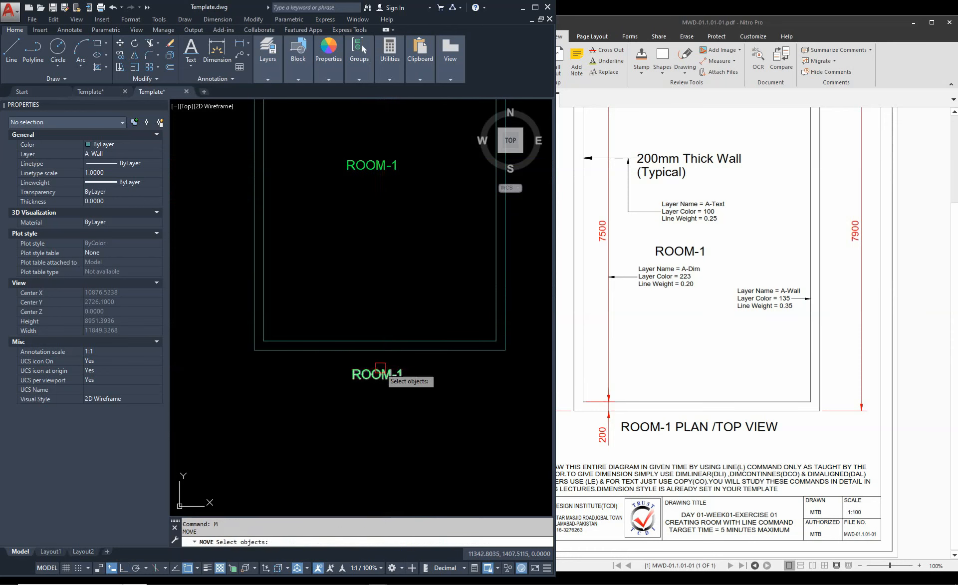
pyautogui.click(380, 369)
pyautogui.press('Return')
pyautogui.click(378, 371)
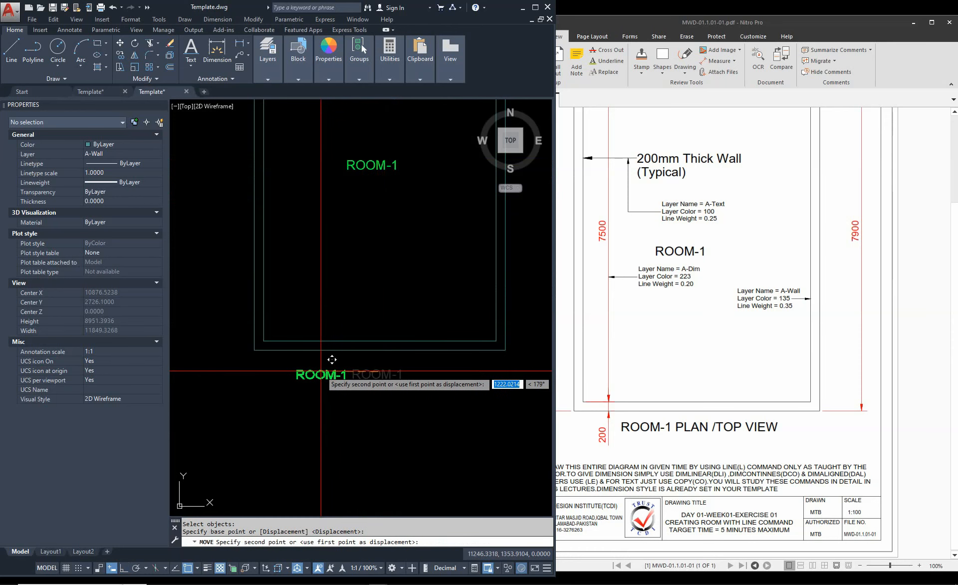
pyautogui.click(320, 370)
pyautogui.press('Escape')
# Place the moved ROOM-1 text below the room and change its wording to ROOM-1 PLAN / TOP VIEW
pyautogui.click(323, 372)
pyautogui.doubleClick(379, 378)
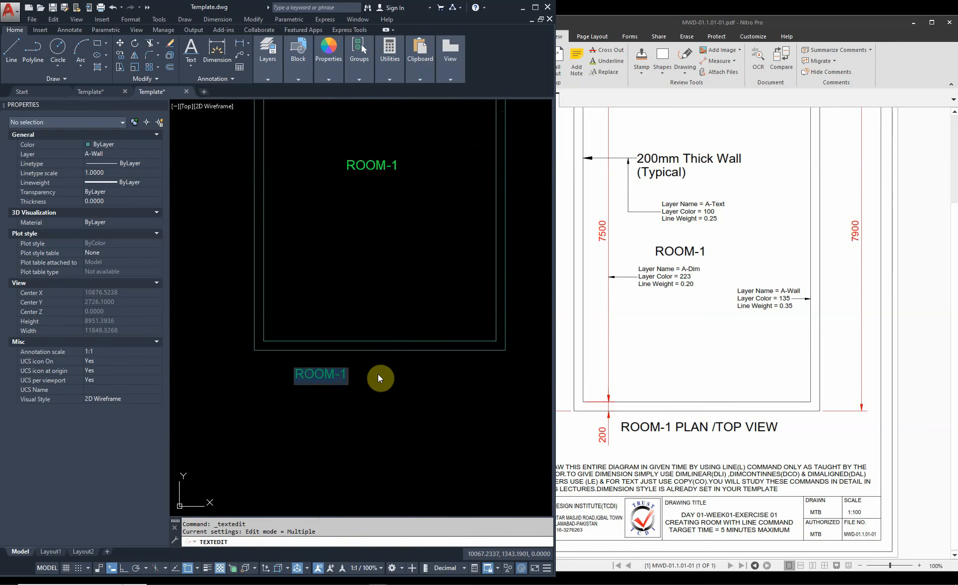
pyautogui.press('End')
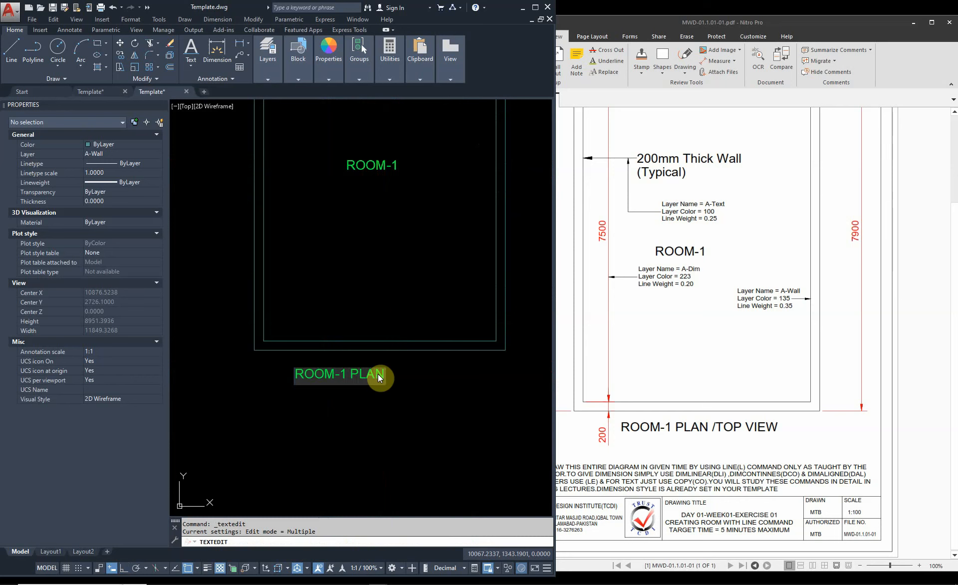
pyautogui.write('PLAN / TOP VIEW')
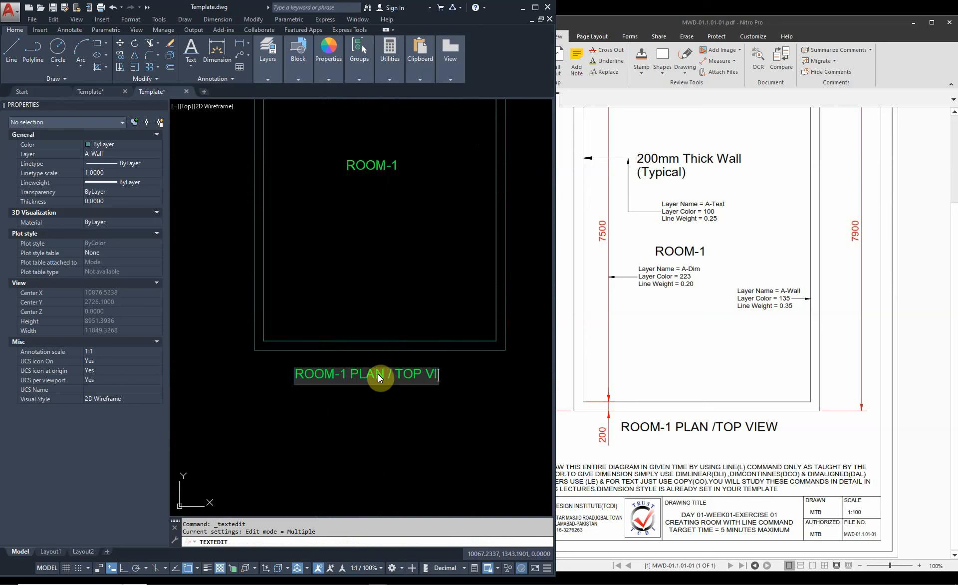
pyautogui.click(349, 388)
pyautogui.press('Escape')
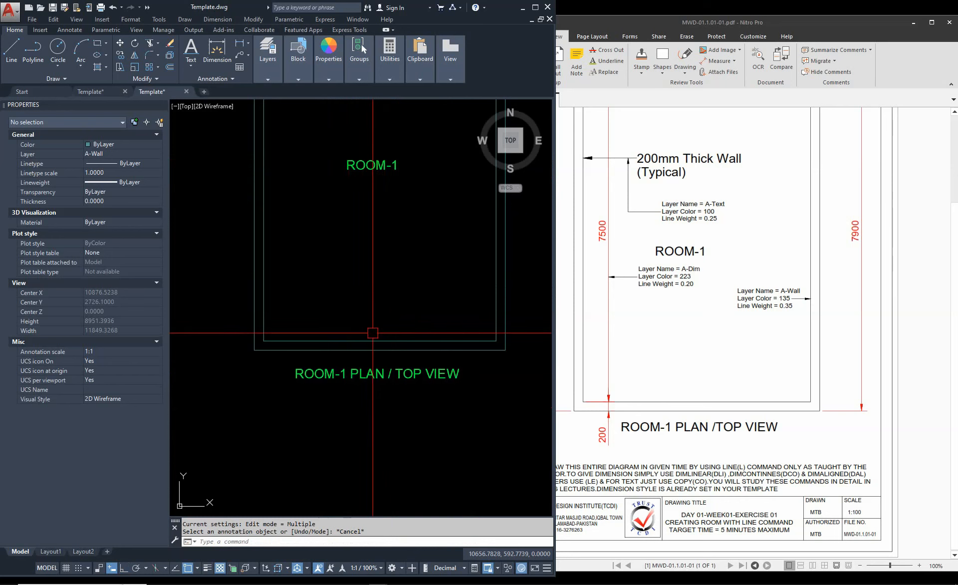
pyautogui.scroll(-4, 359, 333)
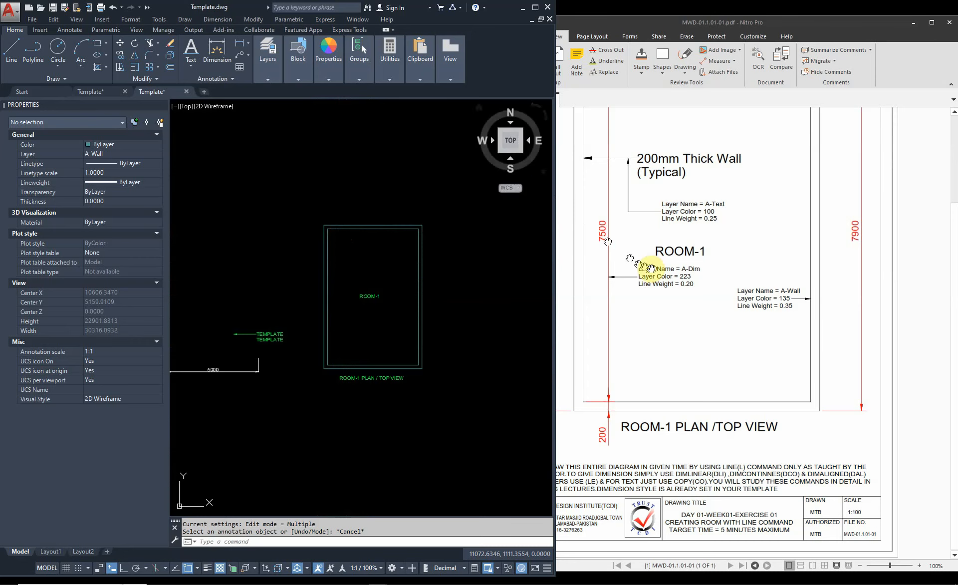
pyautogui.scroll(2, 325, 272)
pyautogui.scroll(2, 350, 275)
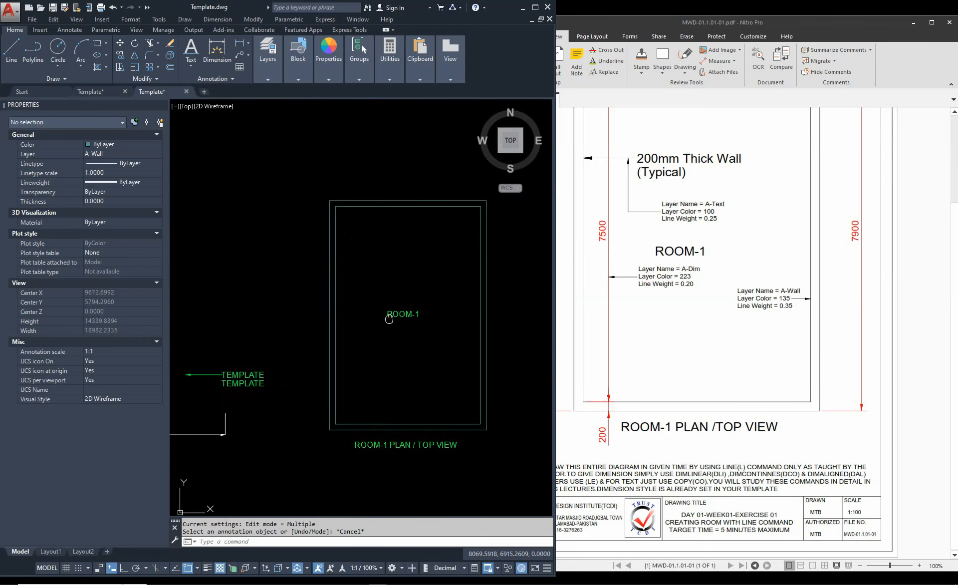
pyautogui.scroll(-2, 326, 295)
pyautogui.write('L')
pyautogui.press('Return')
pyautogui.write('W')
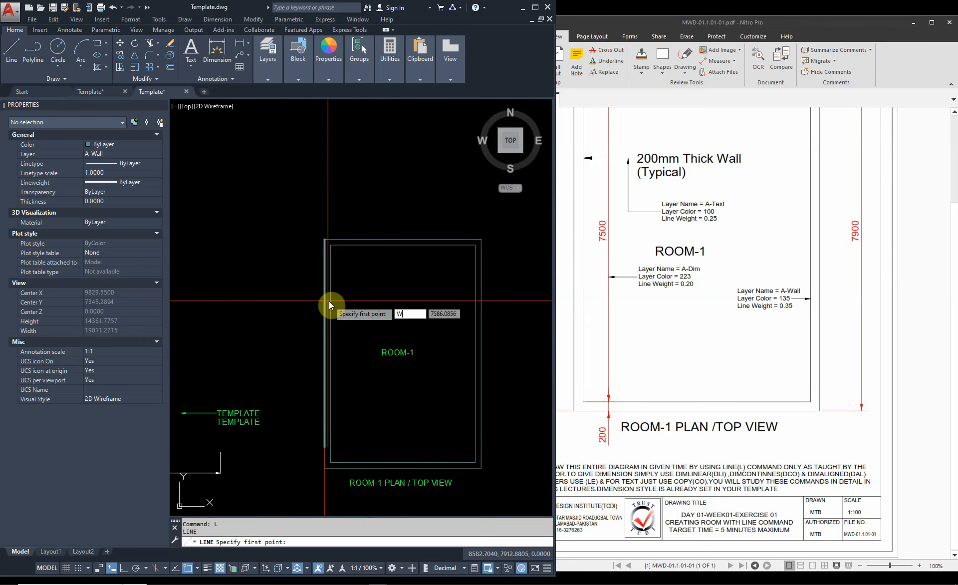
pyautogui.press('Escape')
# Draw a horizontal leader with Ortho on, starting at the inner face of the left wall and ending above the ROOM-1 label
pyautogui.write('L')
pyautogui.scroll(2, 327, 306)
pyautogui.write('LE')
pyautogui.press('Return')
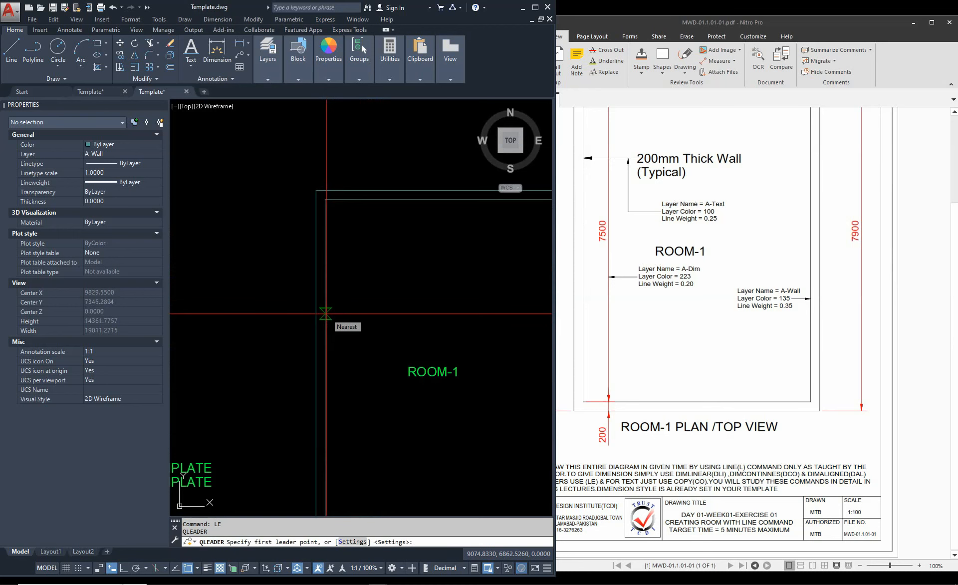
pyautogui.click(327, 308)
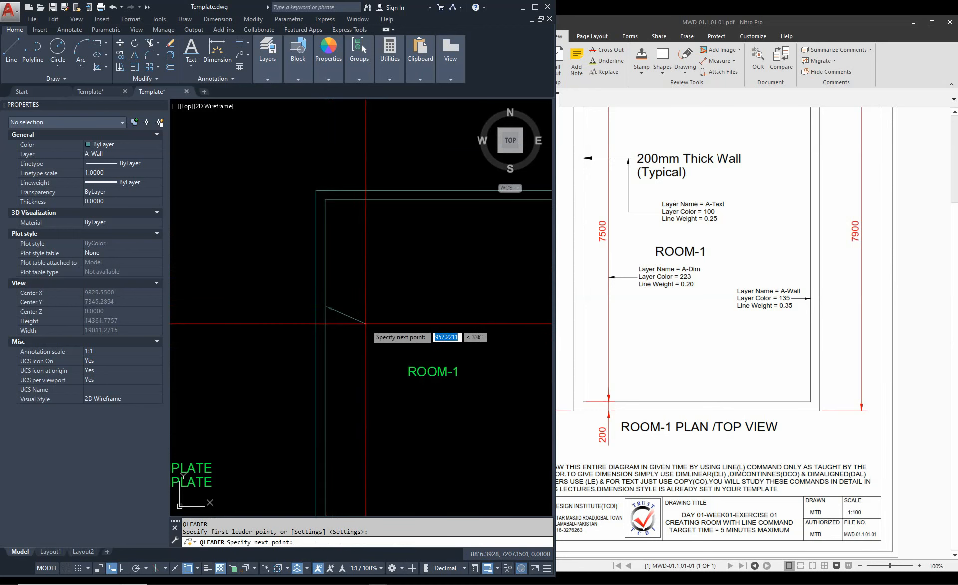
pyautogui.press('F8')
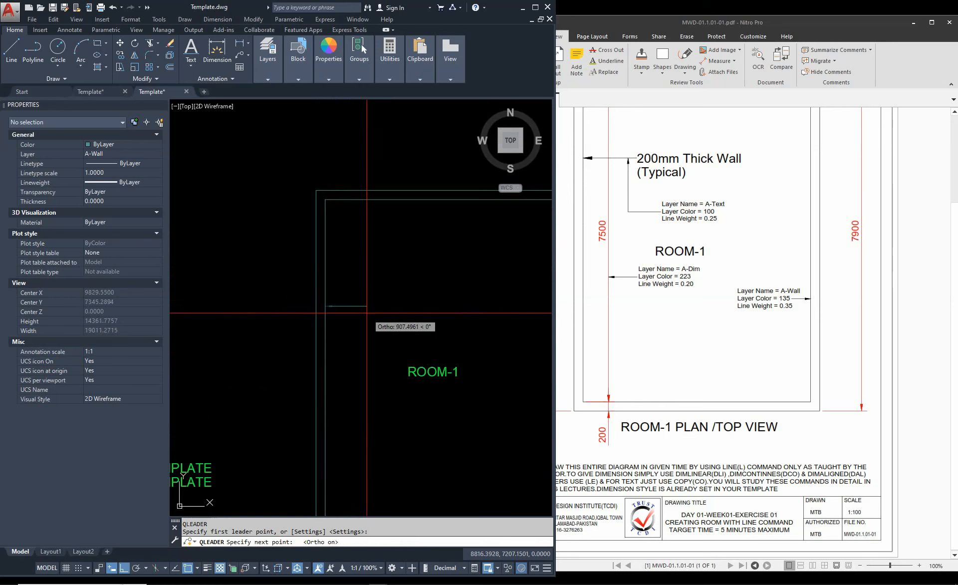
pyautogui.click(388, 308)
pyautogui.press('Escape')
pyautogui.scroll(-2, 436, 292)
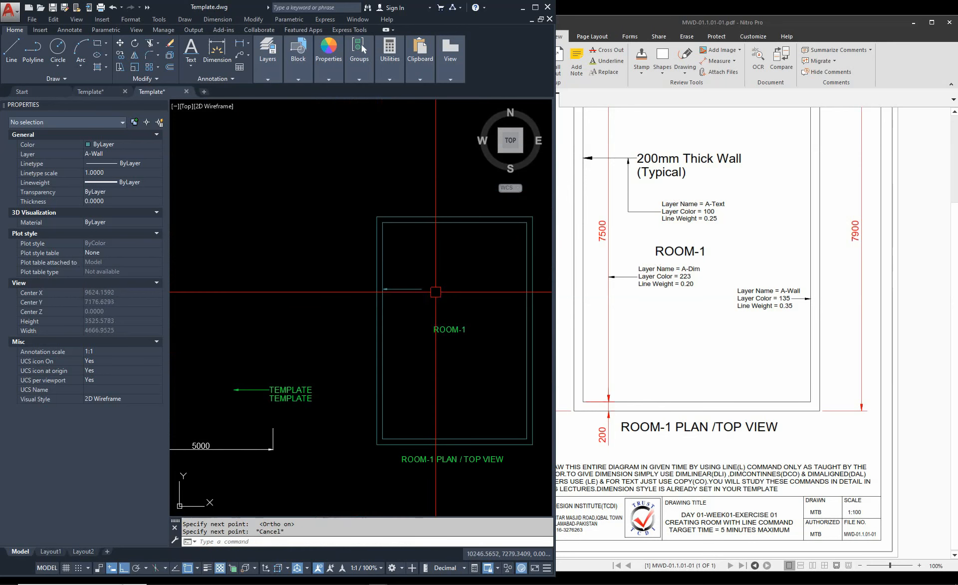
# Match the properties of the new leader to those of the ROOM-1 text
pyautogui.press('Escape')
pyautogui.write('MA')
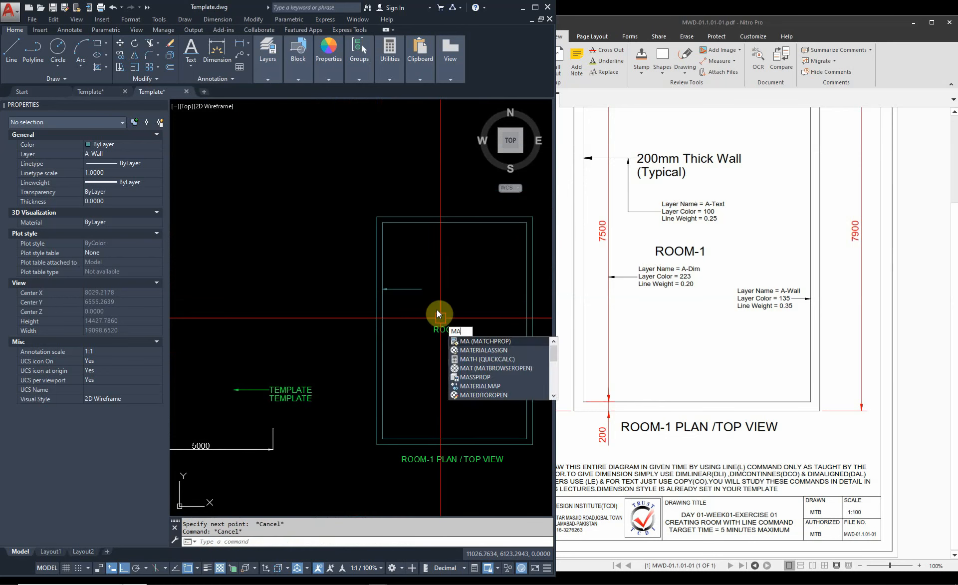
pyautogui.press('Return')
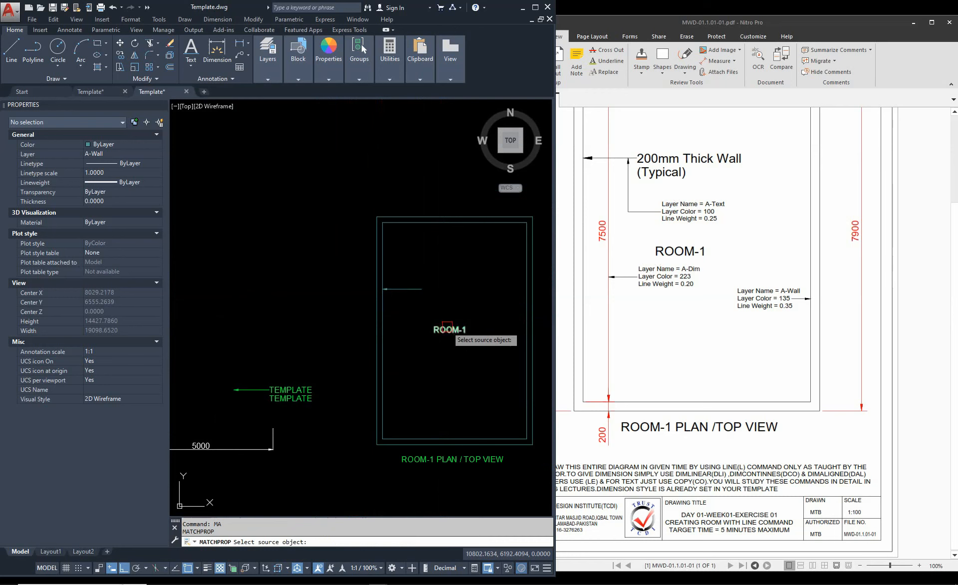
pyautogui.click(448, 328)
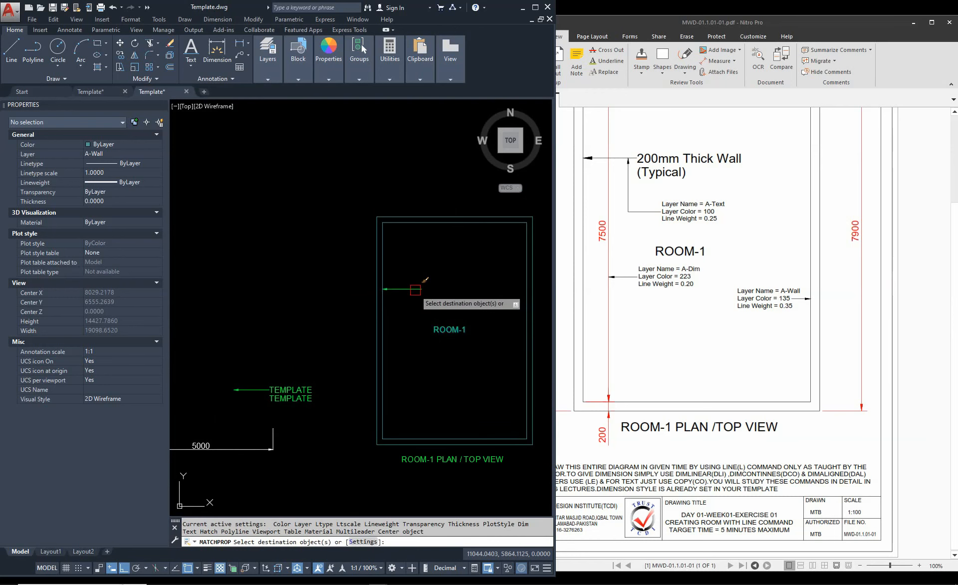
pyautogui.press('Escape')
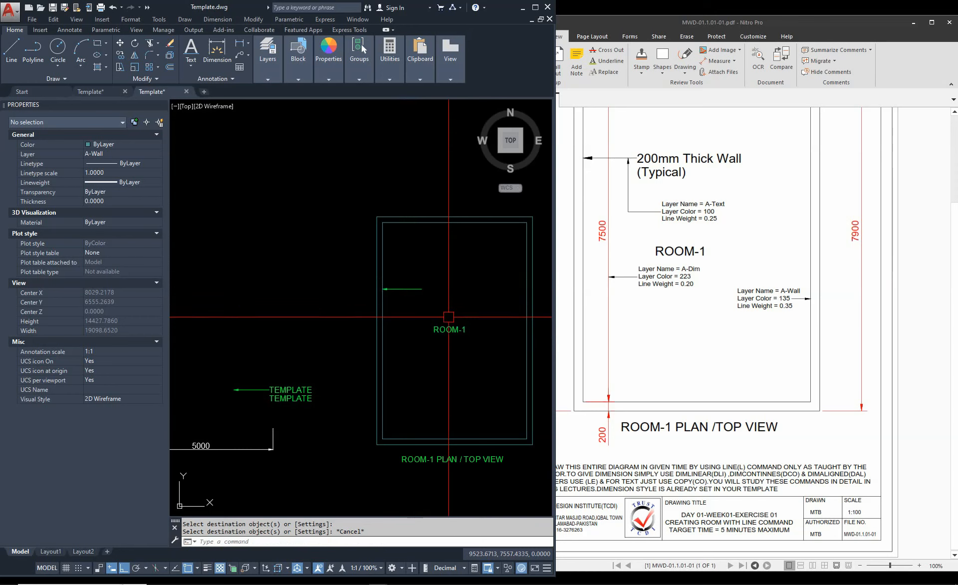
# Copy the two TEMPLATE text lines from the sample leader's tail to the tail end of the new leader inside the room
pyautogui.scroll(5, 243, 400)
pyautogui.write('C')
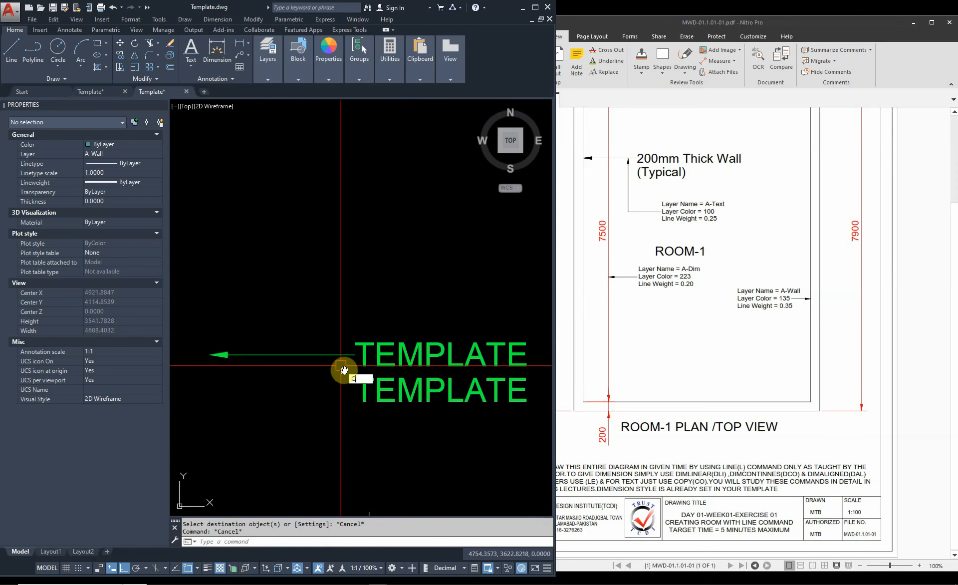
pyautogui.write('O')
pyautogui.press('Return')
pyautogui.scroll(-4, 296, 361)
pyautogui.click(396, 319)
pyautogui.click(366, 404)
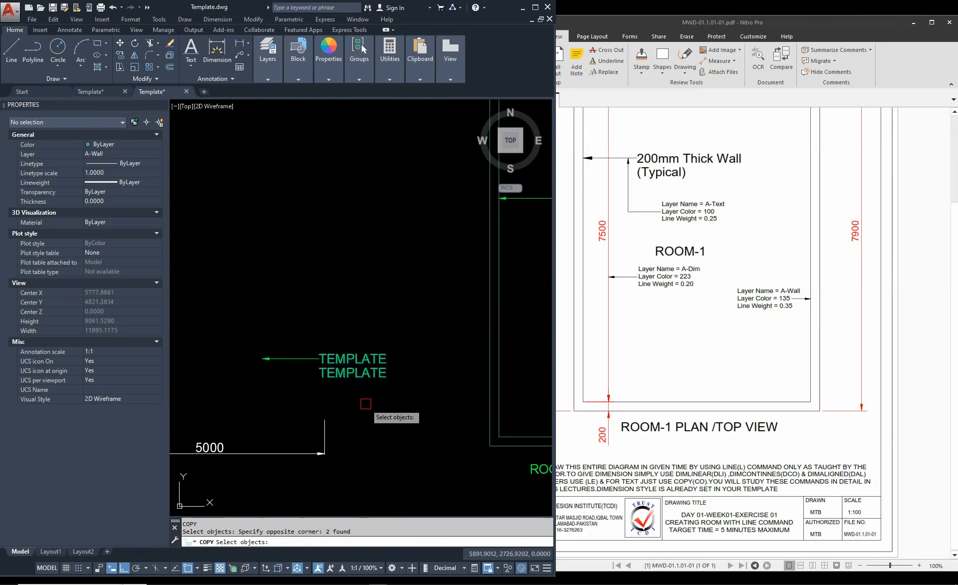
pyautogui.scroll(-3, 261, 354)
pyautogui.scroll(5, 291, 373)
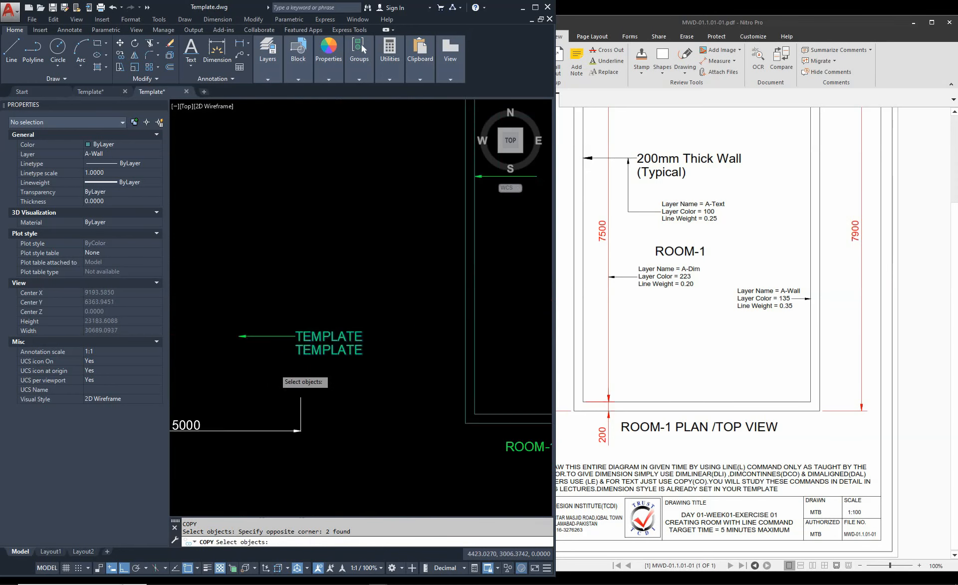
pyautogui.scroll(5, 335, 321)
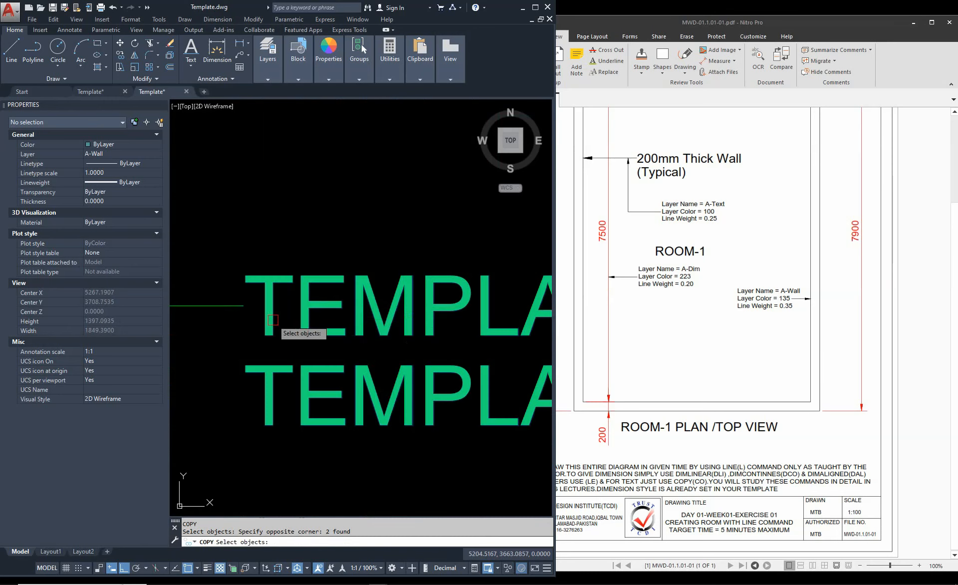
pyautogui.press('Return')
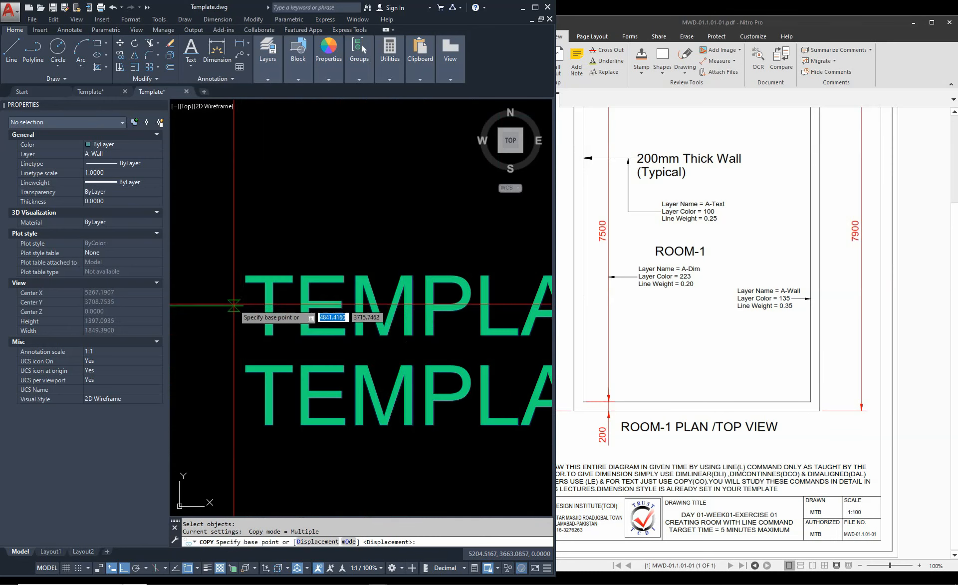
pyautogui.click(243, 305)
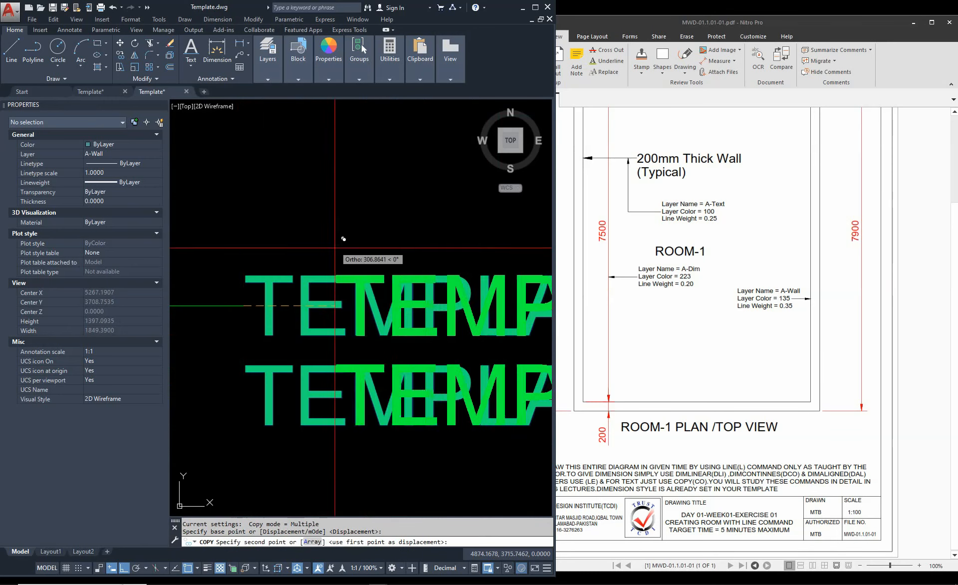
pyautogui.scroll(-5, 257, 331)
pyautogui.scroll(6, 413, 222)
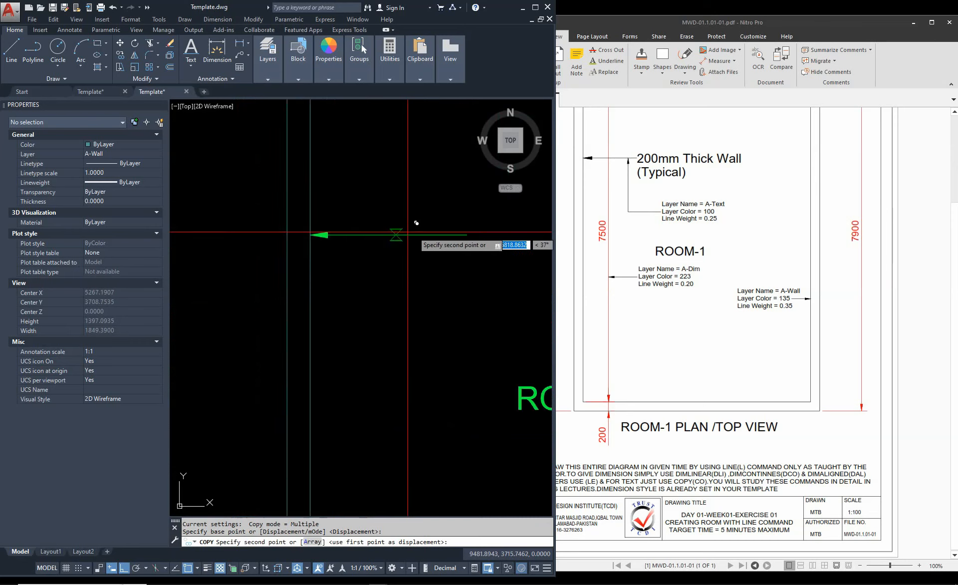
pyautogui.click(491, 237)
pyautogui.scroll(-10, 332, 275)
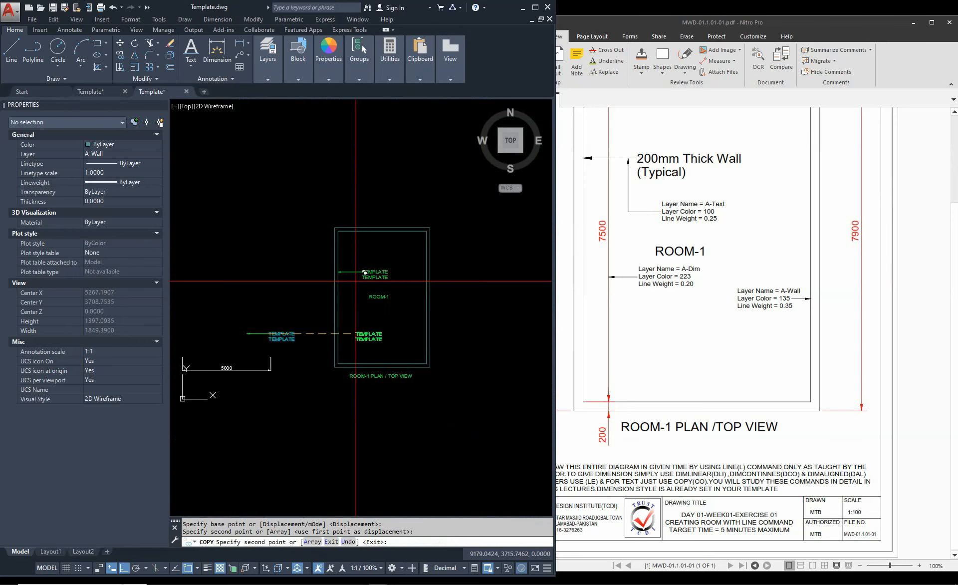
pyautogui.press('Escape')
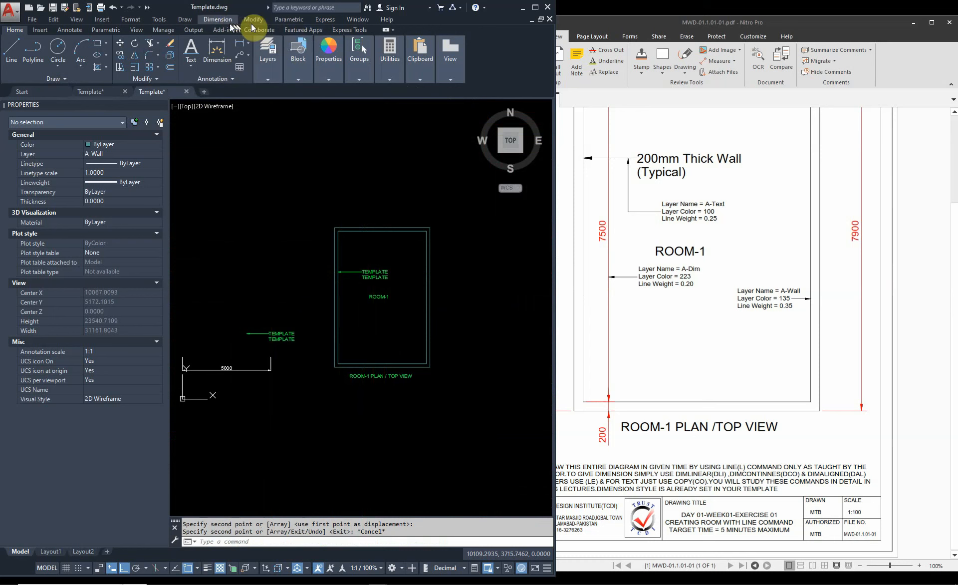
pyautogui.click(133, 31)
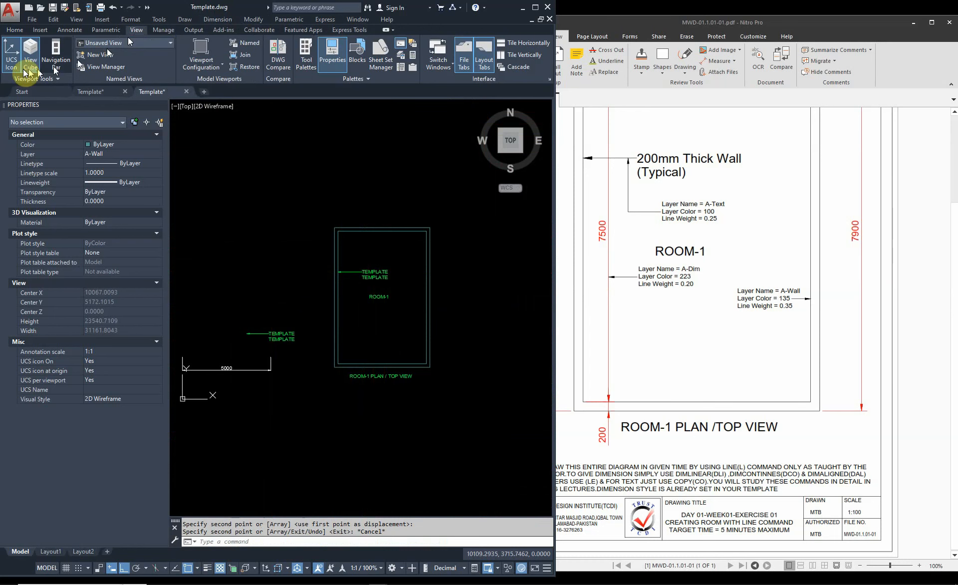
pyautogui.click(16, 31)
pyautogui.scroll(-4, 357, 274)
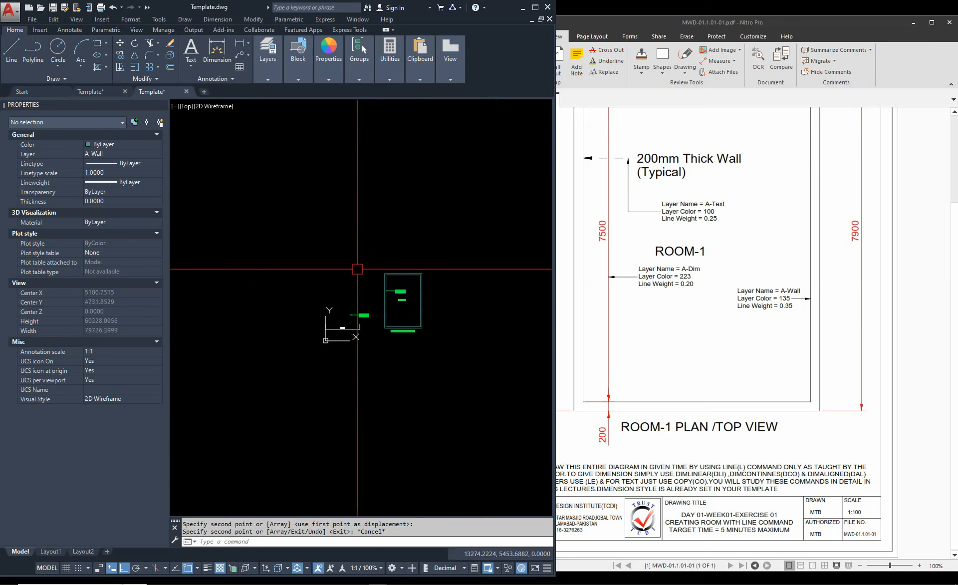
# Change the upper TEMPLATE line at the room's leader to read 200mm THICK WALL
pyautogui.scroll(6, 458, 341)
pyautogui.moveTo(458, 340); pyautogui.dragTo(349, 334, button='middle')
pyautogui.scroll(6, 350, 332)
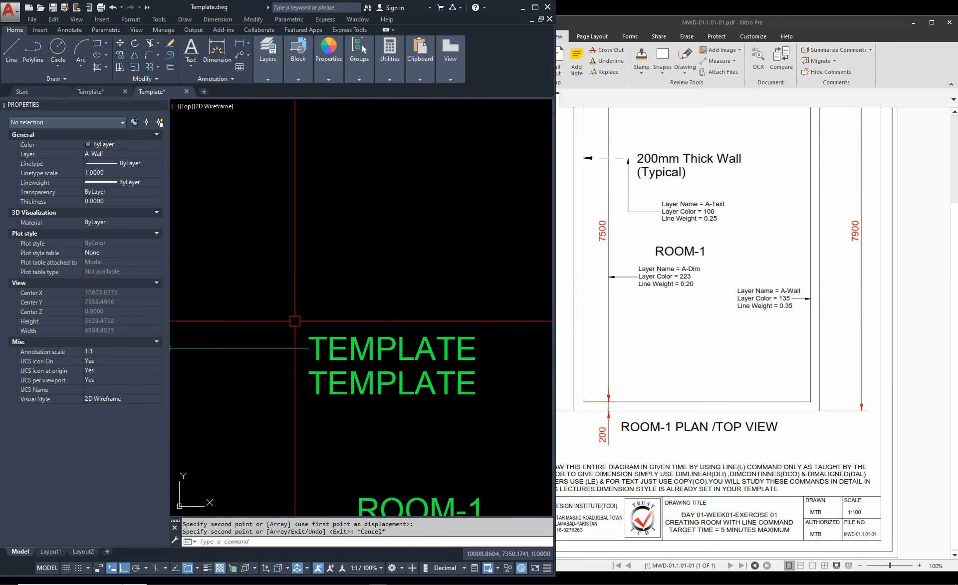
pyautogui.doubleClick(374, 348)
pyautogui.write('2')
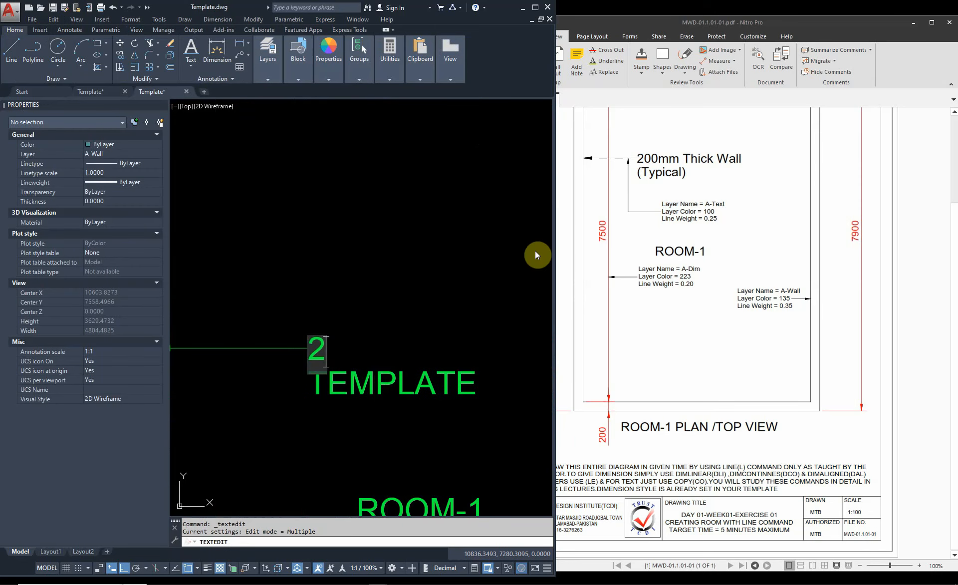
pyautogui.write('00mm')
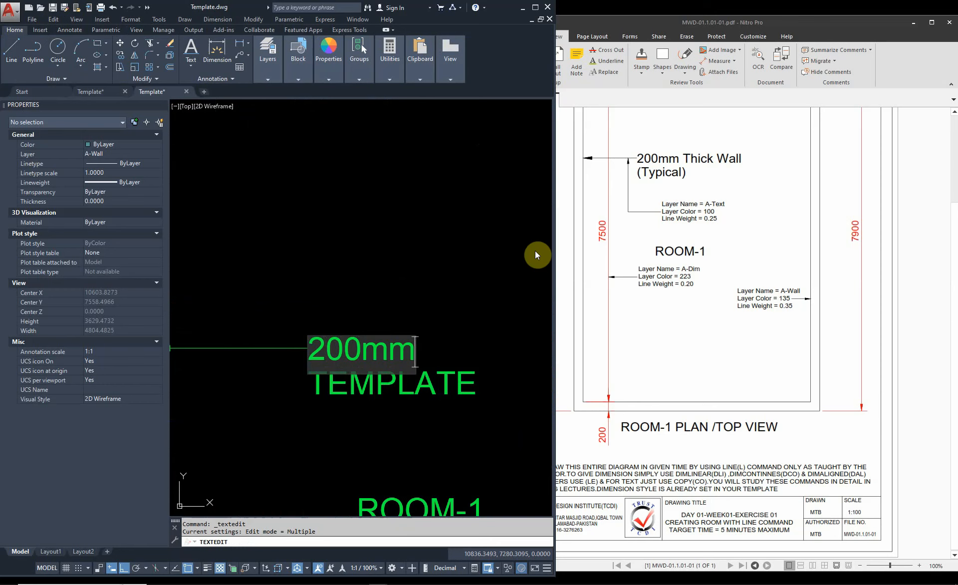
pyautogui.write(' THICK')
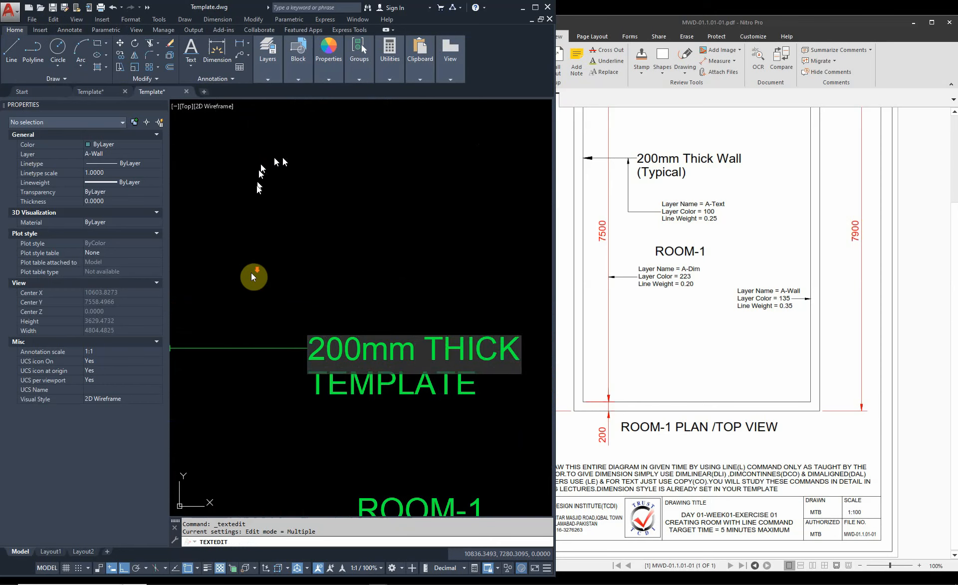
pyautogui.scroll(-4, 251, 310)
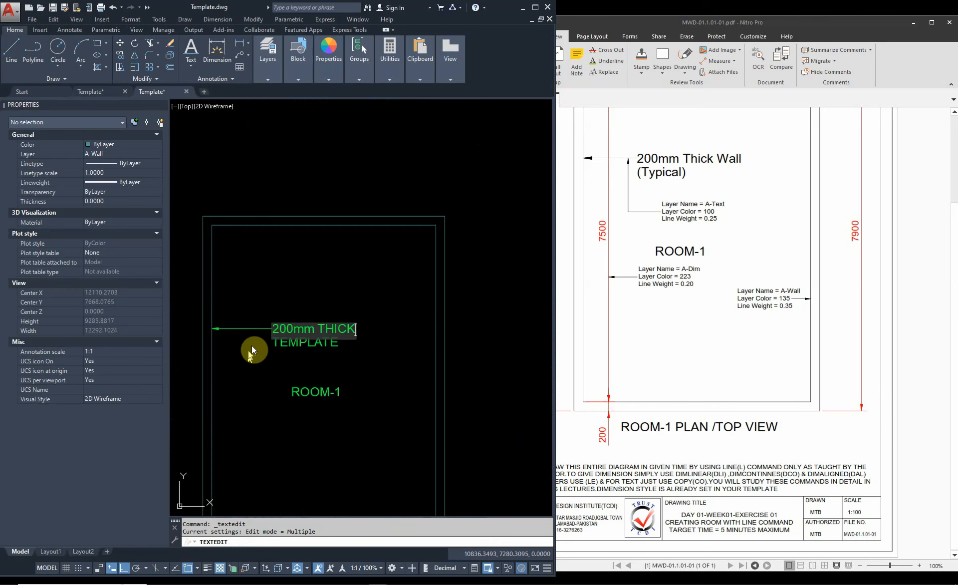
pyautogui.write('WALL')
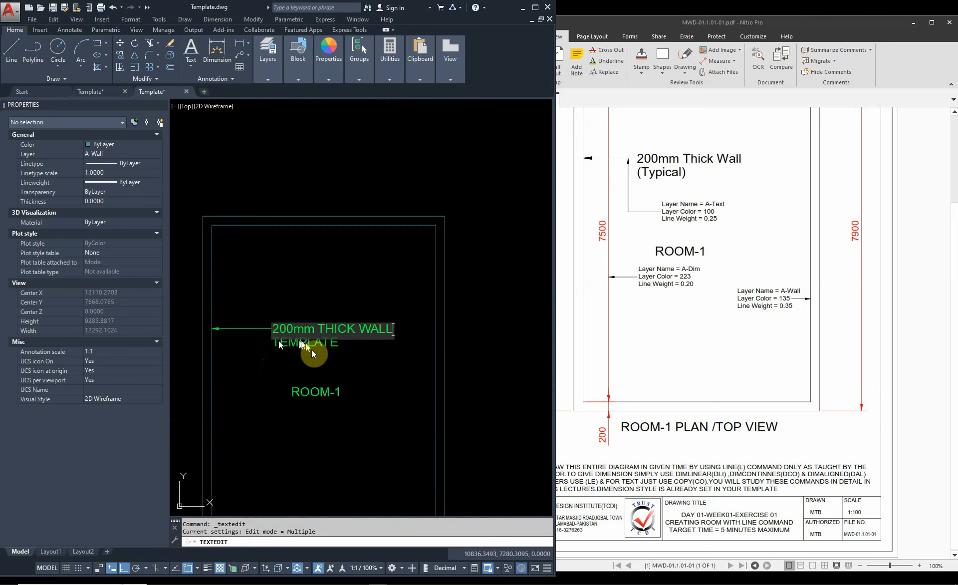
pyautogui.click(312, 359)
# Change the TEMPLATE line beneath 200mm THICK WALL to (TYPICAL) and end the text editing
pyautogui.click(357, 356)
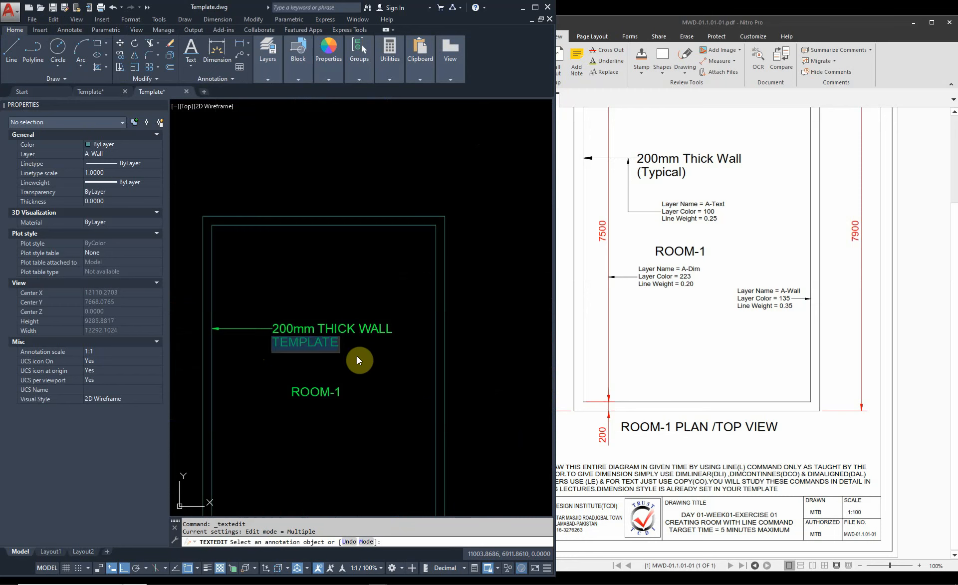
pyautogui.write('(TYPICAL')
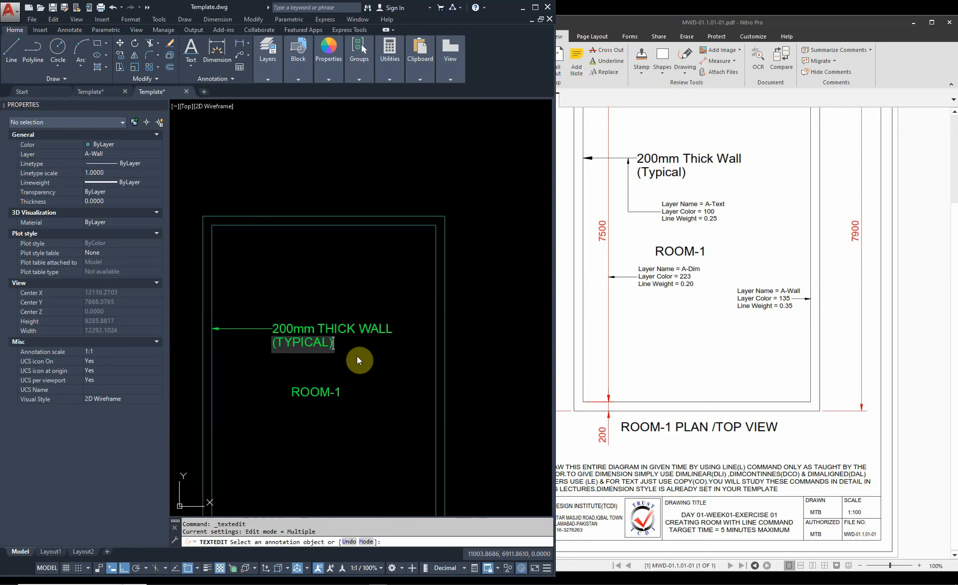
pyautogui.click(357, 356)
pyautogui.press('Escape')
pyautogui.scroll(-3, 342, 278)
pyautogui.scroll(1, 304, 315)
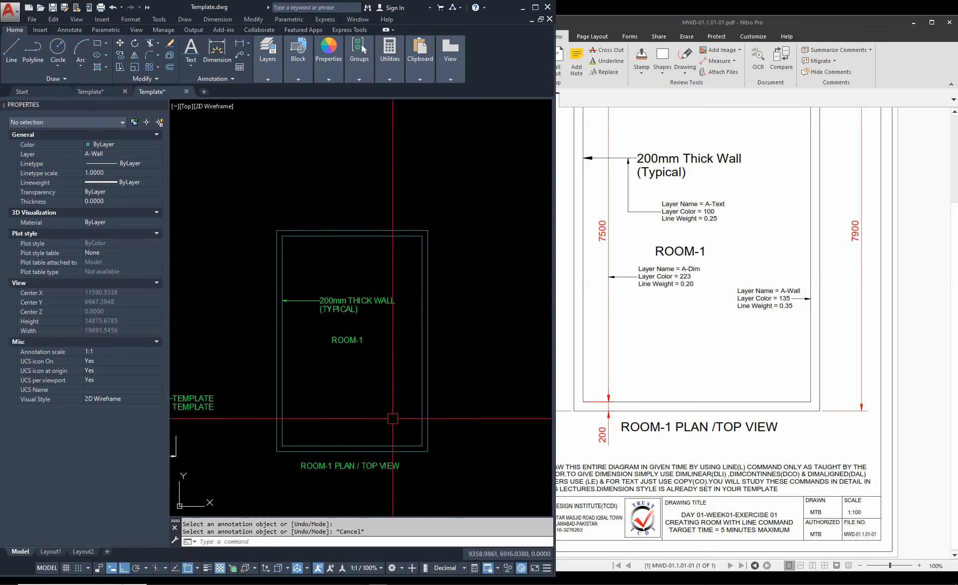
# Review the dimensions around and inside the room plan in the reference PDF and return to the AutoCAD drawing
pyautogui.scroll(2, 422, 367)
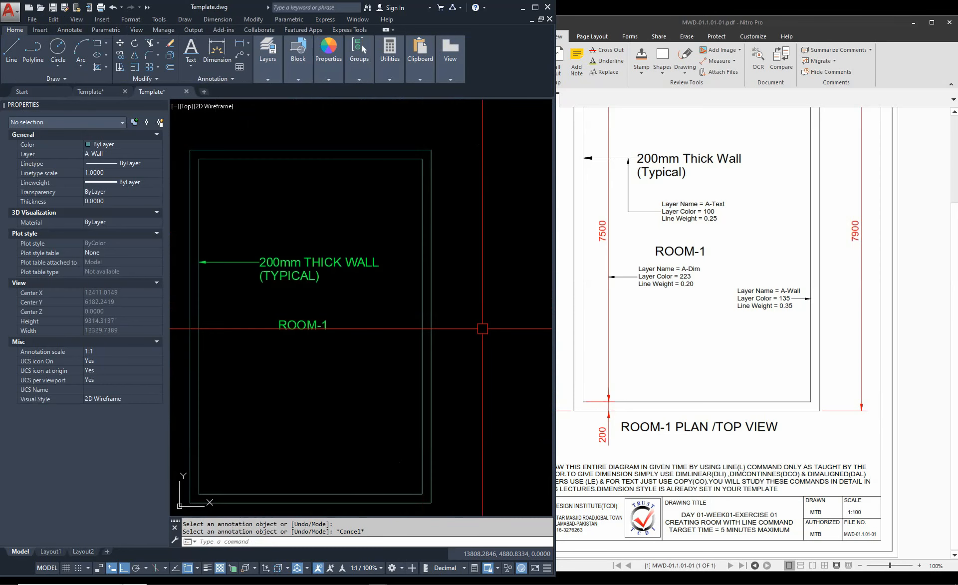
pyautogui.scroll(-3, 395, 322)
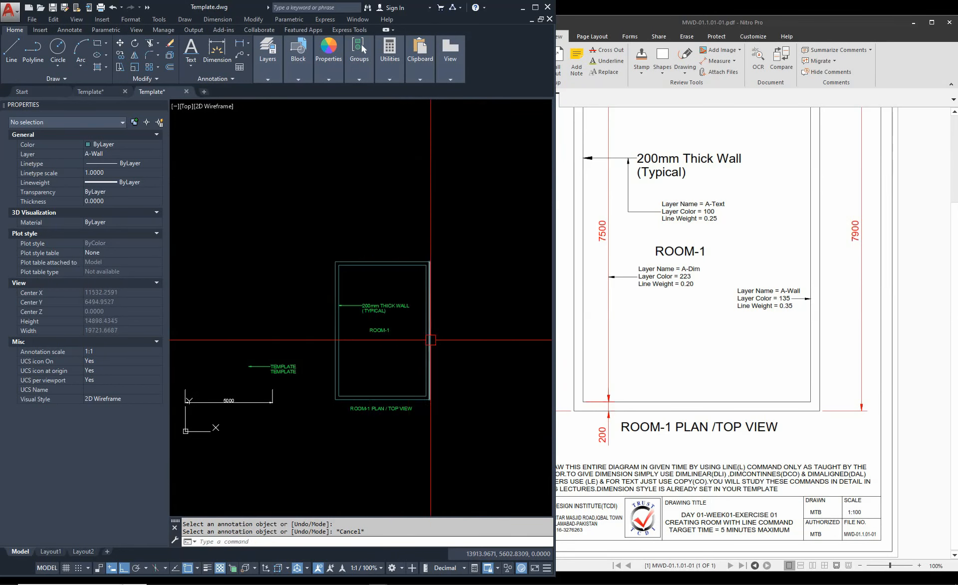
pyautogui.scroll(-1, 391, 318)
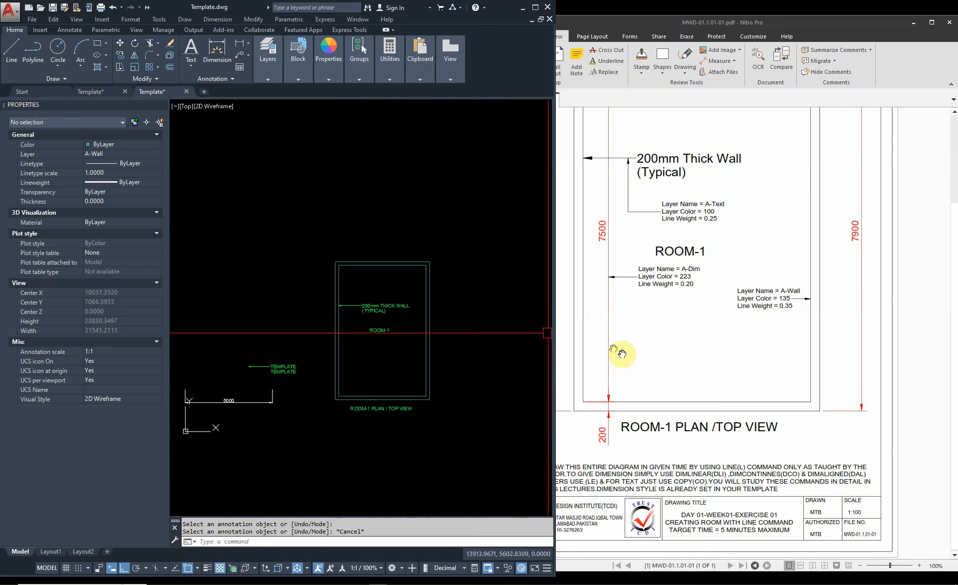
pyautogui.moveTo(642, 268); pyautogui.dragTo(673, 403)
pyautogui.moveTo(655, 285); pyautogui.dragTo(673, 190)
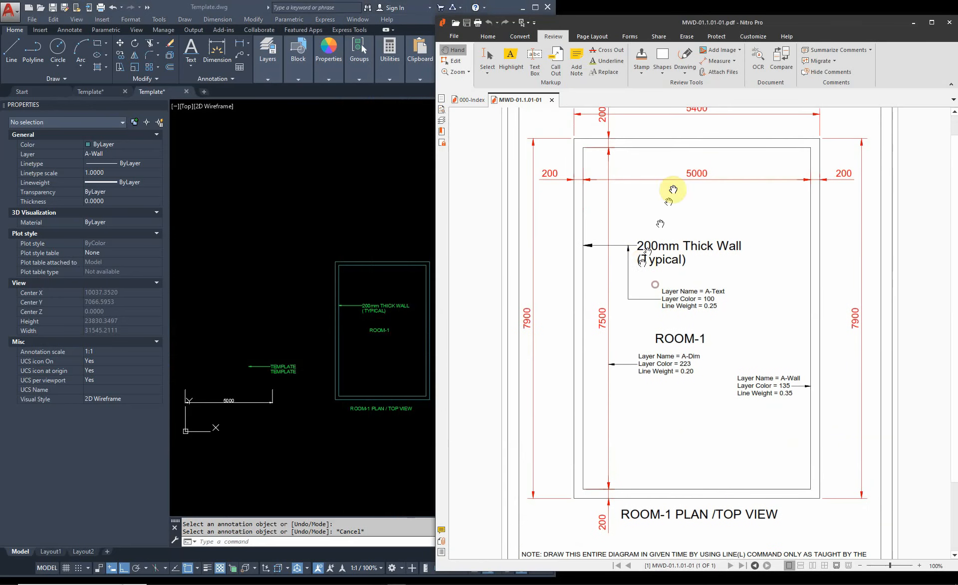
pyautogui.click(215, 320)
pyautogui.moveTo(315, 345); pyautogui.dragTo(290, 346, button='middle')
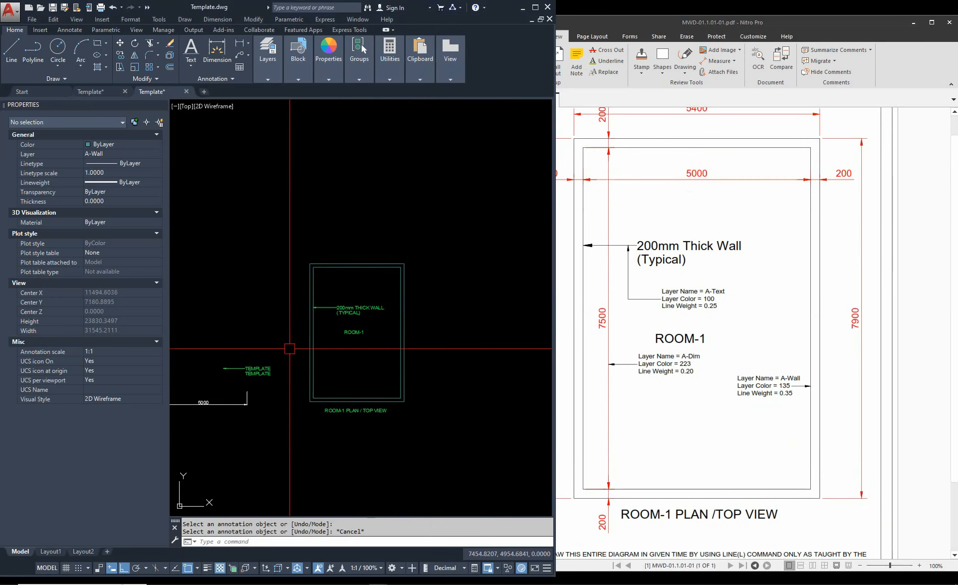
# Make A-Dim the current layer and check it in the layer controls
pyautogui.click(113, 153)
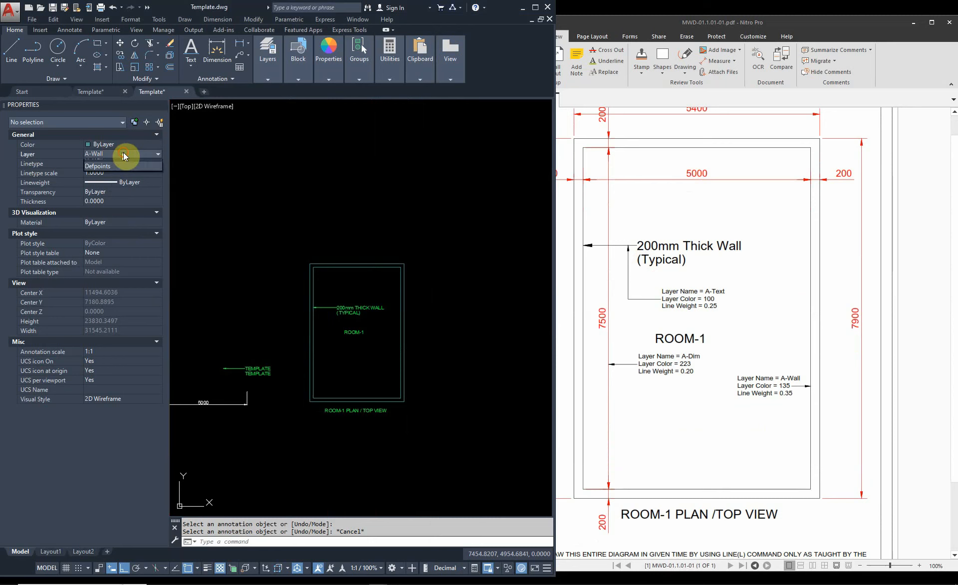
pyautogui.click(123, 155)
pyautogui.click(102, 171)
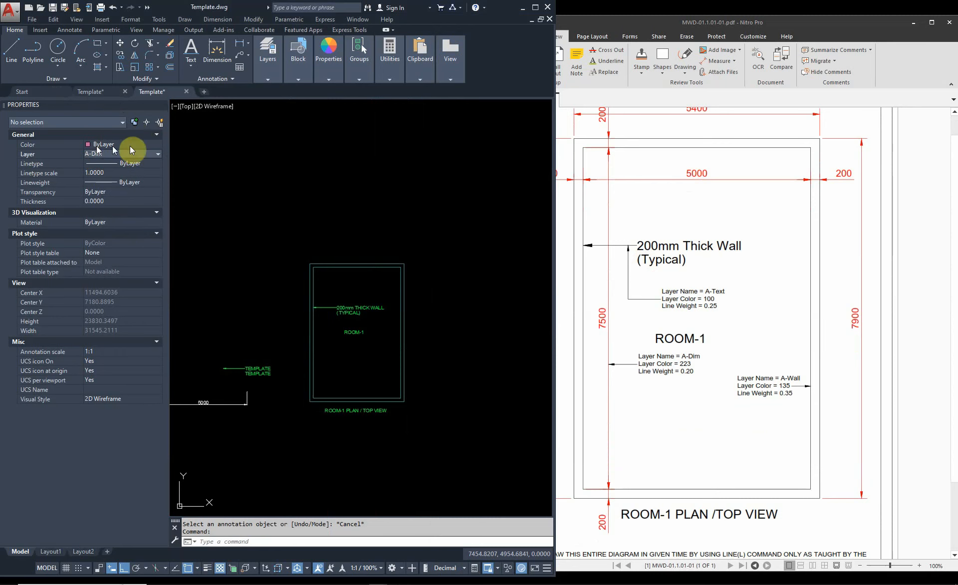
pyautogui.click(268, 79)
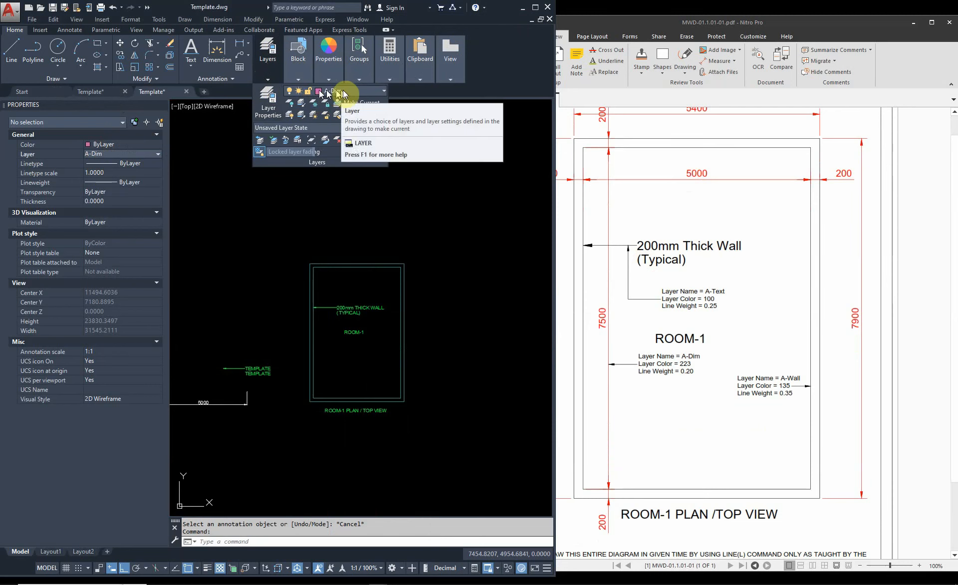
pyautogui.press('Escape')
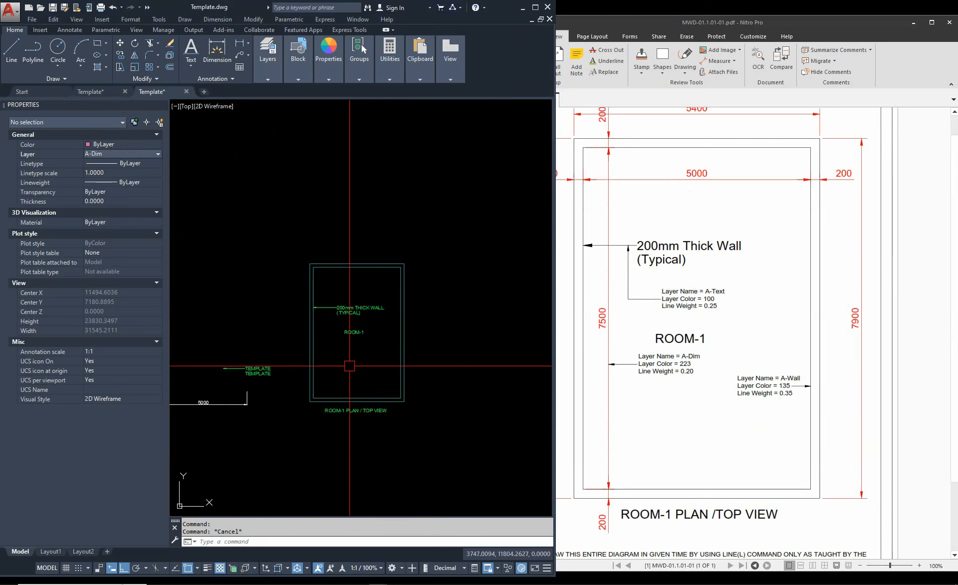
# Add a horizontal linear dimension for the room's overall width between the outer upper corners, placed just above the upper wall
pyautogui.scroll(3, 366, 362)
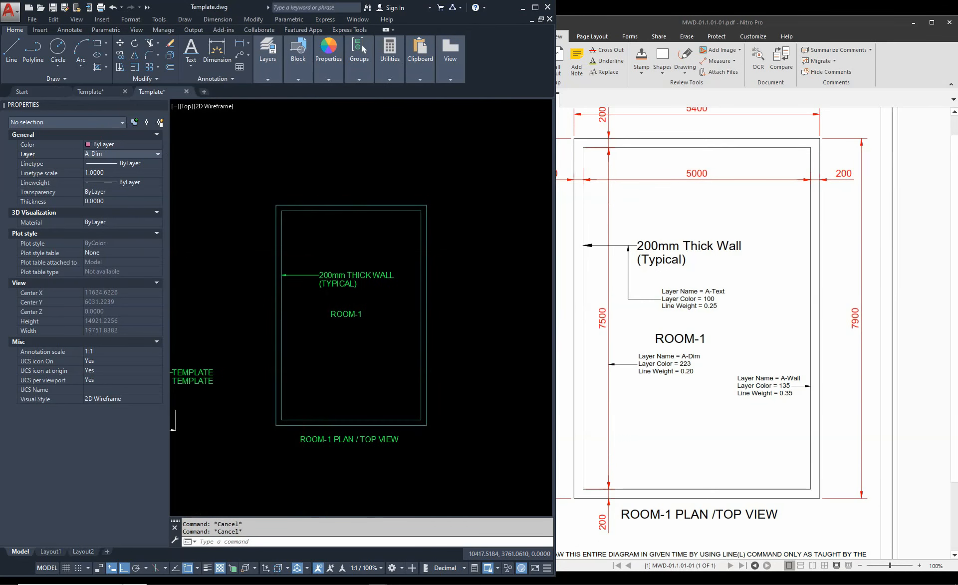
pyautogui.scroll(-3, 369, 256)
pyautogui.write('DLI')
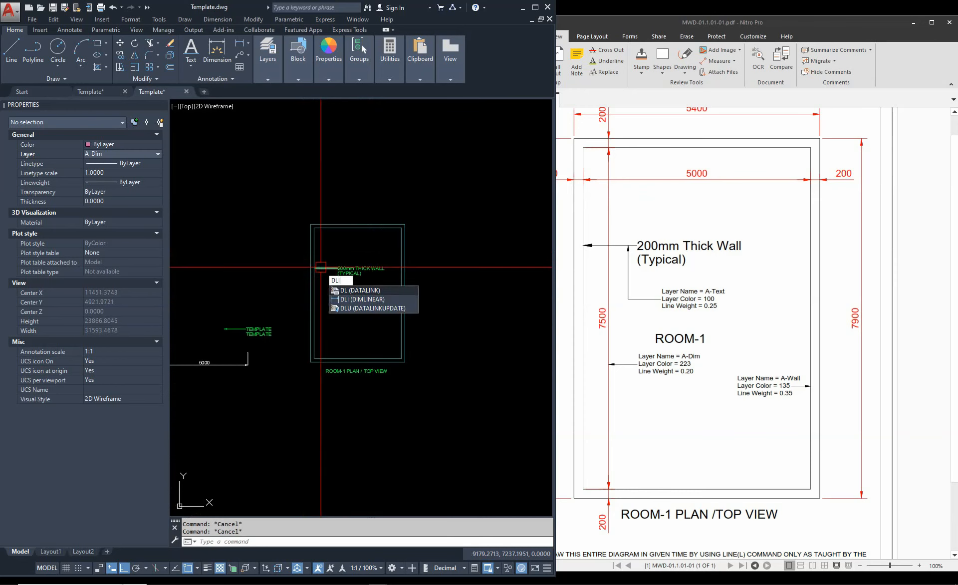
pyautogui.press('Return')
pyautogui.scroll(3, 326, 223)
pyautogui.scroll(6, 285, 224)
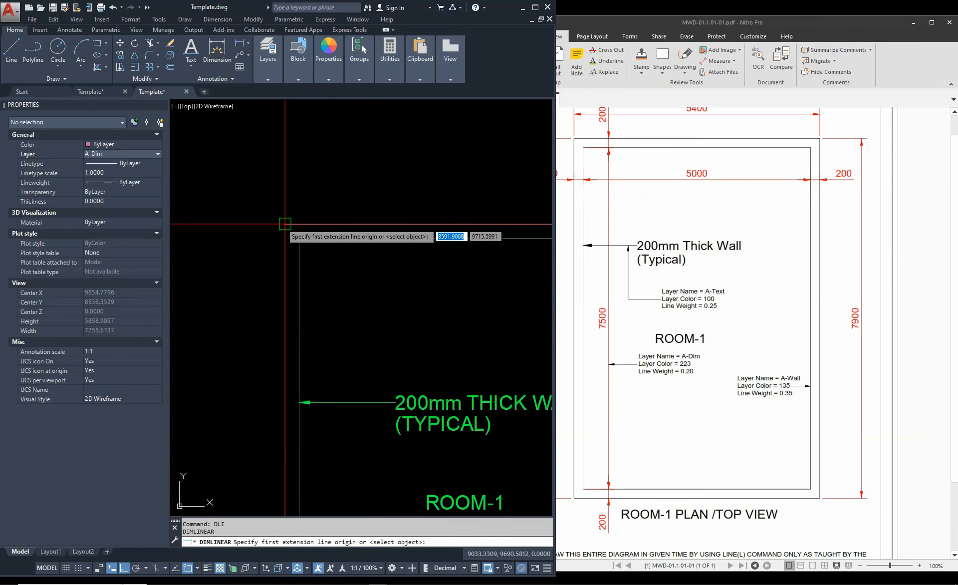
pyautogui.click(285, 224)
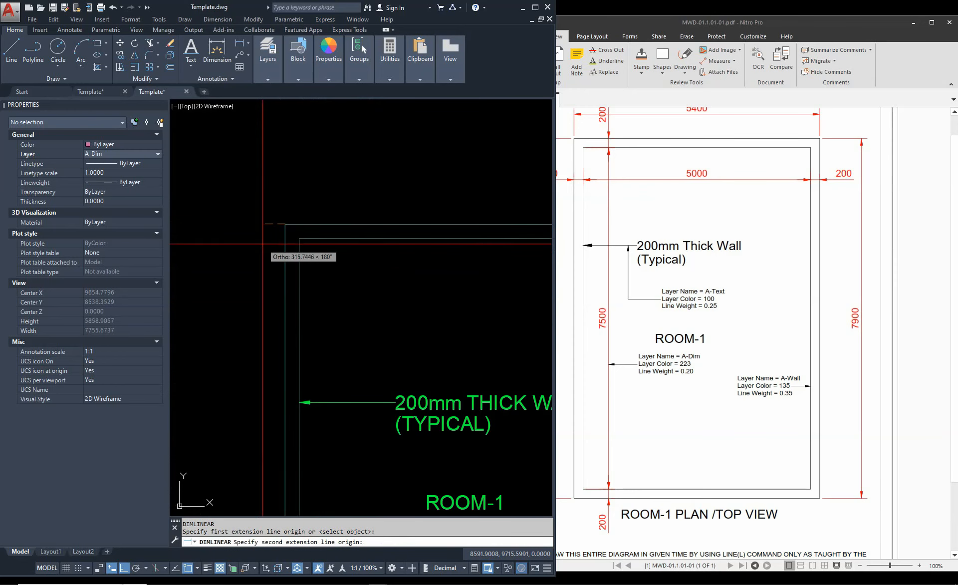
pyautogui.scroll(-4, 263, 244)
pyautogui.scroll(1, 359, 254)
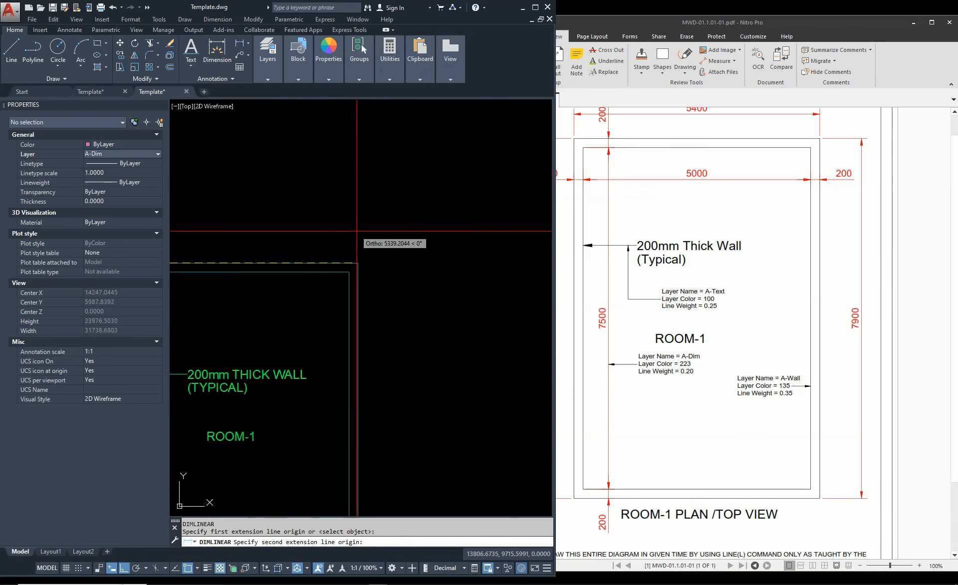
pyautogui.click(358, 263)
pyautogui.scroll(-4, 357, 263)
pyautogui.scroll(4, 358, 264)
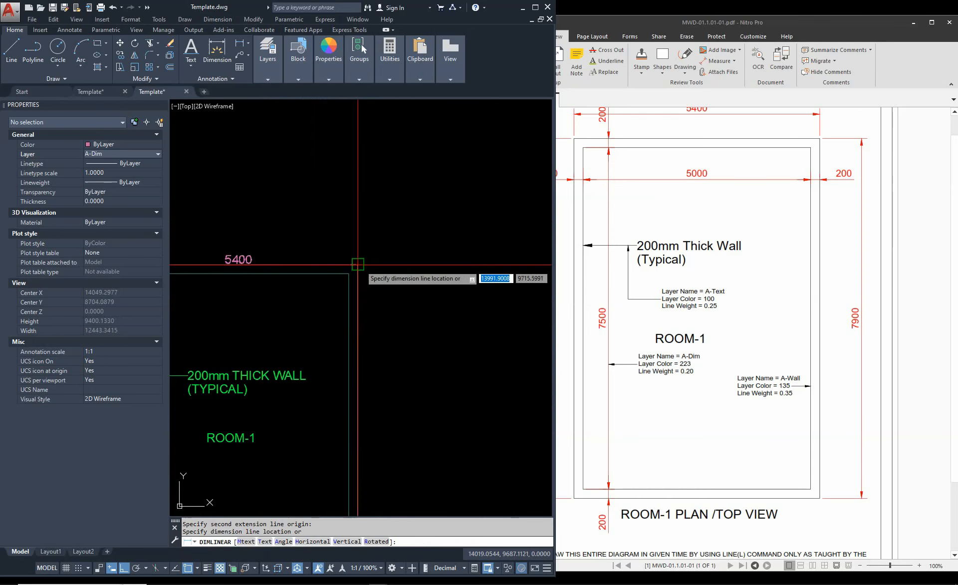
pyautogui.moveTo(364, 258); pyautogui.dragTo(434, 305, button='middle')
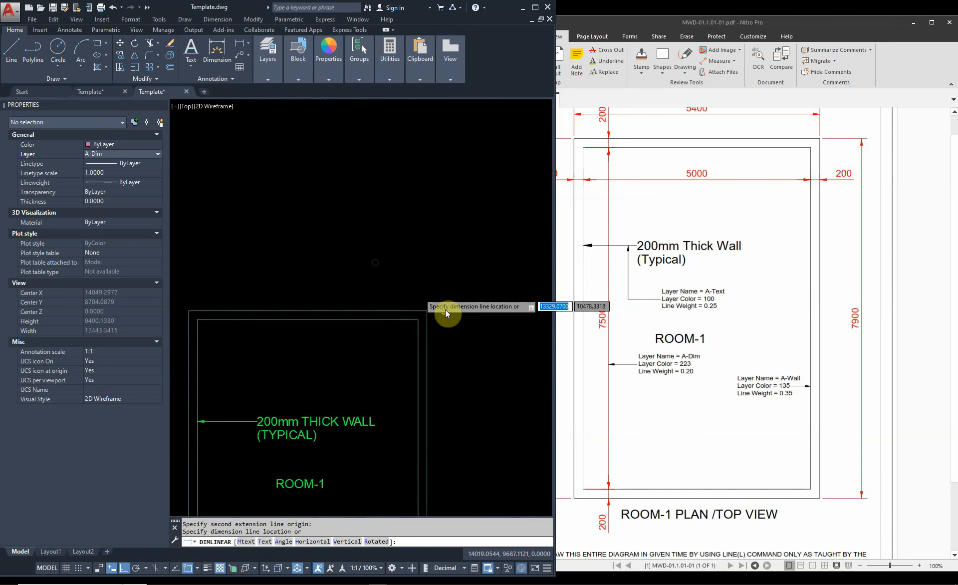
pyautogui.click(422, 286)
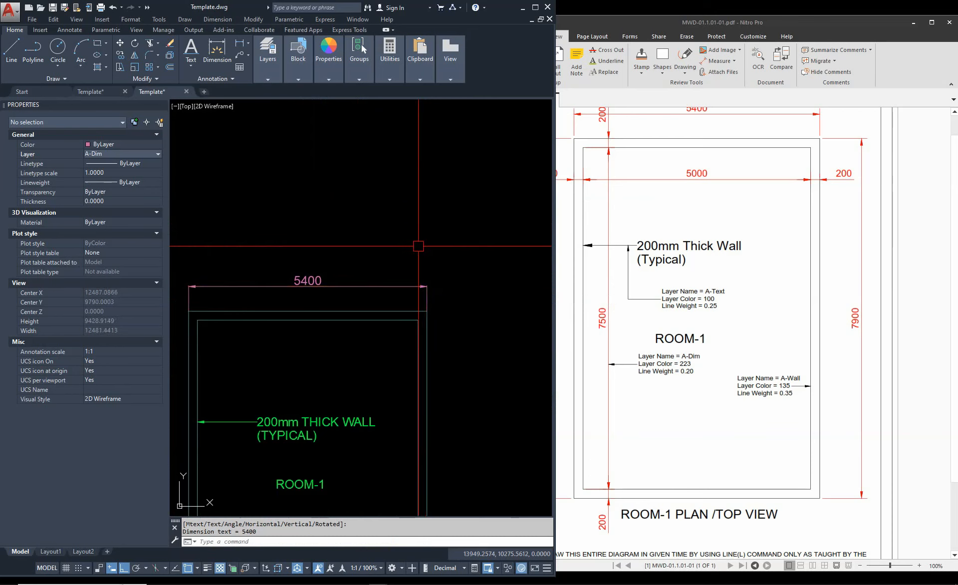
pyautogui.scroll(-5, 453, 239)
pyautogui.scroll(5, 426, 251)
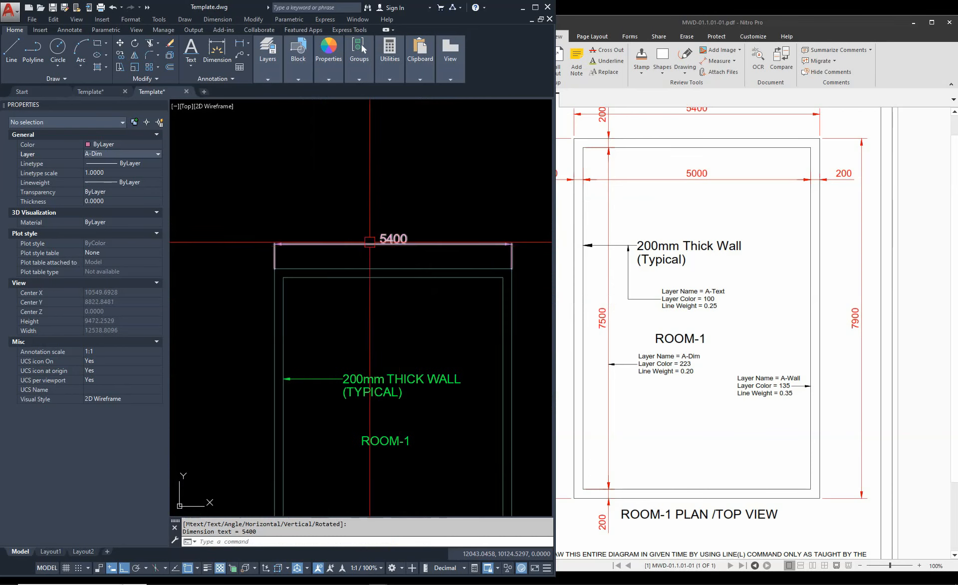
pyautogui.scroll(-2, 370, 242)
pyautogui.press('Escape')
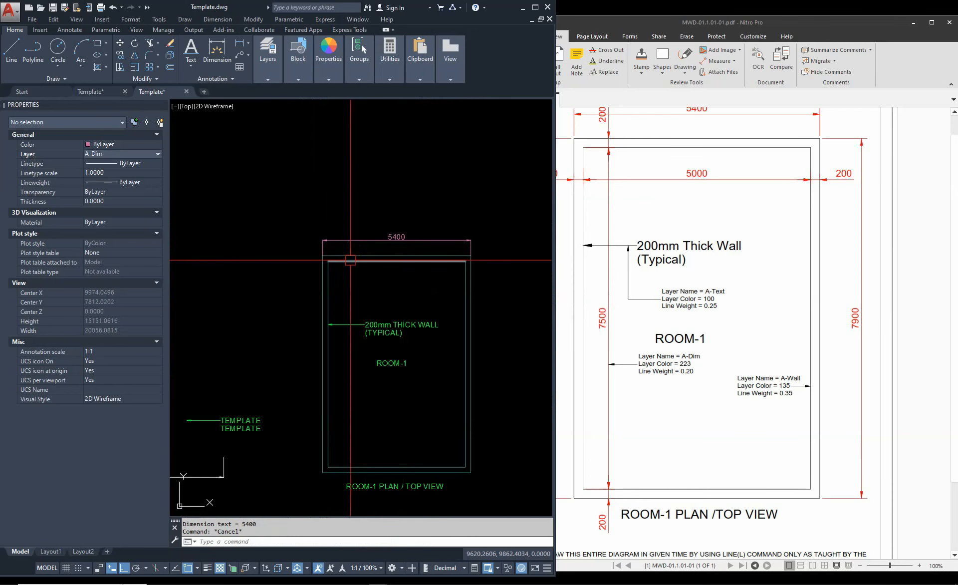
pyautogui.write('DLI')
pyautogui.press('Return')
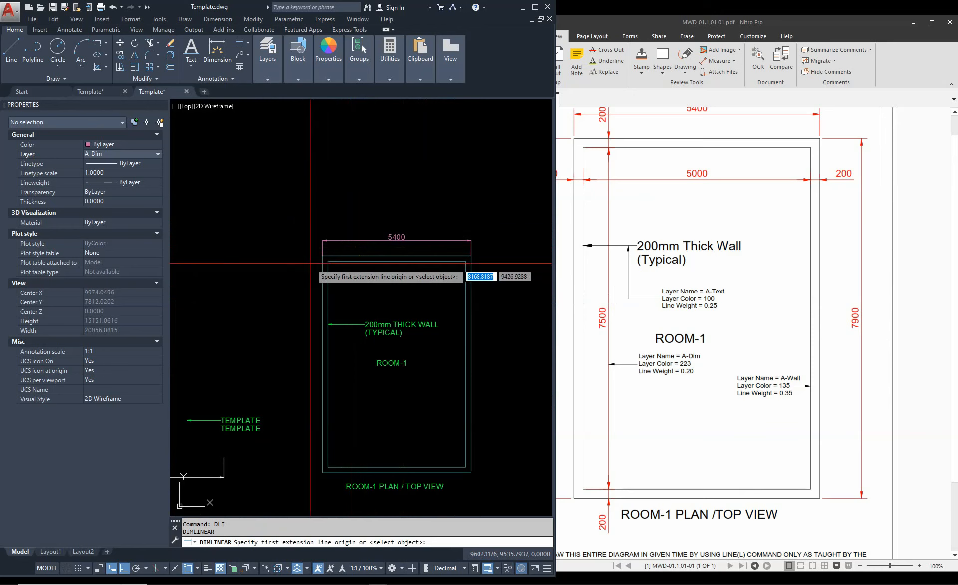
pyautogui.scroll(2, 311, 263)
pyautogui.scroll(4, 326, 253)
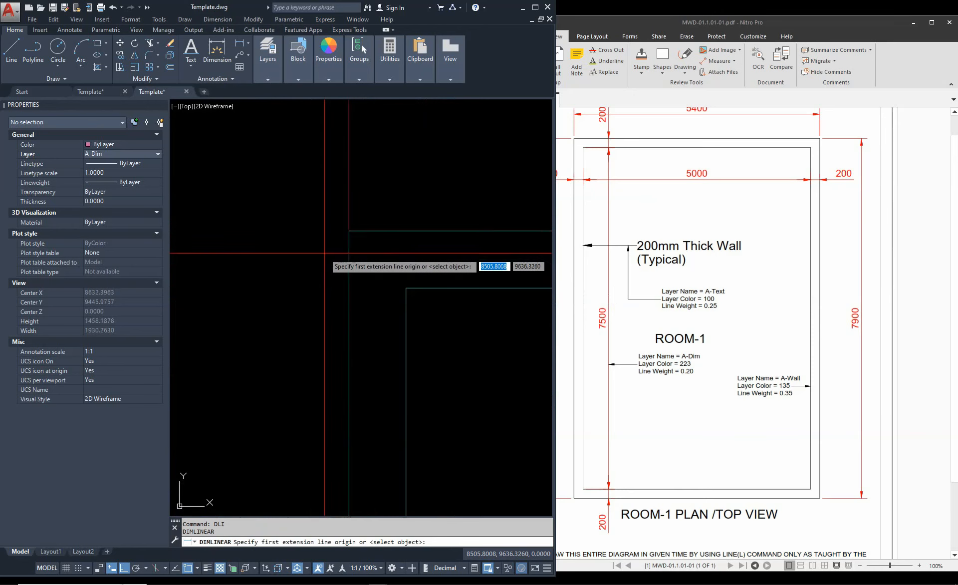
pyautogui.click(349, 229)
pyautogui.scroll(-5, 331, 150)
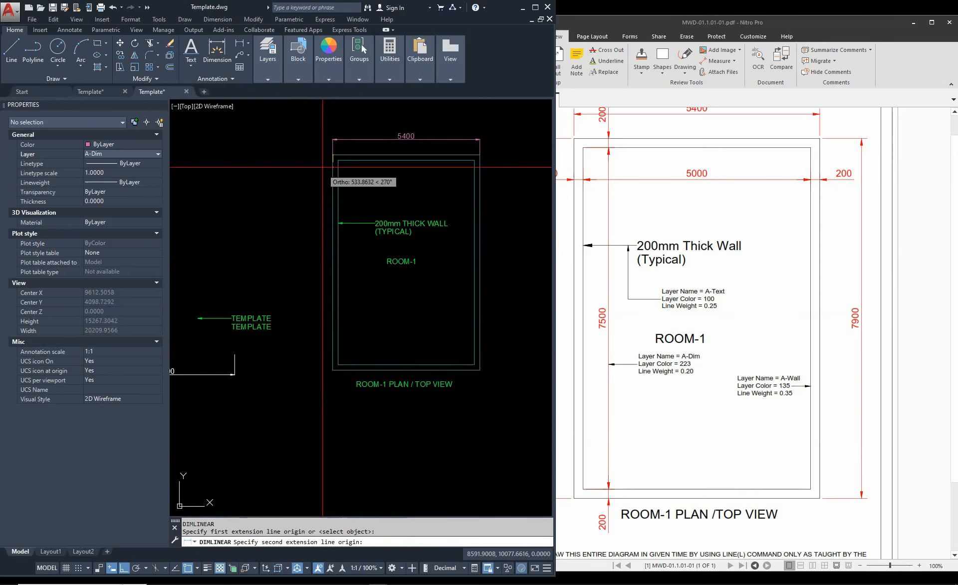
pyautogui.scroll(2, 333, 265)
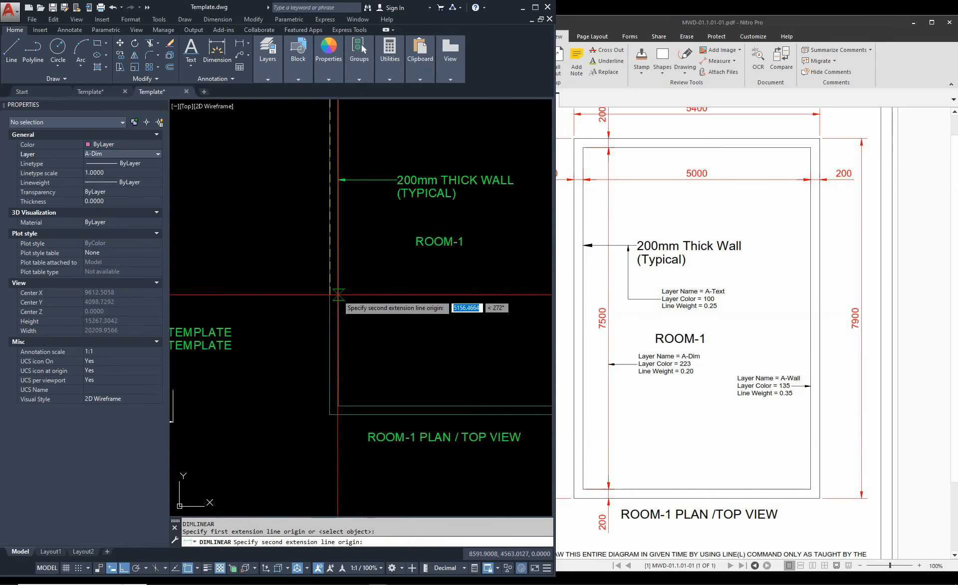
pyautogui.scroll(-2, 330, 337)
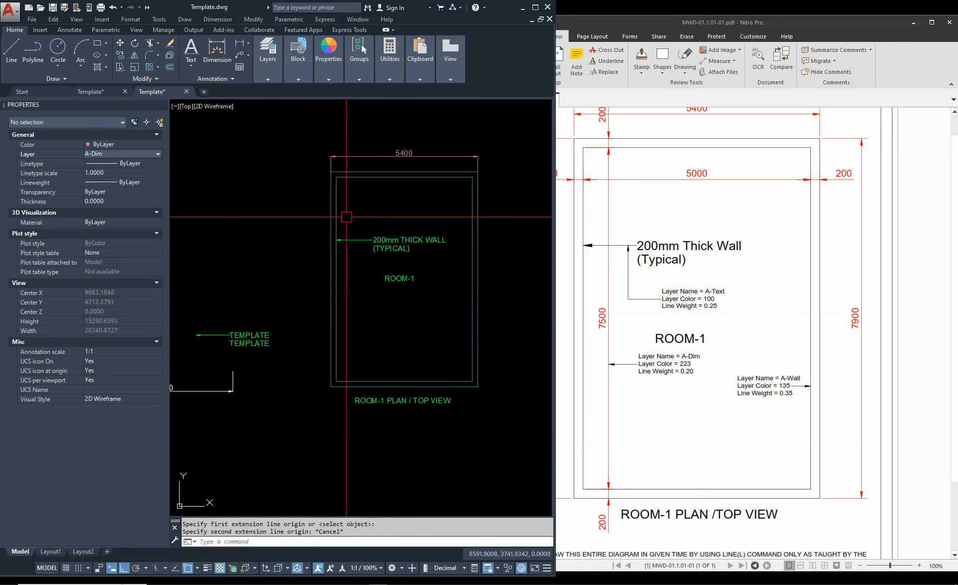
pyautogui.press('Escape')
# Add a vertical linear dimension for the room's overall height between the outer left corners, placed just outside the left wall
pyautogui.write('DLI')
pyautogui.press('Return')
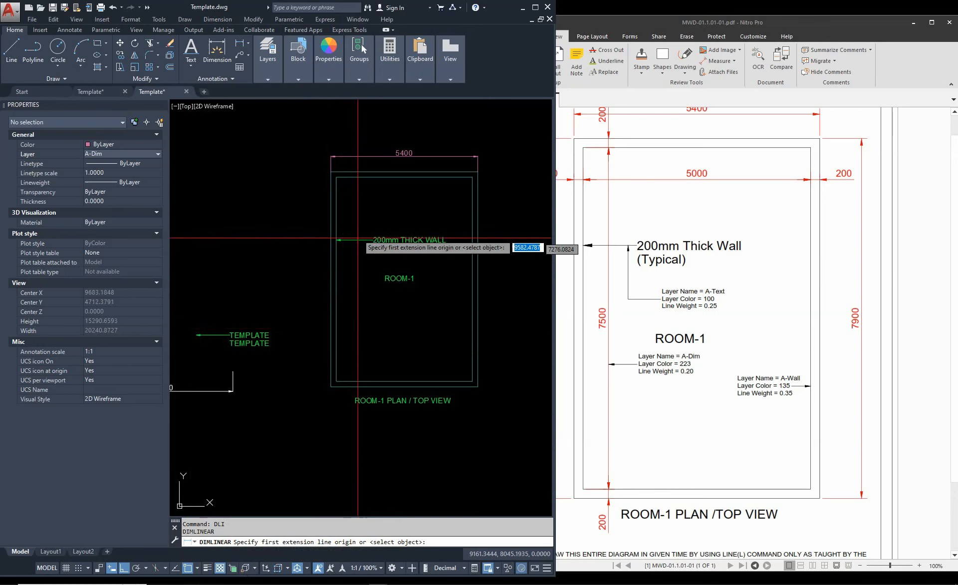
pyautogui.click(330, 171)
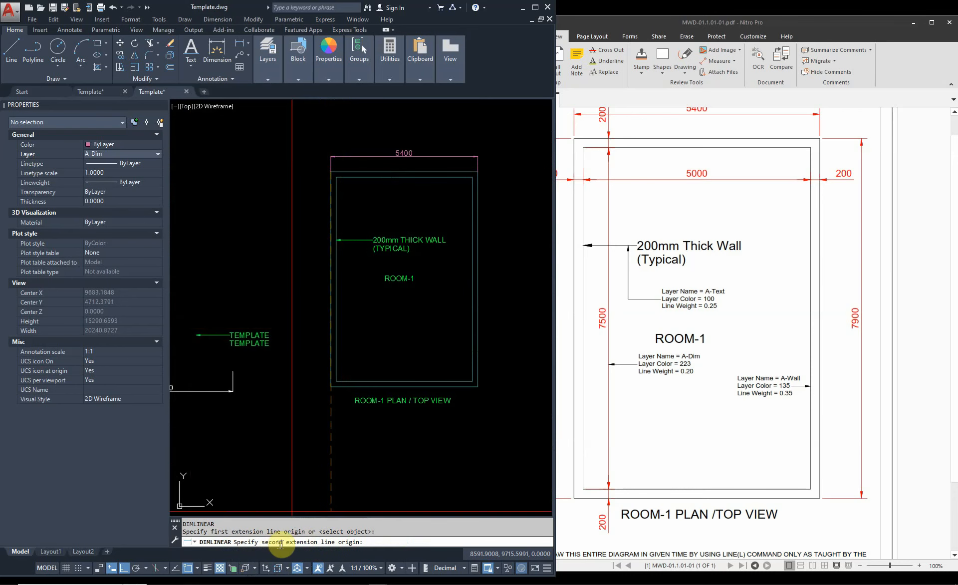
pyautogui.scroll(6, 338, 376)
pyautogui.click(310, 421)
pyautogui.scroll(-6, 310, 421)
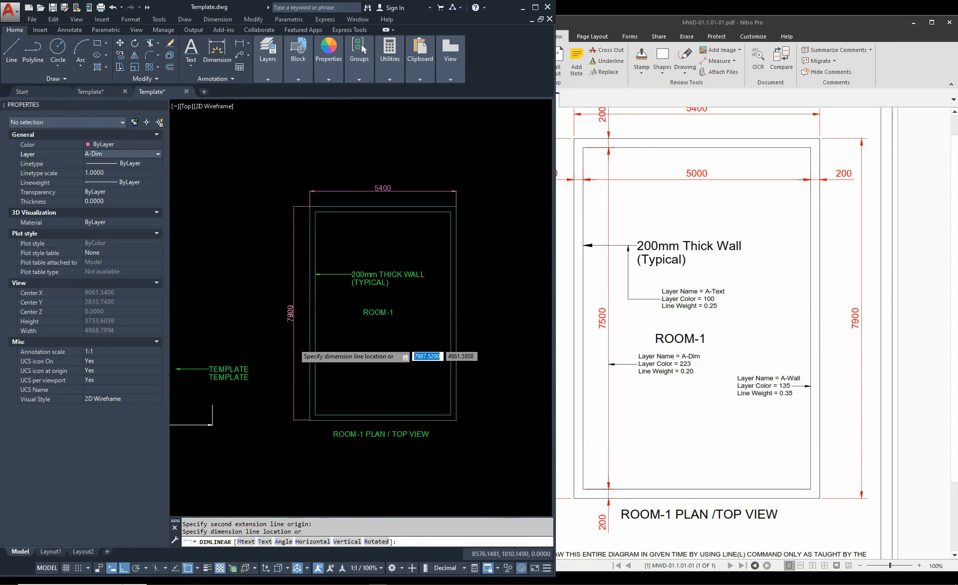
pyautogui.scroll(2, 293, 343)
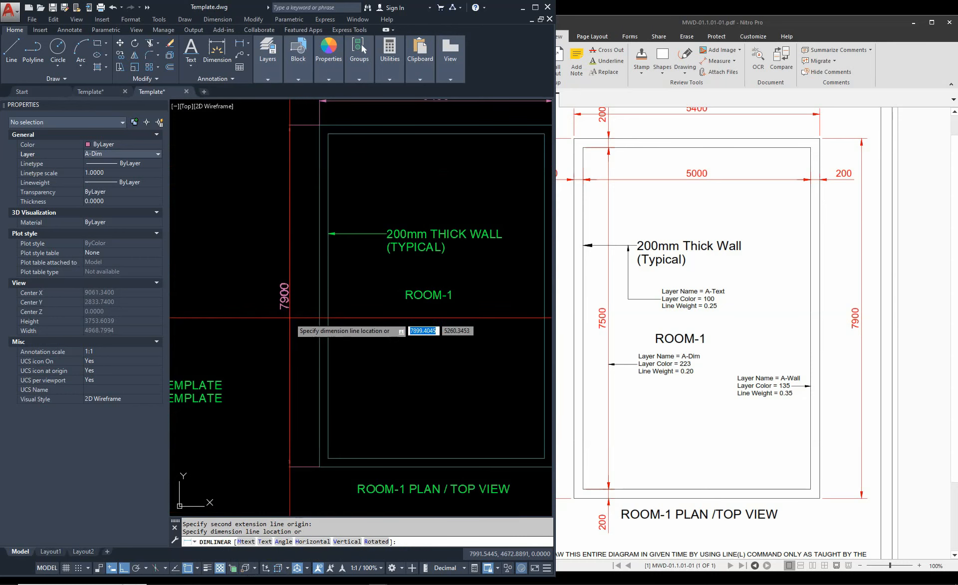
pyautogui.click(294, 316)
pyautogui.scroll(-4, 282, 314)
pyautogui.press('Escape')
pyautogui.scroll(-2, 291, 328)
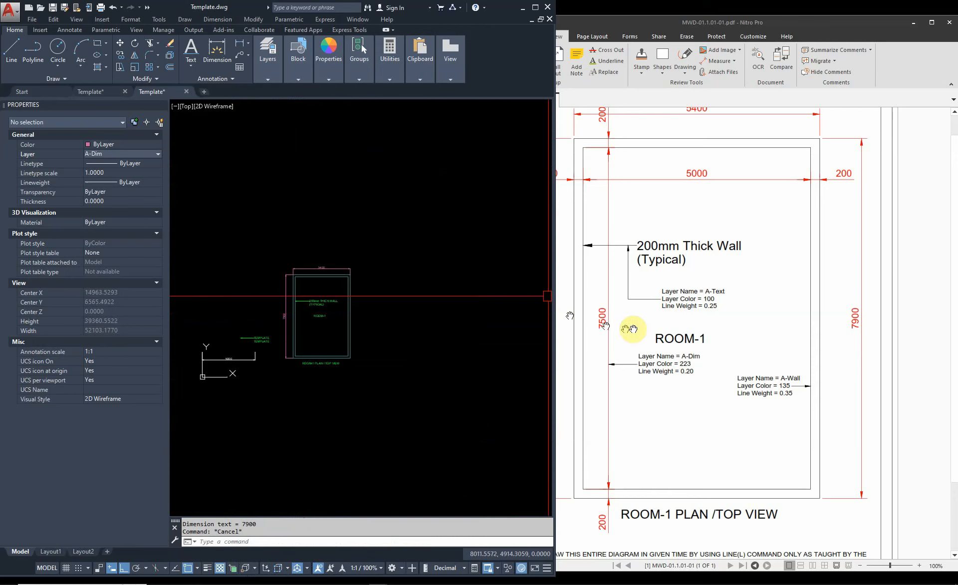
# Add a horizontal linear dimension across the left wall's thickness, placed below the room's upper-left corner, following the reference PDF
pyautogui.click(674, 312)
pyautogui.moveTo(564, 249); pyautogui.dragTo(563, 277)
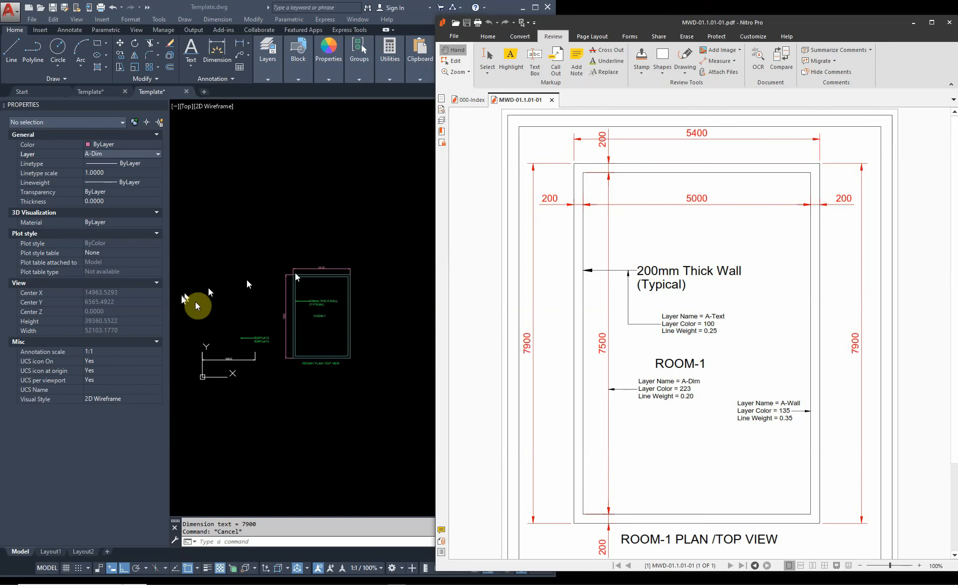
pyautogui.click(285, 302)
pyautogui.scroll(6, 284, 298)
pyautogui.moveTo(330, 264); pyautogui.dragTo(296, 321, button='middle')
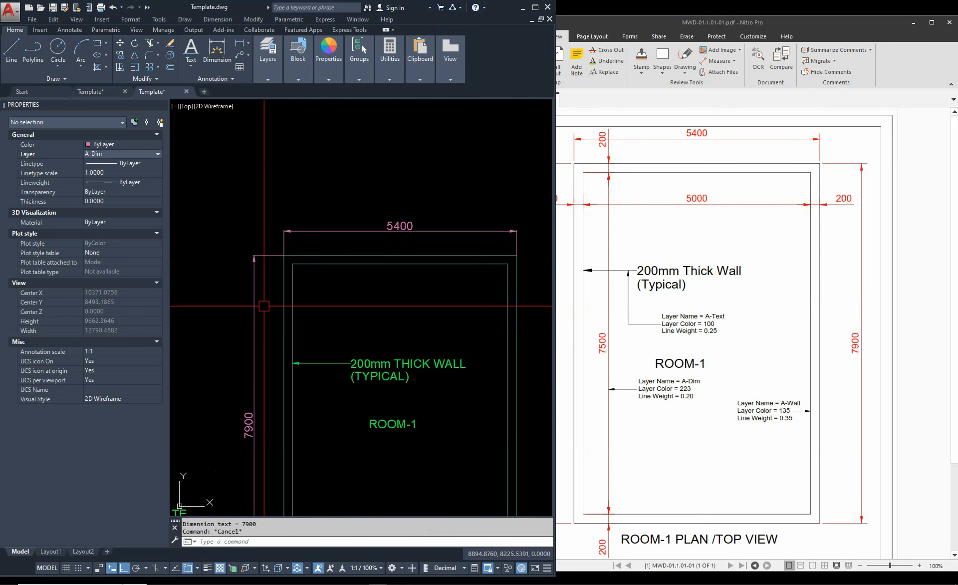
pyautogui.write('I')
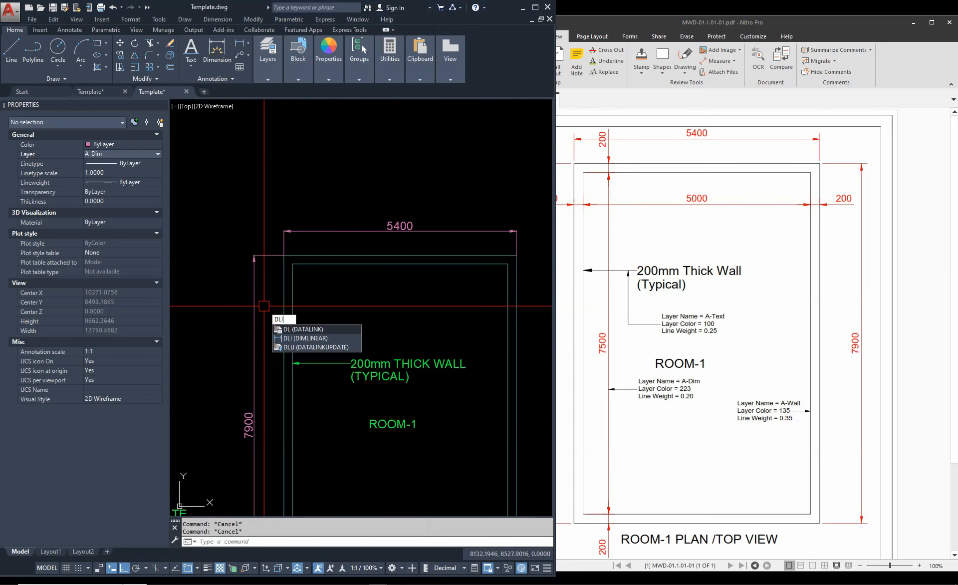
pyautogui.press('Return')
pyautogui.scroll(5, 270, 308)
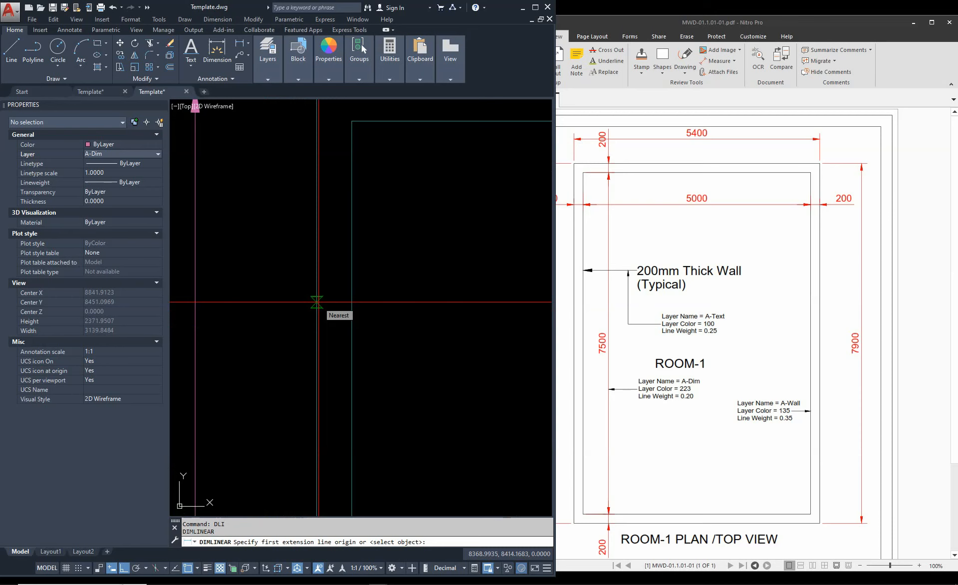
pyautogui.scroll(-3, 317, 302)
pyautogui.scroll(2, 311, 318)
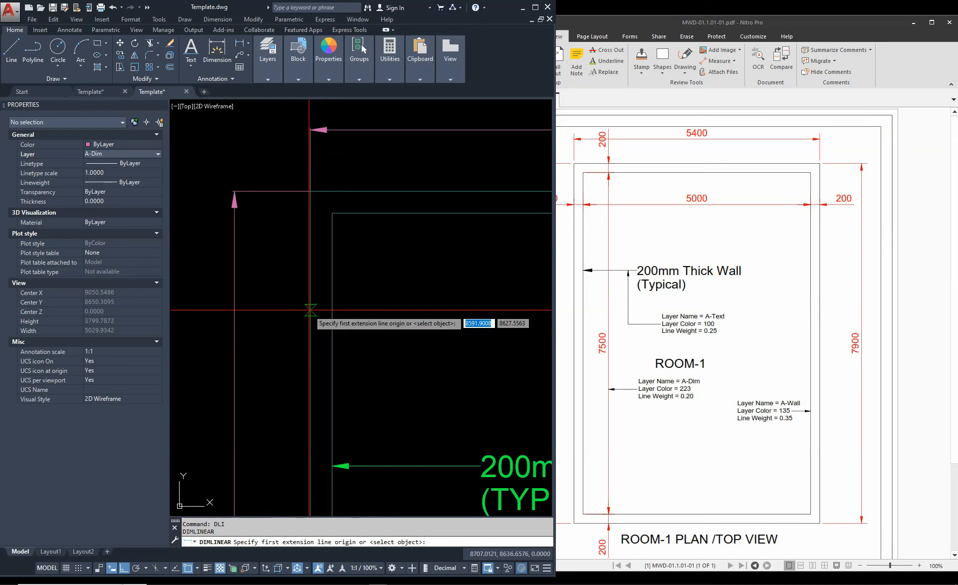
pyautogui.click(311, 310)
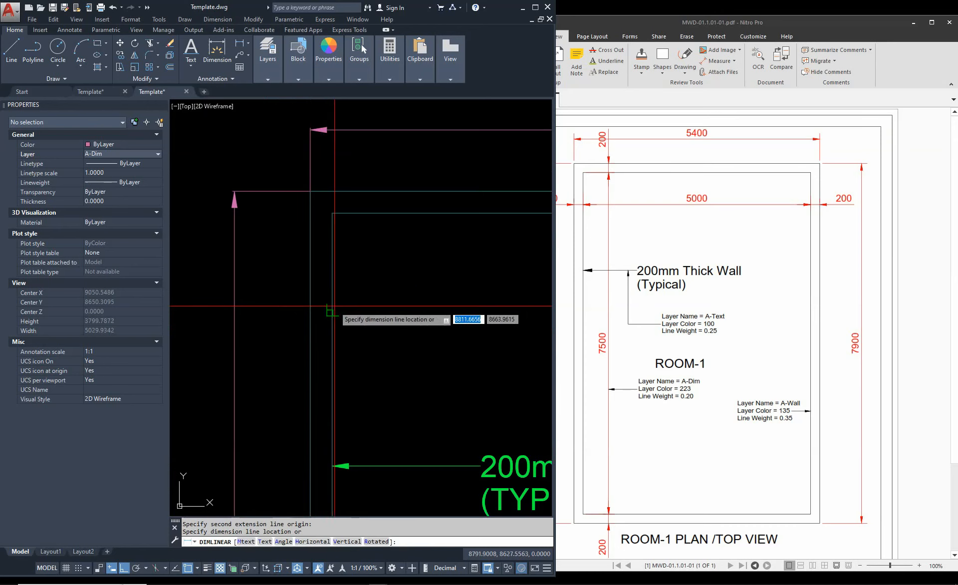
pyautogui.click(333, 311)
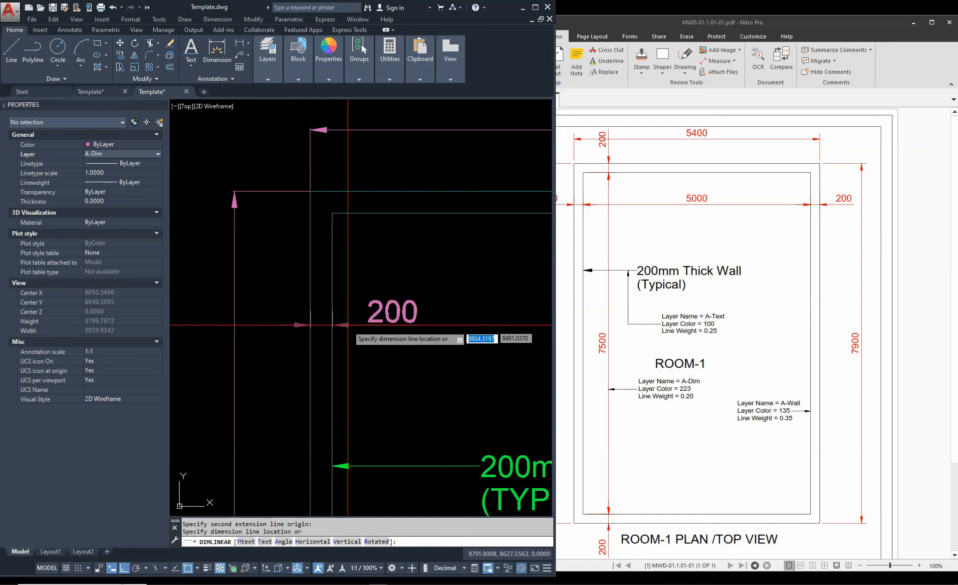
pyautogui.click(348, 326)
pyautogui.scroll(-4, 348, 326)
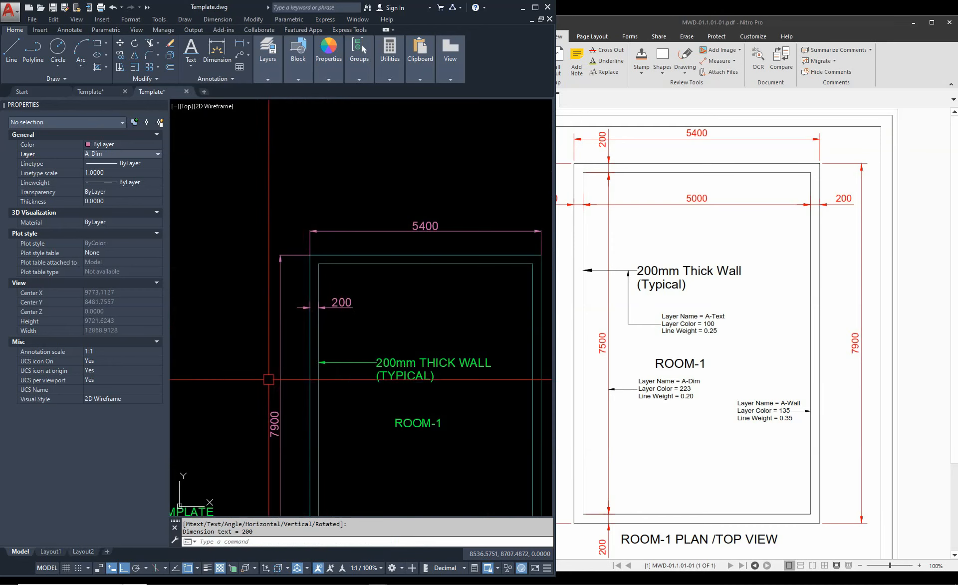
# Add a separate horizontal linear dimension for the room's inner width between the inner wall faces, placed just below the upper wall
pyautogui.scroll(2, 295, 336)
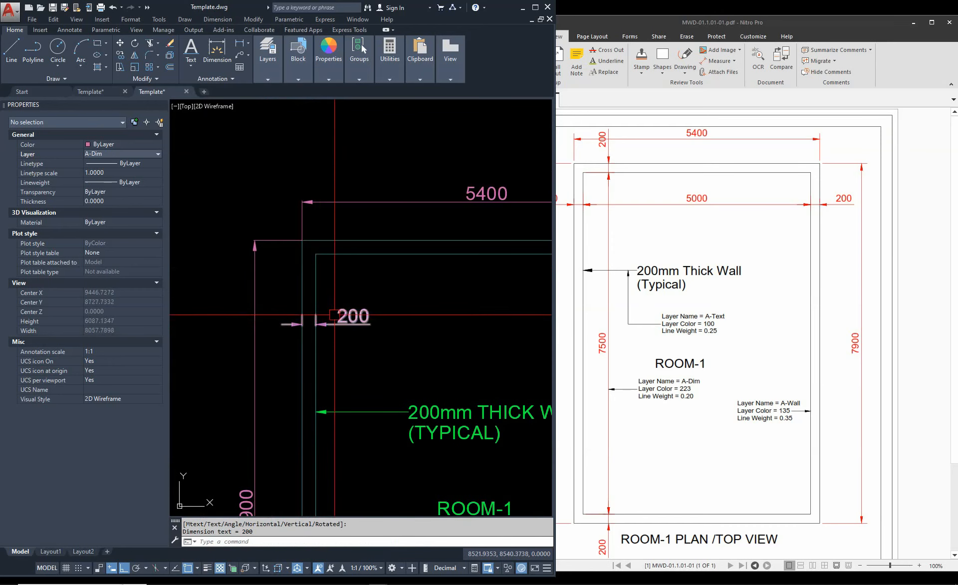
pyautogui.scroll(-5, 305, 322)
pyautogui.scroll(2, 299, 324)
pyautogui.moveTo(298, 321); pyautogui.dragTo(335, 331, button='middle')
pyautogui.scroll(2, 262, 348)
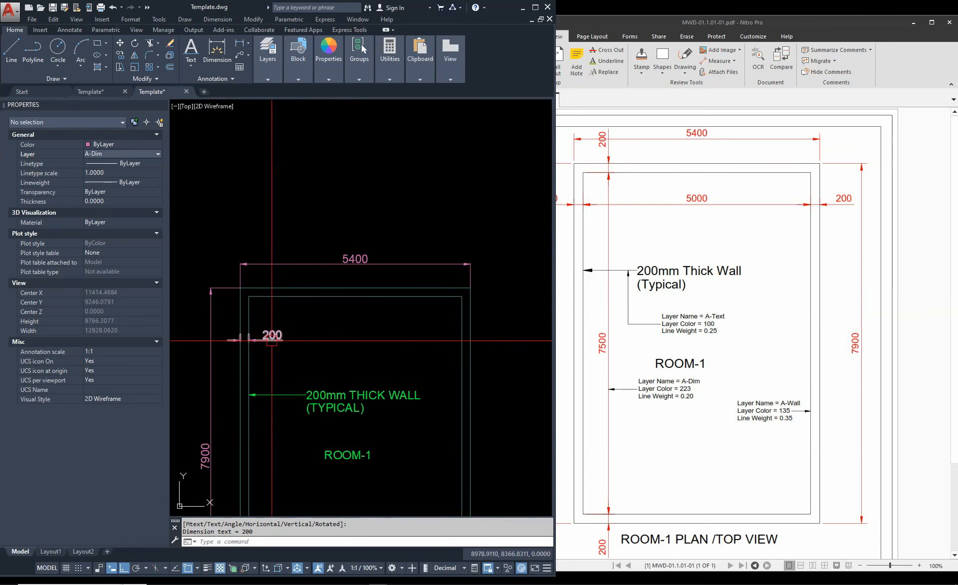
pyautogui.press('Escape')
pyautogui.press('Escape')
pyautogui.write('D')
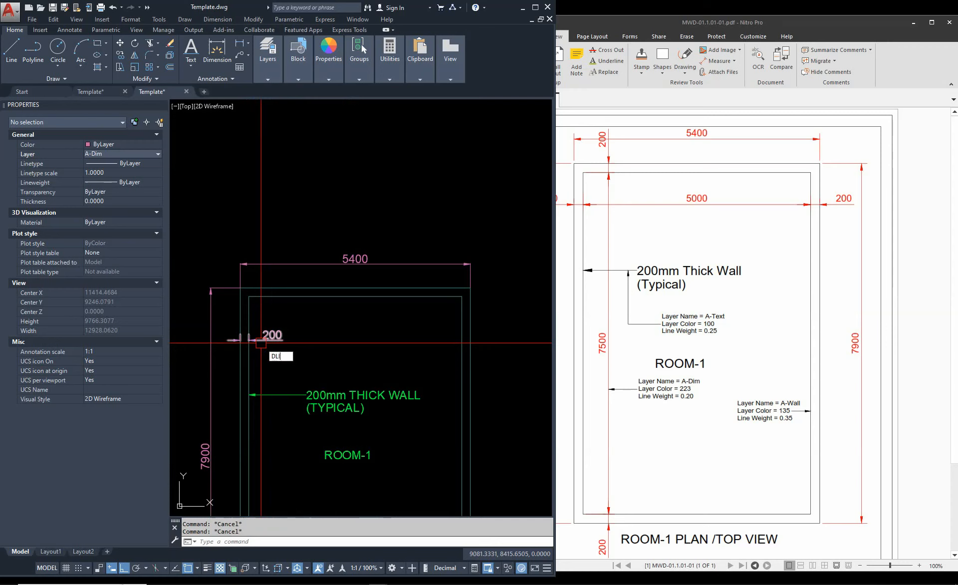
pyautogui.write('LI')
pyautogui.press('Return')
pyautogui.scroll(5, 262, 340)
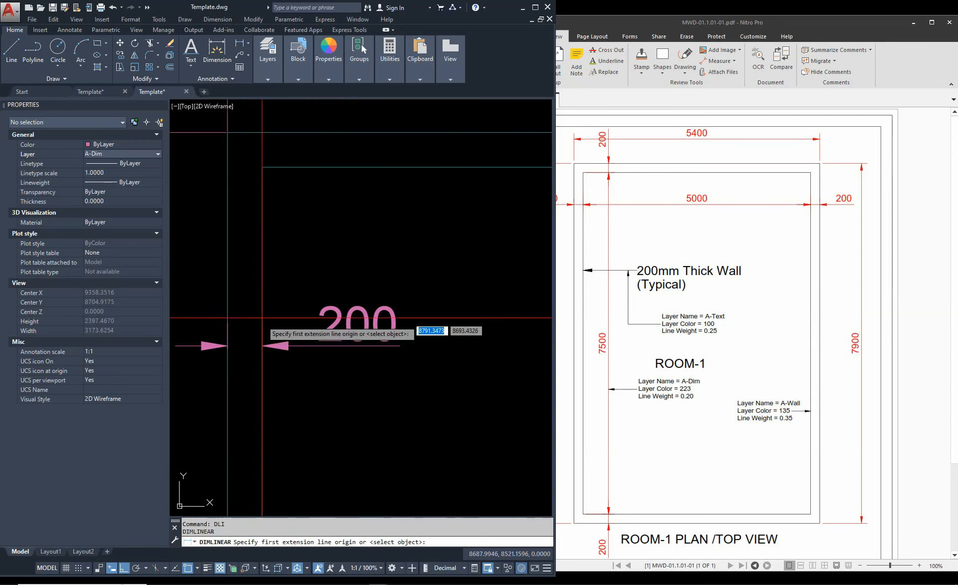
pyautogui.click(262, 346)
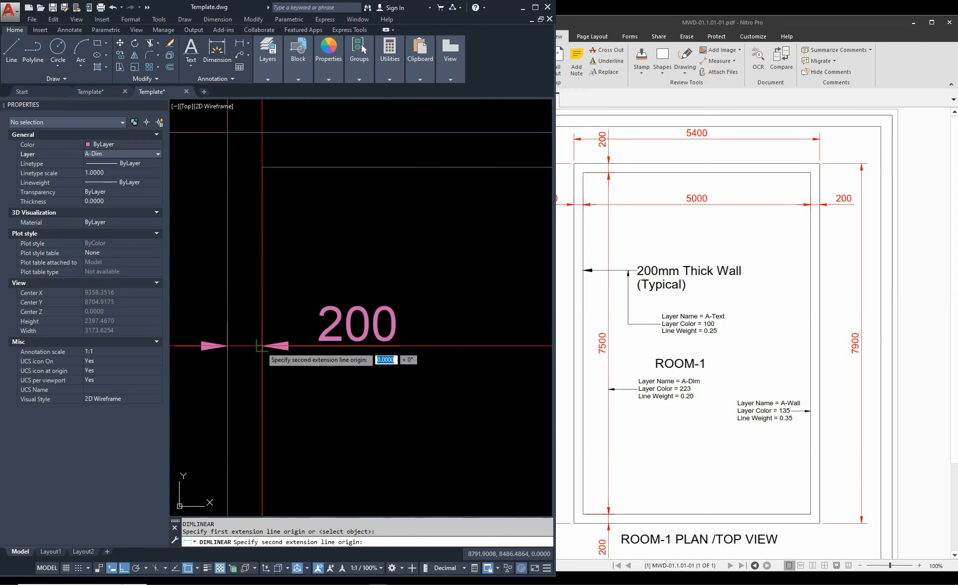
pyautogui.scroll(-5, 261, 345)
pyautogui.click(445, 265)
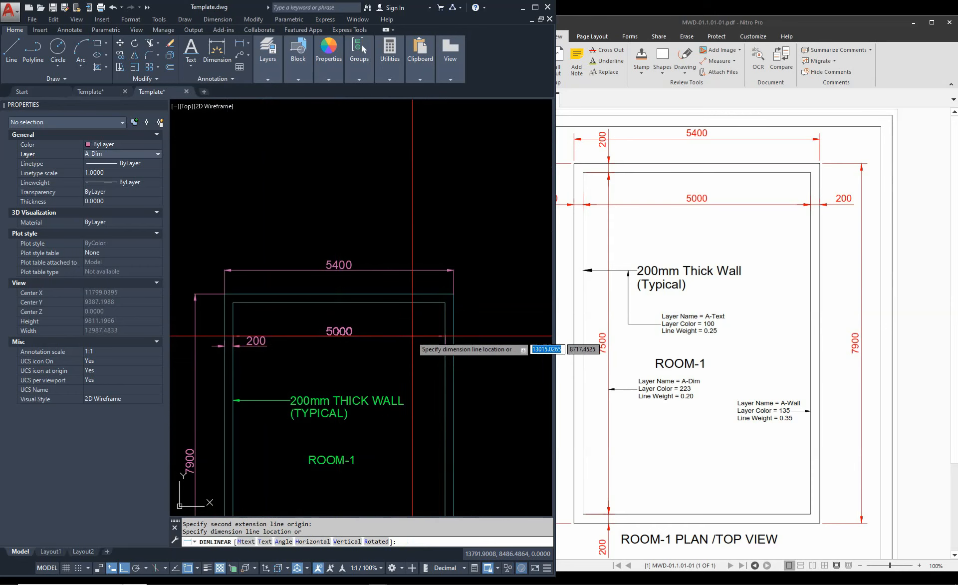
pyautogui.click(370, 325)
pyautogui.press('Escape')
# Examine how the inner-width dimension lines up with the left wall's thickness dimension
pyautogui.scroll(4, 227, 354)
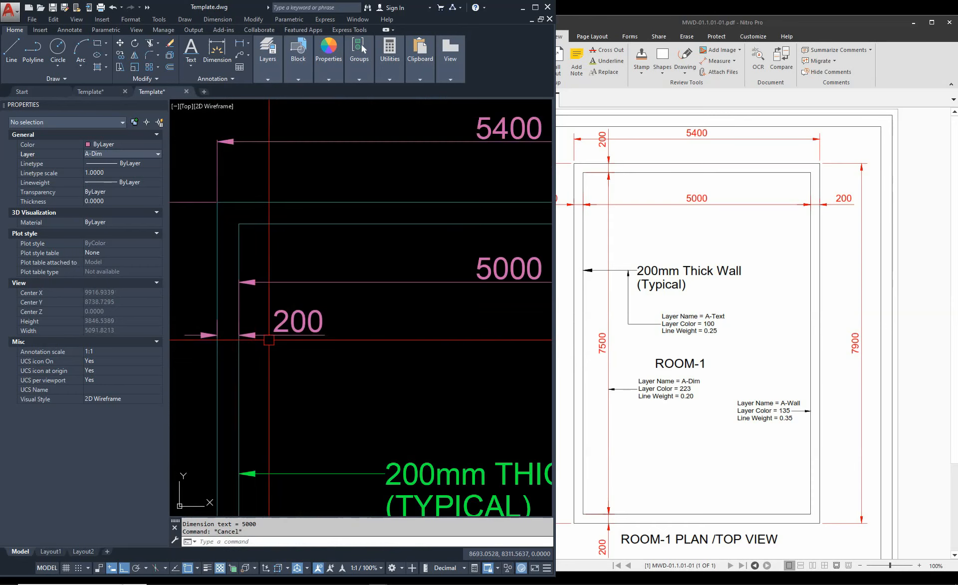
pyautogui.scroll(-6, 249, 287)
pyautogui.scroll(6, 251, 290)
pyautogui.scroll(-3, 304, 289)
pyautogui.scroll(2, 310, 283)
pyautogui.scroll(-6, 325, 280)
pyautogui.scroll(4, 349, 289)
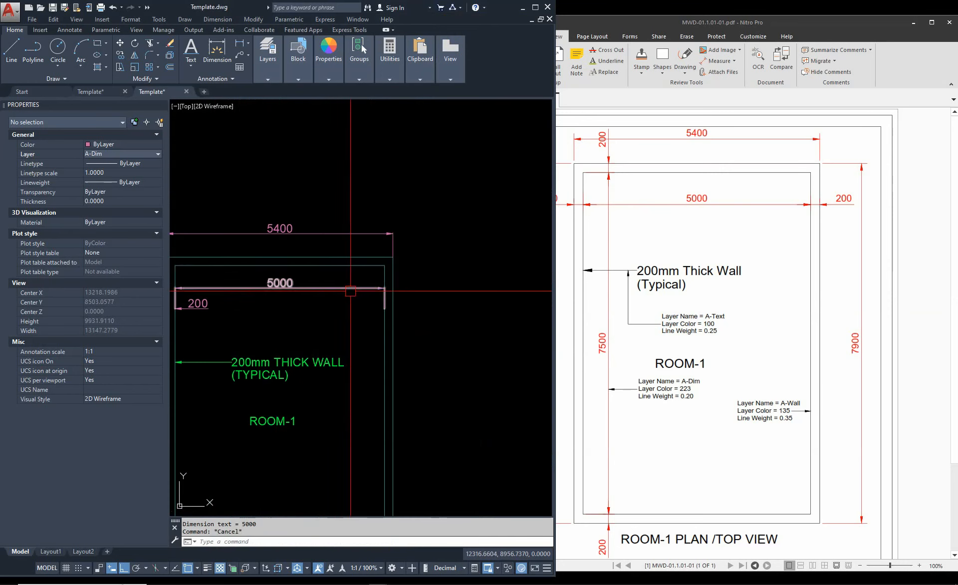
pyautogui.scroll(-1, 324, 292)
pyautogui.scroll(1, 305, 295)
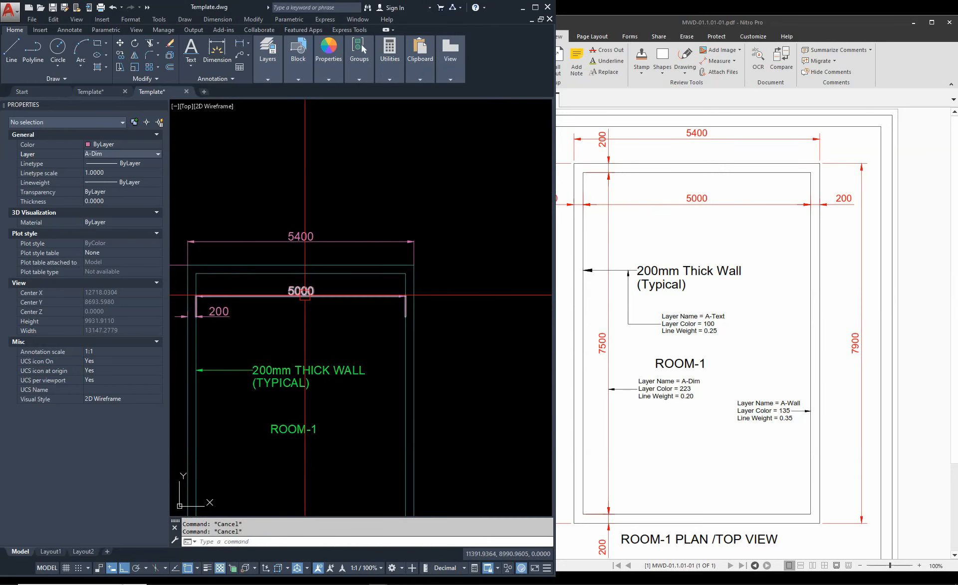
# Erase the inner-width dimension and the left wall's thickness dimension
pyautogui.write('e')
pyautogui.click(305, 295)
pyautogui.press('space')
pyautogui.press('Escape')
pyautogui.write('e')
pyautogui.click(225, 316)
pyautogui.press('space')
pyautogui.press('Escape')
pyautogui.moveTo(242, 334); pyautogui.dragTo(245, 335, button='middle')
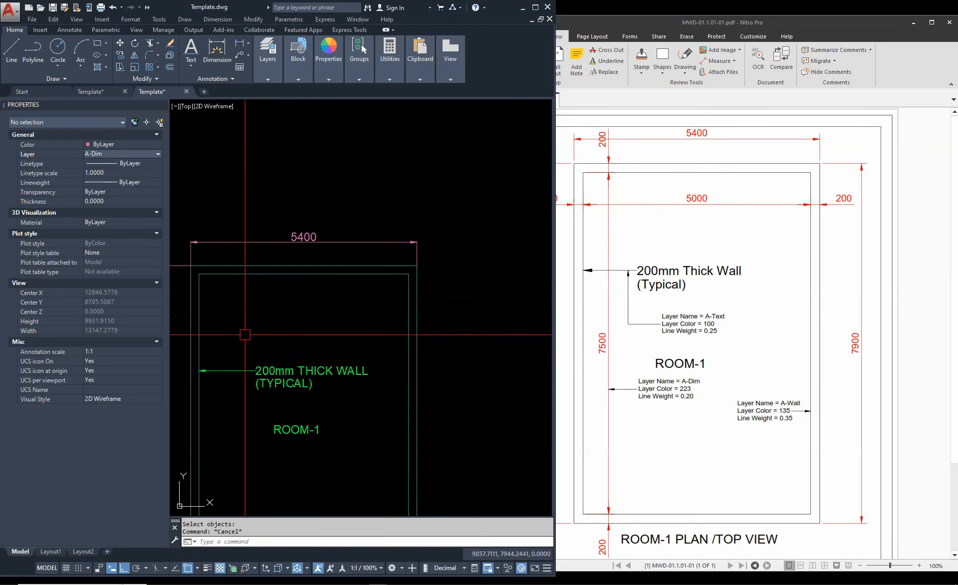
# Check the dimensioning note in the reference PDF and redo the horizontal linear dimension across the left wall's thickness near the upper-left corner
pyautogui.write('D')
pyautogui.click(649, 474)
pyautogui.moveTo(699, 467); pyautogui.dragTo(720, 366)
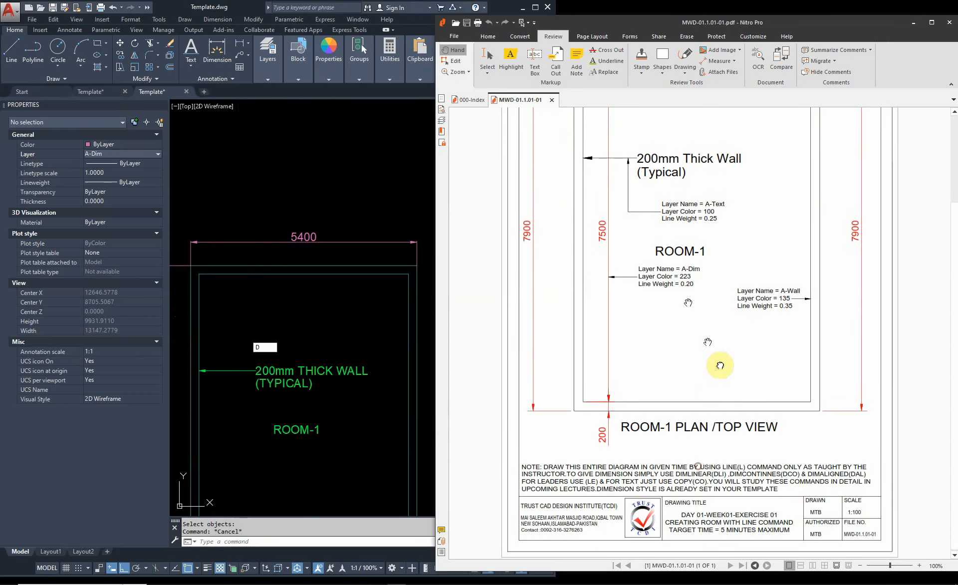
pyautogui.moveTo(772, 474); pyautogui.dragTo(771, 508)
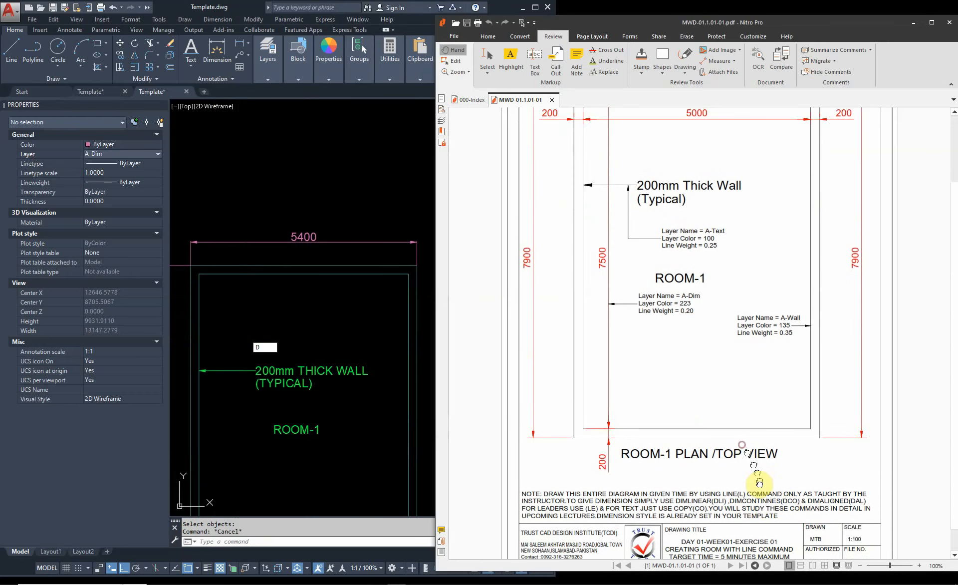
pyautogui.click(384, 315)
pyautogui.moveTo(239, 334); pyautogui.dragTo(254, 336, button='middle')
pyautogui.write('L')
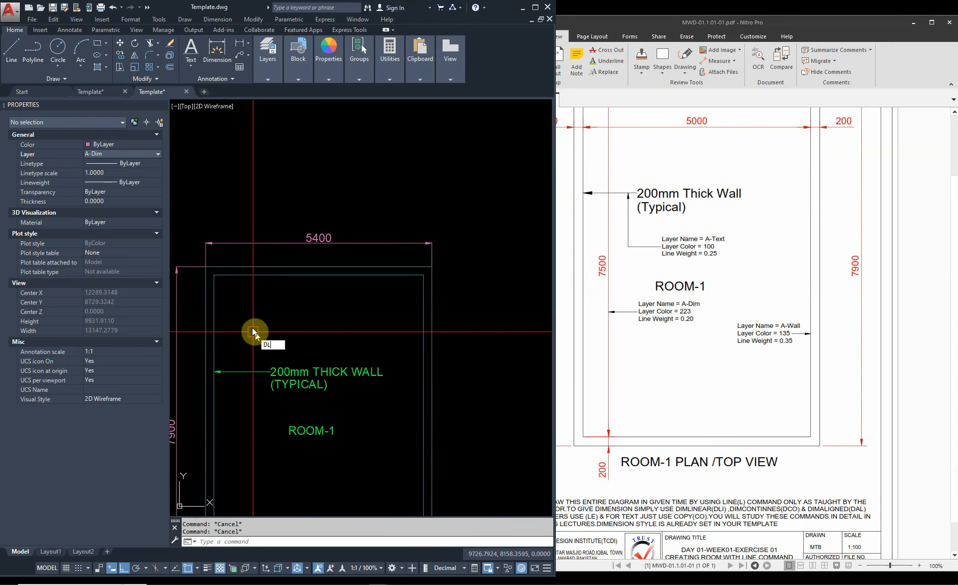
pyautogui.write('I')
pyautogui.press('Return')
pyautogui.scroll(6, 203, 310)
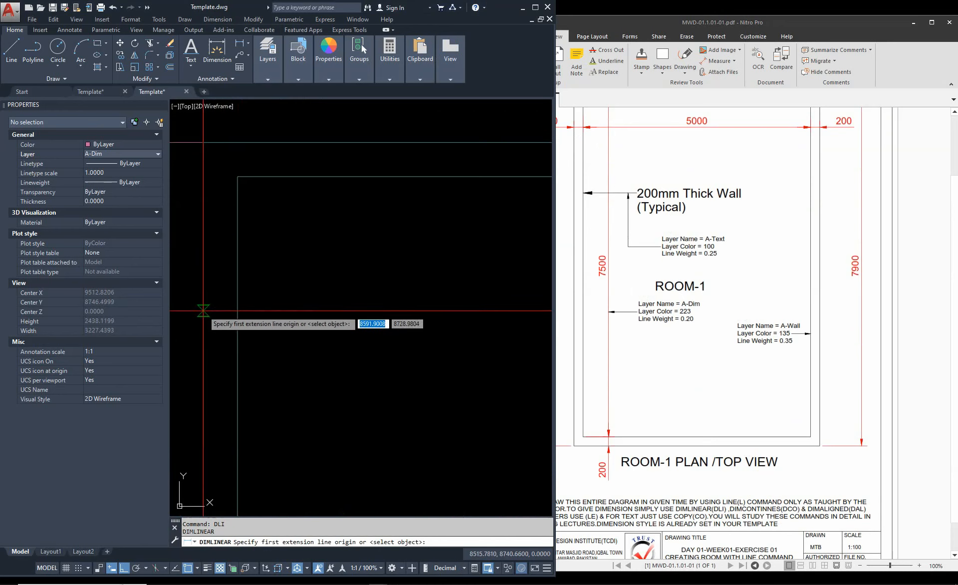
pyautogui.click(204, 311)
pyautogui.click(238, 319)
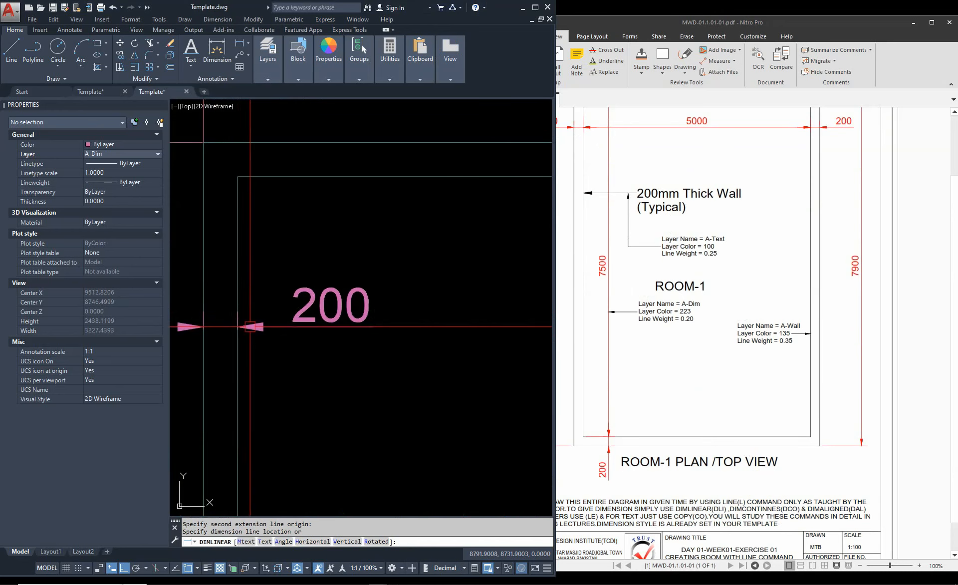
pyautogui.click(250, 327)
pyautogui.scroll(-4, 300, 304)
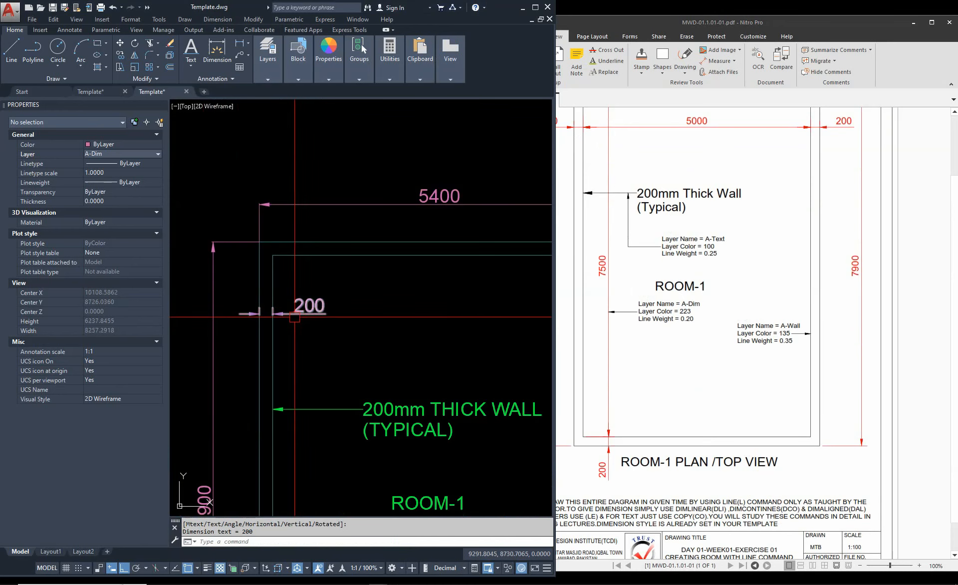
# Examine the left wall's thickness dimension where its extension line meets the inner wall face
pyautogui.scroll(10, 280, 316)
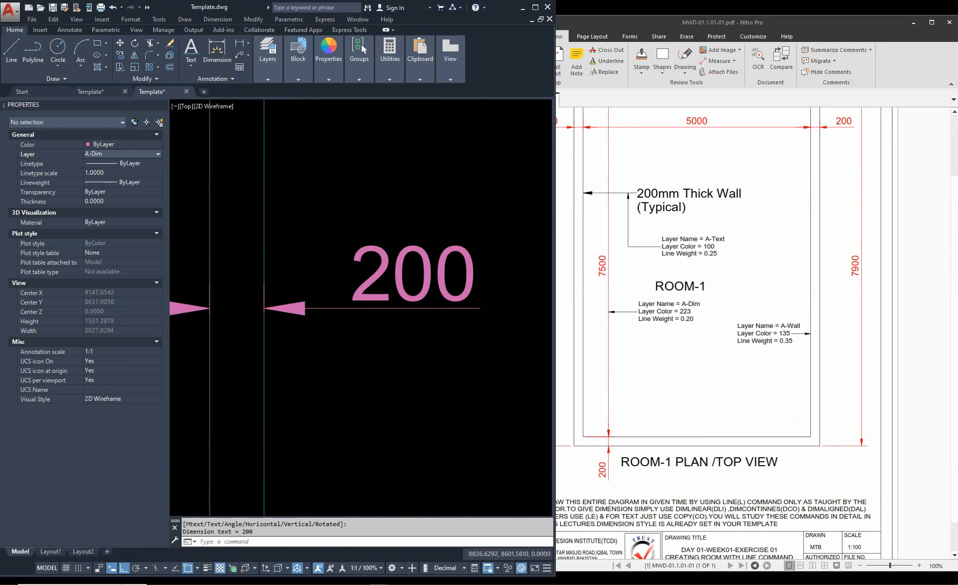
pyautogui.scroll(-6, 269, 311)
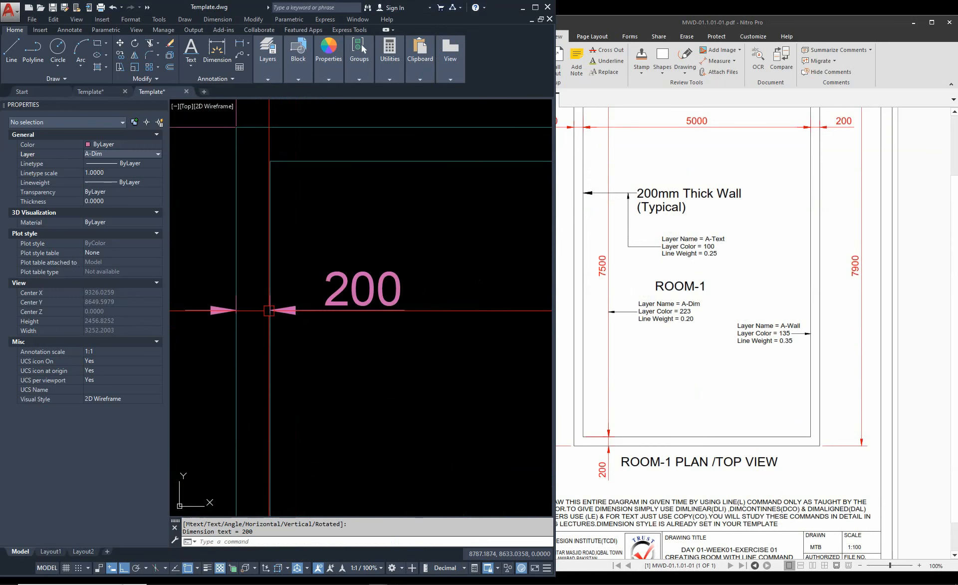
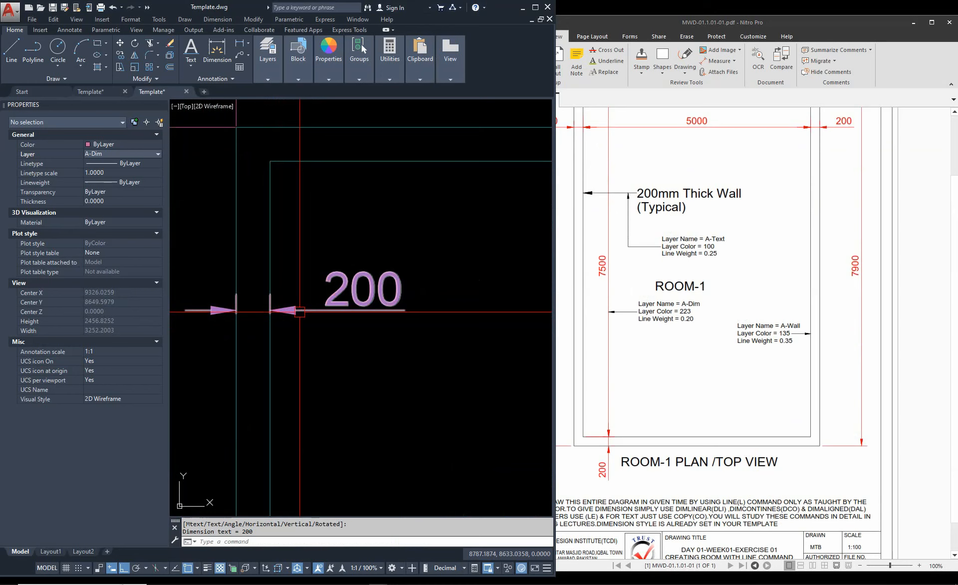
pyautogui.scroll(2, 264, 309)
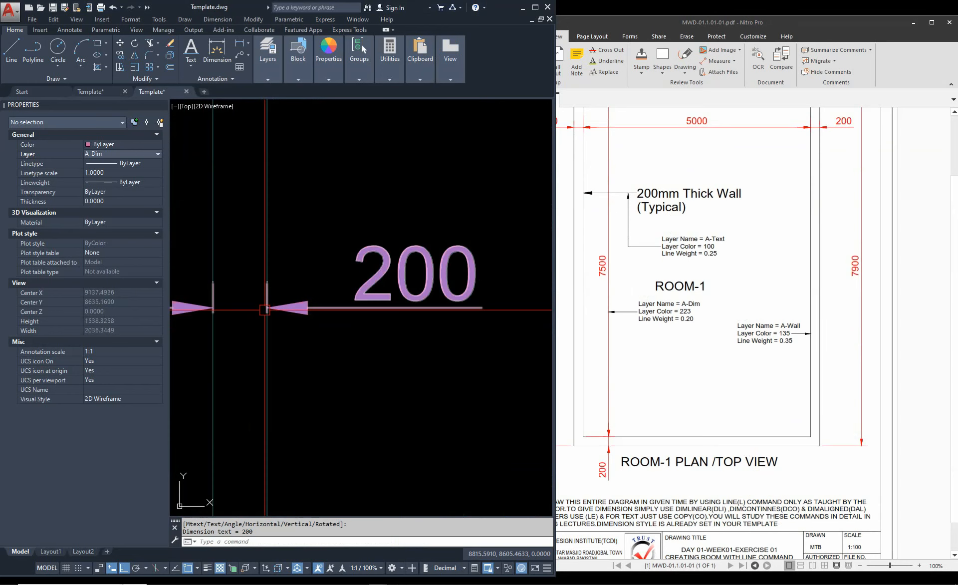
pyautogui.scroll(-11, 268, 313)
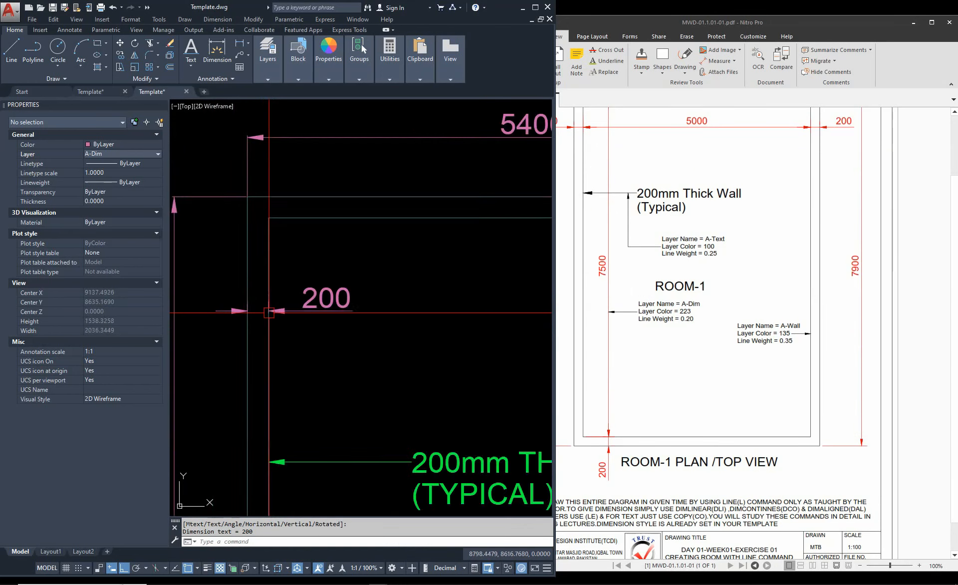
pyautogui.scroll(3, 300, 315)
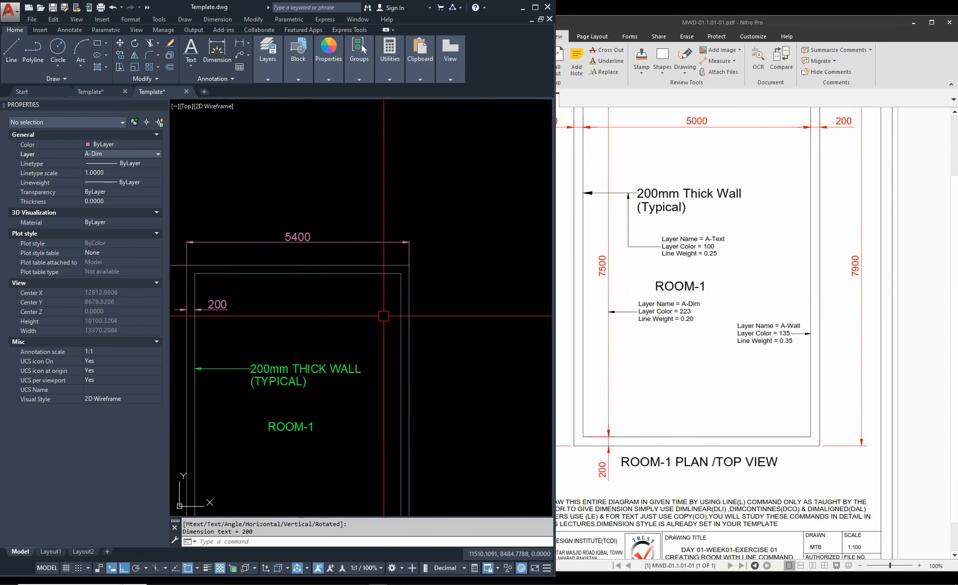
pyautogui.scroll(6, 245, 313)
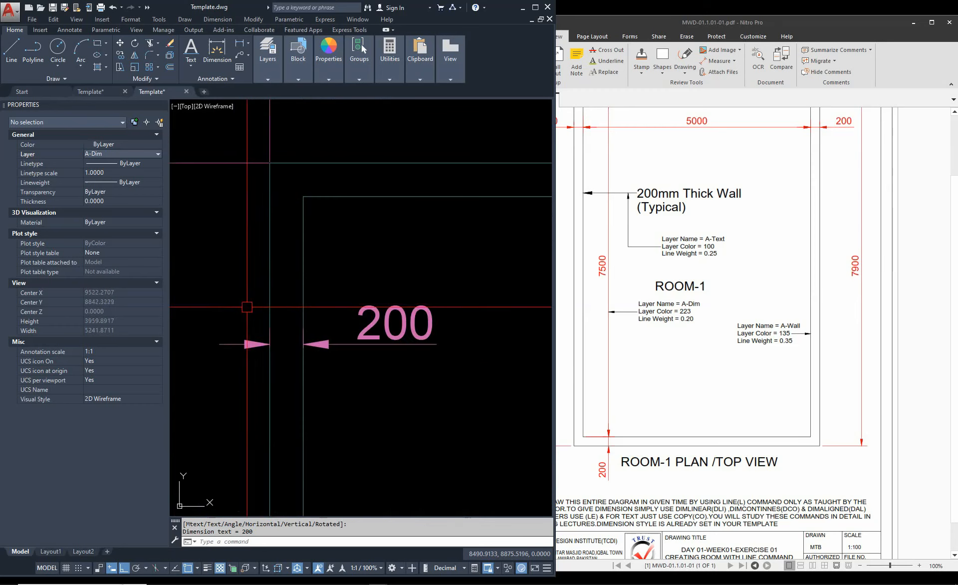
pyautogui.press('Escape')
pyautogui.scroll(-2, 325, 334)
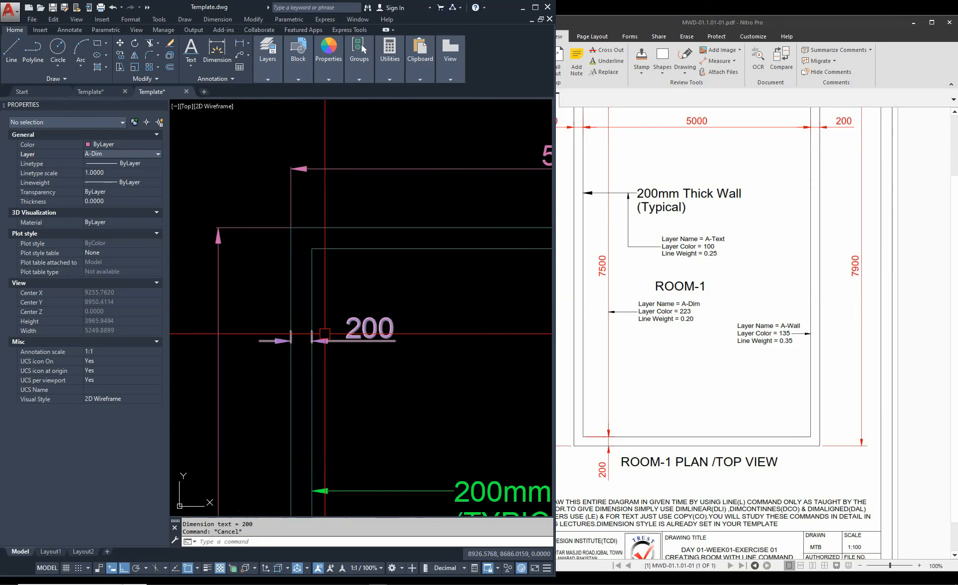
# Continue the dimension chain from the left wall's thickness across the room's inner width and the right wall's thickness
pyautogui.write('DCO')
pyautogui.press('Return')
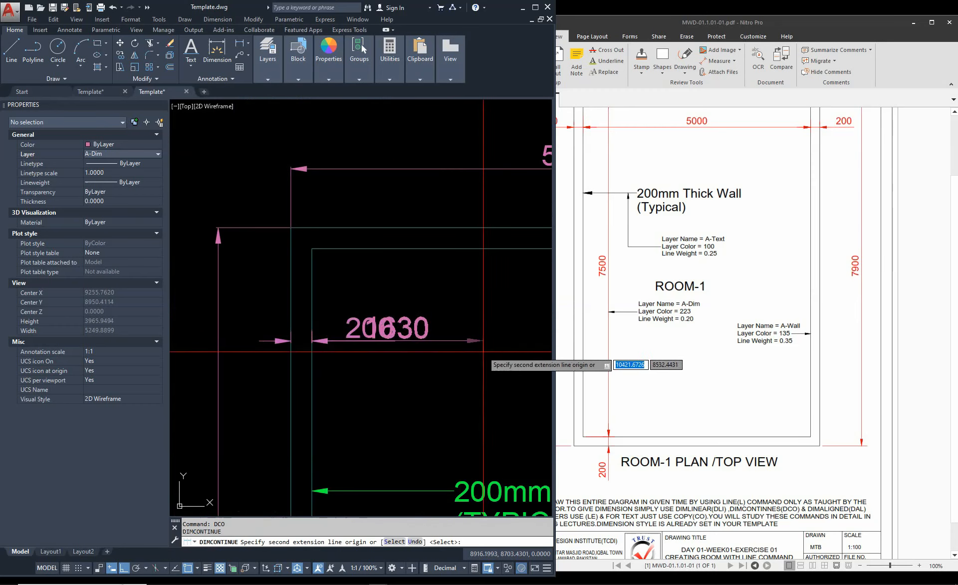
pyautogui.moveTo(481, 352); pyautogui.dragTo(364, 370, button='middle')
pyautogui.scroll(-2, 340, 372)
pyautogui.scroll(4, 448, 368)
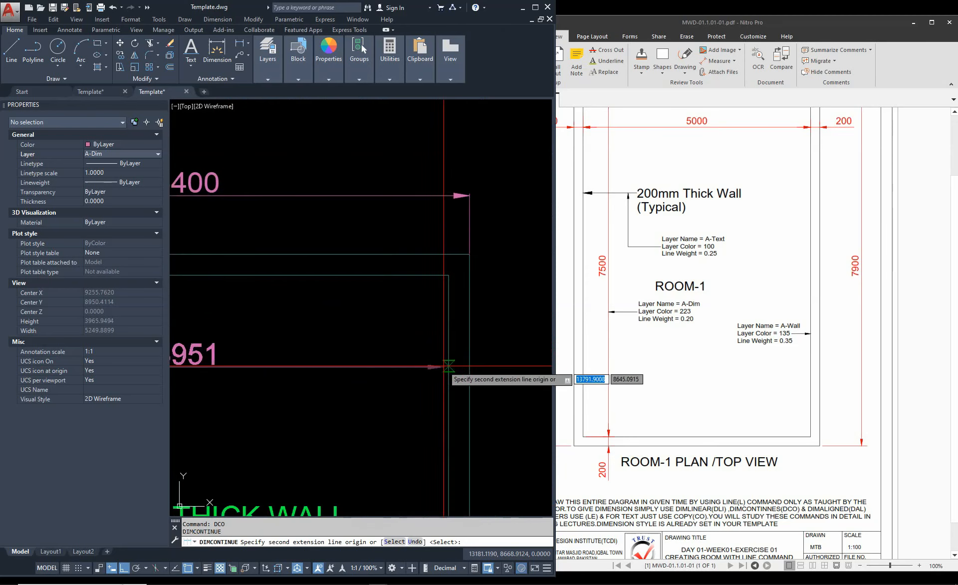
pyautogui.scroll(-4, 444, 368)
pyautogui.scroll(5, 448, 368)
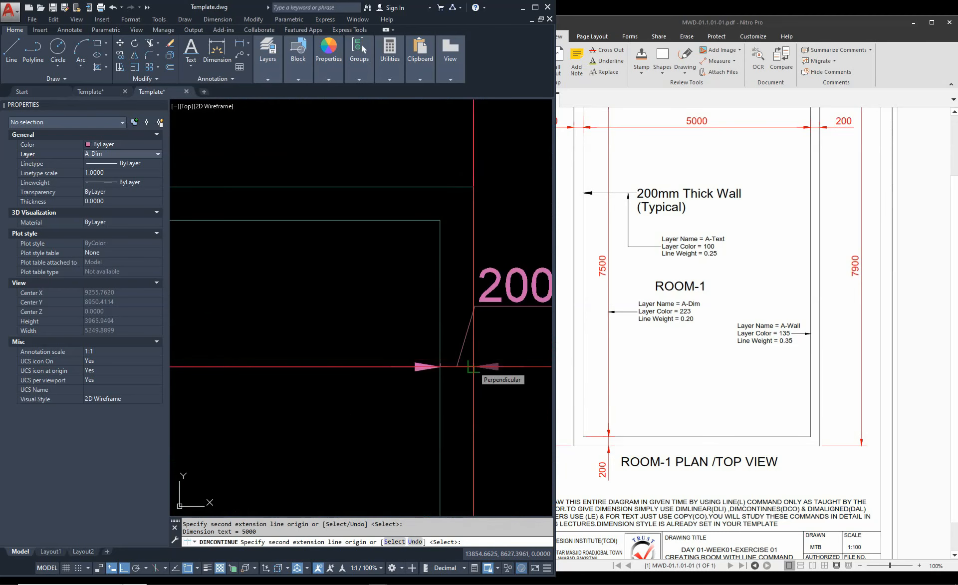
pyautogui.click(473, 368)
pyautogui.scroll(-4, 474, 367)
pyautogui.scroll(3, 354, 289)
pyautogui.press('Escape')
pyautogui.moveTo(354, 289); pyautogui.dragTo(282, 315, button='middle')
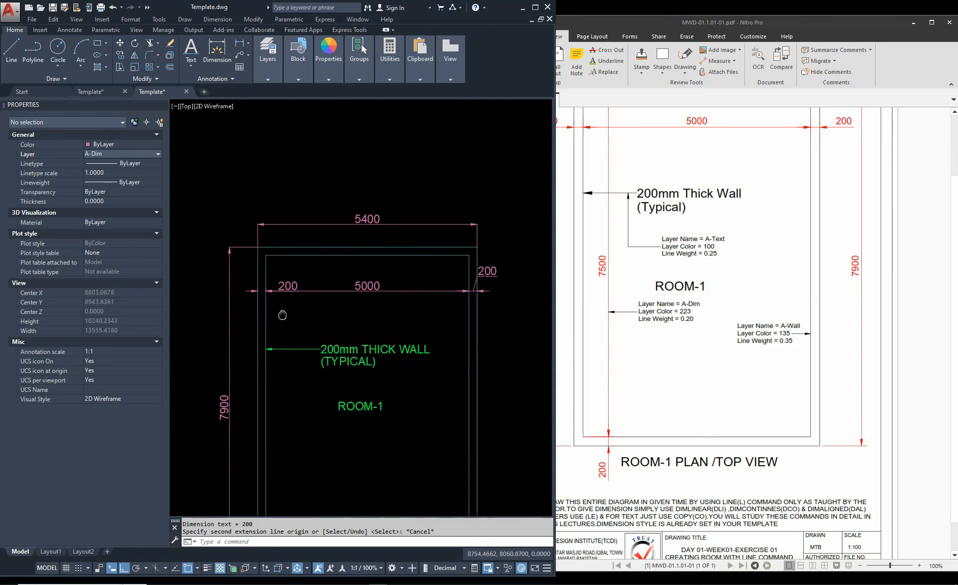
pyautogui.scroll(-3, 341, 301)
pyautogui.scroll(3, 360, 304)
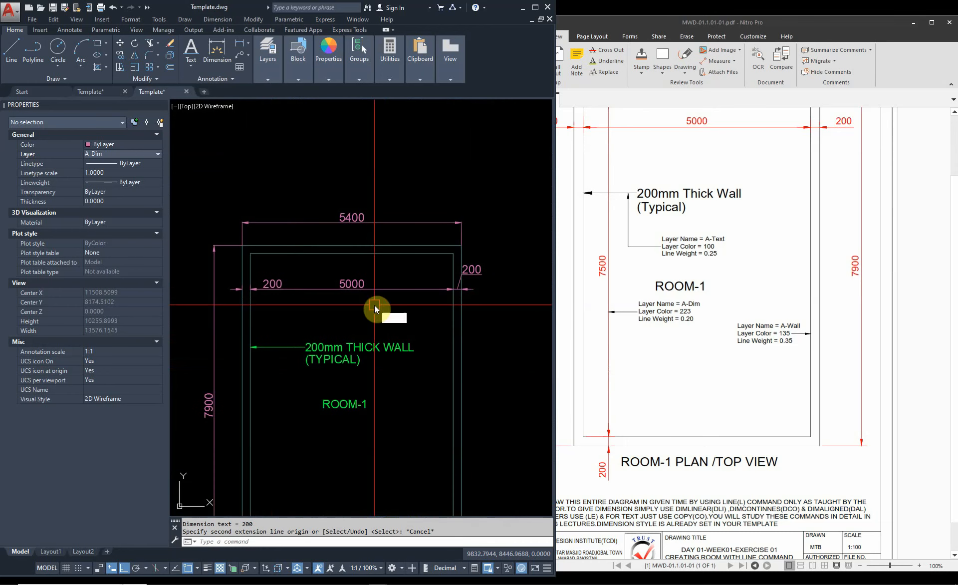
pyautogui.write('DC')
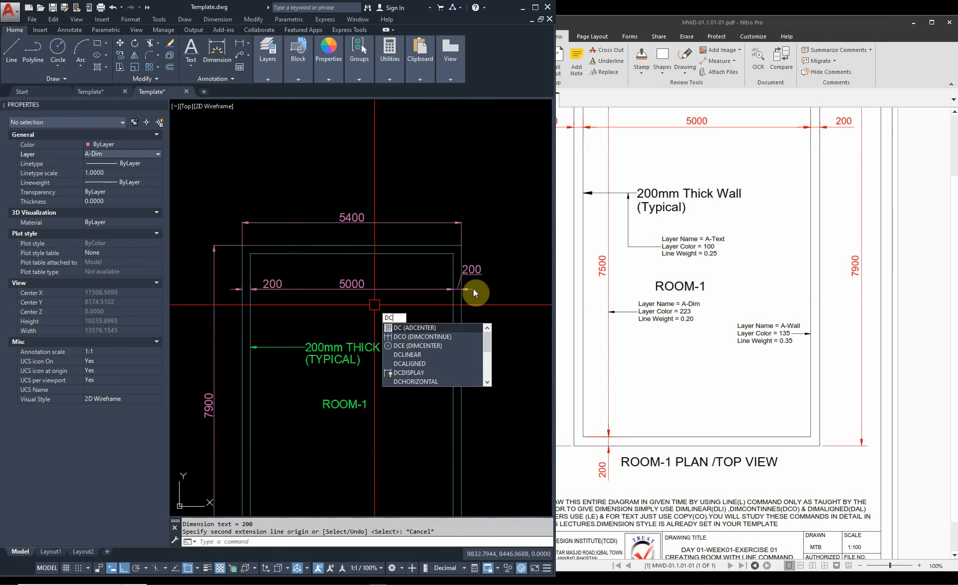
pyautogui.write('O')
pyautogui.press('Return')
pyautogui.press('Escape')
pyautogui.press('Escape')
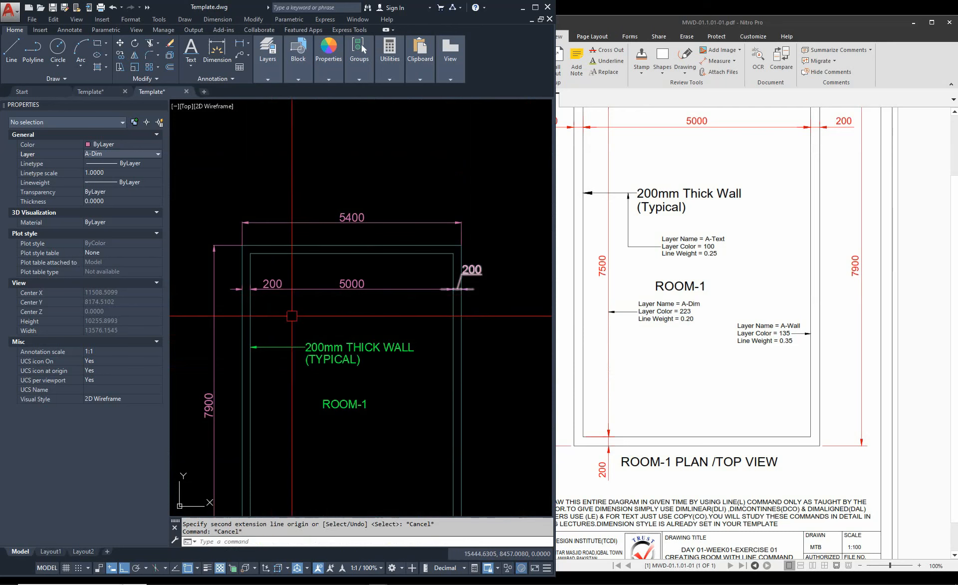
# Add a second horizontal linear dimension across the left wall's thickness, just below the existing dimension chain and above the leader note
pyautogui.write('DLI')
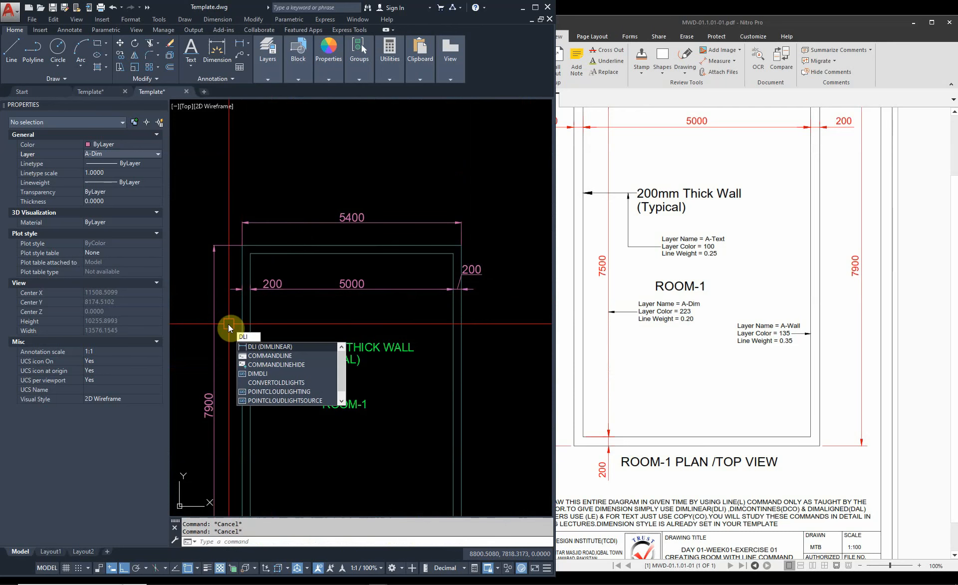
pyautogui.press('Return')
pyautogui.scroll(4, 234, 320)
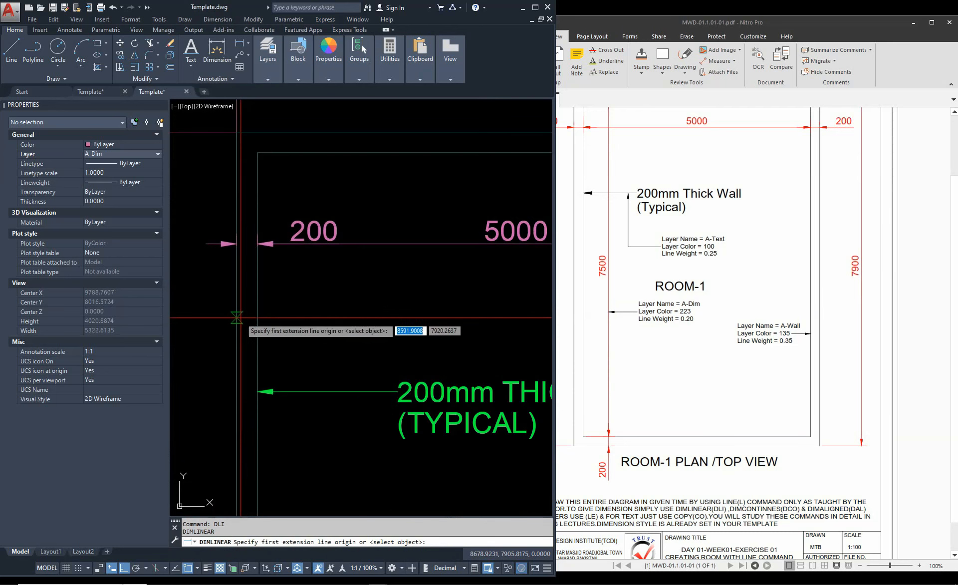
pyautogui.click(237, 317)
pyautogui.click(257, 318)
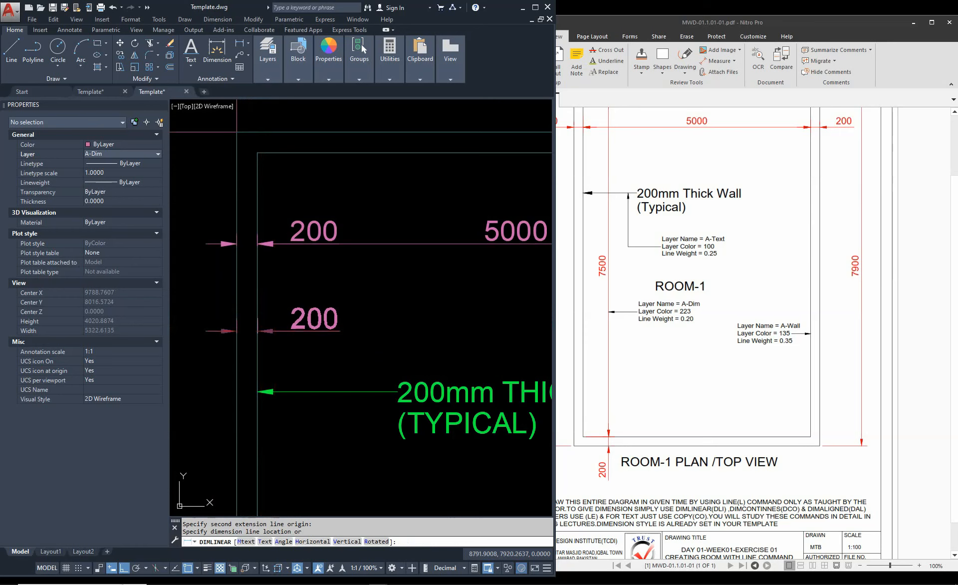
pyautogui.click(271, 332)
# Continue the new lower dimension across the room's inner width and the right wall's thickness
pyautogui.scroll(-3, 265, 318)
pyautogui.scroll(2, 272, 325)
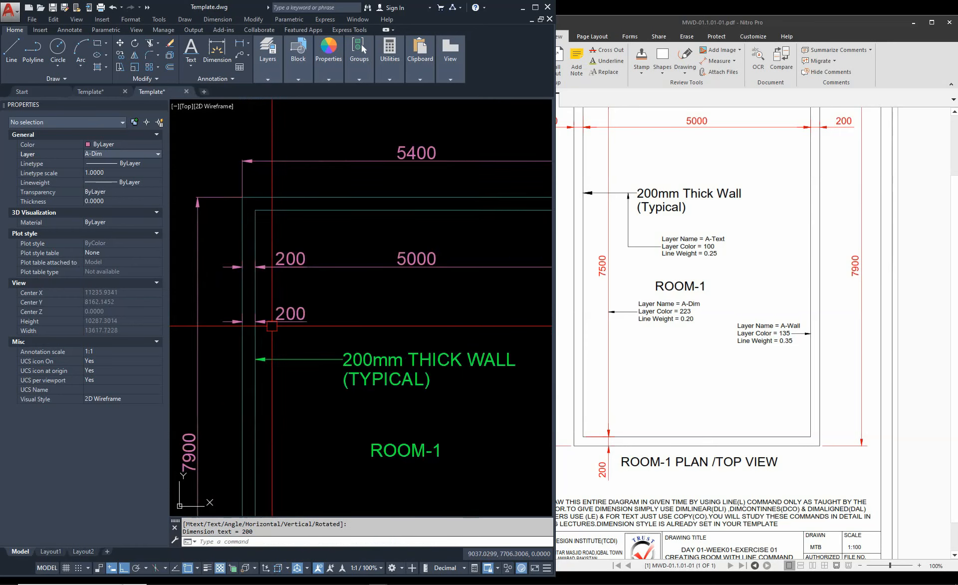
pyautogui.scroll(2, 272, 326)
pyautogui.scroll(-4, 292, 329)
pyautogui.scroll(-3, 273, 328)
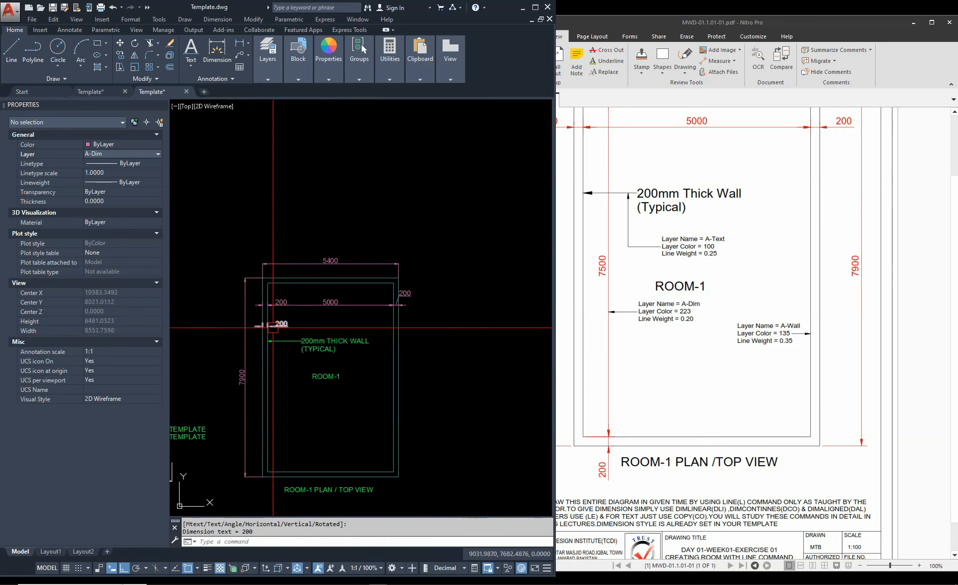
pyautogui.write('DCO')
pyautogui.press('Return')
pyautogui.scroll(2, 286, 331)
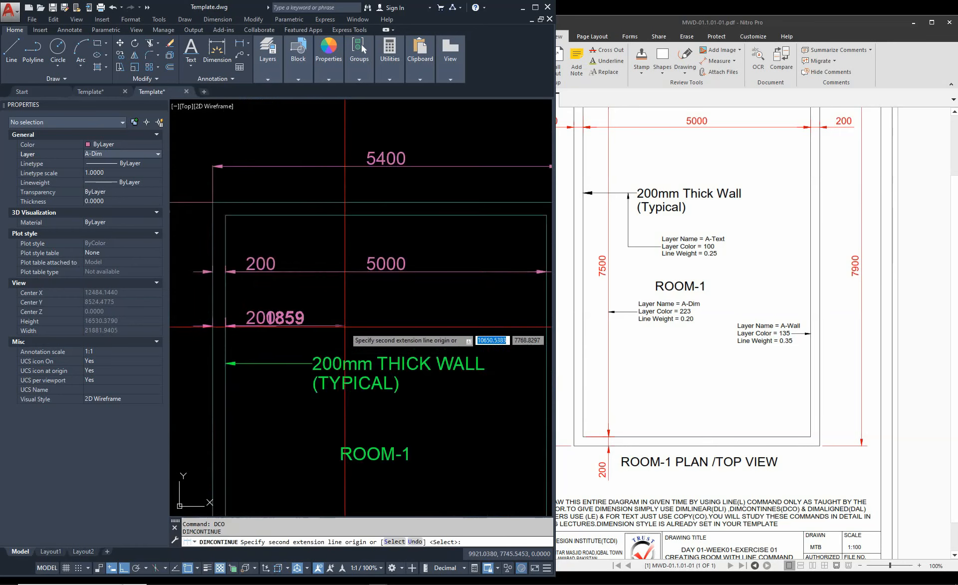
pyautogui.click(457, 327)
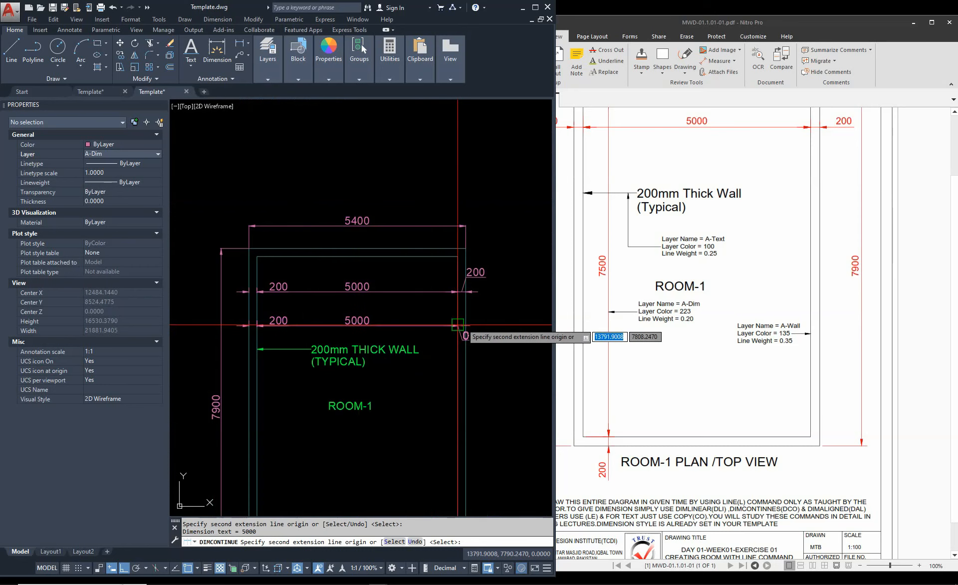
pyautogui.press('Escape')
pyautogui.press('Escape')
# Erase the upper of the two dimension chains inside the room: both wall-thickness dimensions and the inner-width dimension
pyautogui.scroll(4, 264, 316)
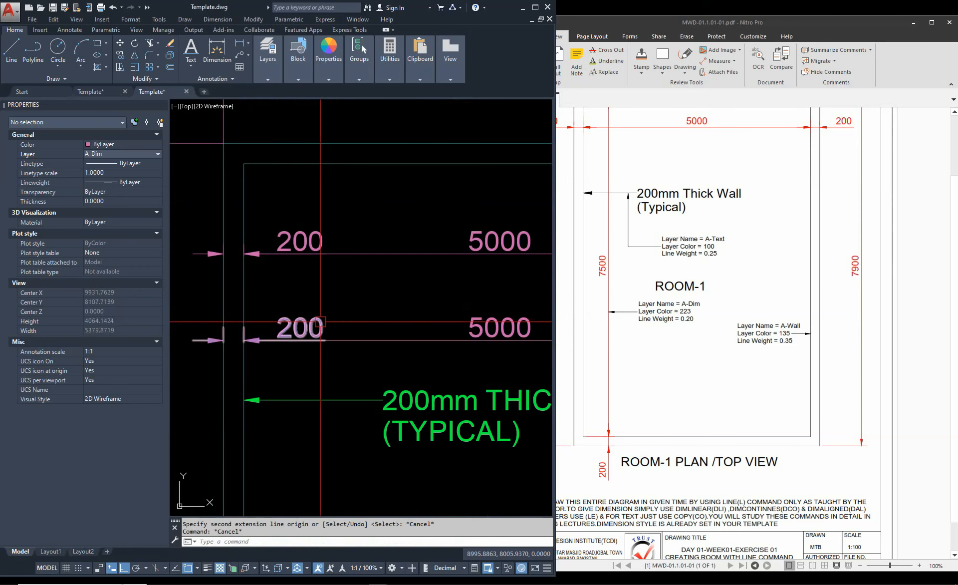
pyautogui.click(320, 322)
pyautogui.scroll(-5, 320, 322)
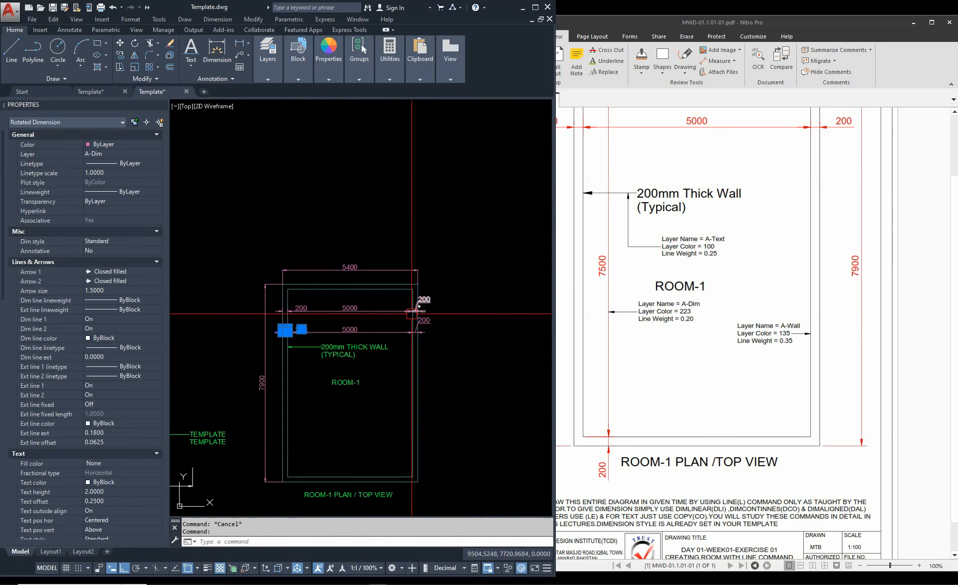
pyautogui.scroll(5, 283, 306)
pyautogui.press('Escape')
pyautogui.scroll(-5, 379, 310)
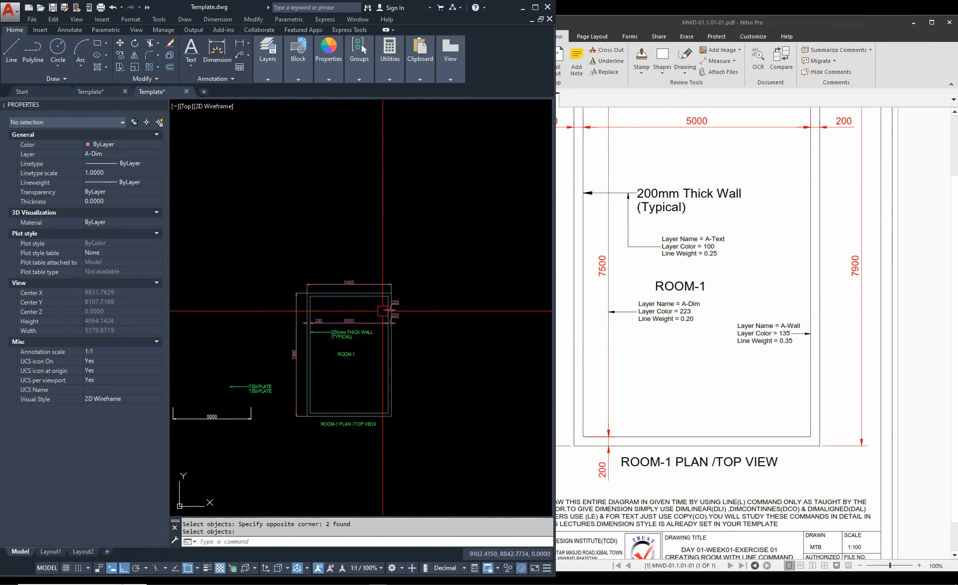
pyautogui.scroll(5, 379, 309)
pyautogui.write('E')
pyautogui.press('space')
pyautogui.click(398, 284)
pyautogui.press('space')
pyautogui.scroll(-6, 449, 281)
pyautogui.scroll(8, 355, 318)
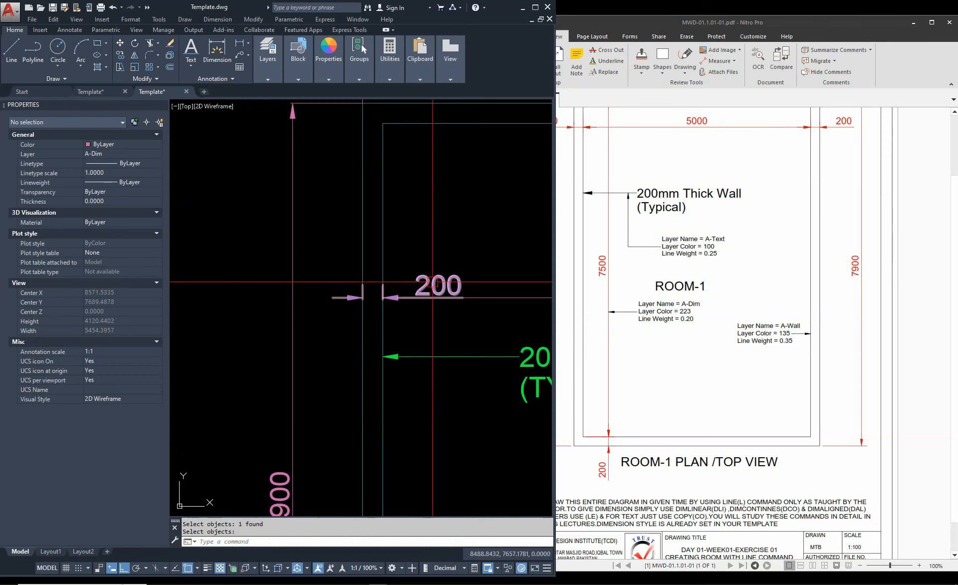
# Try to stretch the overall height dimension from its extension-line origin at the room's upper-left outer corner
pyautogui.scroll(-4, 405, 294)
pyautogui.scroll(-3, 359, 309)
pyautogui.press('Escape')
pyautogui.click(375, 320)
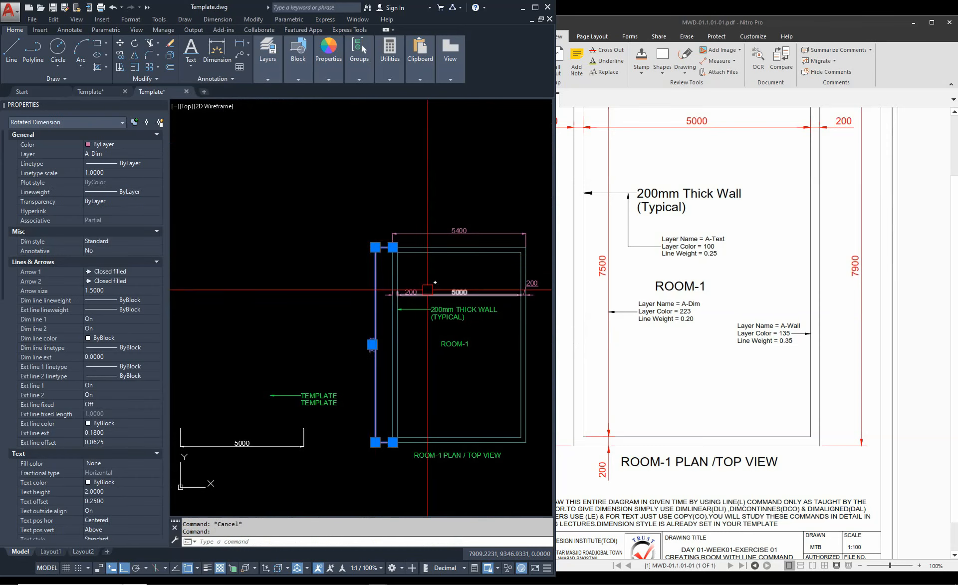
pyautogui.scroll(4, 381, 250)
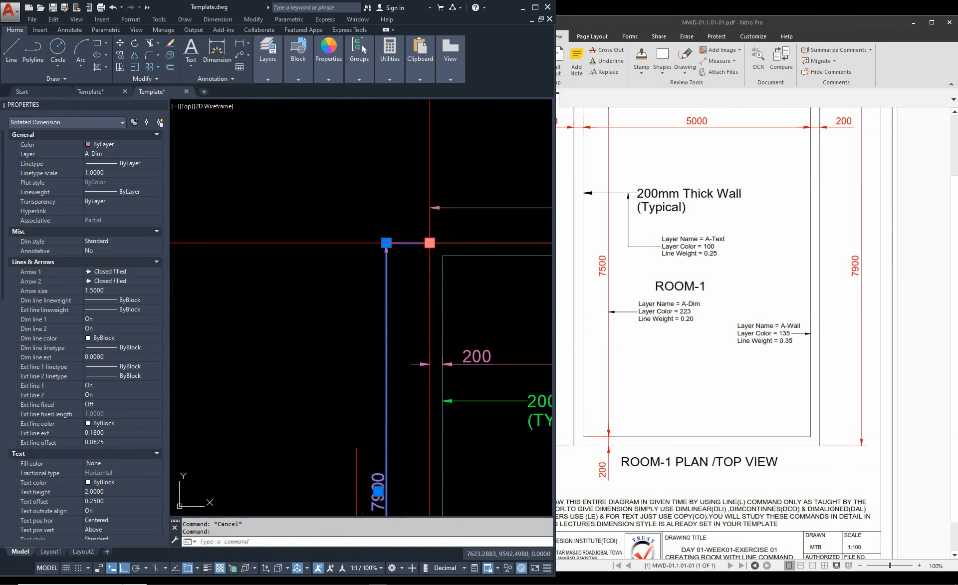
pyautogui.click(429, 242)
pyautogui.click(430, 242)
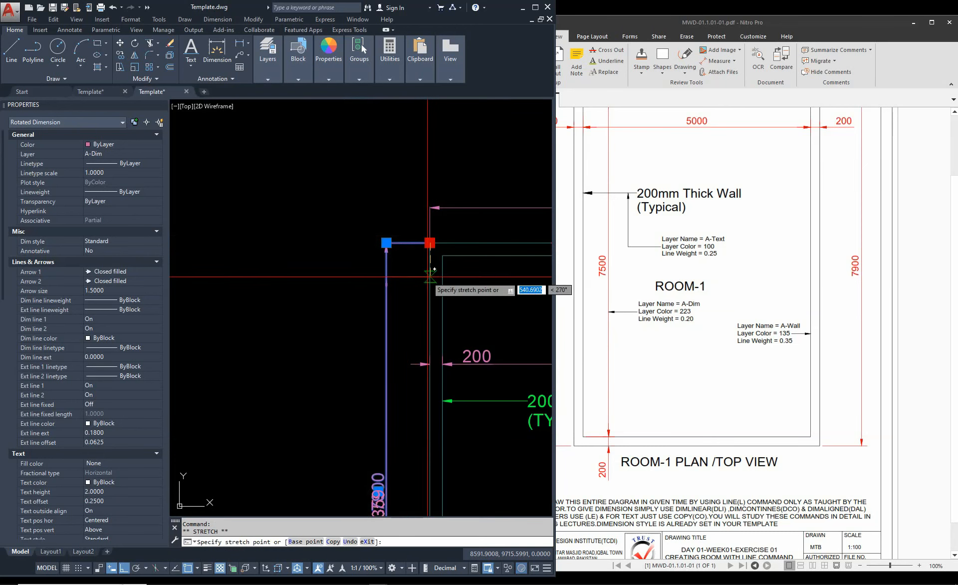
pyautogui.scroll(-5, 395, 238)
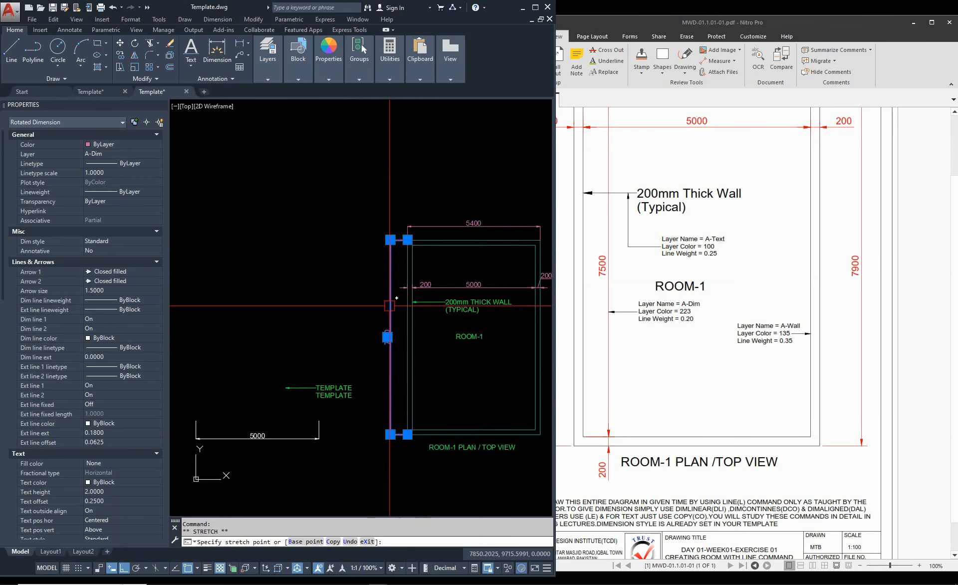
pyautogui.press('Escape')
pyautogui.scroll(3, 394, 250)
pyautogui.scroll(-3, 419, 333)
pyautogui.moveTo(419, 334); pyautogui.dragTo(361, 331, button='middle')
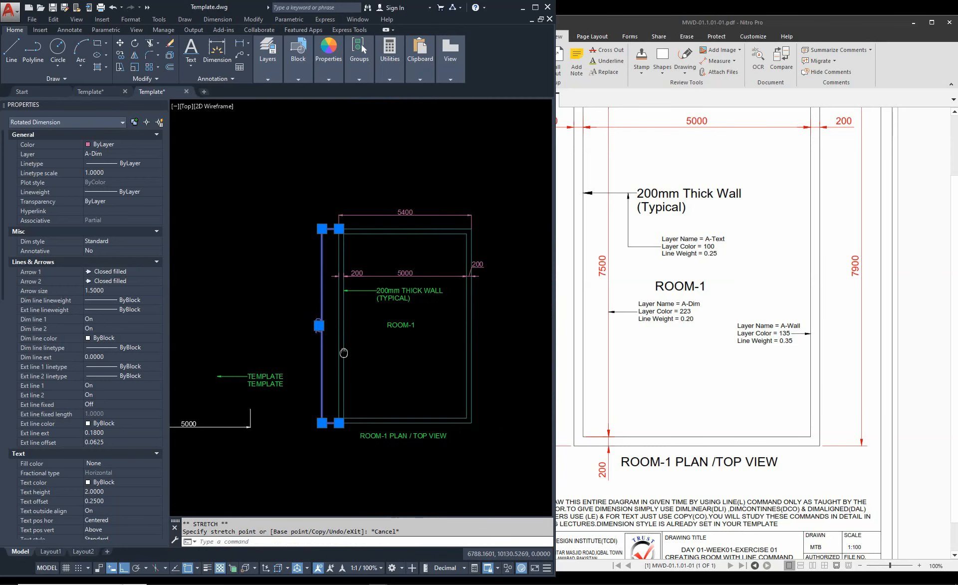
# Try to move the overall height dimension's line farther away from the left wall
pyautogui.click(320, 227)
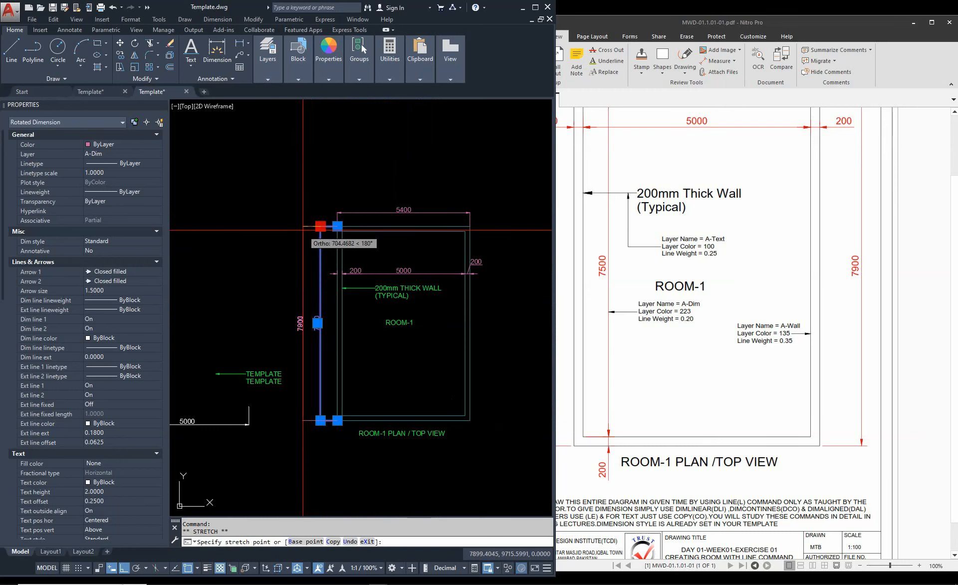
pyautogui.press('Escape')
pyautogui.press('Escape')
# Try to move the left wall's thickness dimension by its text grip
pyautogui.scroll(4, 345, 274)
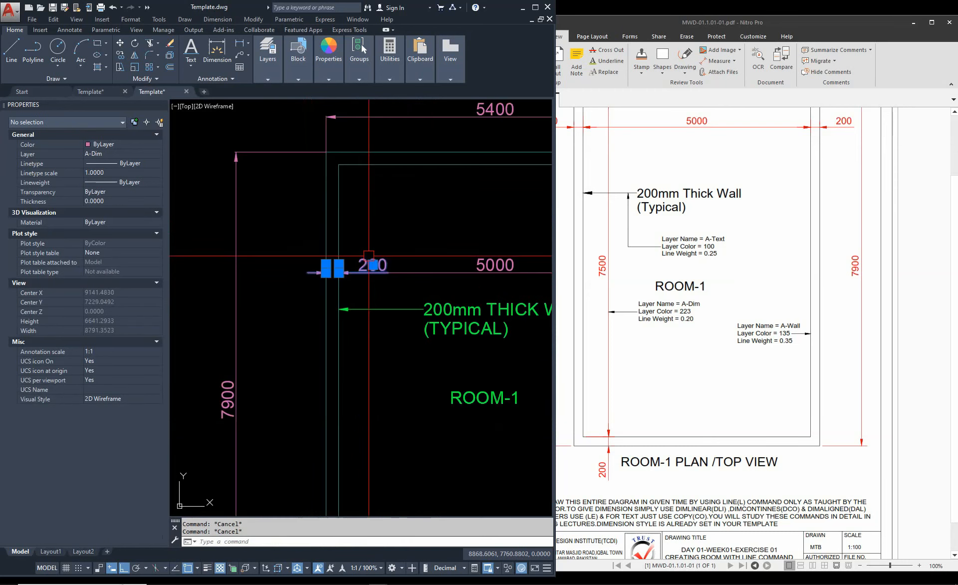
pyautogui.scroll(6, 339, 272)
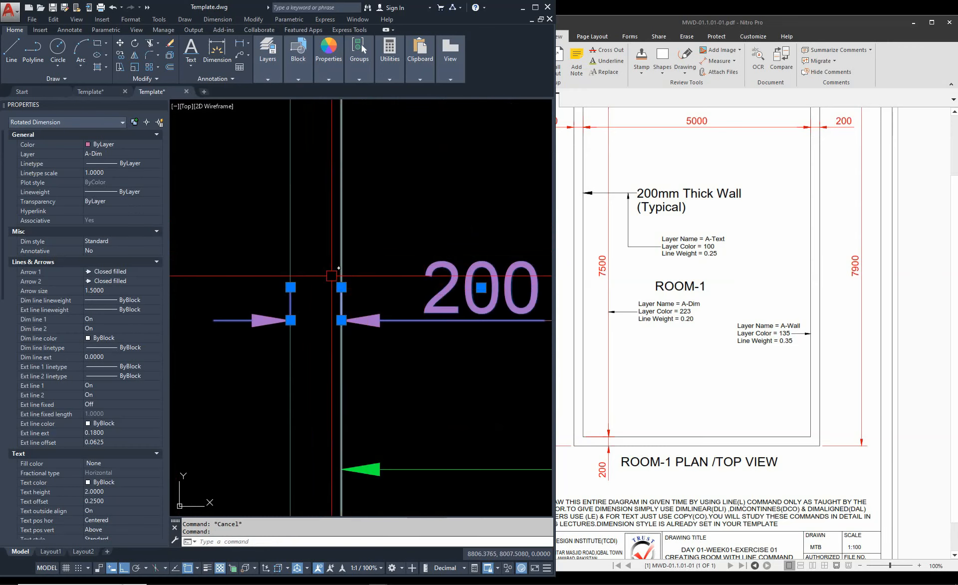
pyautogui.scroll(-7, 339, 268)
pyautogui.scroll(5, 383, 279)
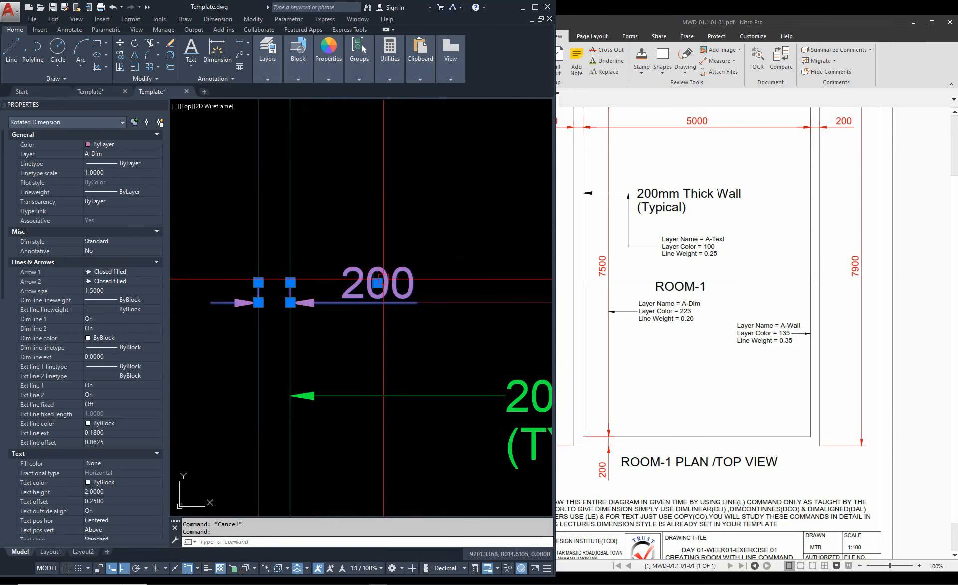
pyautogui.click(378, 283)
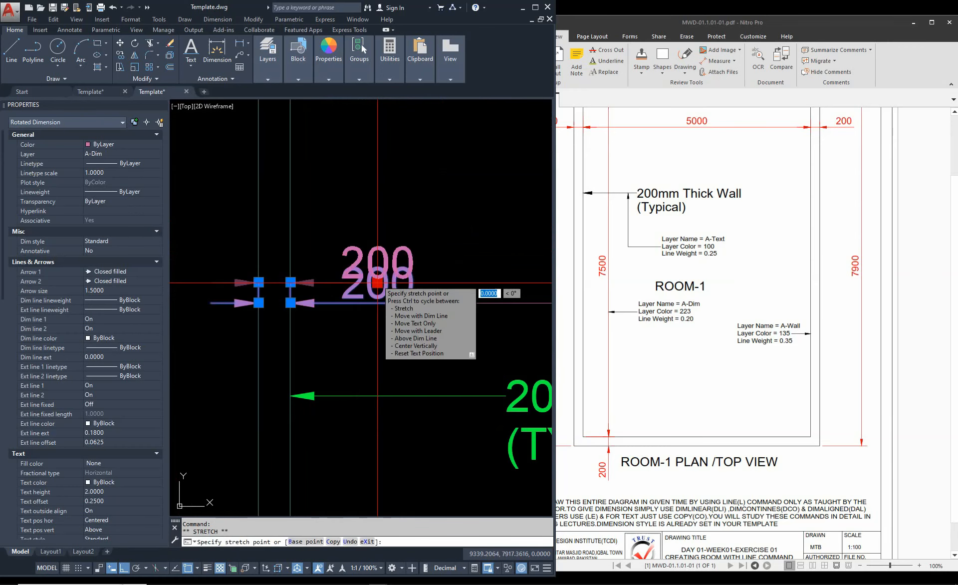
pyautogui.scroll(-5, 465, 280)
pyautogui.press('Escape')
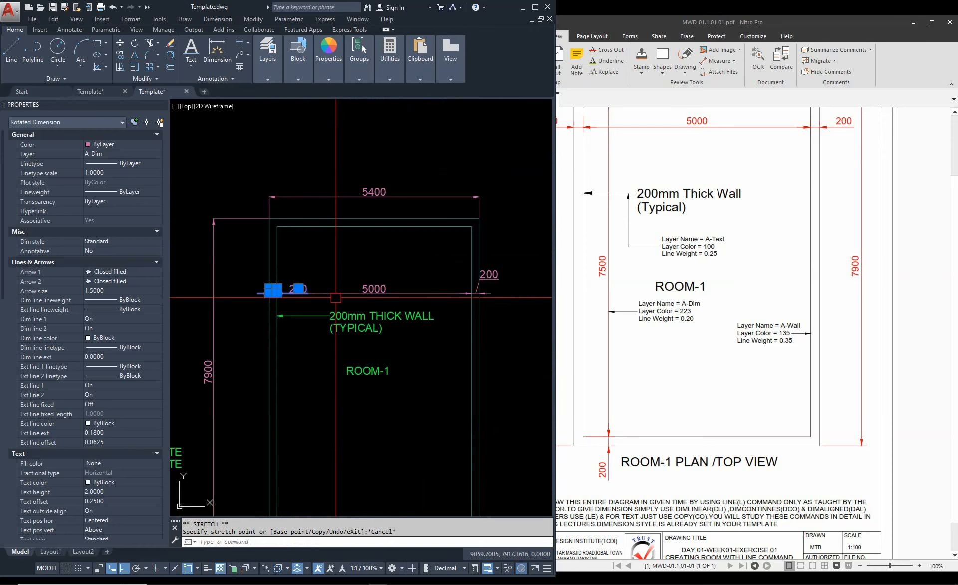
pyautogui.scroll(3, 468, 296)
pyautogui.press('Escape')
# Examine the remaining horizontal dimension chain along the inner width and its arrows at the left wall's faces
pyautogui.scroll(2, 468, 296)
pyautogui.scroll(-4, 467, 297)
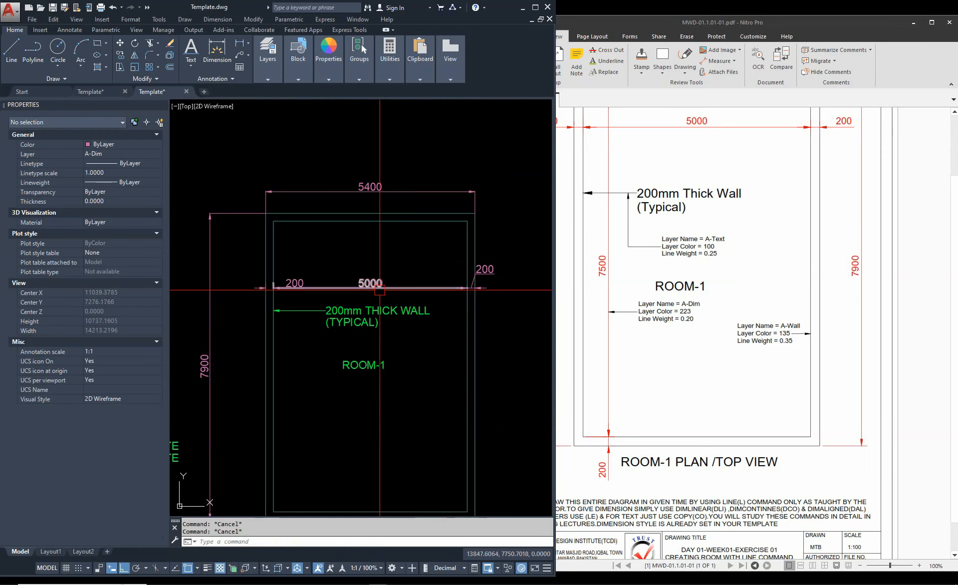
pyautogui.scroll(3, 261, 291)
pyautogui.scroll(-4, 261, 291)
pyautogui.scroll(4, 368, 295)
pyautogui.scroll(-4, 368, 285)
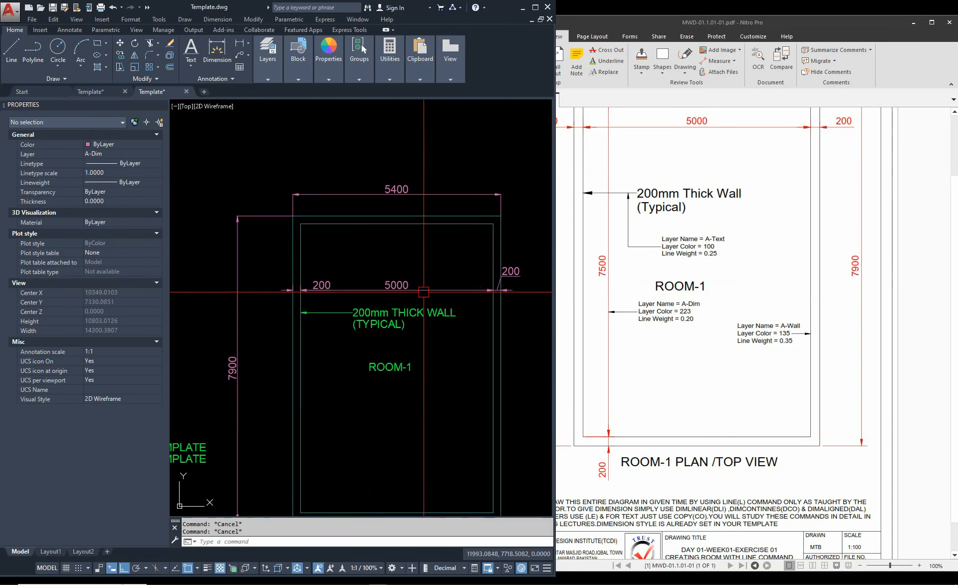
pyautogui.scroll(3, 324, 284)
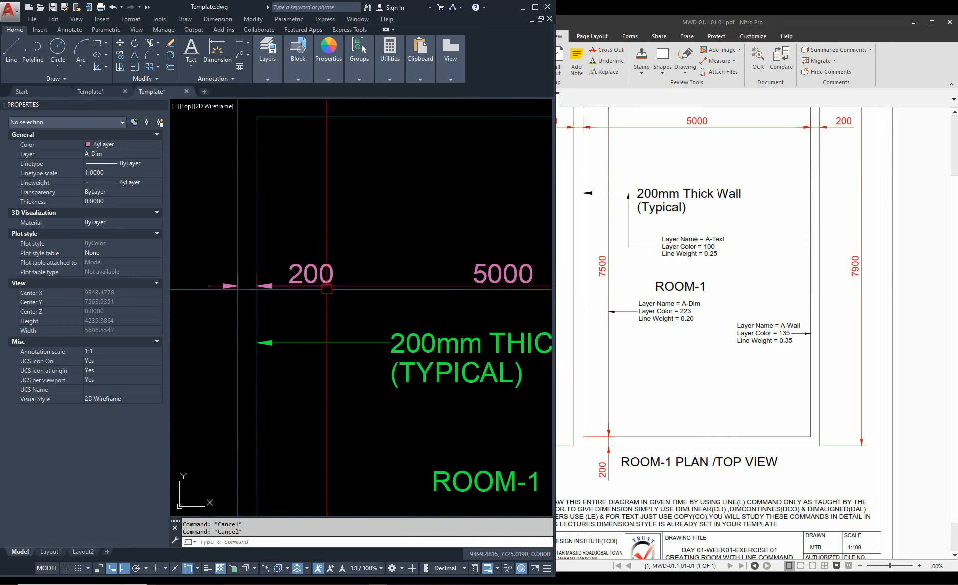
pyautogui.scroll(-3, 313, 280)
pyautogui.scroll(2, 285, 275)
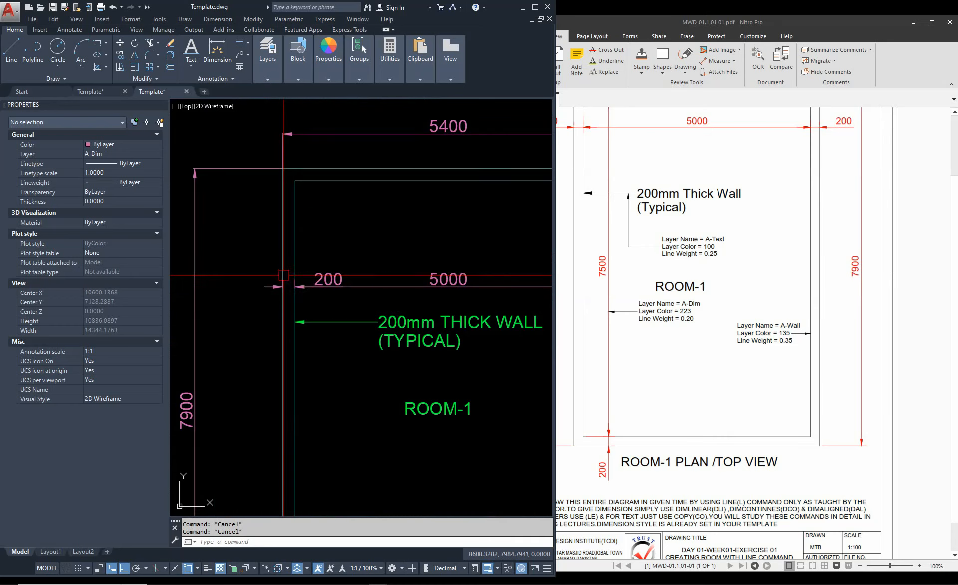
pyautogui.scroll(2, 318, 282)
pyautogui.scroll(-2, 295, 271)
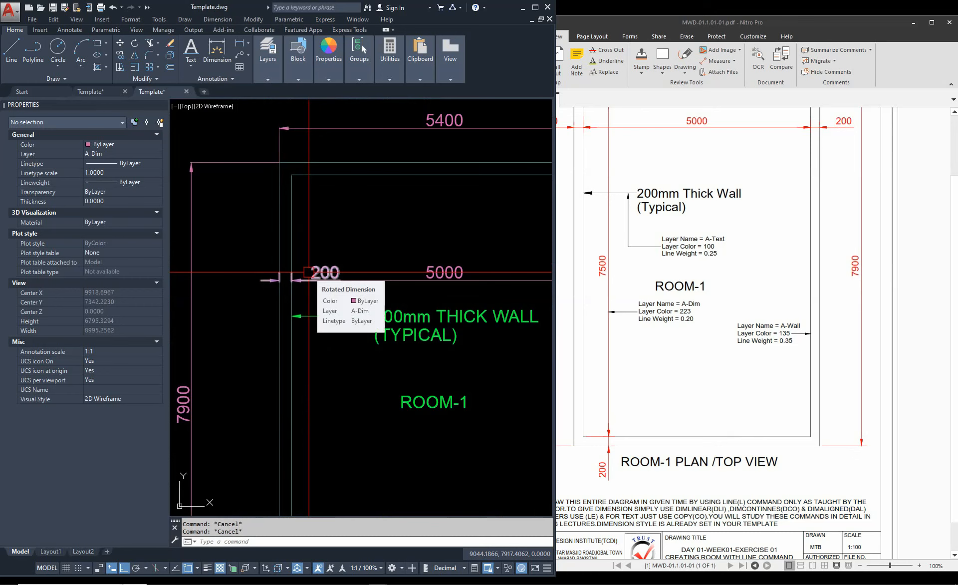
pyautogui.scroll(-2, 308, 271)
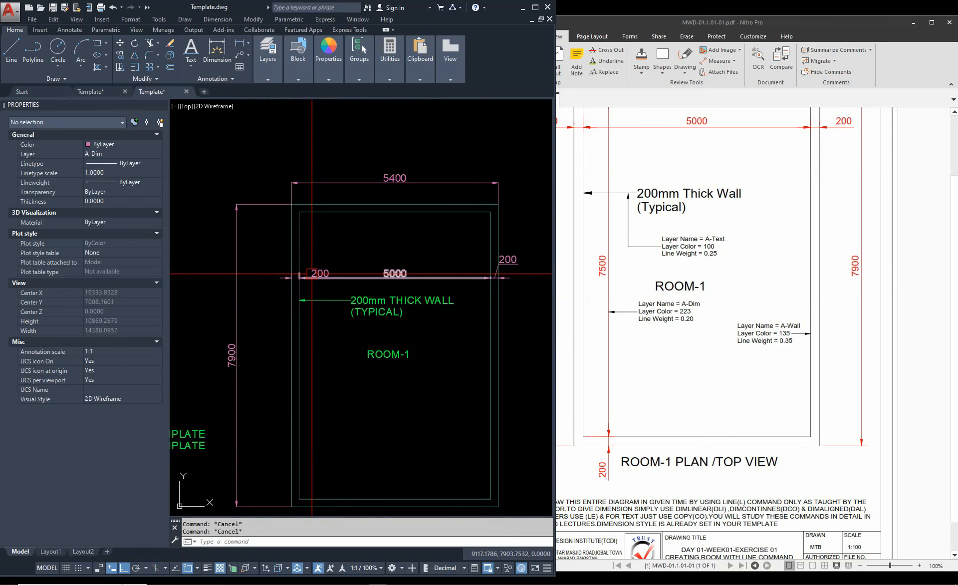
# Move the left wall's thickness dimension text outside the room, beyond the wall's outer face
pyautogui.scroll(5, 312, 273)
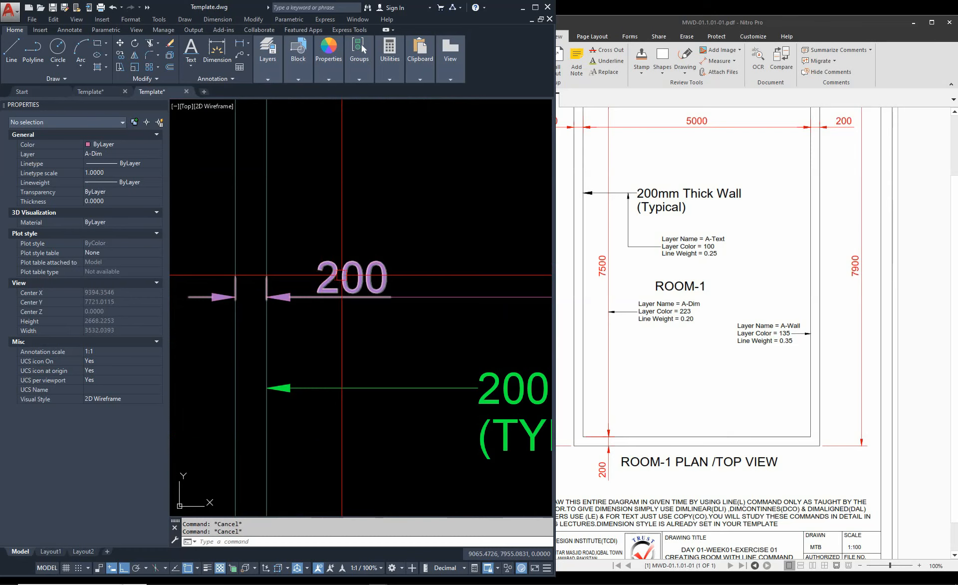
pyautogui.click(342, 276)
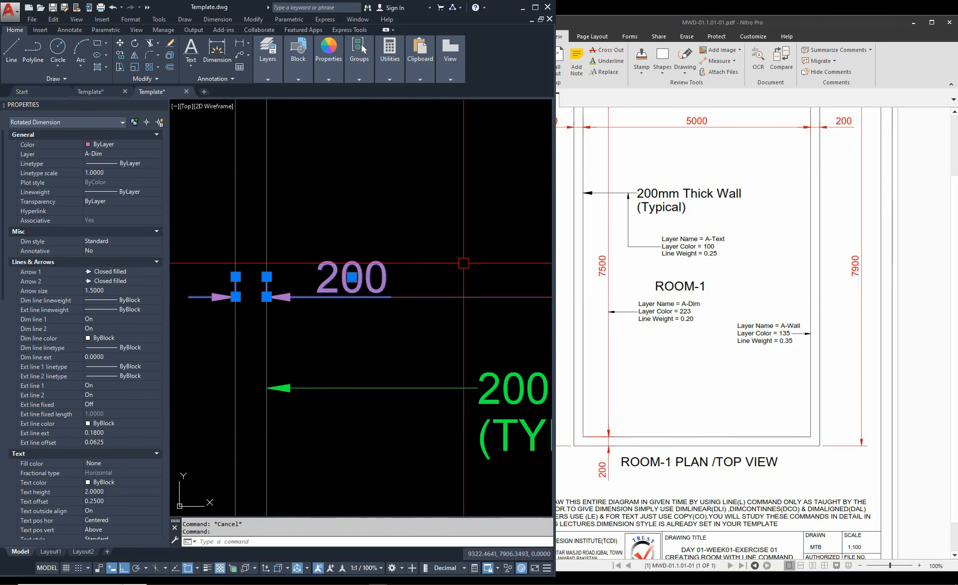
pyautogui.scroll(-4, 464, 264)
pyautogui.click(421, 269)
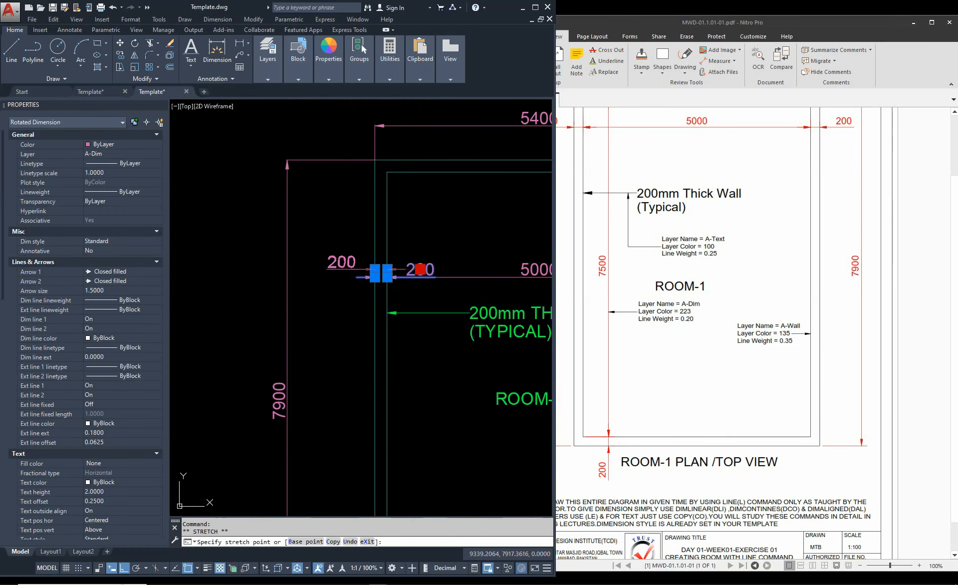
pyautogui.click(342, 269)
# Stretch the left wall's thickness dimension line into alignment with the inner-width dimension line
pyautogui.scroll(8, 389, 270)
pyautogui.scroll(-6, 396, 272)
pyautogui.scroll(4, 327, 270)
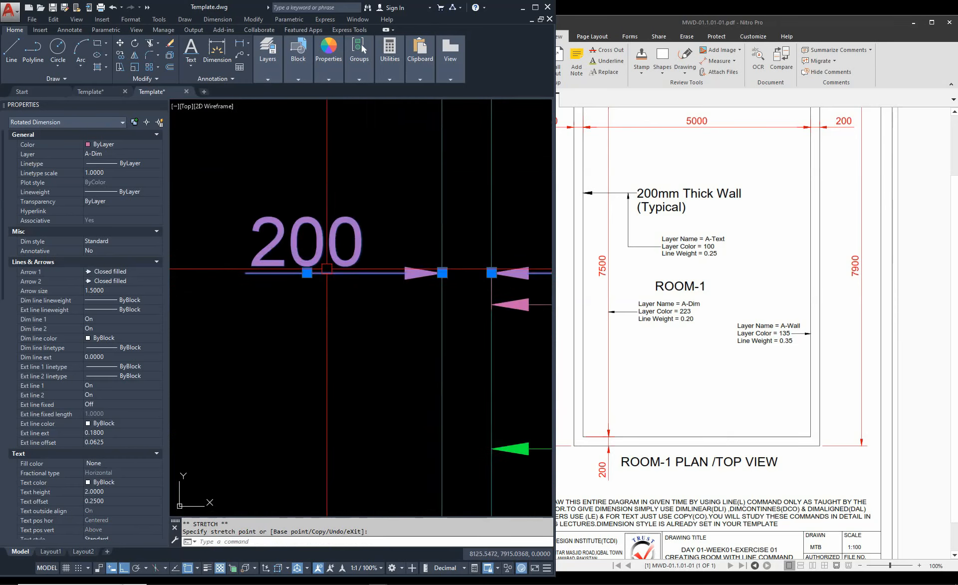
pyautogui.scroll(-4, 327, 269)
pyautogui.scroll(6, 423, 261)
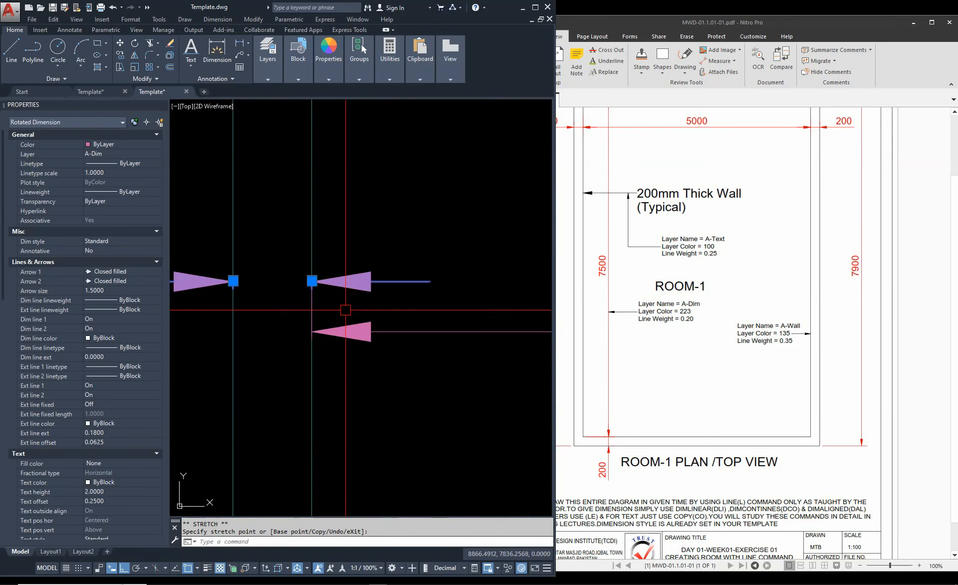
pyautogui.scroll(5, 345, 261)
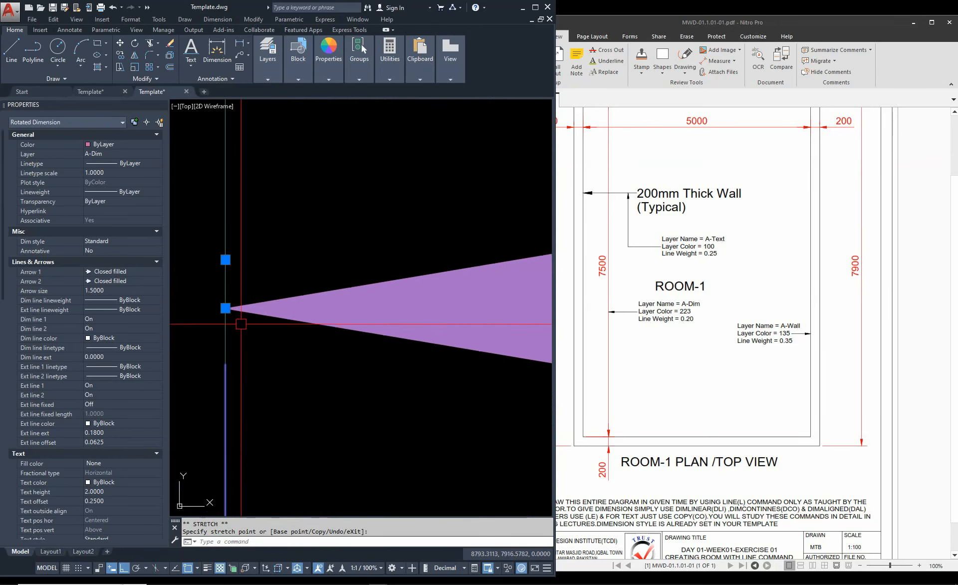
pyautogui.scroll(-2, 374, 300)
pyautogui.scroll(5, 334, 301)
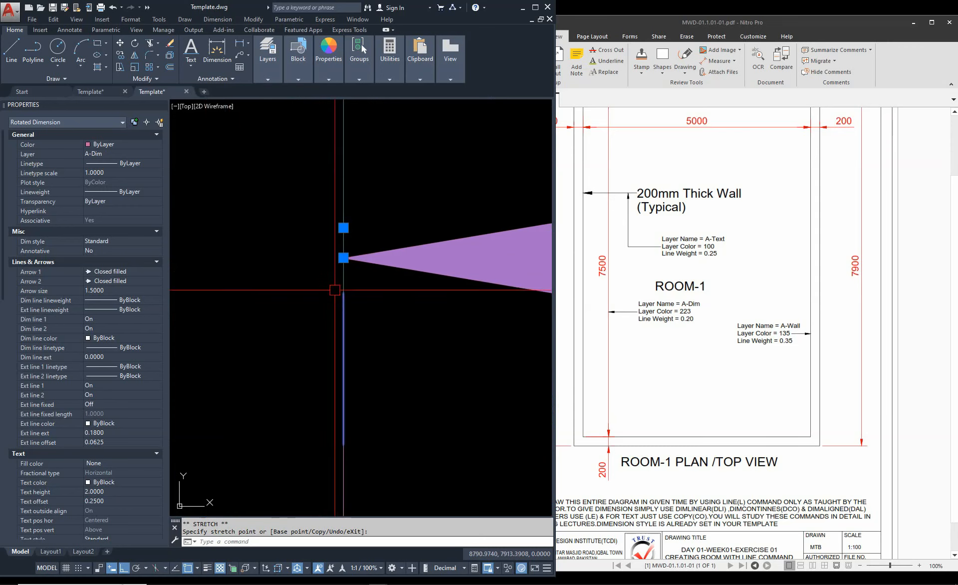
pyautogui.scroll(4, 336, 240)
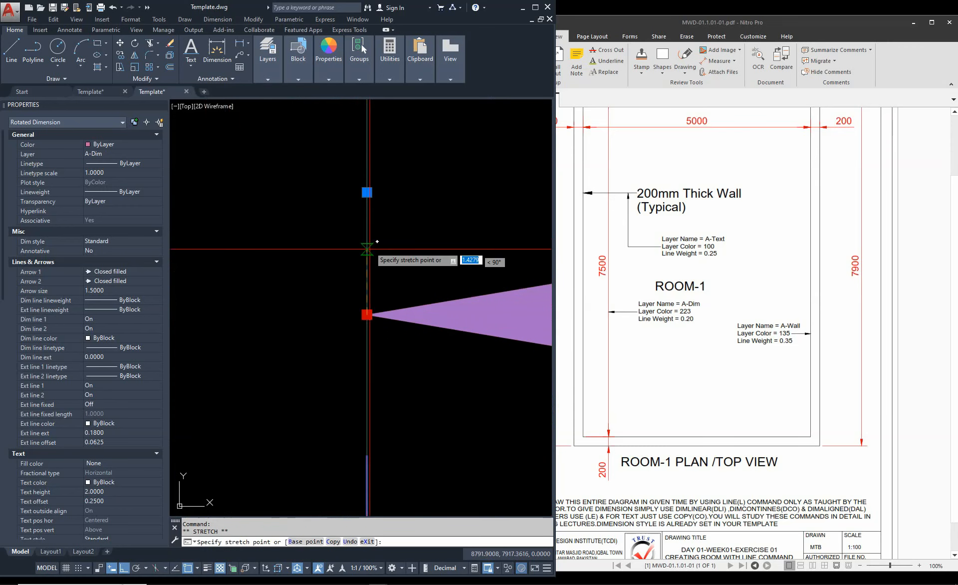
pyautogui.scroll(-8, 368, 248)
pyautogui.press('Escape')
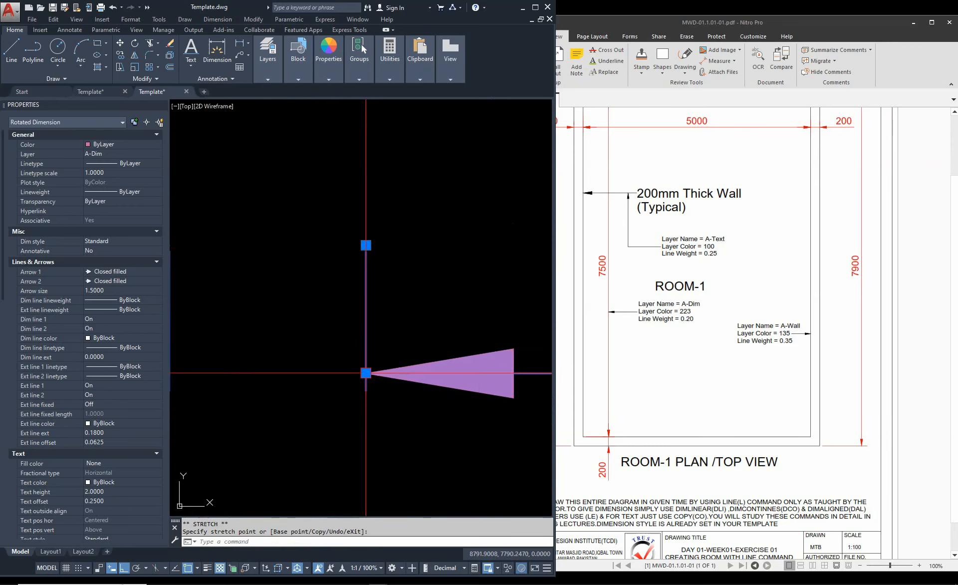
pyautogui.scroll(-6, 380, 359)
pyautogui.press('Escape')
# Move the right wall's thickness dimension text outside the room, above its own dimension line and close to the wall
pyautogui.moveTo(439, 321); pyautogui.dragTo(428, 325, button='middle')
pyautogui.scroll(4, 424, 312)
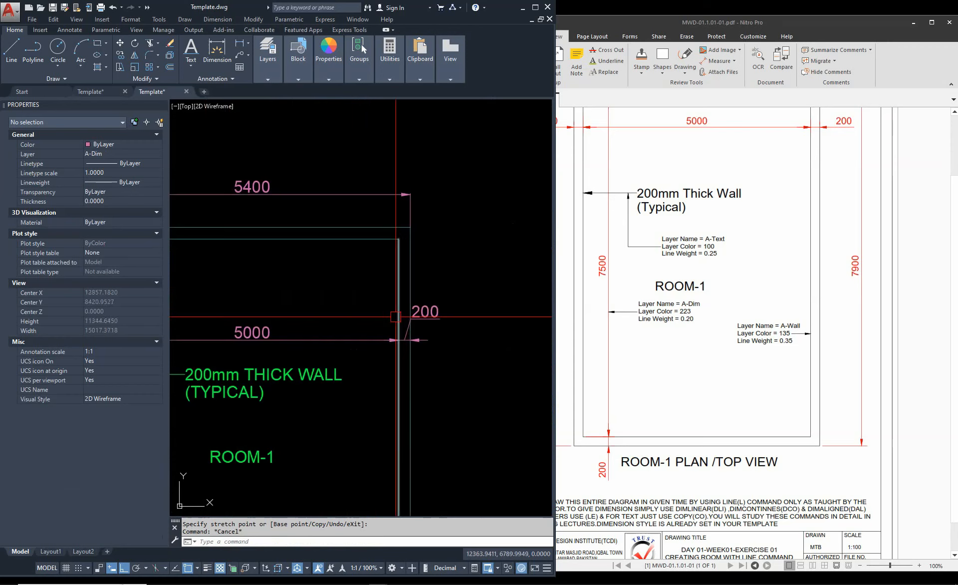
pyautogui.scroll(3, 423, 315)
pyautogui.click(423, 317)
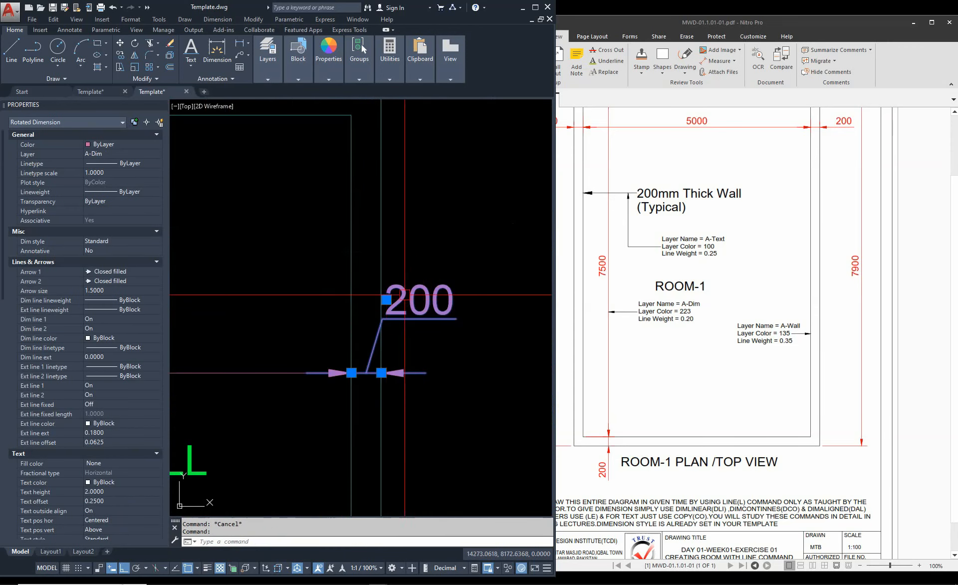
pyautogui.click(386, 299)
pyautogui.scroll(-4, 406, 285)
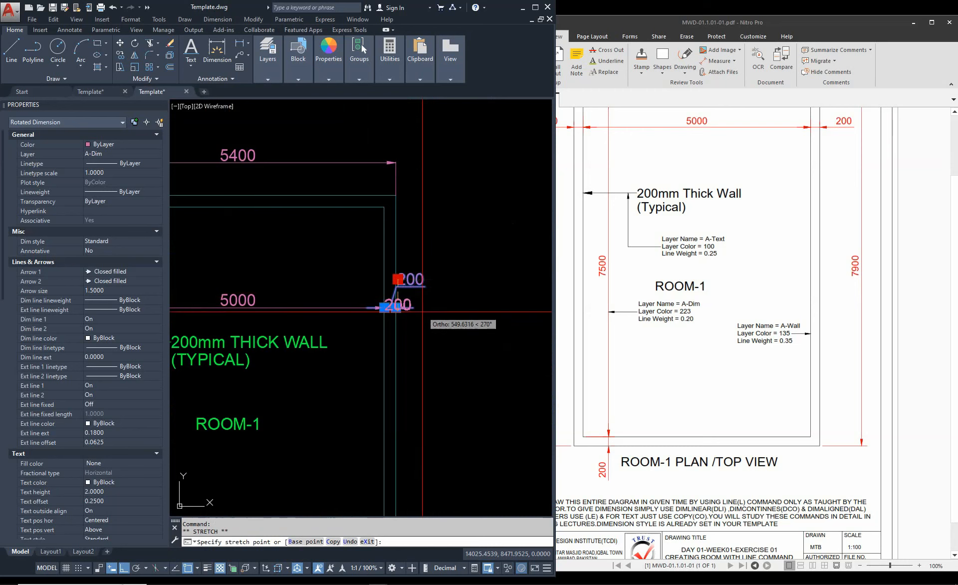
pyautogui.click(460, 313)
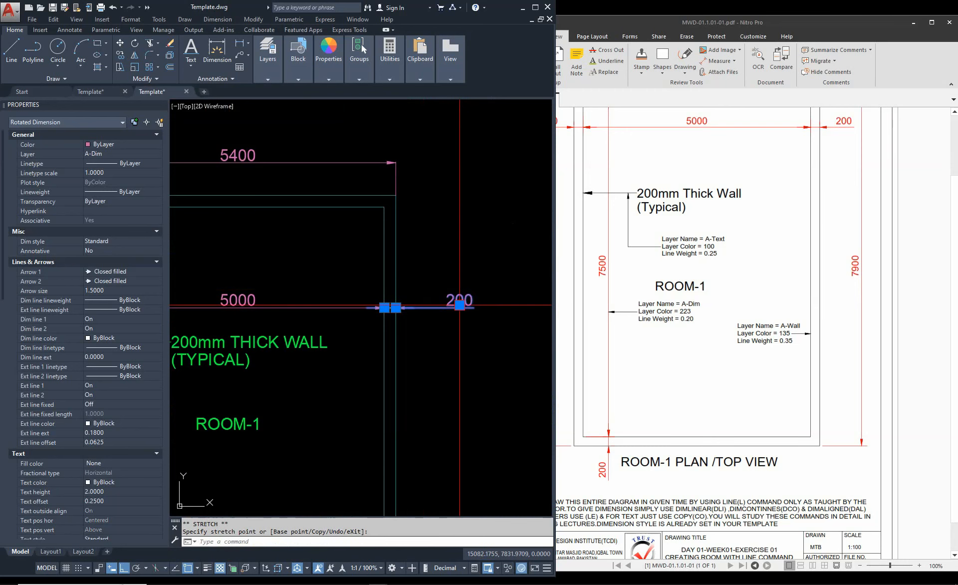
pyautogui.click(460, 305)
pyautogui.click(435, 308)
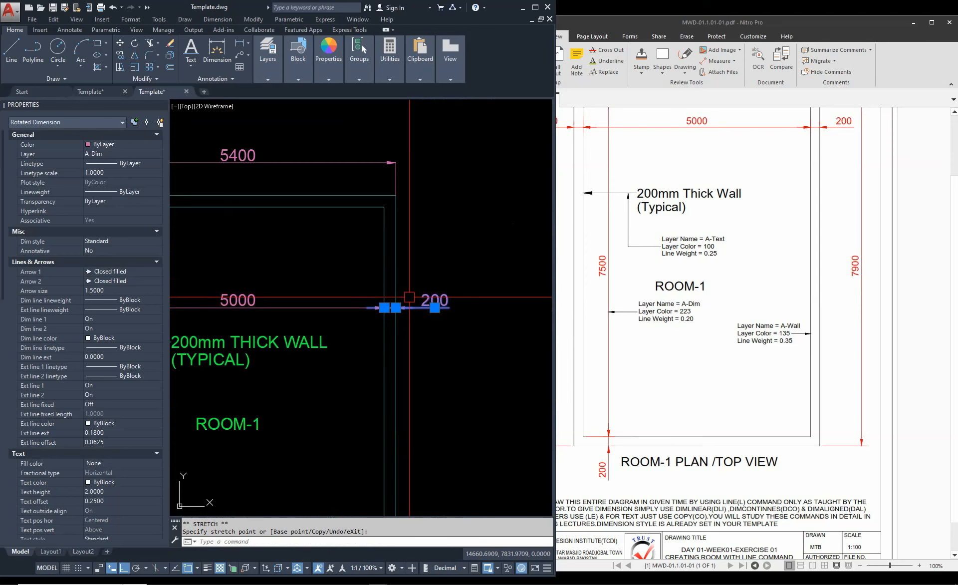
pyautogui.press('Escape')
pyautogui.scroll(-6, 392, 309)
pyautogui.moveTo(478, 325); pyautogui.dragTo(396, 319, button='middle')
pyautogui.press('Escape')
# Add a vertical linear dimension for the bottom wall's thickness near the room's right inner corner
pyautogui.moveTo(466, 381); pyautogui.dragTo(415, 327, button='middle')
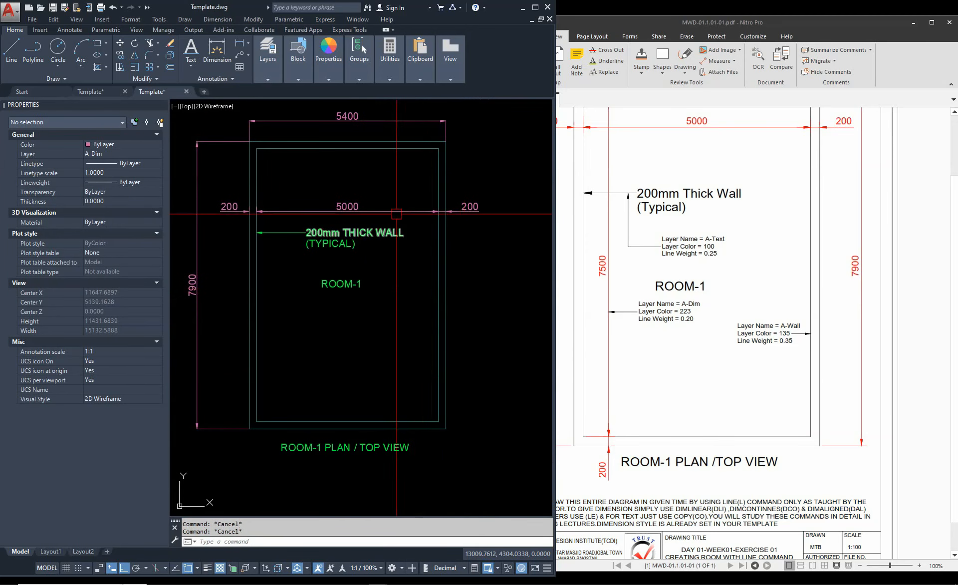
pyautogui.write('DLI')
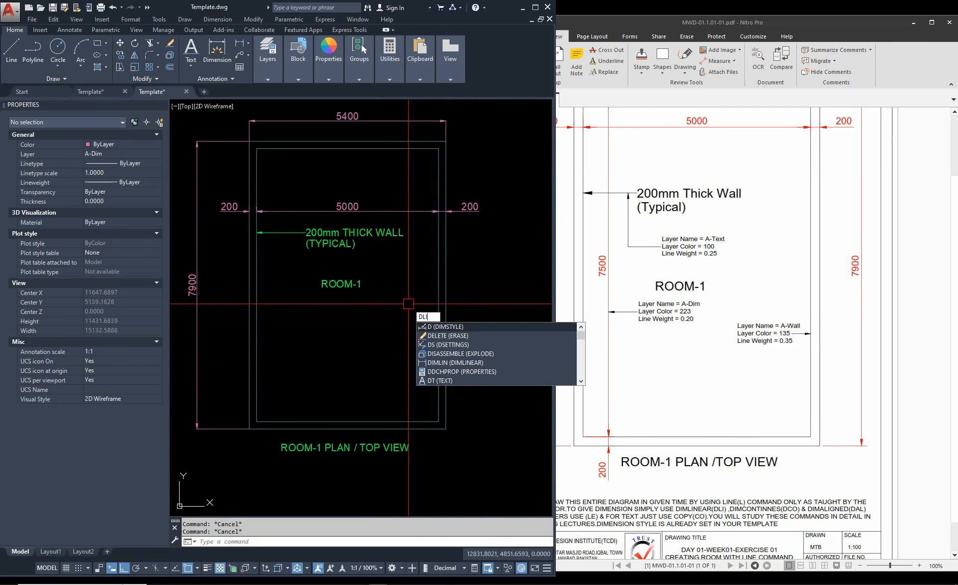
pyautogui.press('Return')
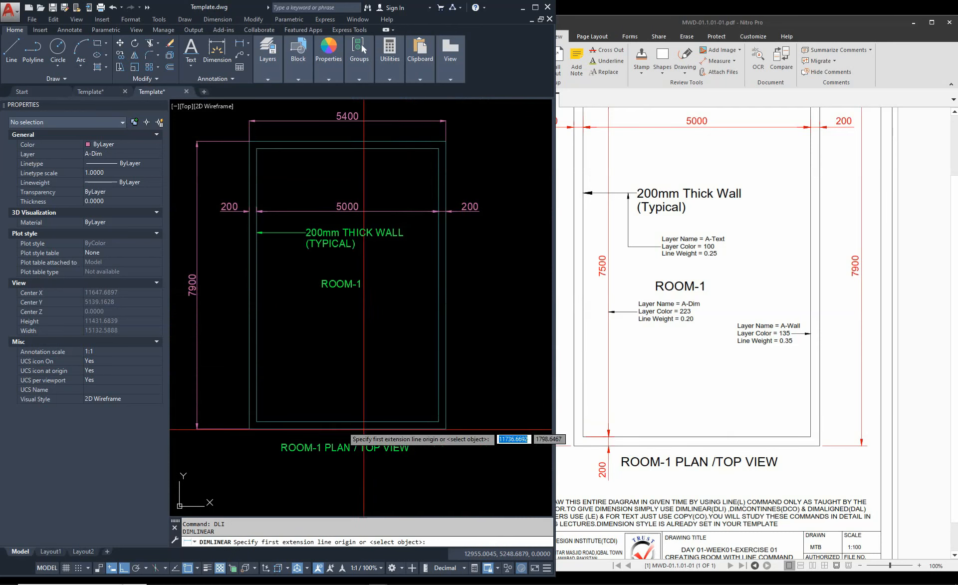
pyautogui.scroll(3, 435, 429)
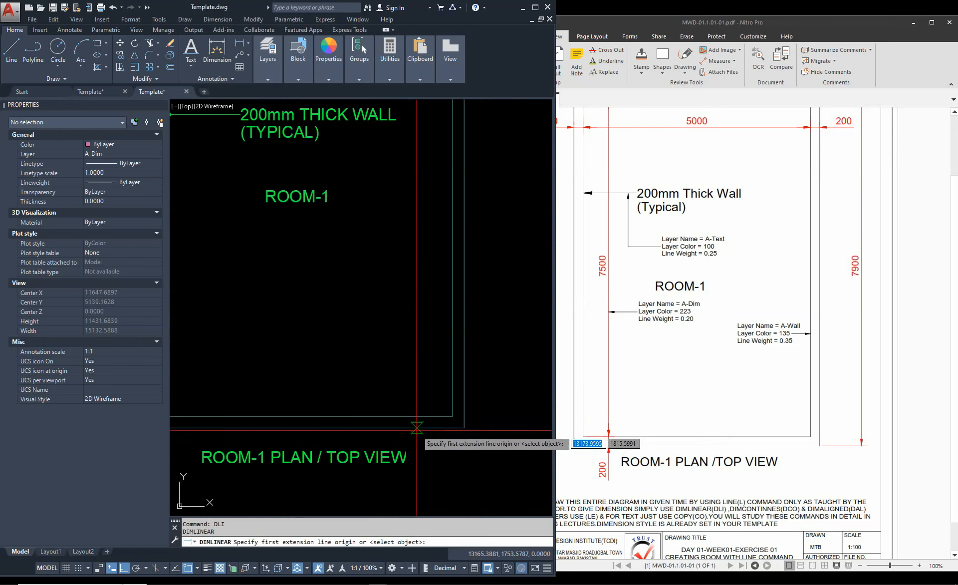
pyautogui.scroll(-3, 436, 429)
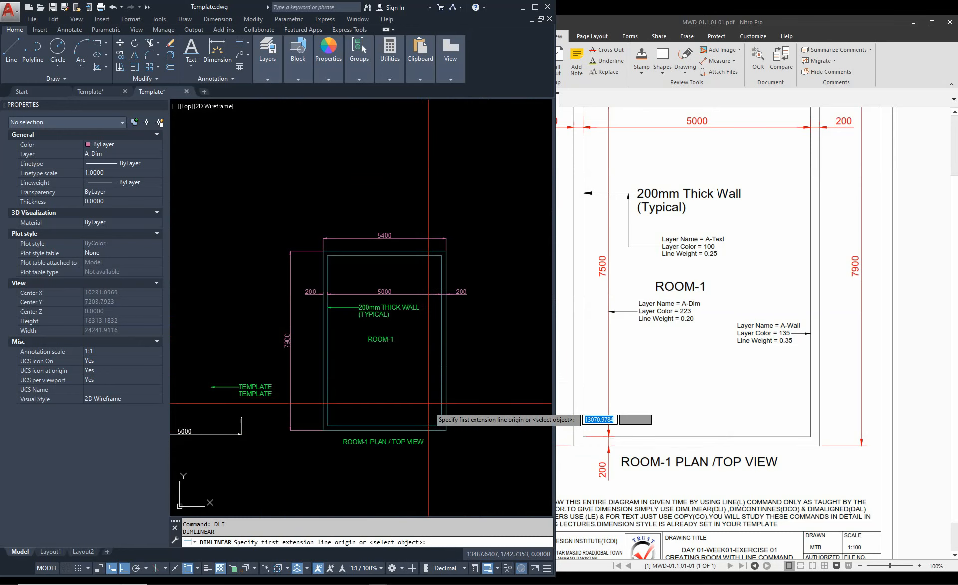
pyautogui.scroll(3, 431, 442)
pyautogui.click(430, 451)
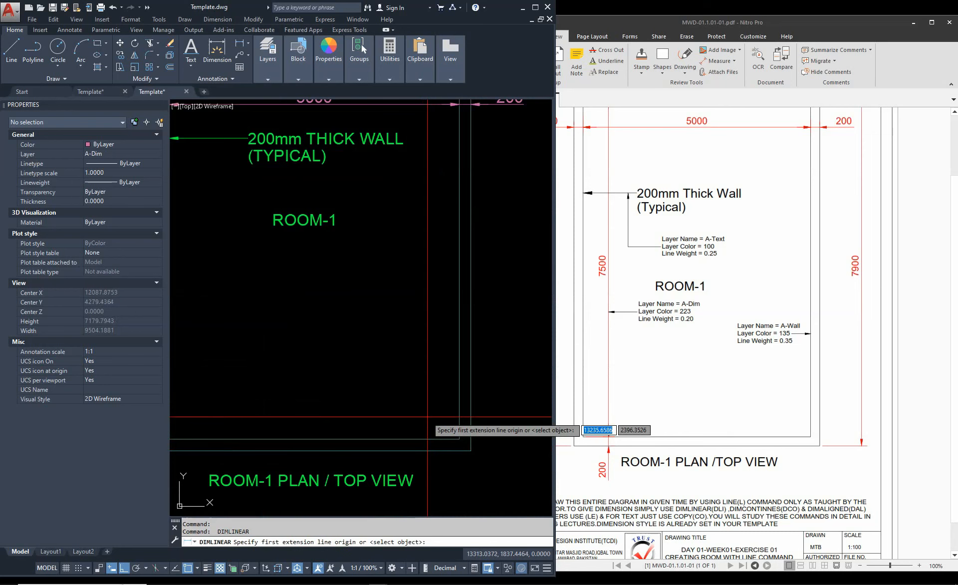
pyautogui.press('Escape')
pyautogui.press('Return')
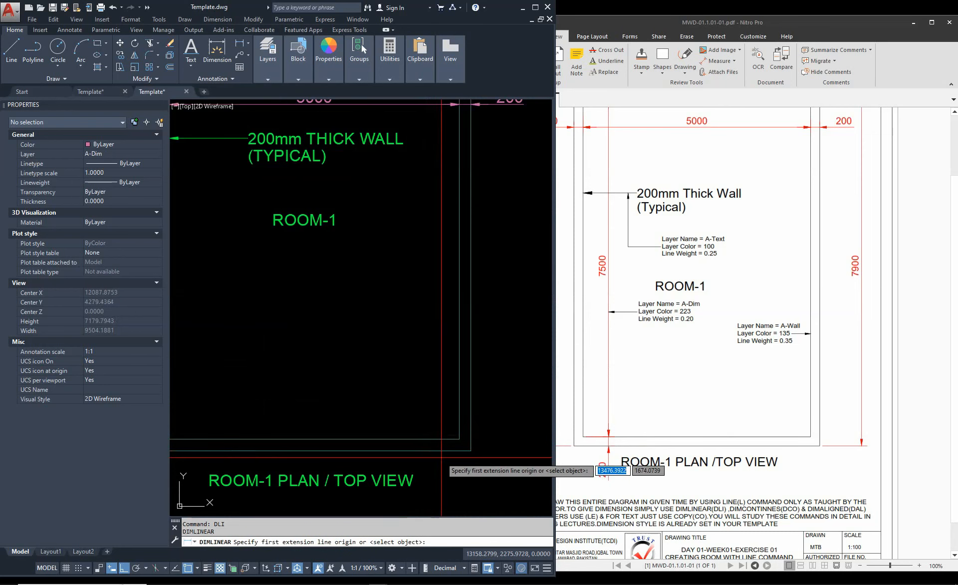
pyautogui.click(438, 451)
pyautogui.click(438, 439)
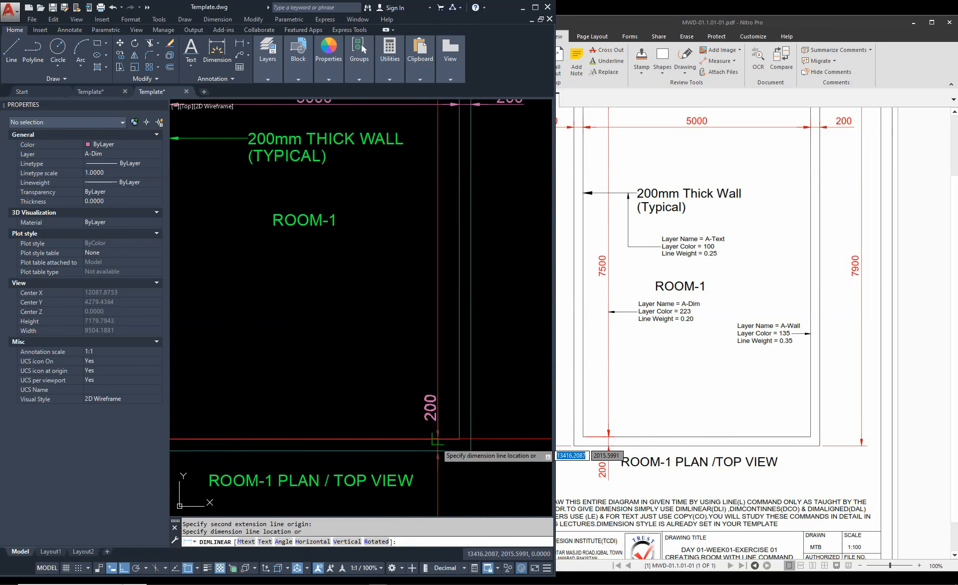
pyautogui.scroll(2, 434, 439)
pyautogui.click(428, 436)
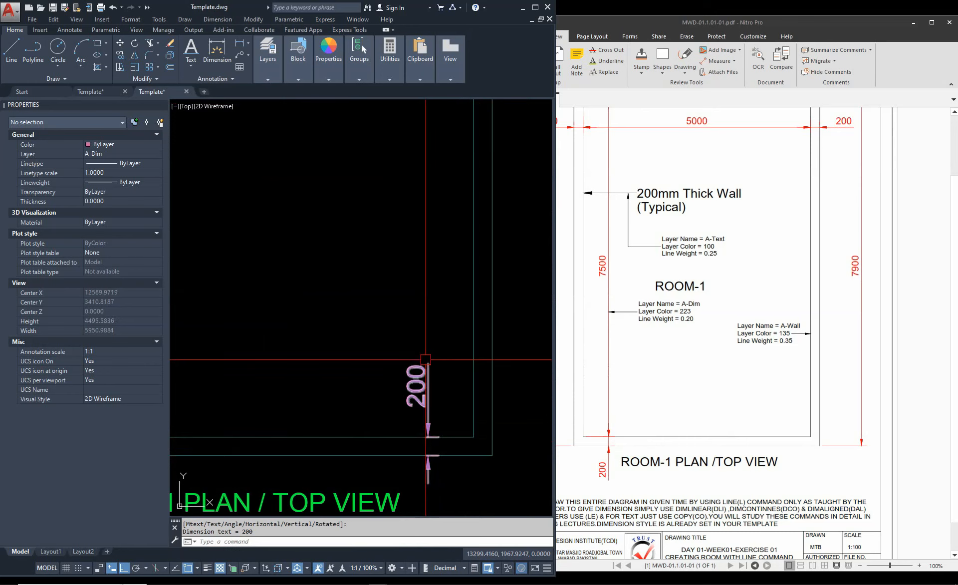
# Continue the vertical dimension chain from the bottom wall across the inner height and the top wall's thickness
pyautogui.scroll(-3, 431, 345)
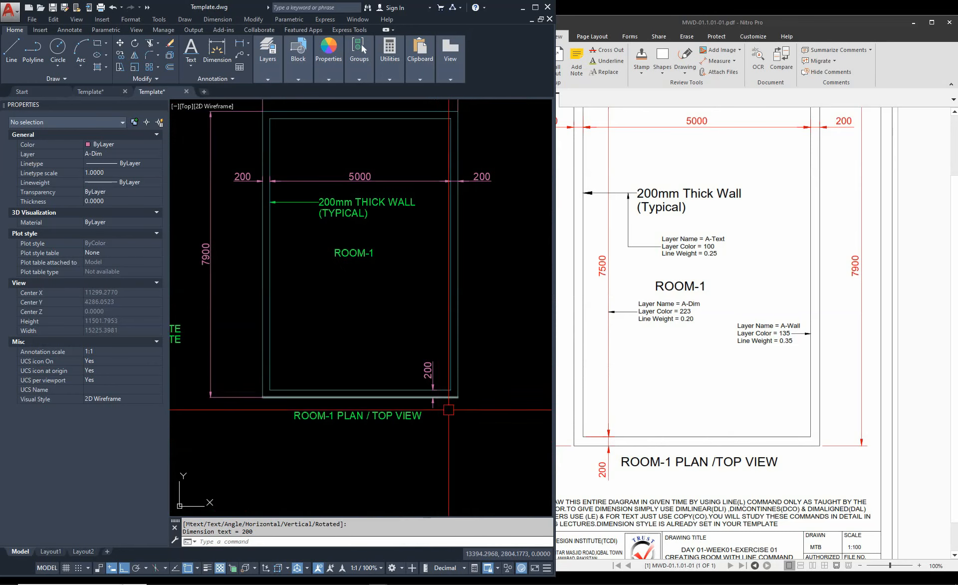
pyautogui.moveTo(440, 332); pyautogui.dragTo(457, 383, button='middle')
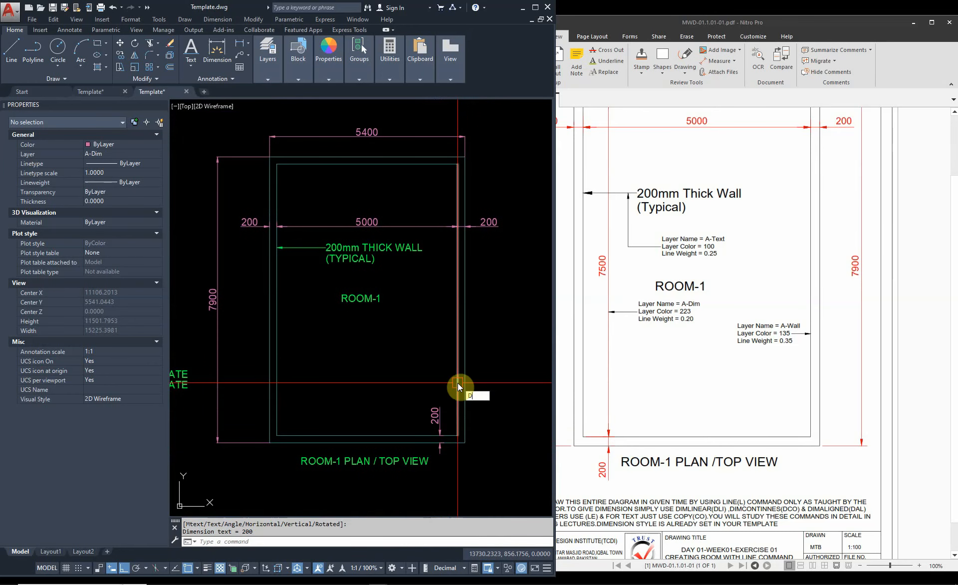
pyautogui.write('DCO')
pyautogui.press('Return')
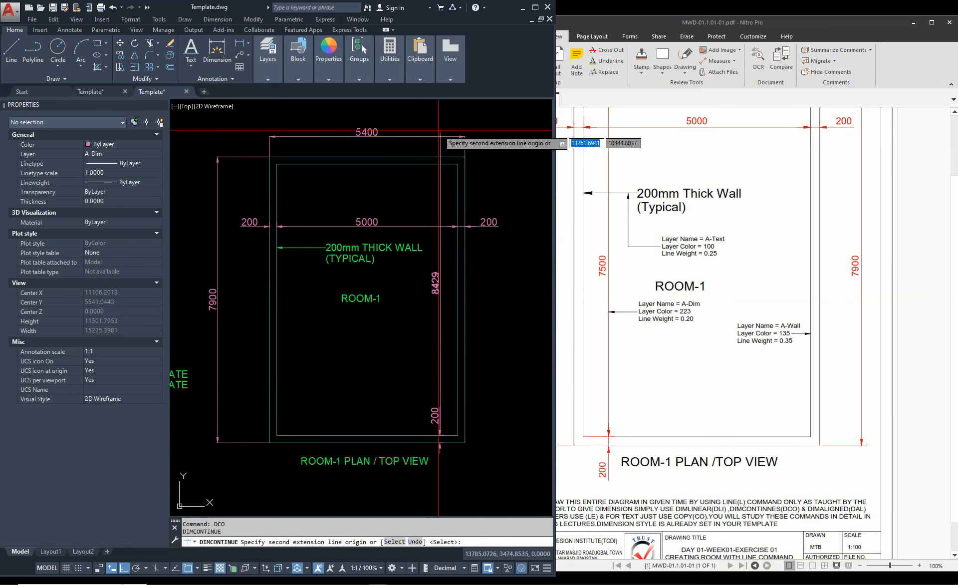
pyautogui.scroll(4, 444, 154)
pyautogui.scroll(-3, 442, 179)
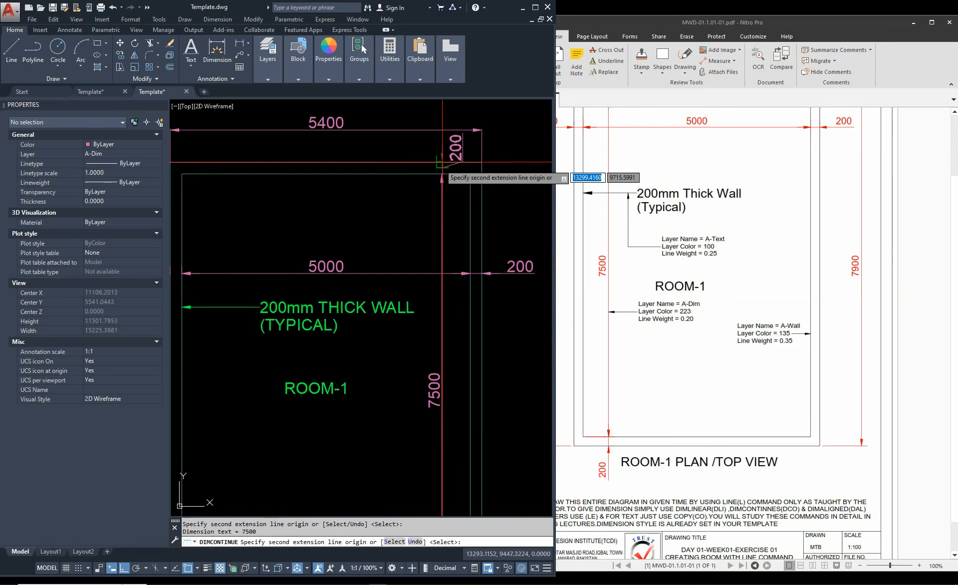
pyautogui.scroll(5, 470, 190)
pyautogui.click(474, 192)
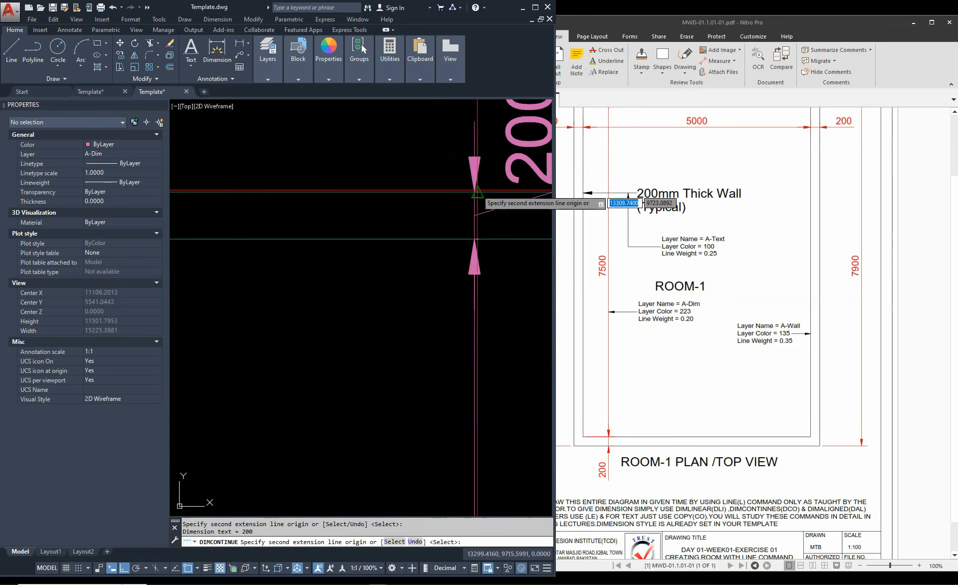
pyautogui.scroll(-2, 482, 189)
pyautogui.press('Escape')
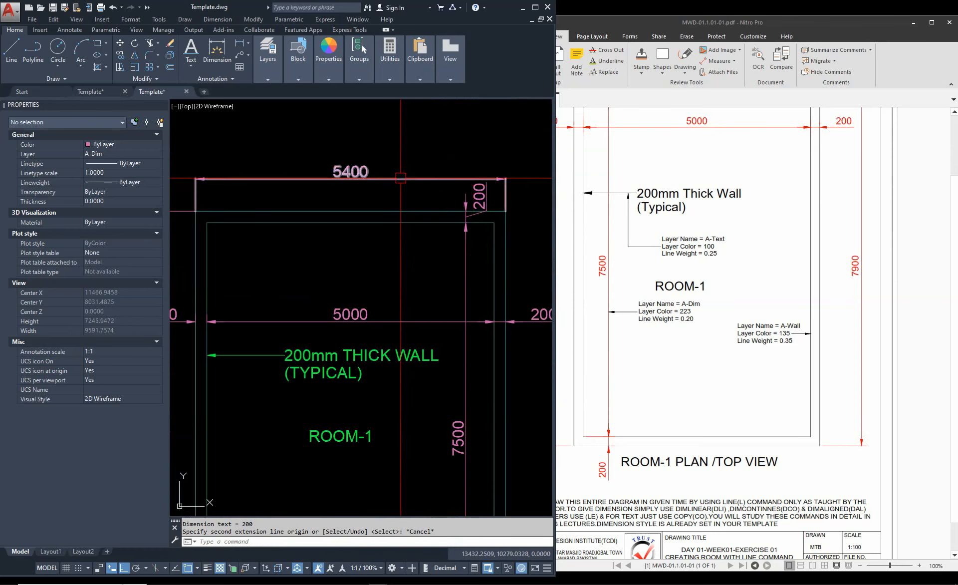
# Move the overall width dimension's line farther above the room's top wall
pyautogui.scroll(-2, 406, 182)
pyautogui.moveTo(419, 193); pyautogui.dragTo(418, 280, button='middle')
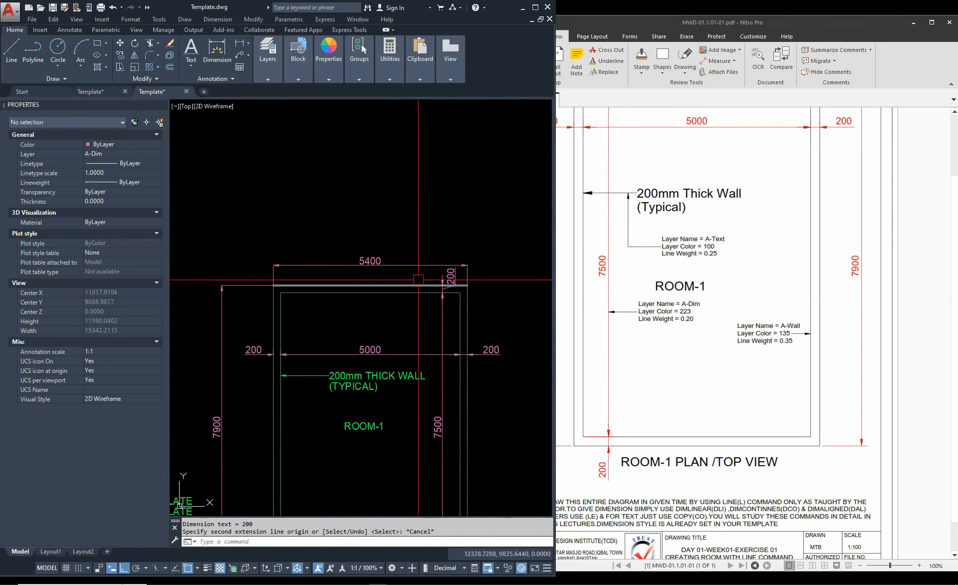
pyautogui.click(415, 266)
pyautogui.scroll(4, 474, 265)
pyautogui.scroll(-2, 467, 263)
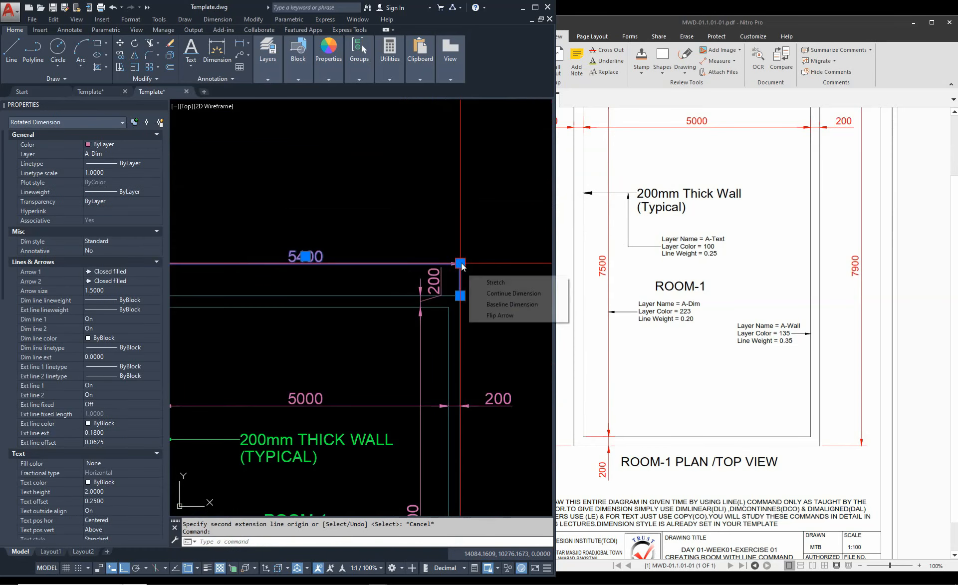
pyautogui.click(461, 263)
pyautogui.scroll(-2, 479, 181)
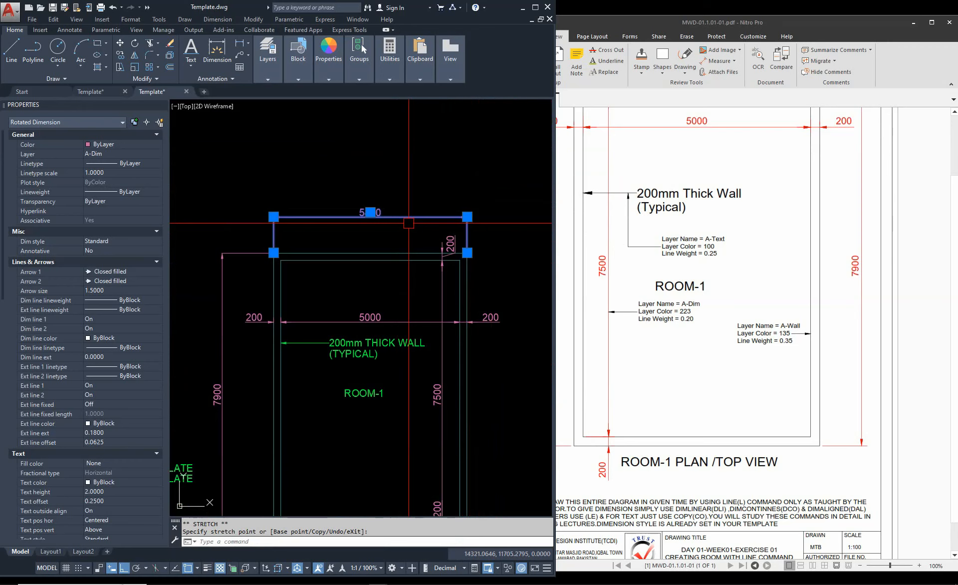
pyautogui.scroll(2, 459, 237)
pyautogui.press('Escape')
# Move the top wall's thickness dimension text outside the room, above the wall and in line with its own dimension line
pyautogui.click(454, 254)
pyautogui.scroll(5, 449, 247)
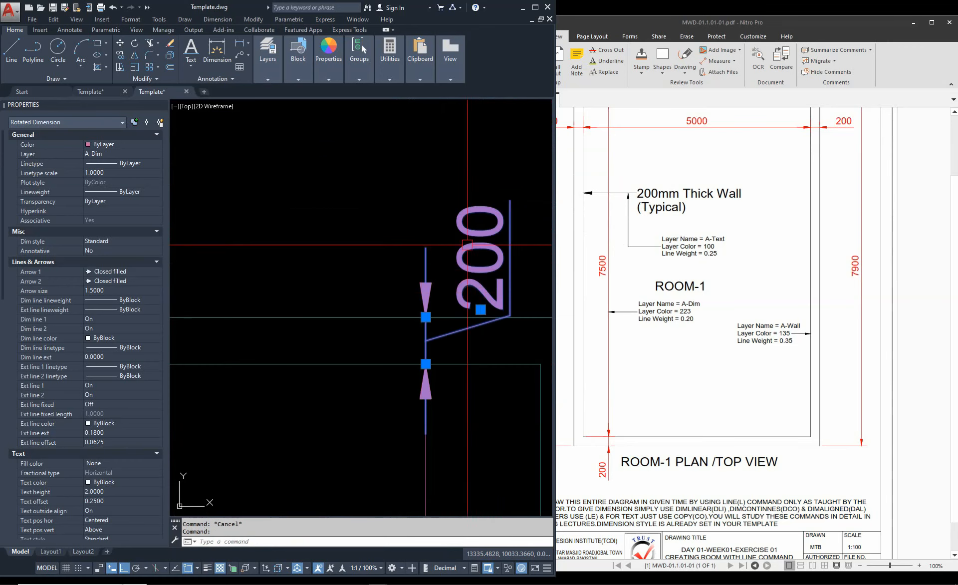
pyautogui.scroll(-3, 394, 260)
pyautogui.scroll(2, 404, 289)
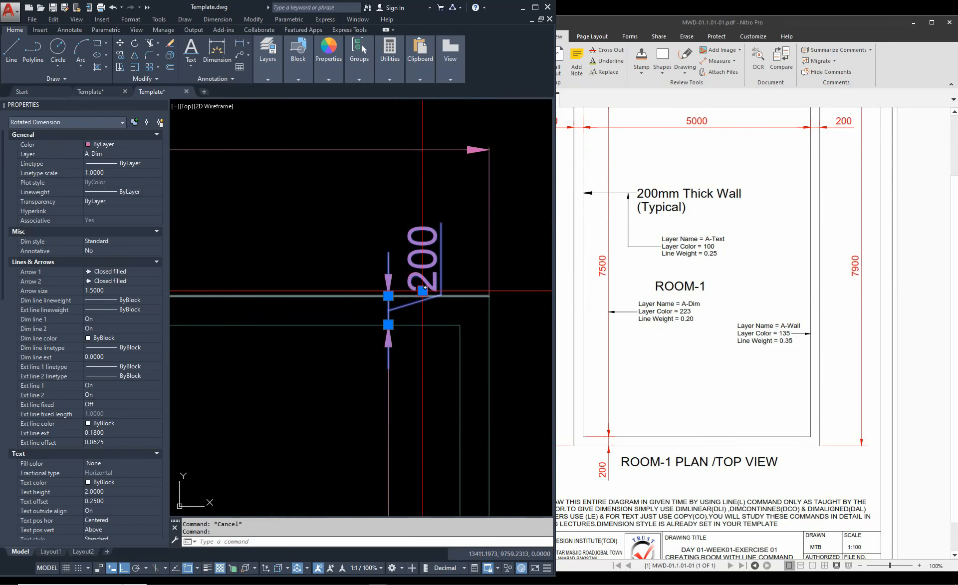
pyautogui.click(423, 293)
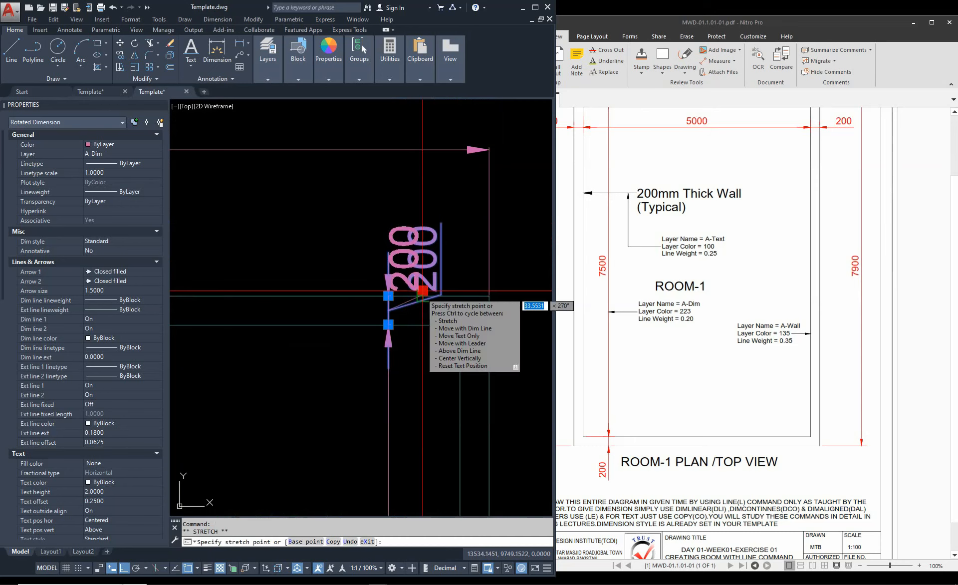
pyautogui.click(413, 214)
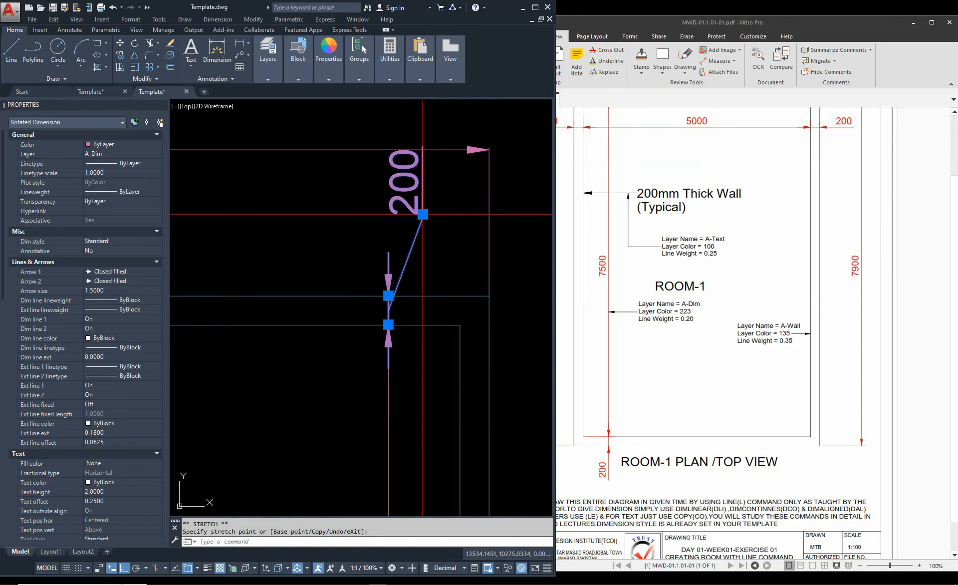
pyautogui.click(422, 215)
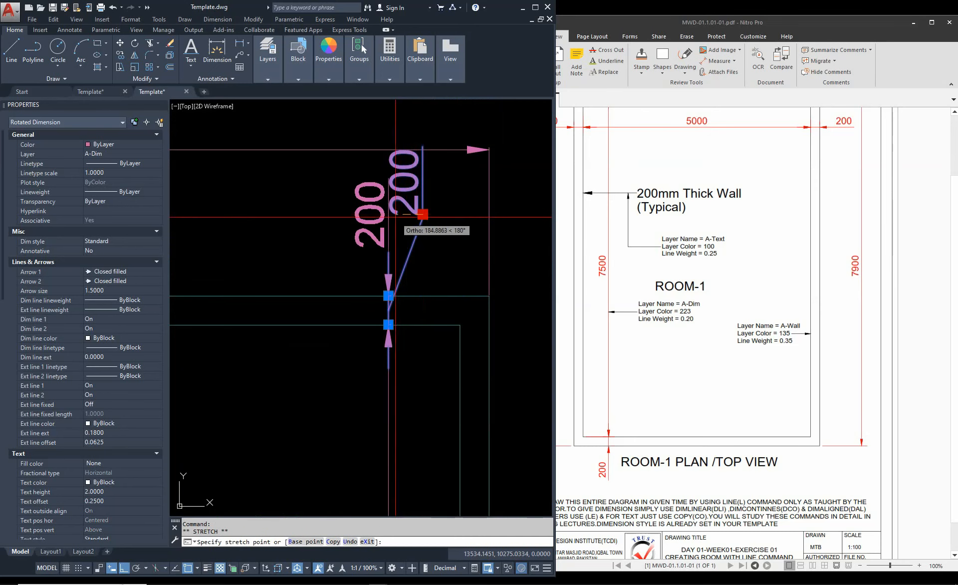
pyautogui.click(395, 215)
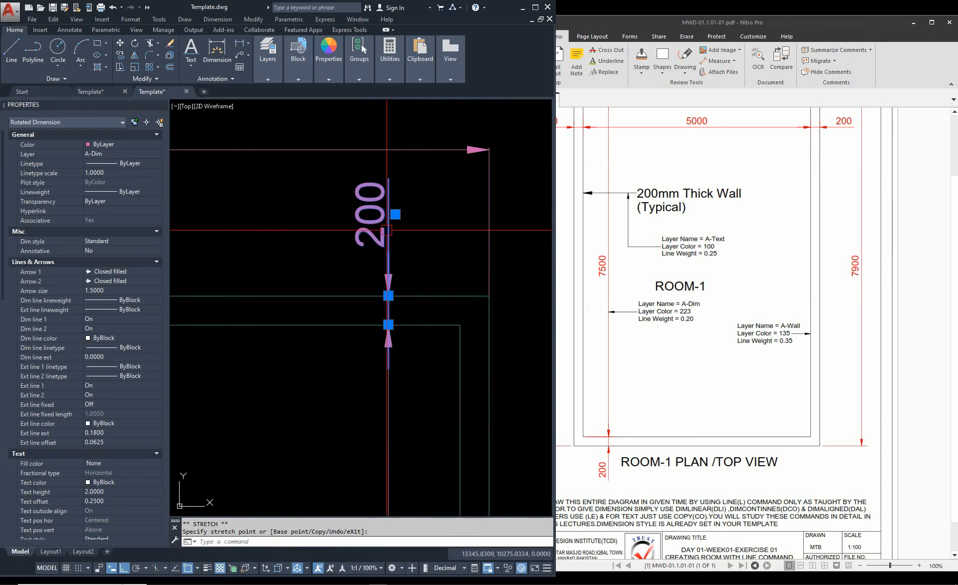
pyautogui.press('Escape')
# Move the bottom wall's thickness dimension text outside the room, below the bottom wall
pyautogui.scroll(-5, 451, 403)
pyautogui.scroll(5, 451, 402)
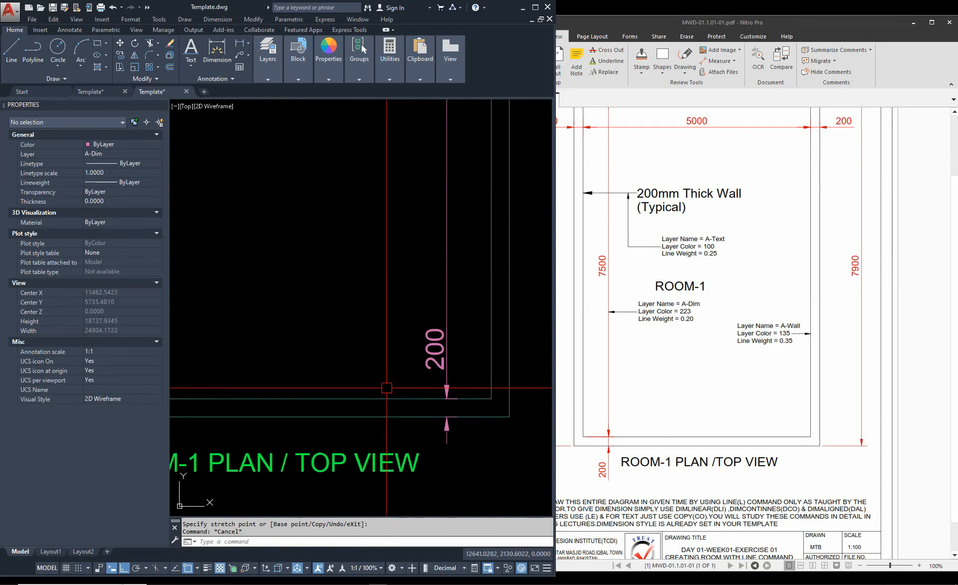
pyautogui.click(440, 343)
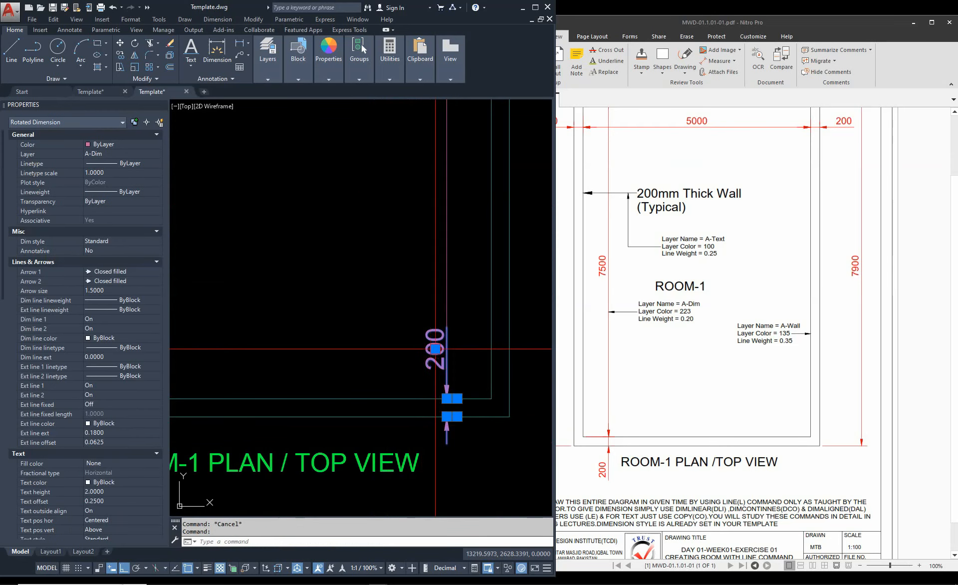
pyautogui.click(436, 349)
pyautogui.click(438, 444)
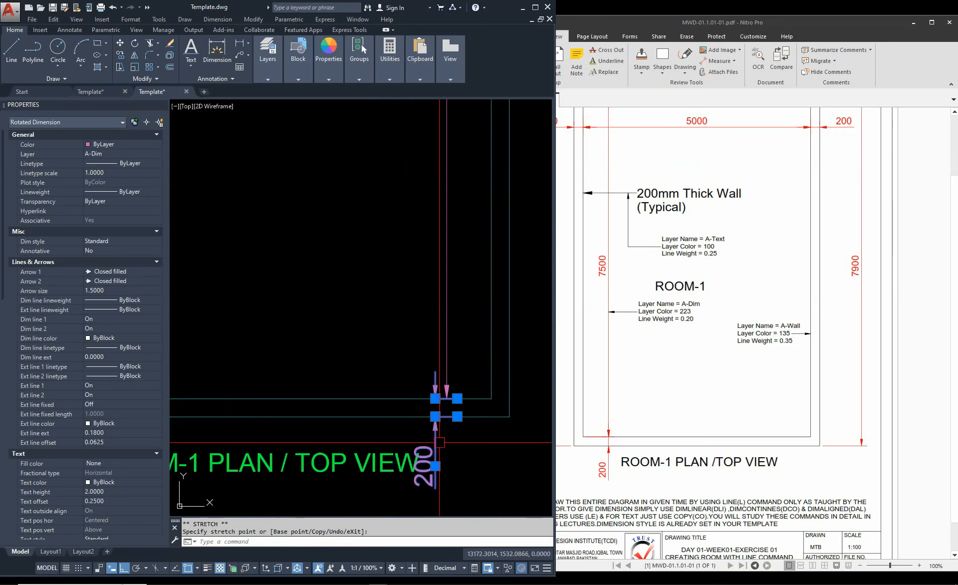
# Align the bottom wall's thickness dimension line with the inner height dimension line
pyautogui.scroll(6, 463, 440)
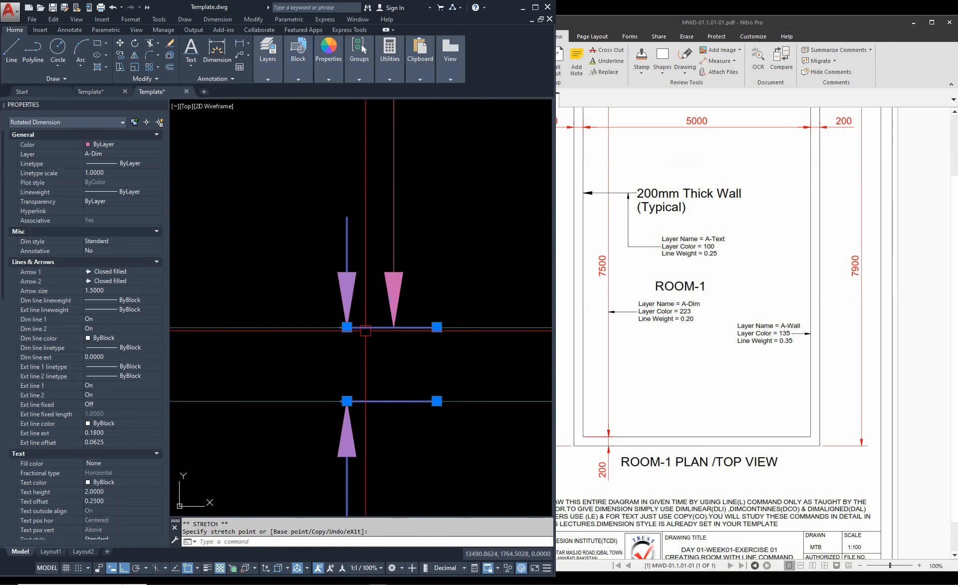
pyautogui.click(349, 331)
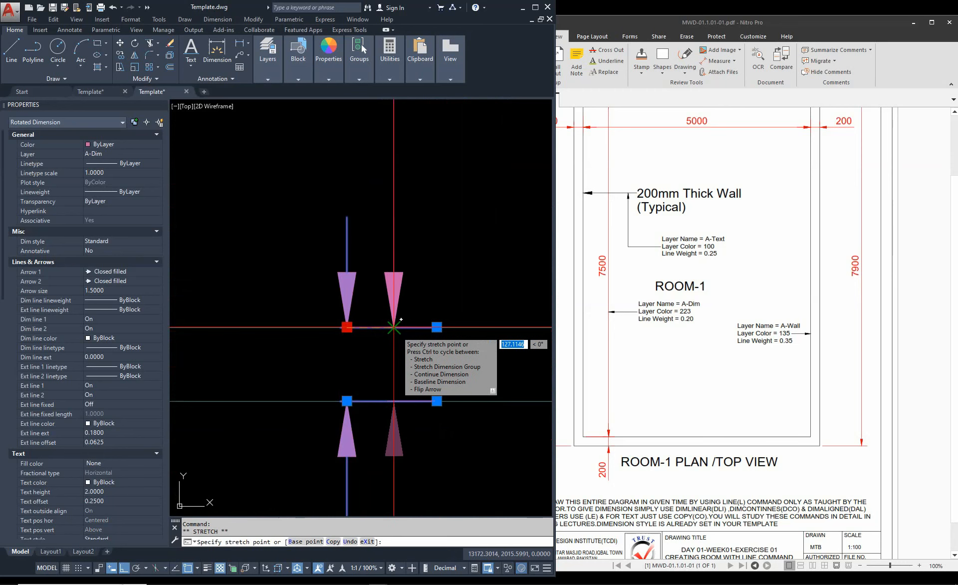
pyautogui.click(394, 327)
pyautogui.scroll(-8, 441, 294)
pyautogui.press('Escape')
pyautogui.moveTo(401, 332); pyautogui.dragTo(442, 444, button='middle')
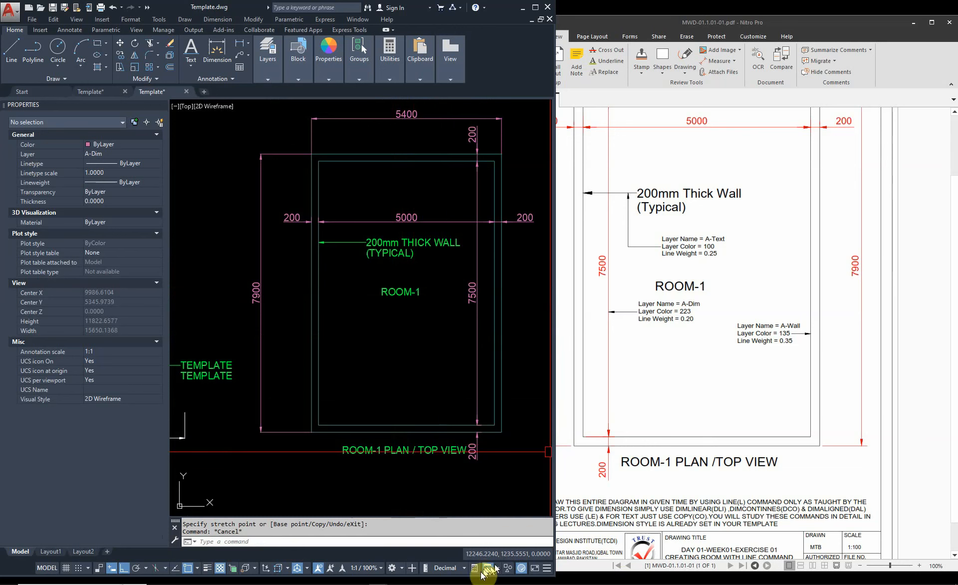
# Review the enabled object snap modes in the drafting settings, then close them and clear any selection
pyautogui.click(199, 570)
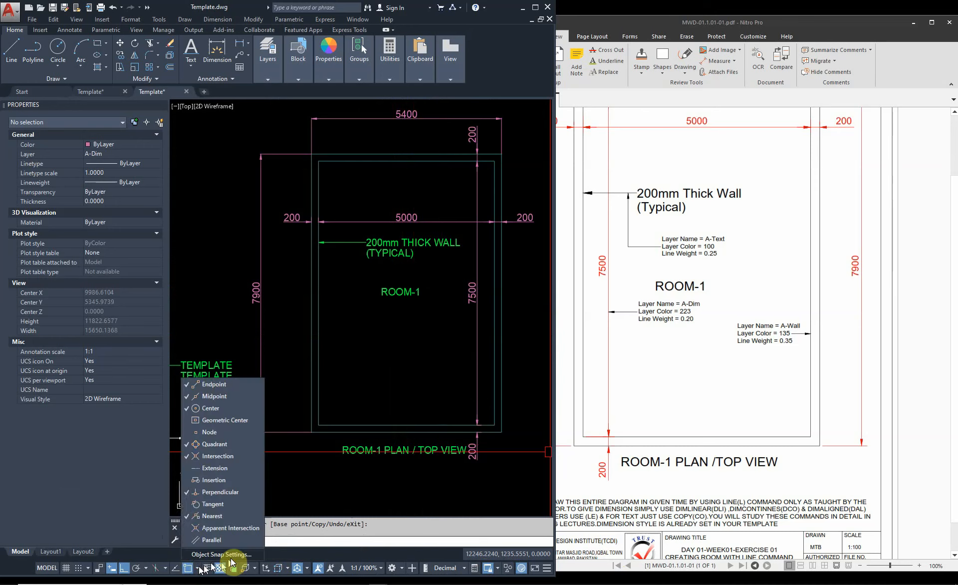
pyautogui.click(210, 554)
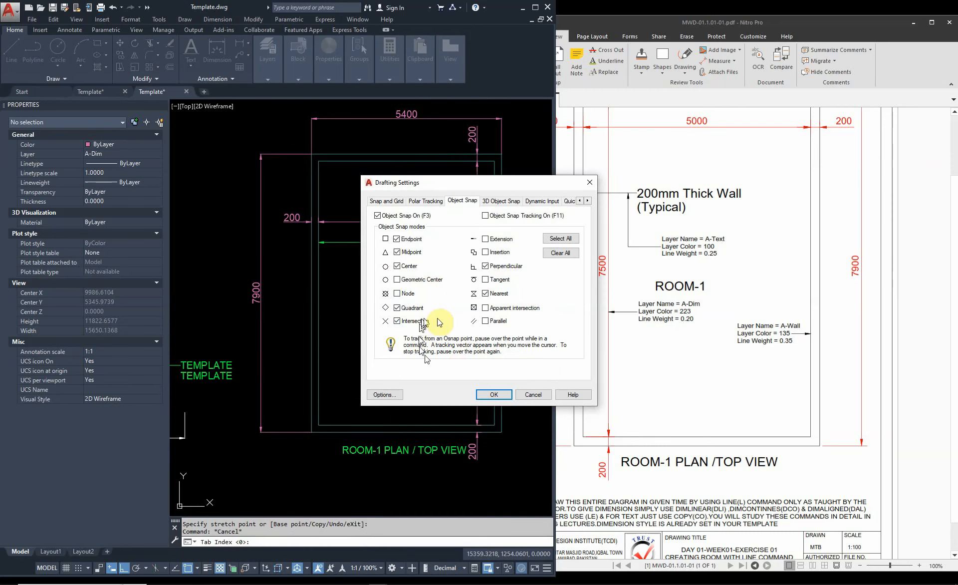
pyautogui.click(505, 398)
pyautogui.click(502, 396)
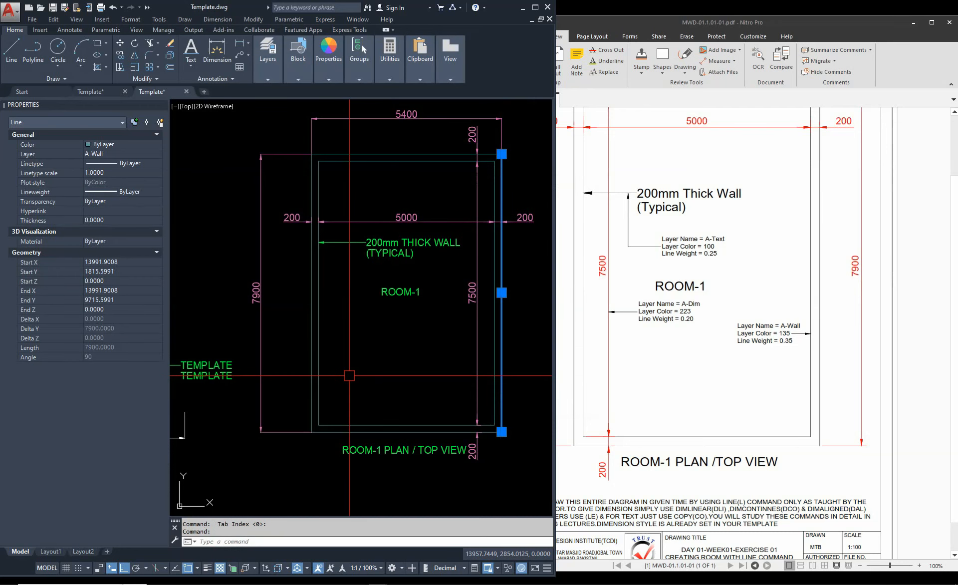
pyautogui.press('Escape')
pyautogui.press('Escape')
# Examine the ROOM-1 plan's walls, labels and dimensions as a whole against the reference PDF
pyautogui.scroll(-6, 356, 358)
pyautogui.scroll(5, 356, 358)
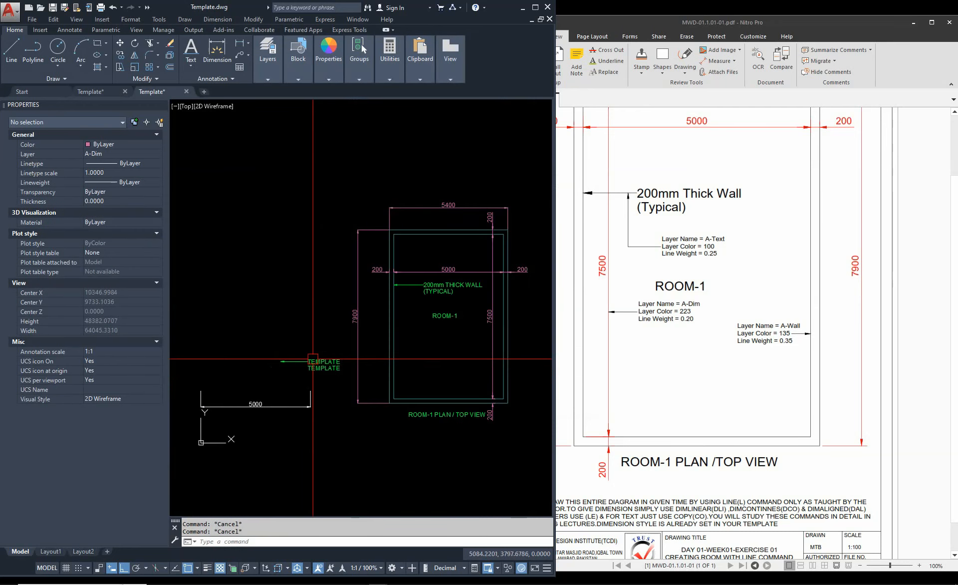
pyautogui.moveTo(323, 336); pyautogui.dragTo(342, 341, button='middle')
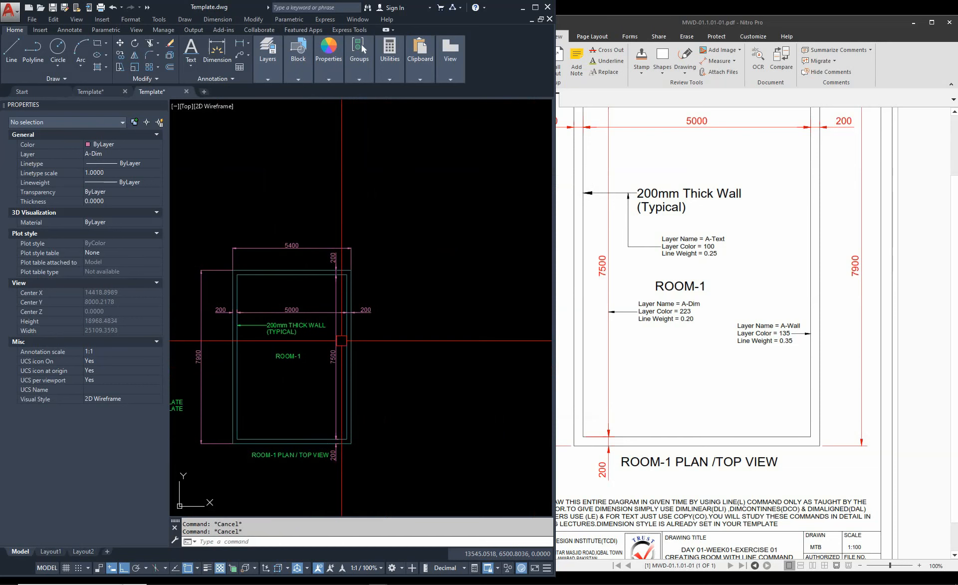
pyautogui.scroll(-2, 439, 327)
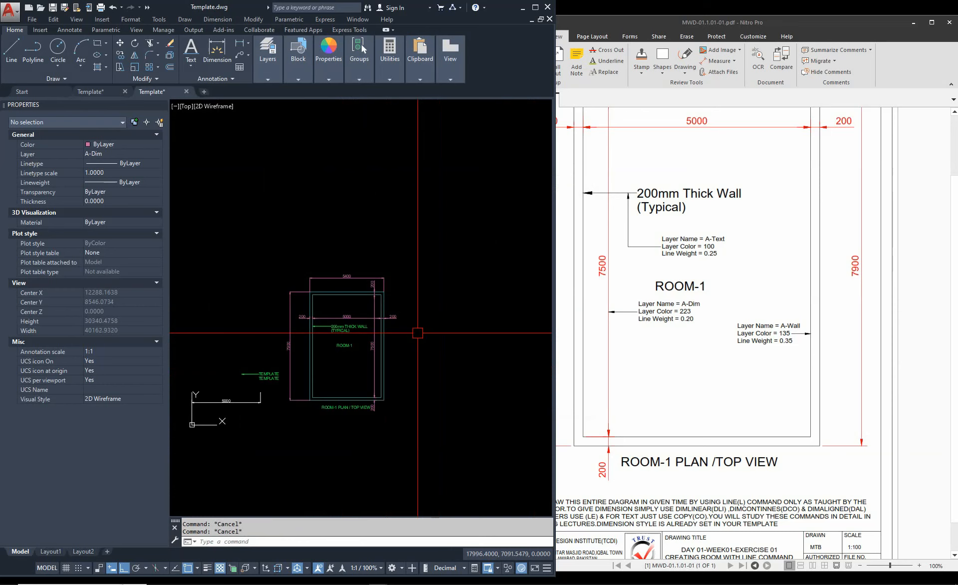
pyautogui.scroll(3, 249, 399)
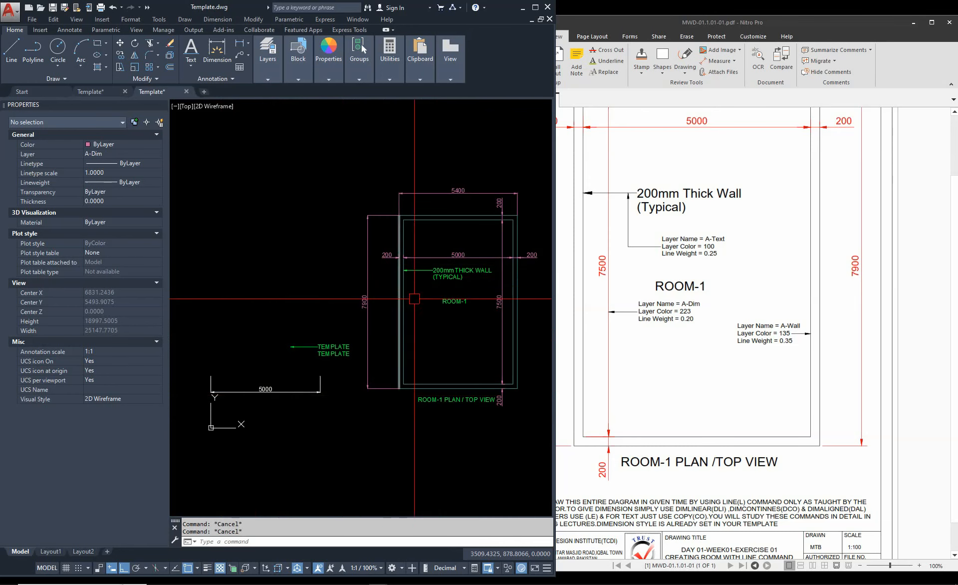
pyautogui.moveTo(337, 374); pyautogui.dragTo(292, 401, button='middle')
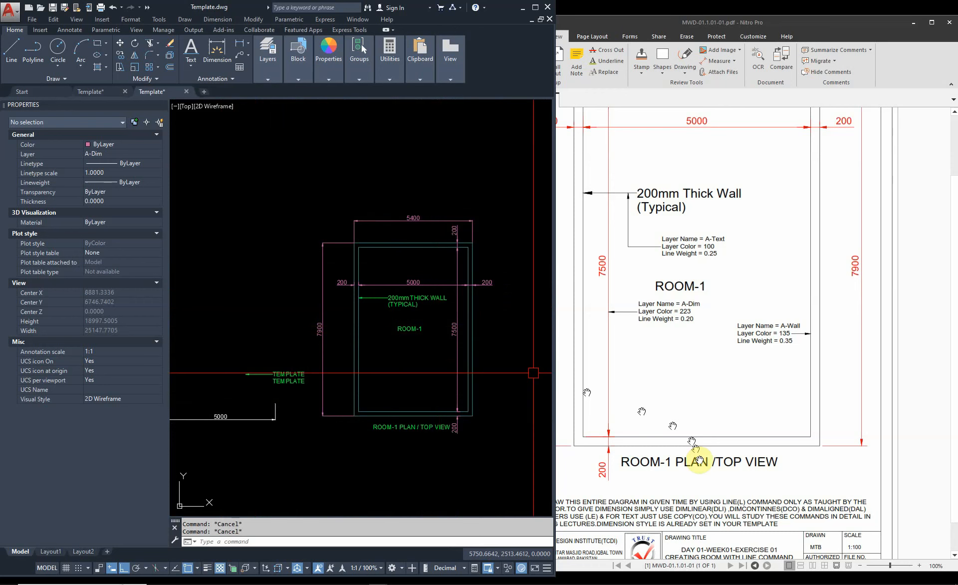
pyautogui.scroll(-2, 342, 352)
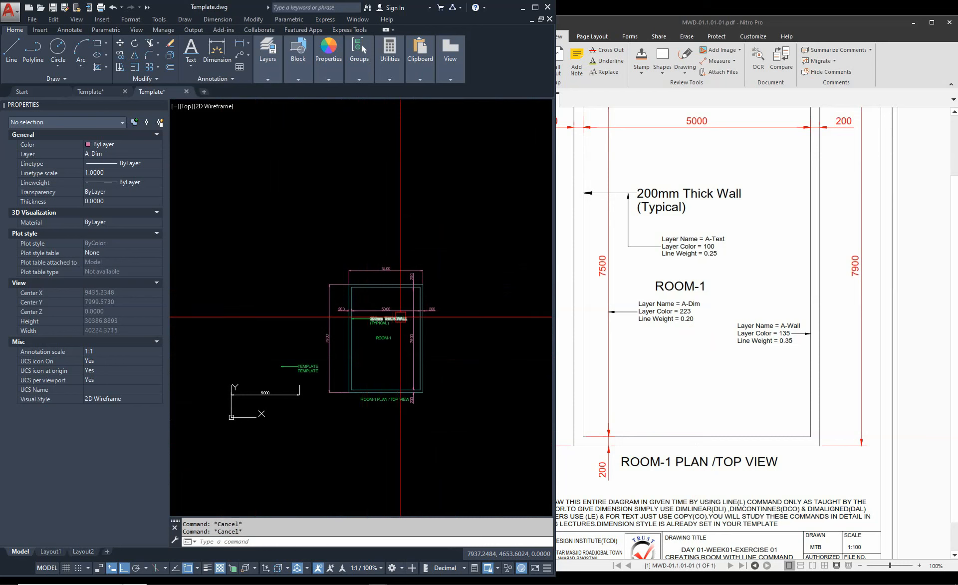
pyautogui.moveTo(400, 318)
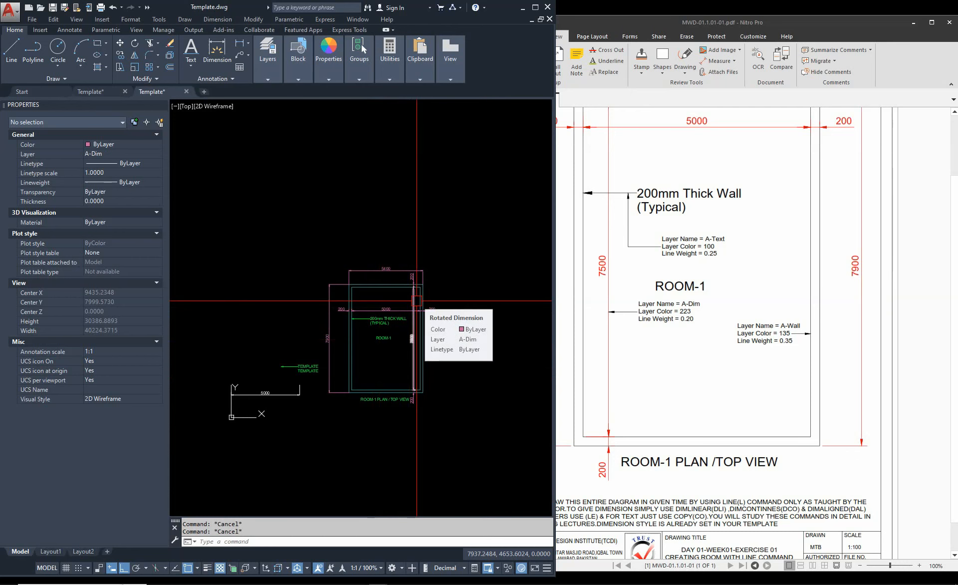
pyautogui.scroll(4, 417, 301)
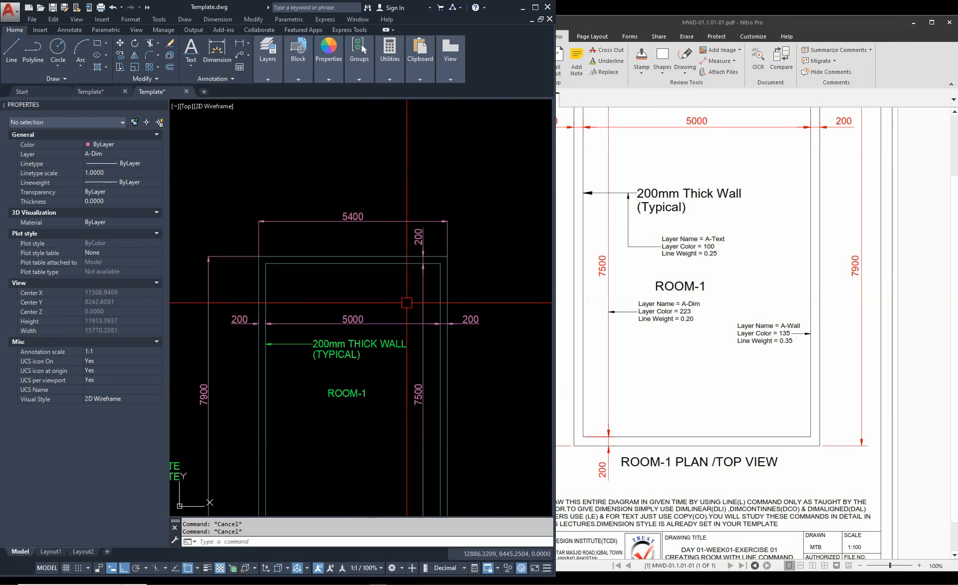